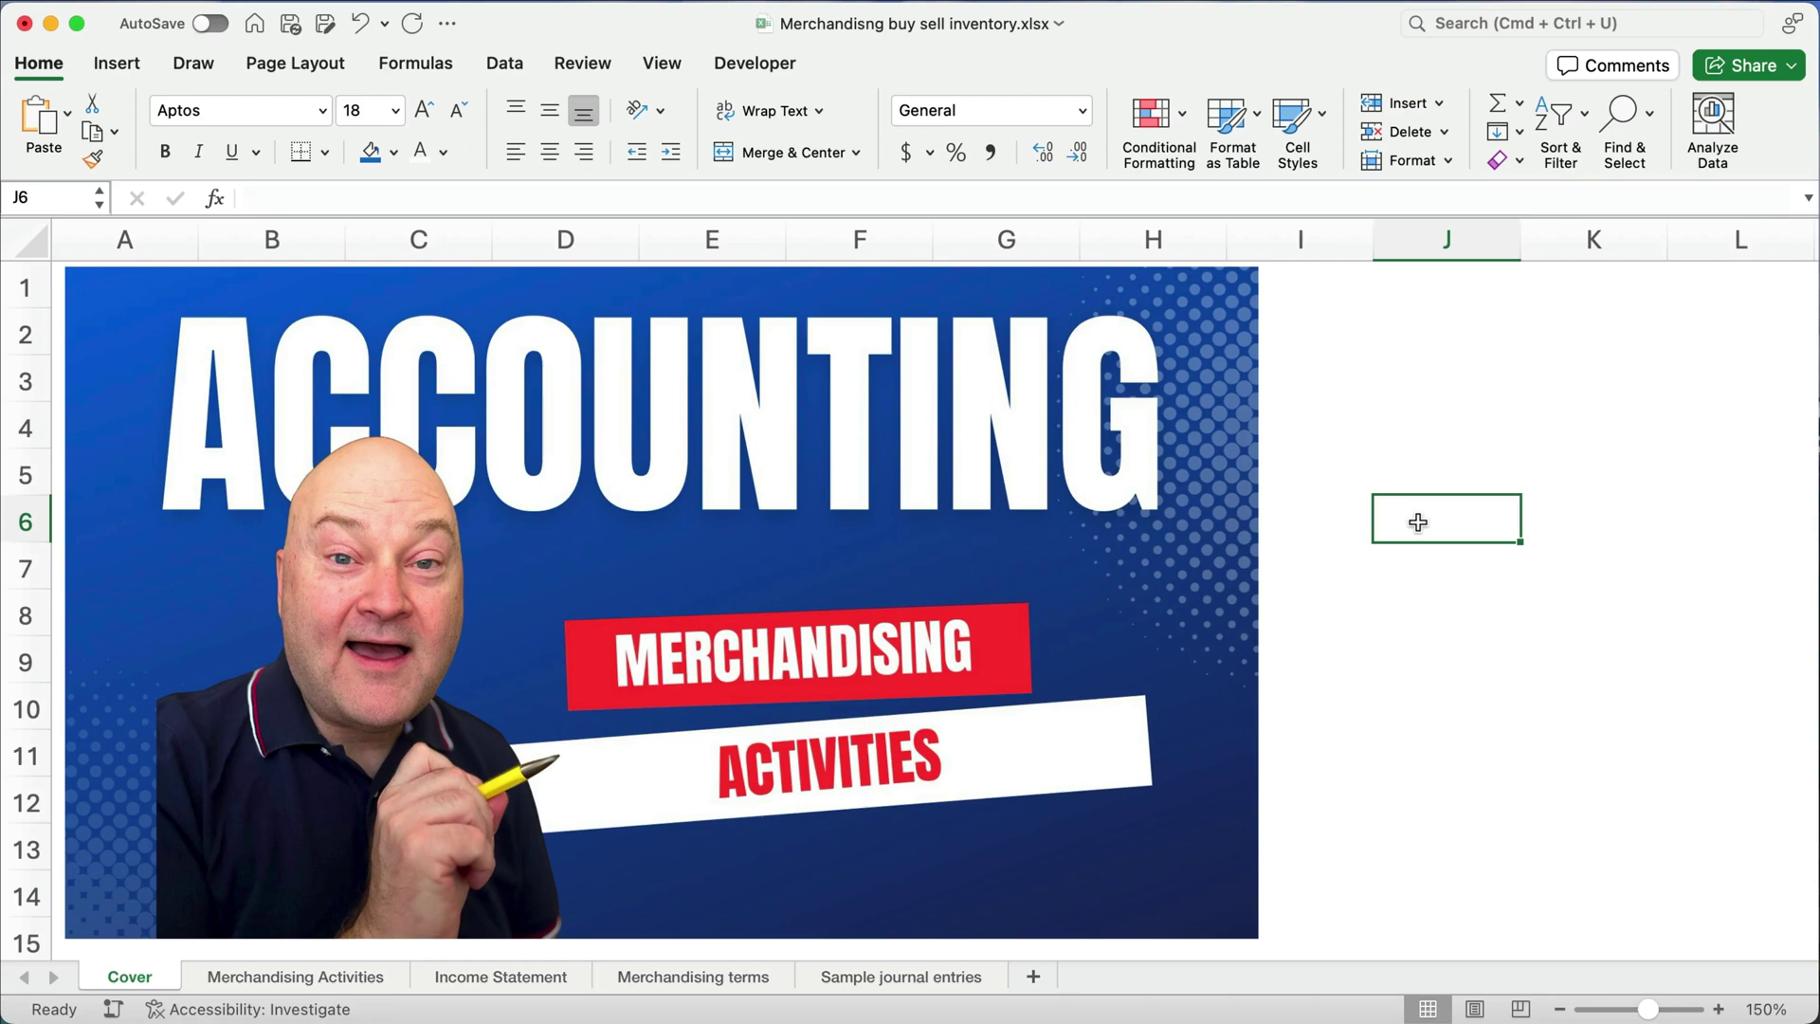
Step: Go to the Merchandising Activities sheet with the inventory and purchase-sell cycle notes
key("ctrl+Page_Down")
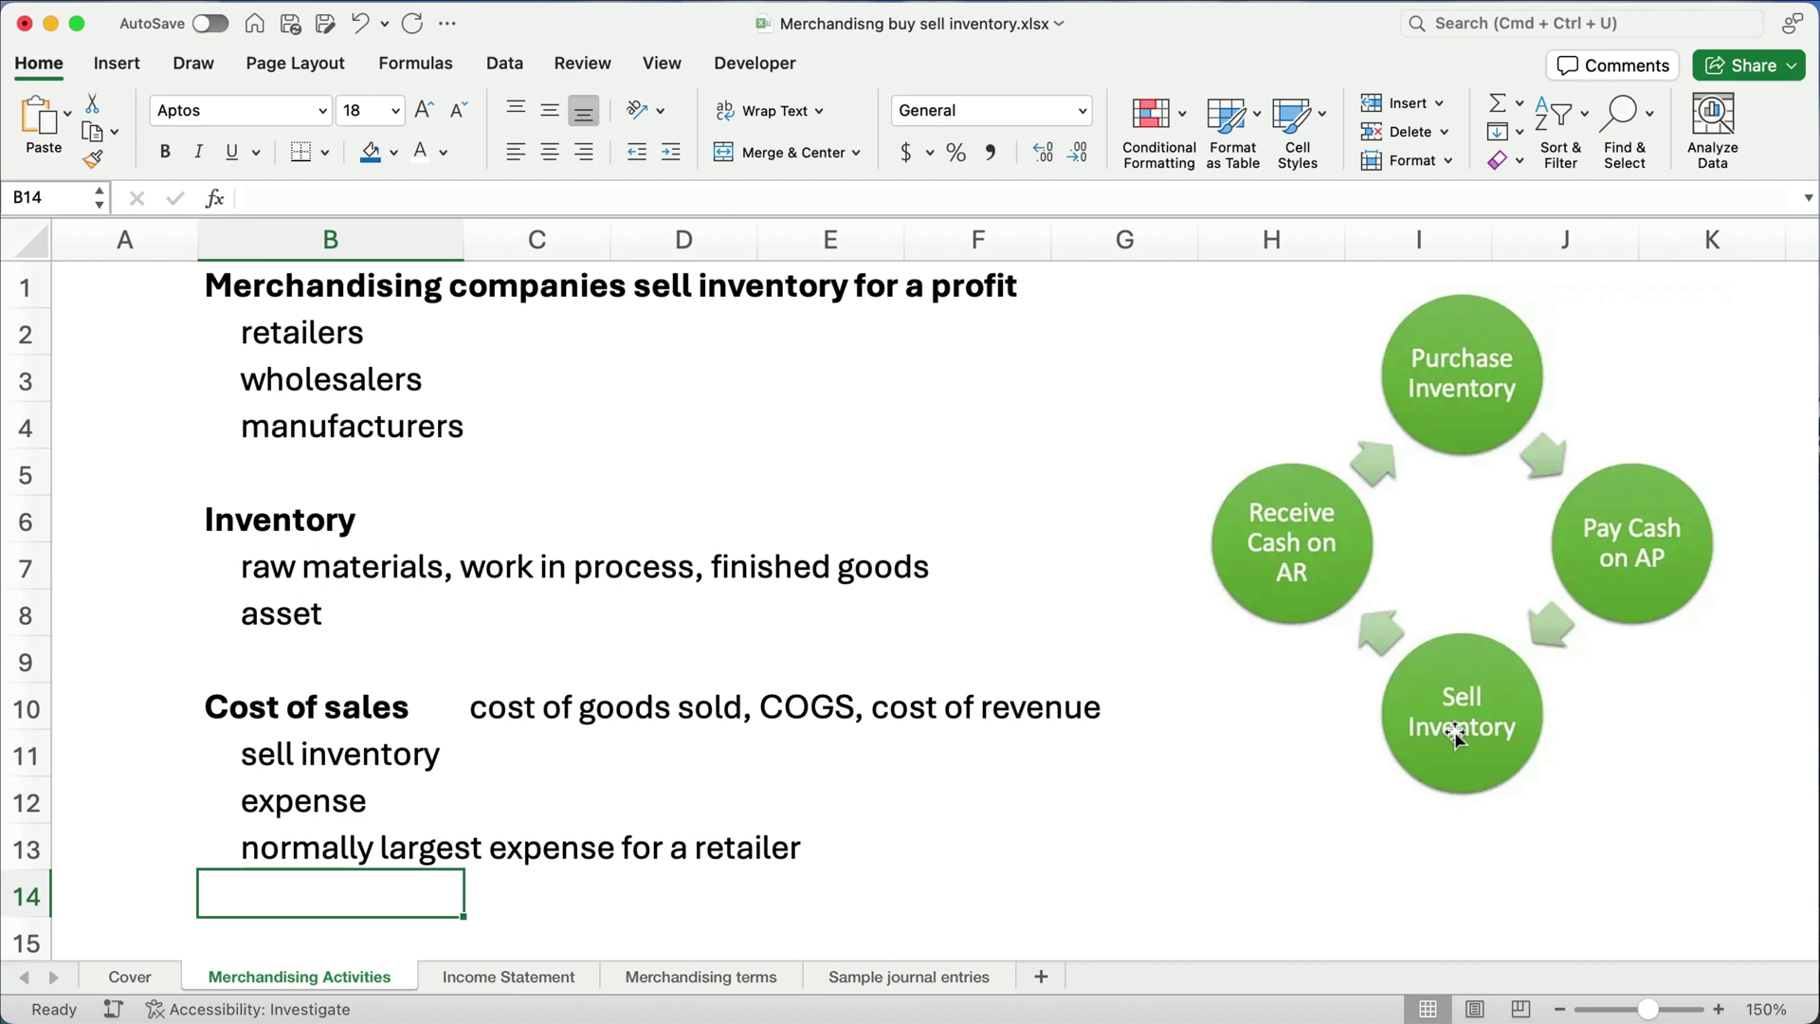
Step: On the Income Statement sheet, rename the B6 label from Cost of goods sold to Cost of sales
key("ctrl+Page_Down")
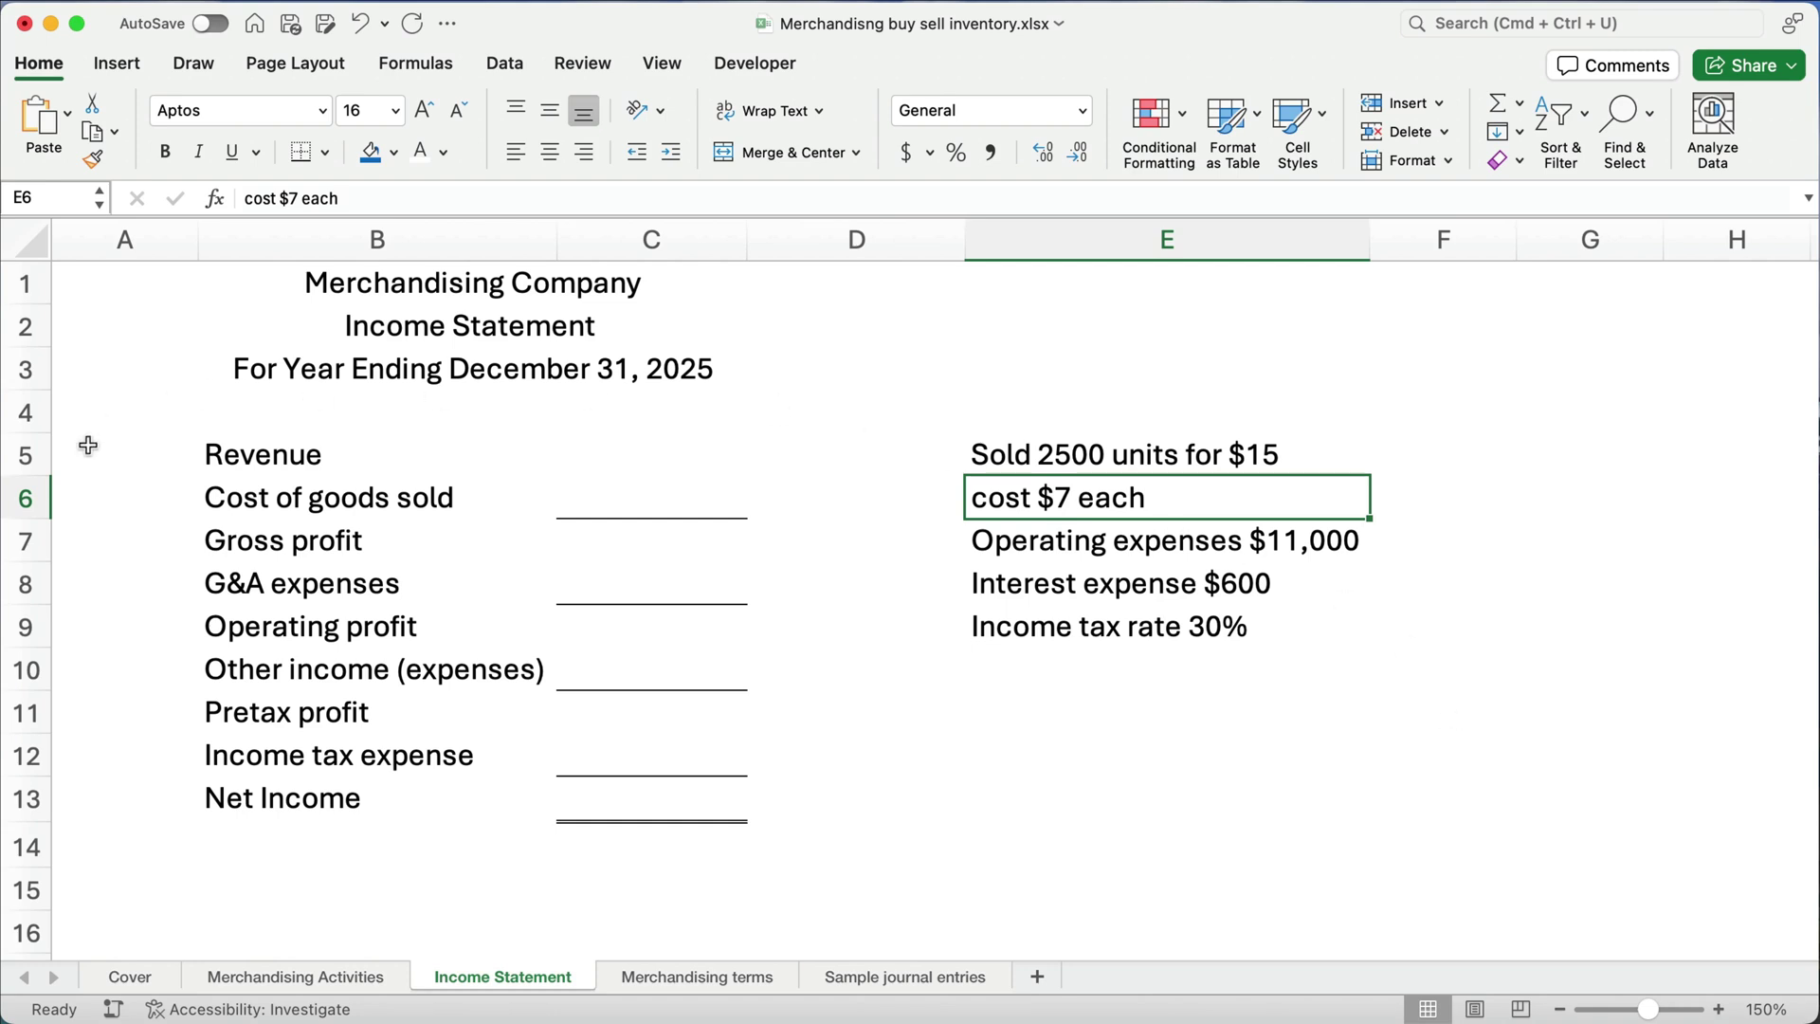
left_click(249, 503)
type("Cost of")
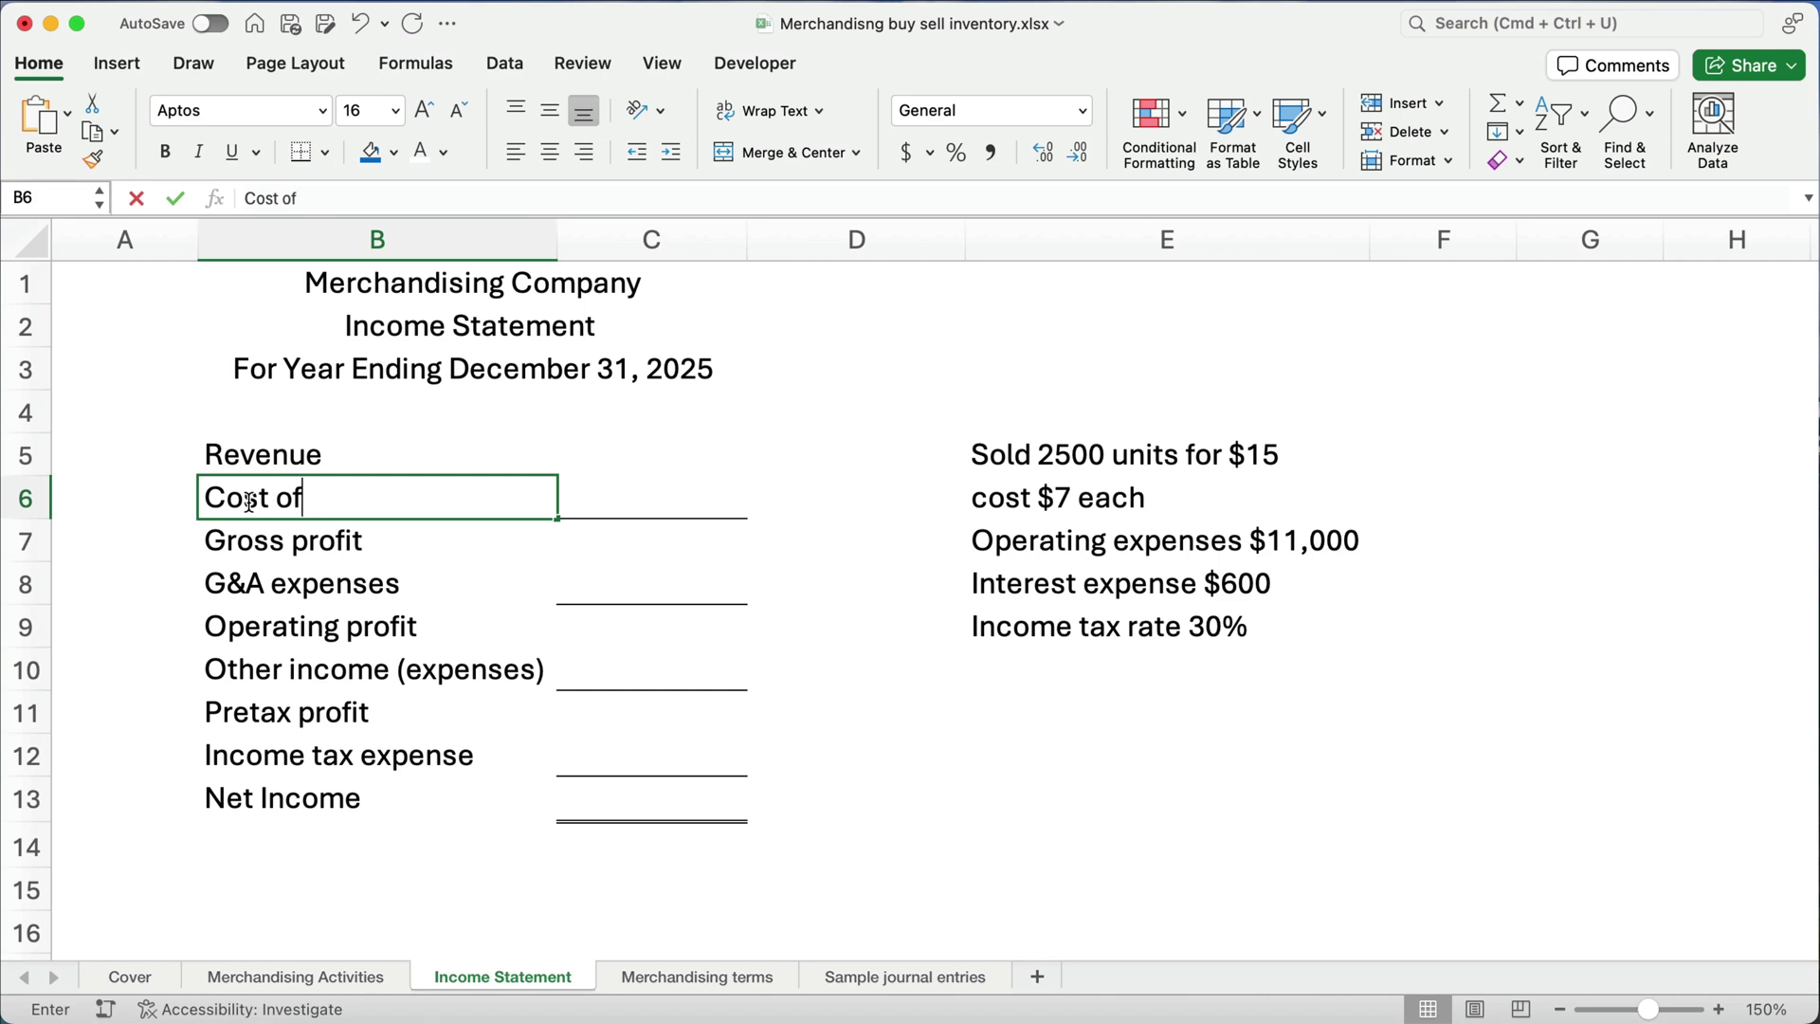
type(" sales")
key("Return")
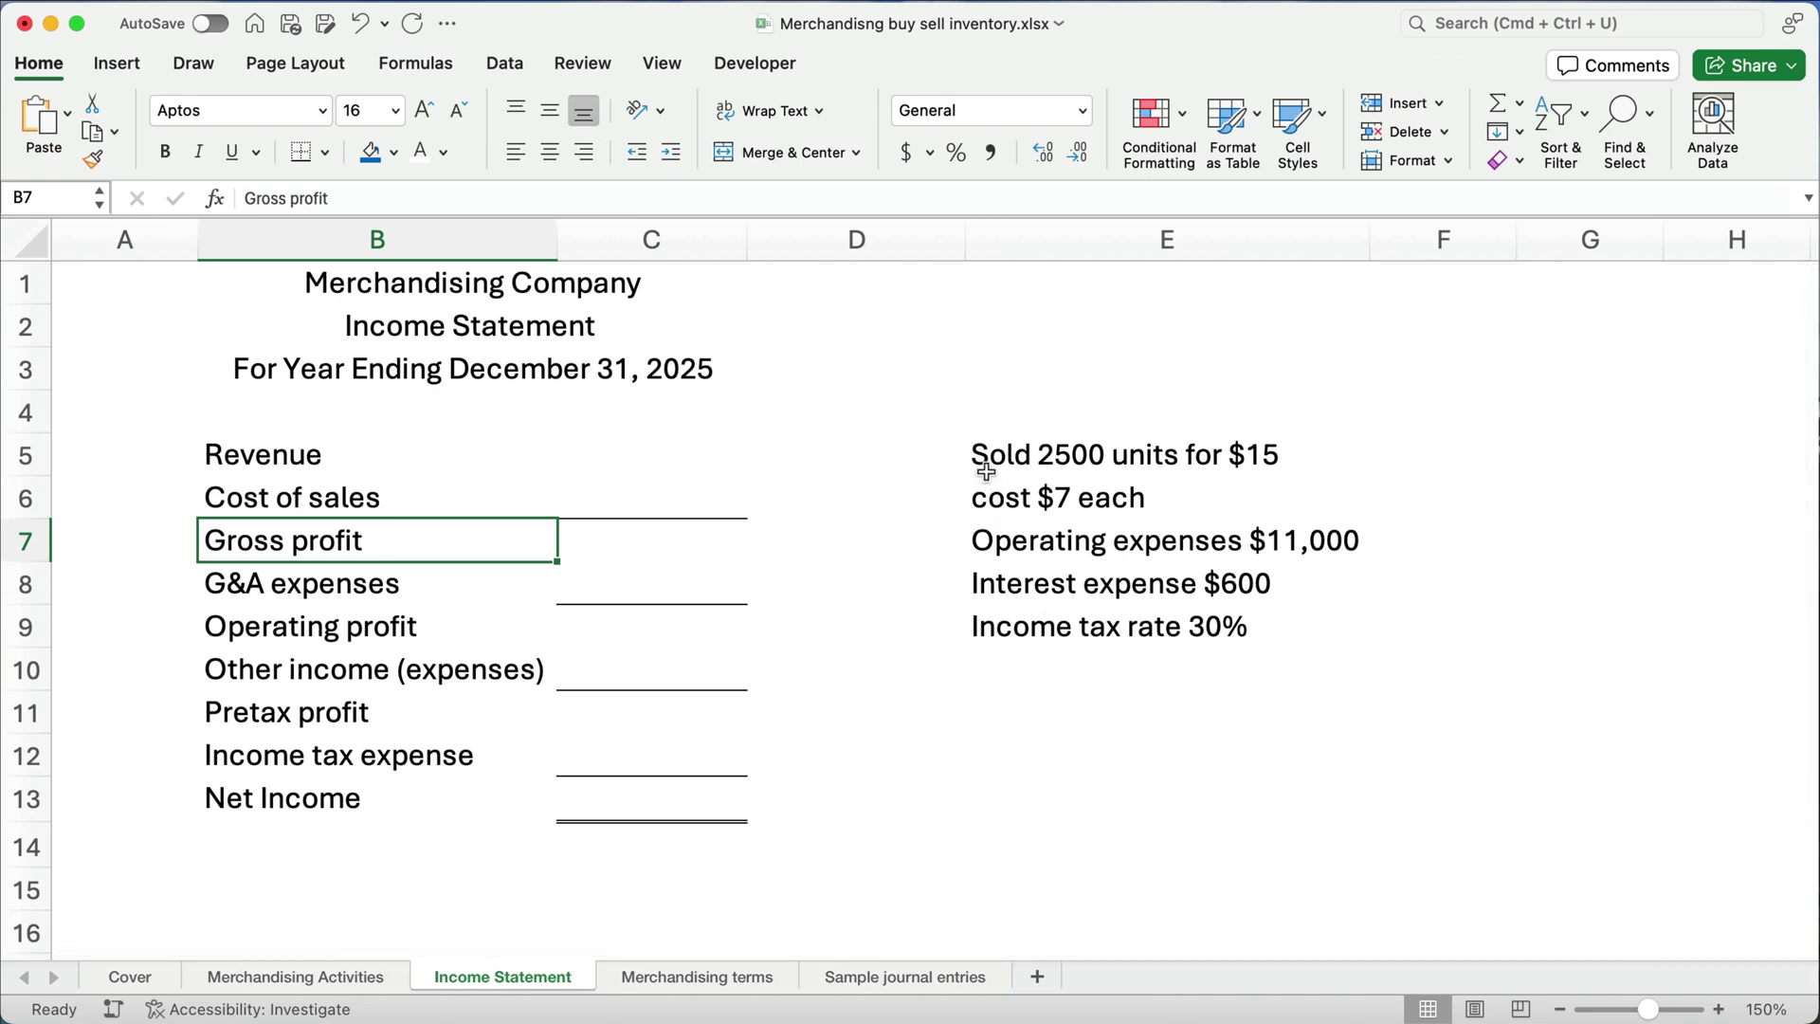
Step: Enter revenue in C5 as =2500*15, giving $37,500
left_click_drag(978, 455, 1279, 482)
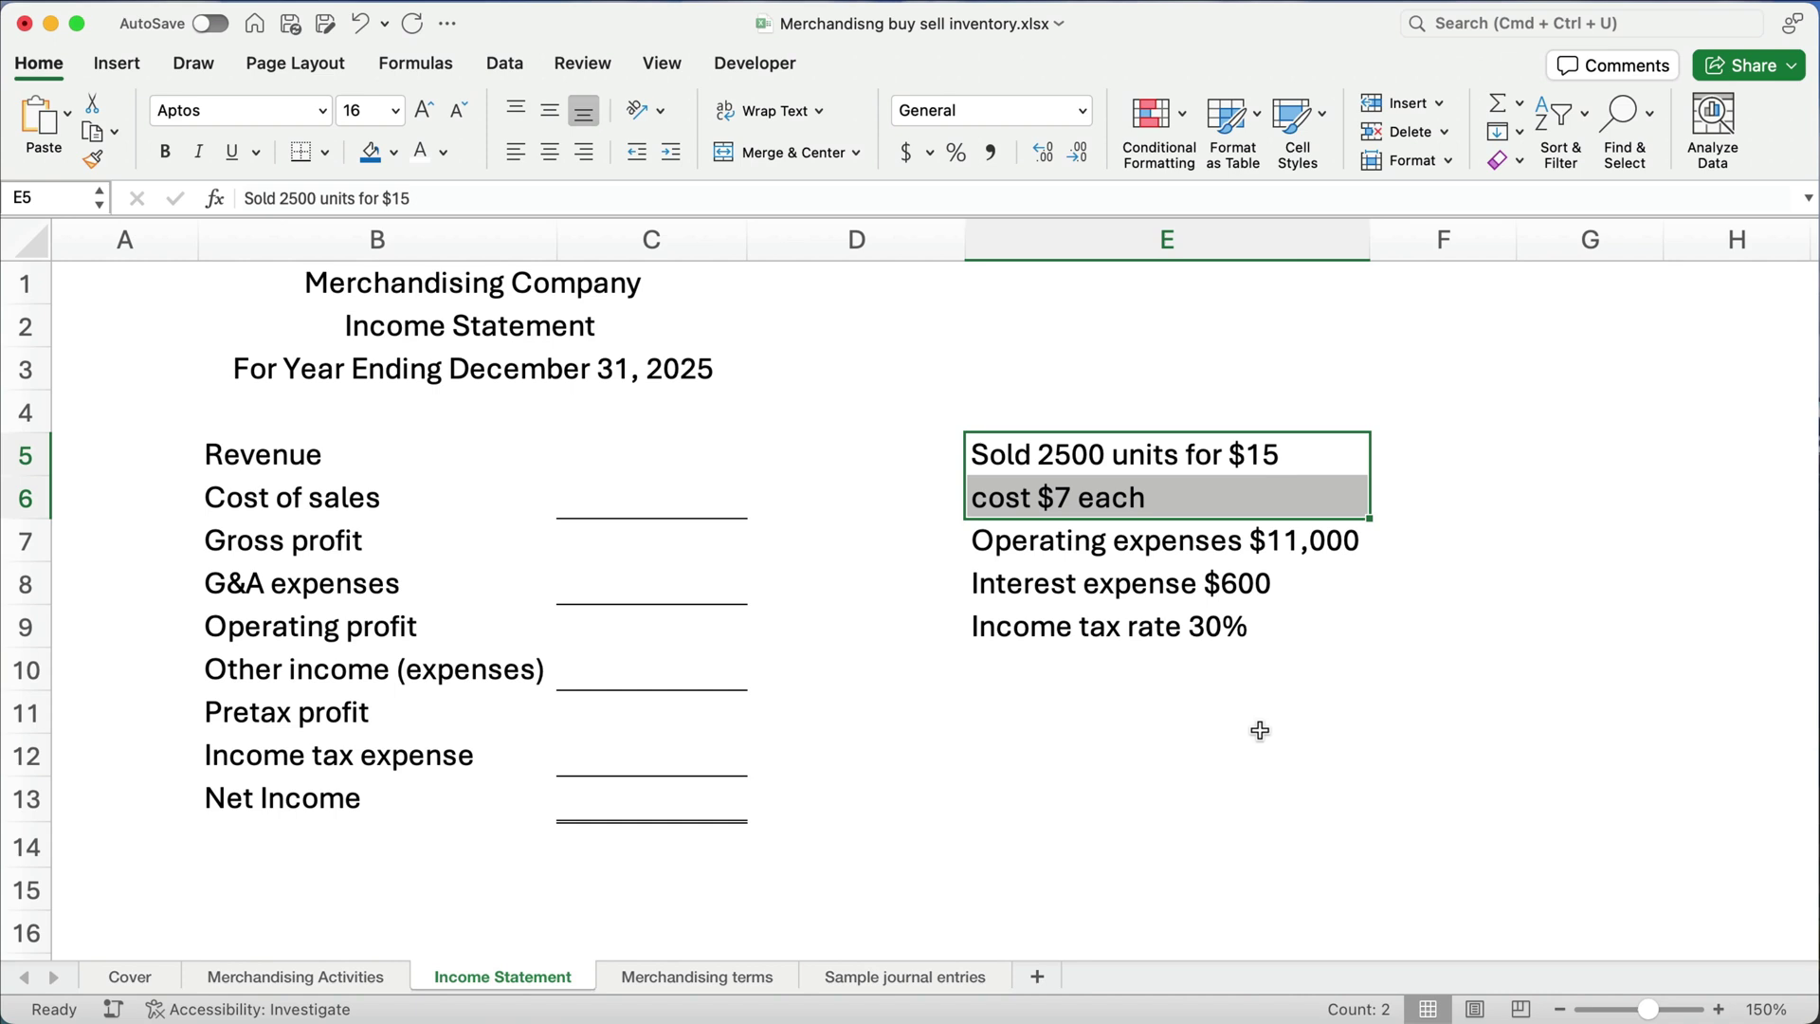
left_click(663, 498)
left_click(600, 461)
type("=25000")
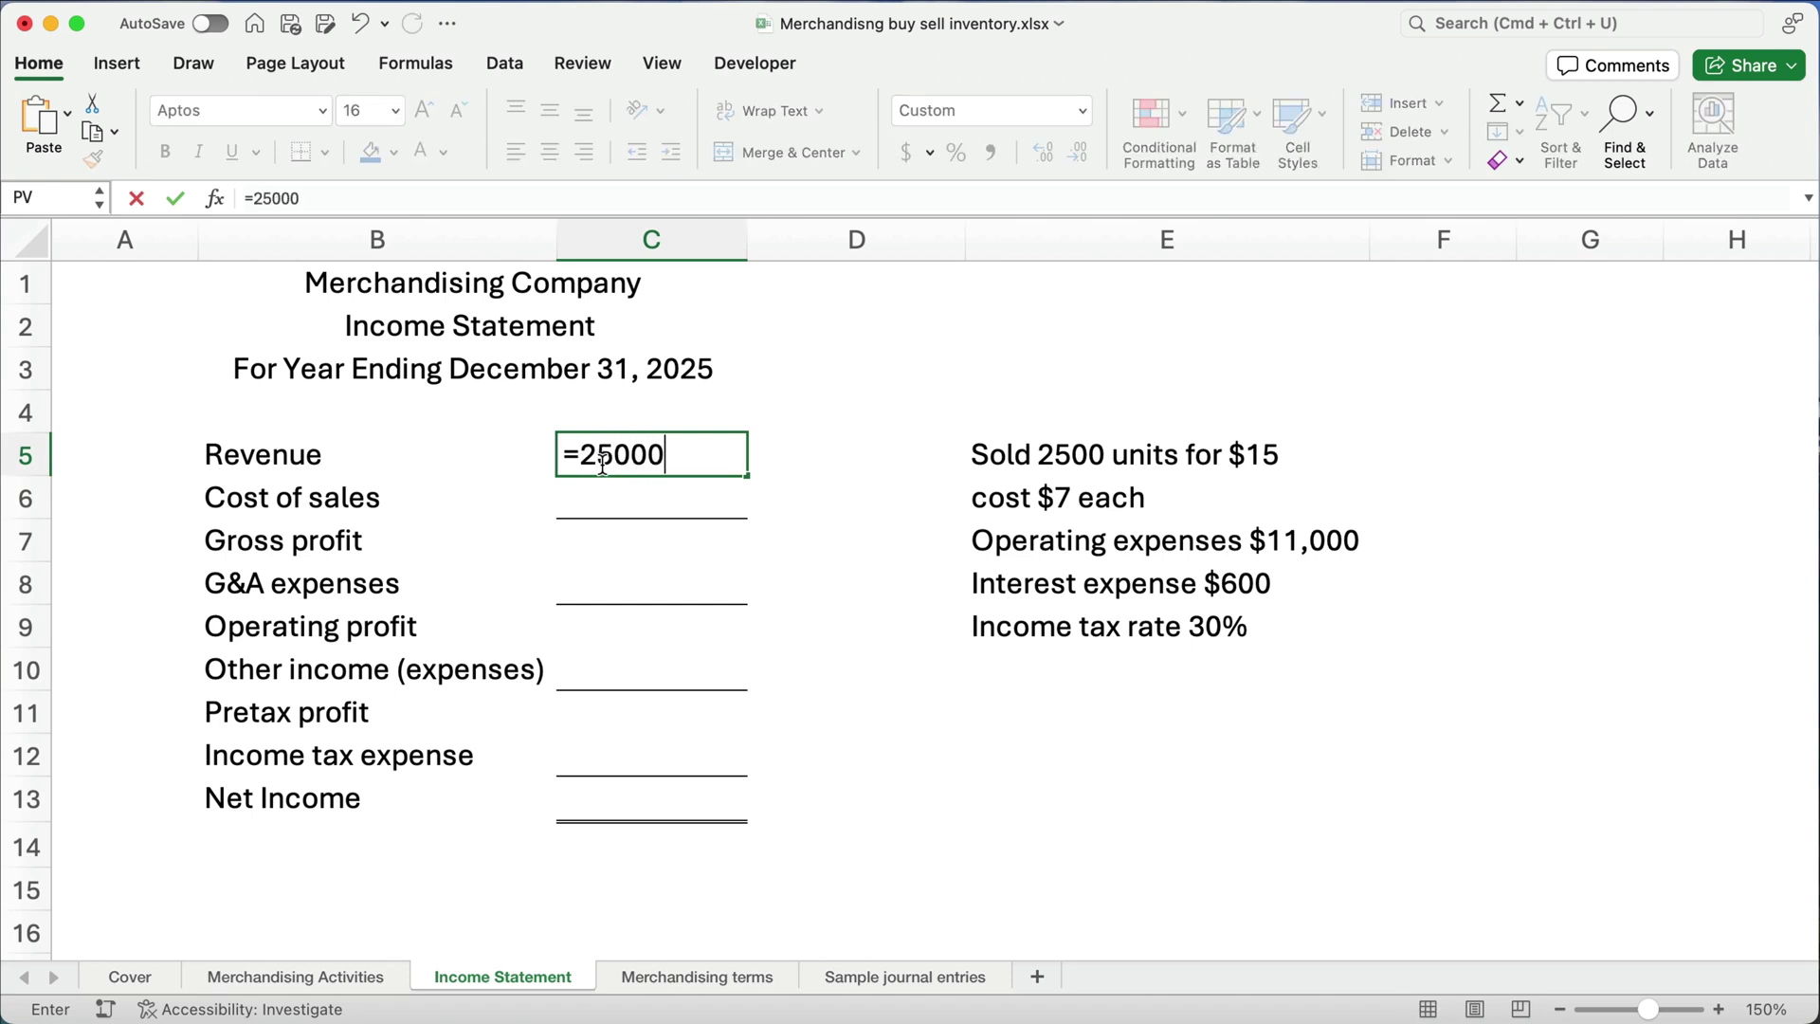
key("BackSpace")
type("*15")
key("Return")
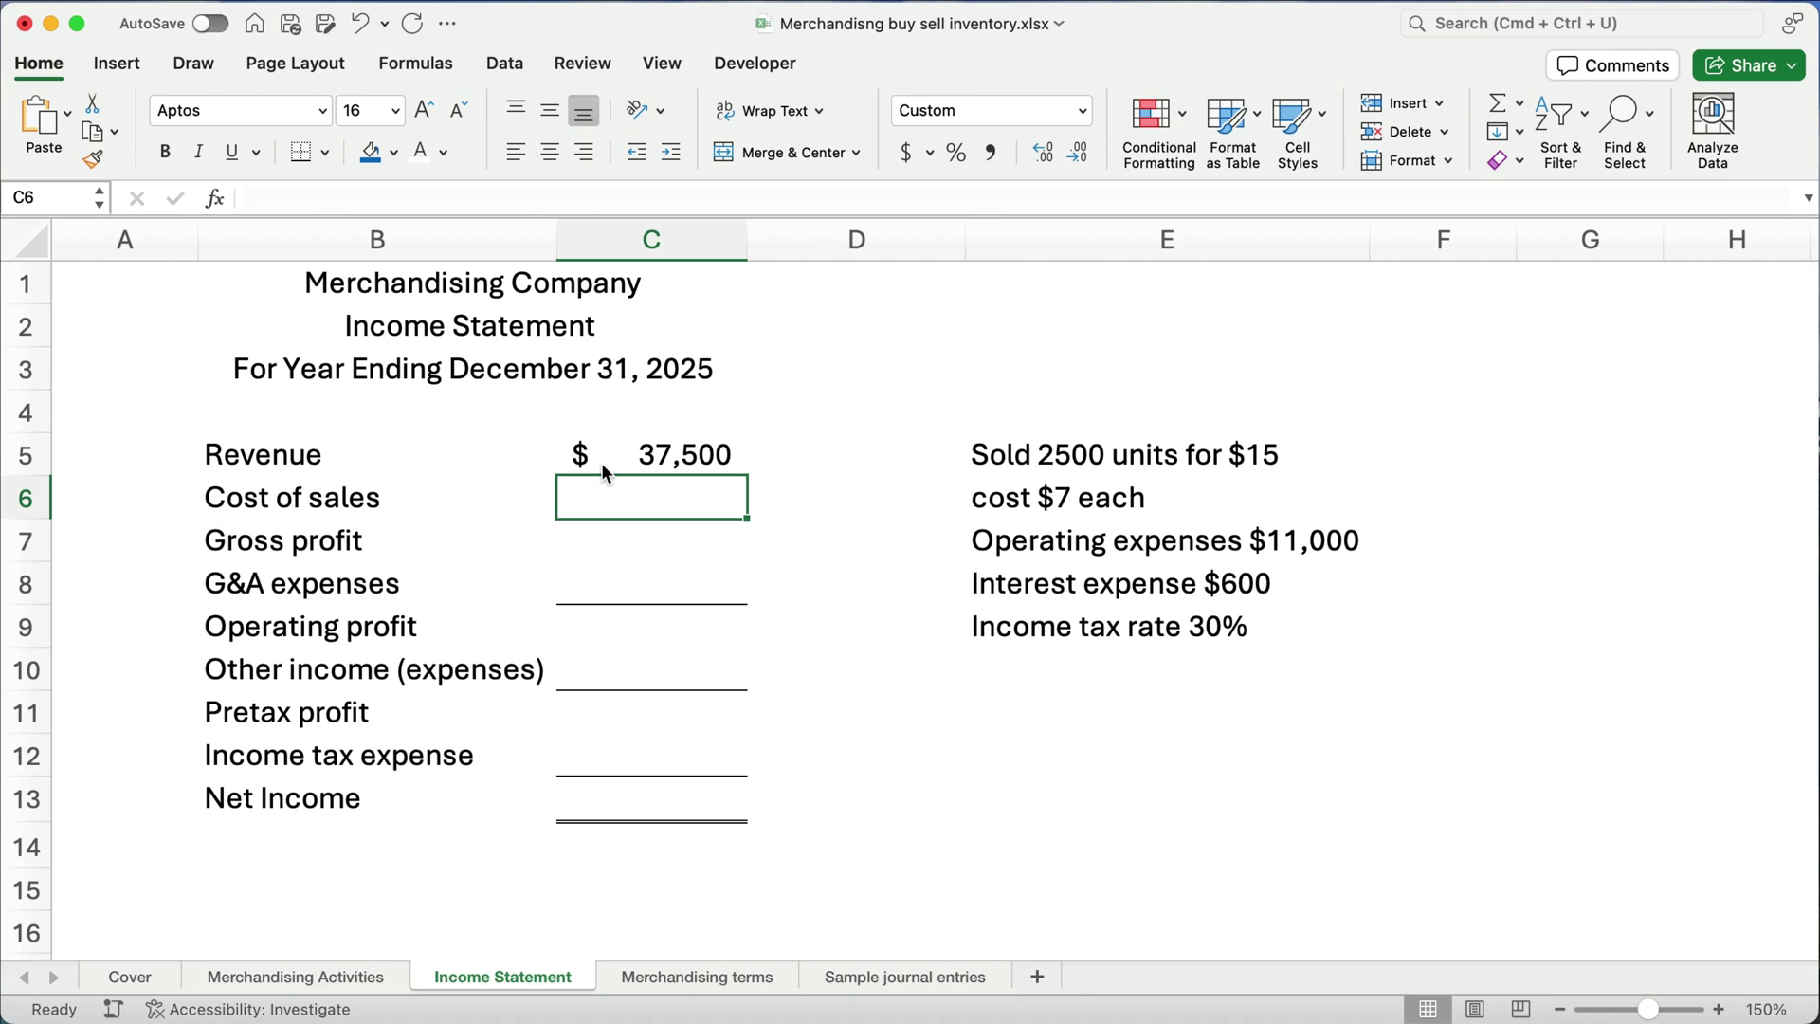
Step: Enter cost of sales =2500*7 in C6 and gross profit =C5-C6 in C7
type("=2")
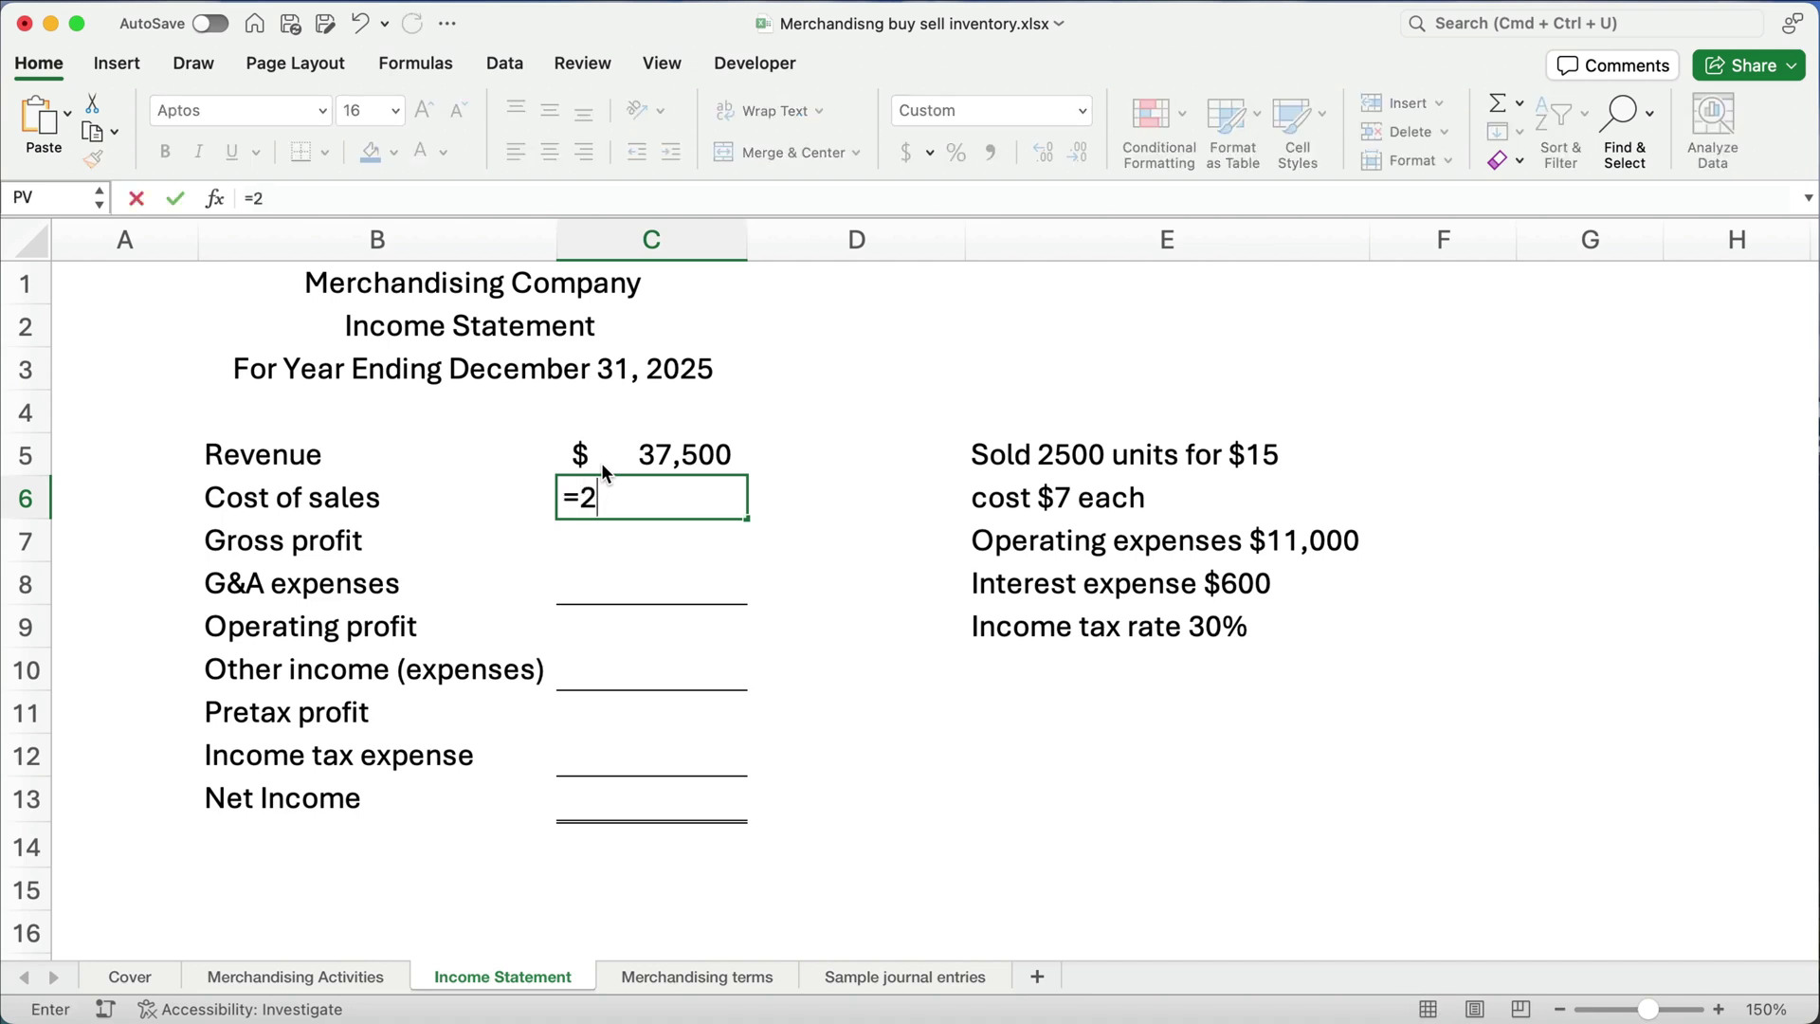
type("500*7")
key("Return")
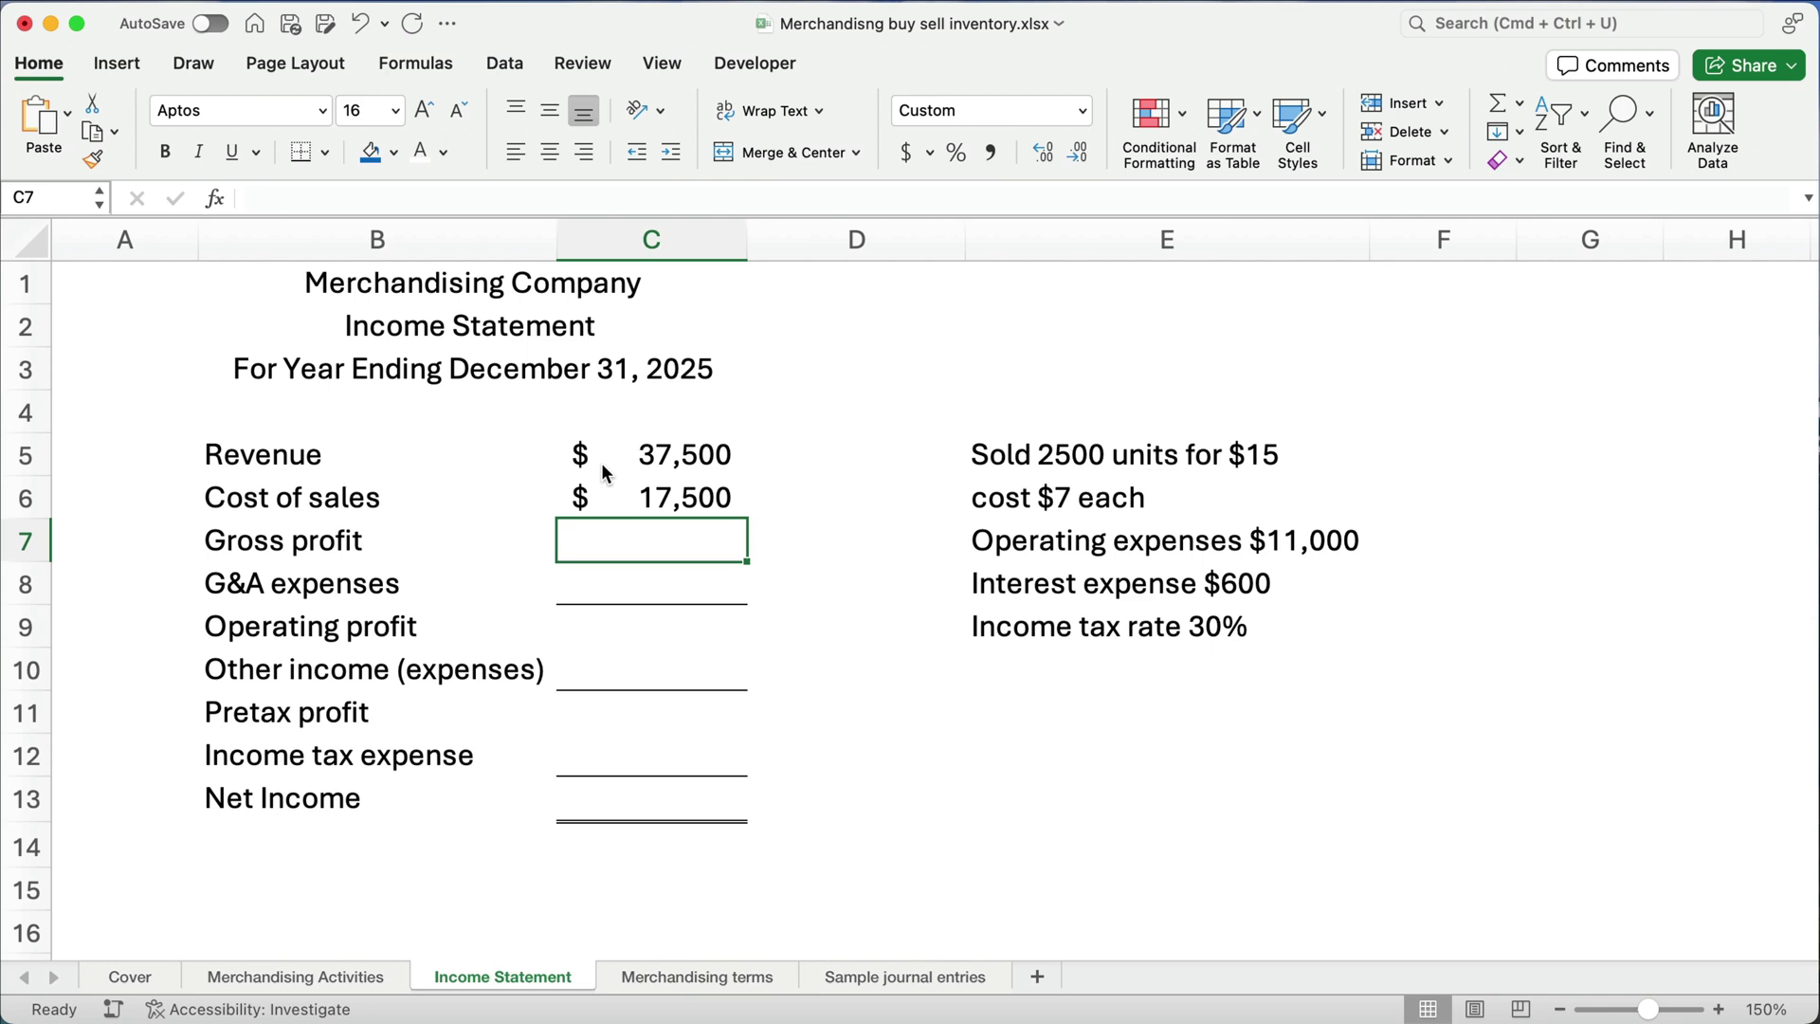
type("=")
left_click(603, 465)
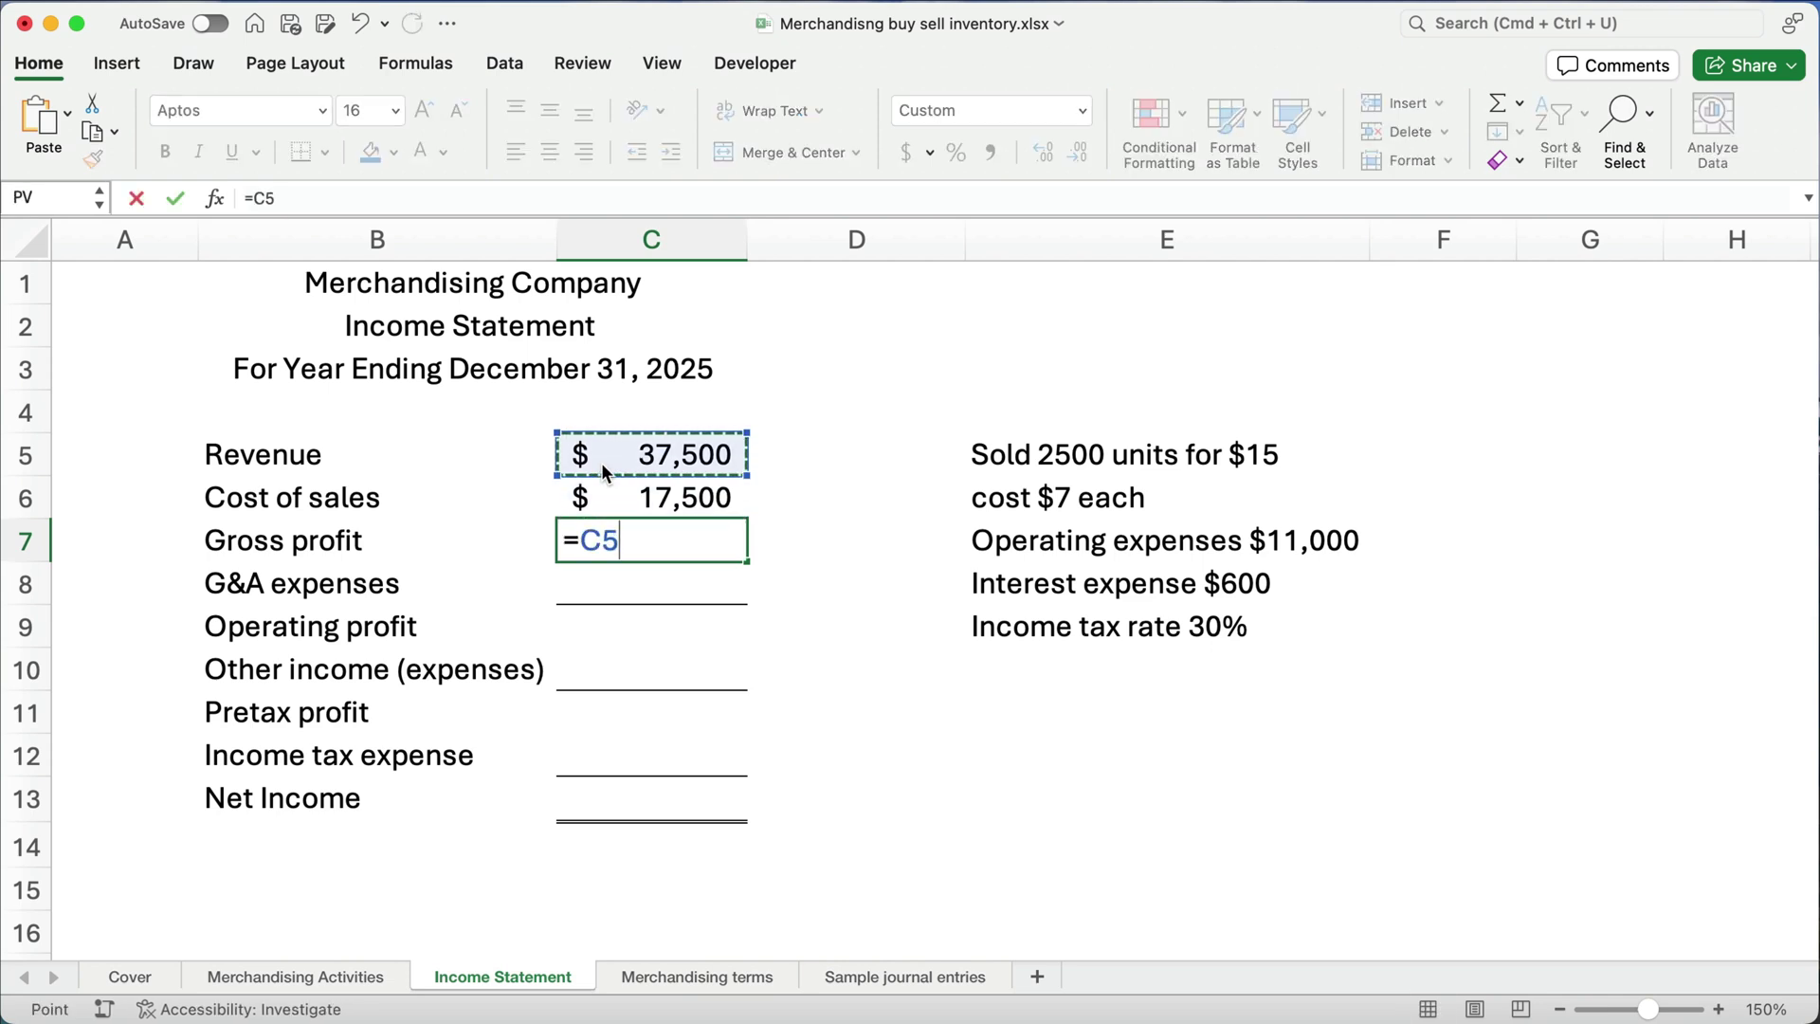
type("-")
key("Up")
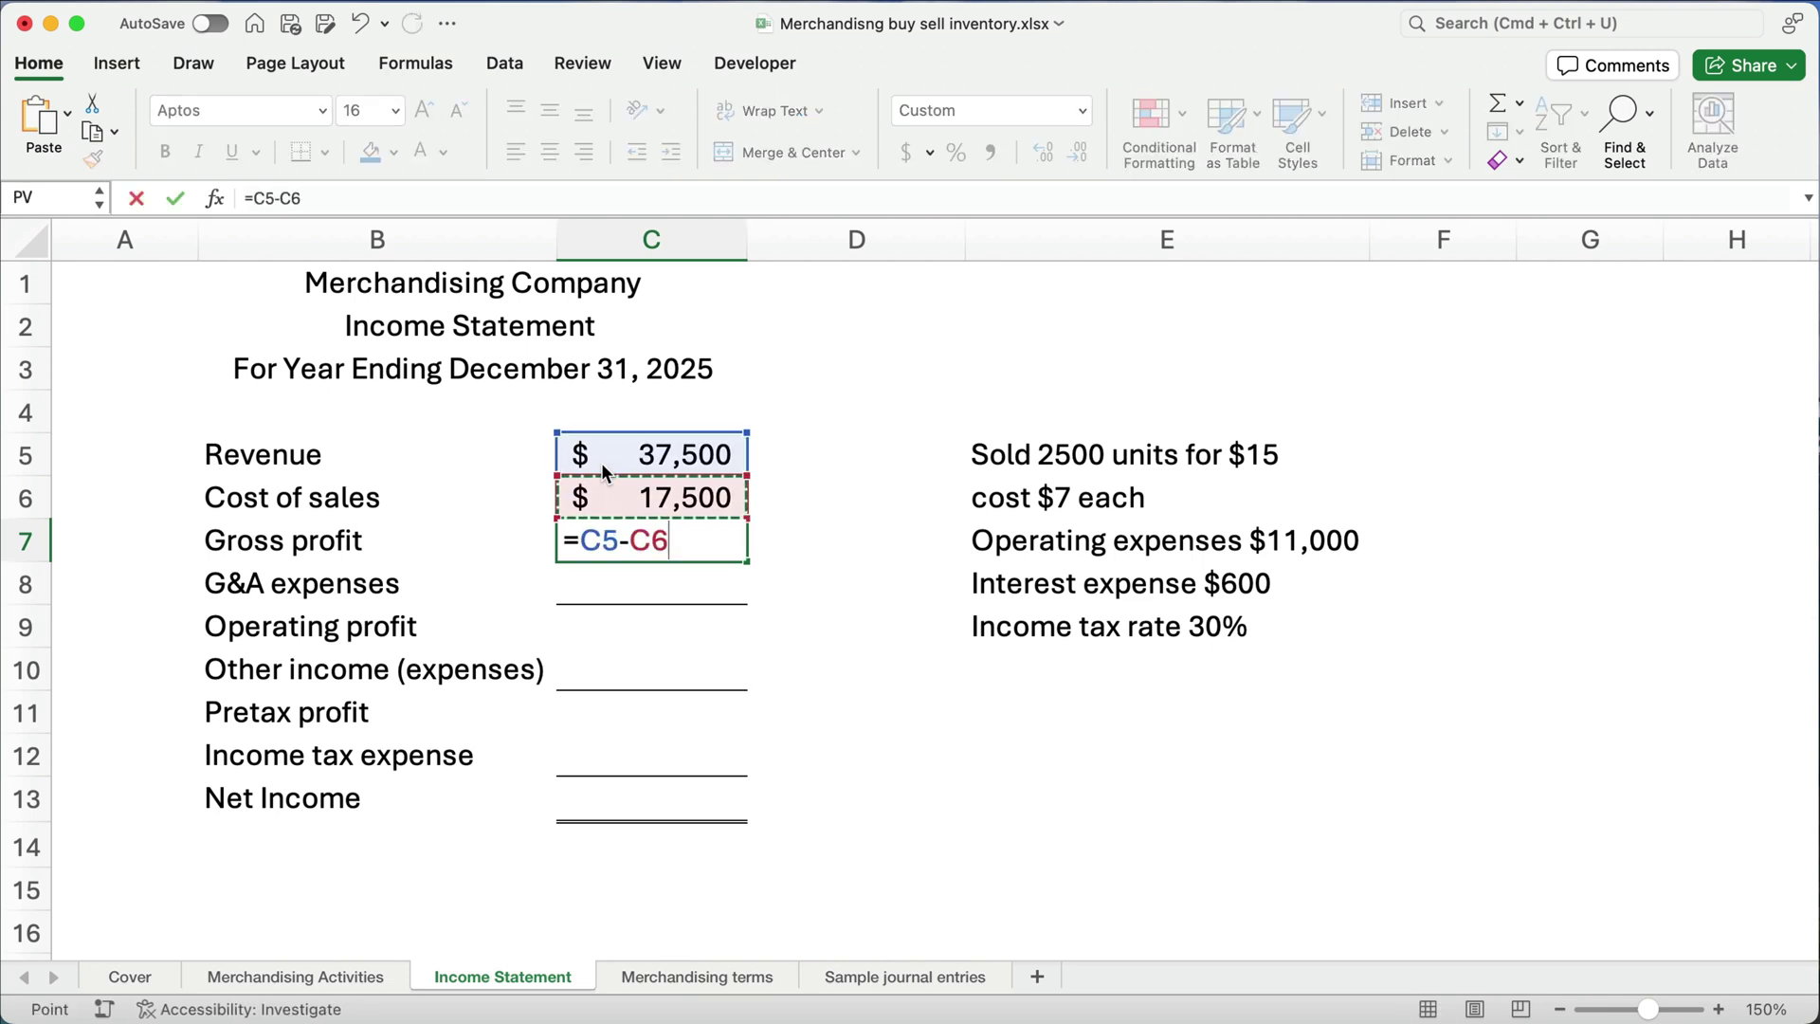
key("Return")
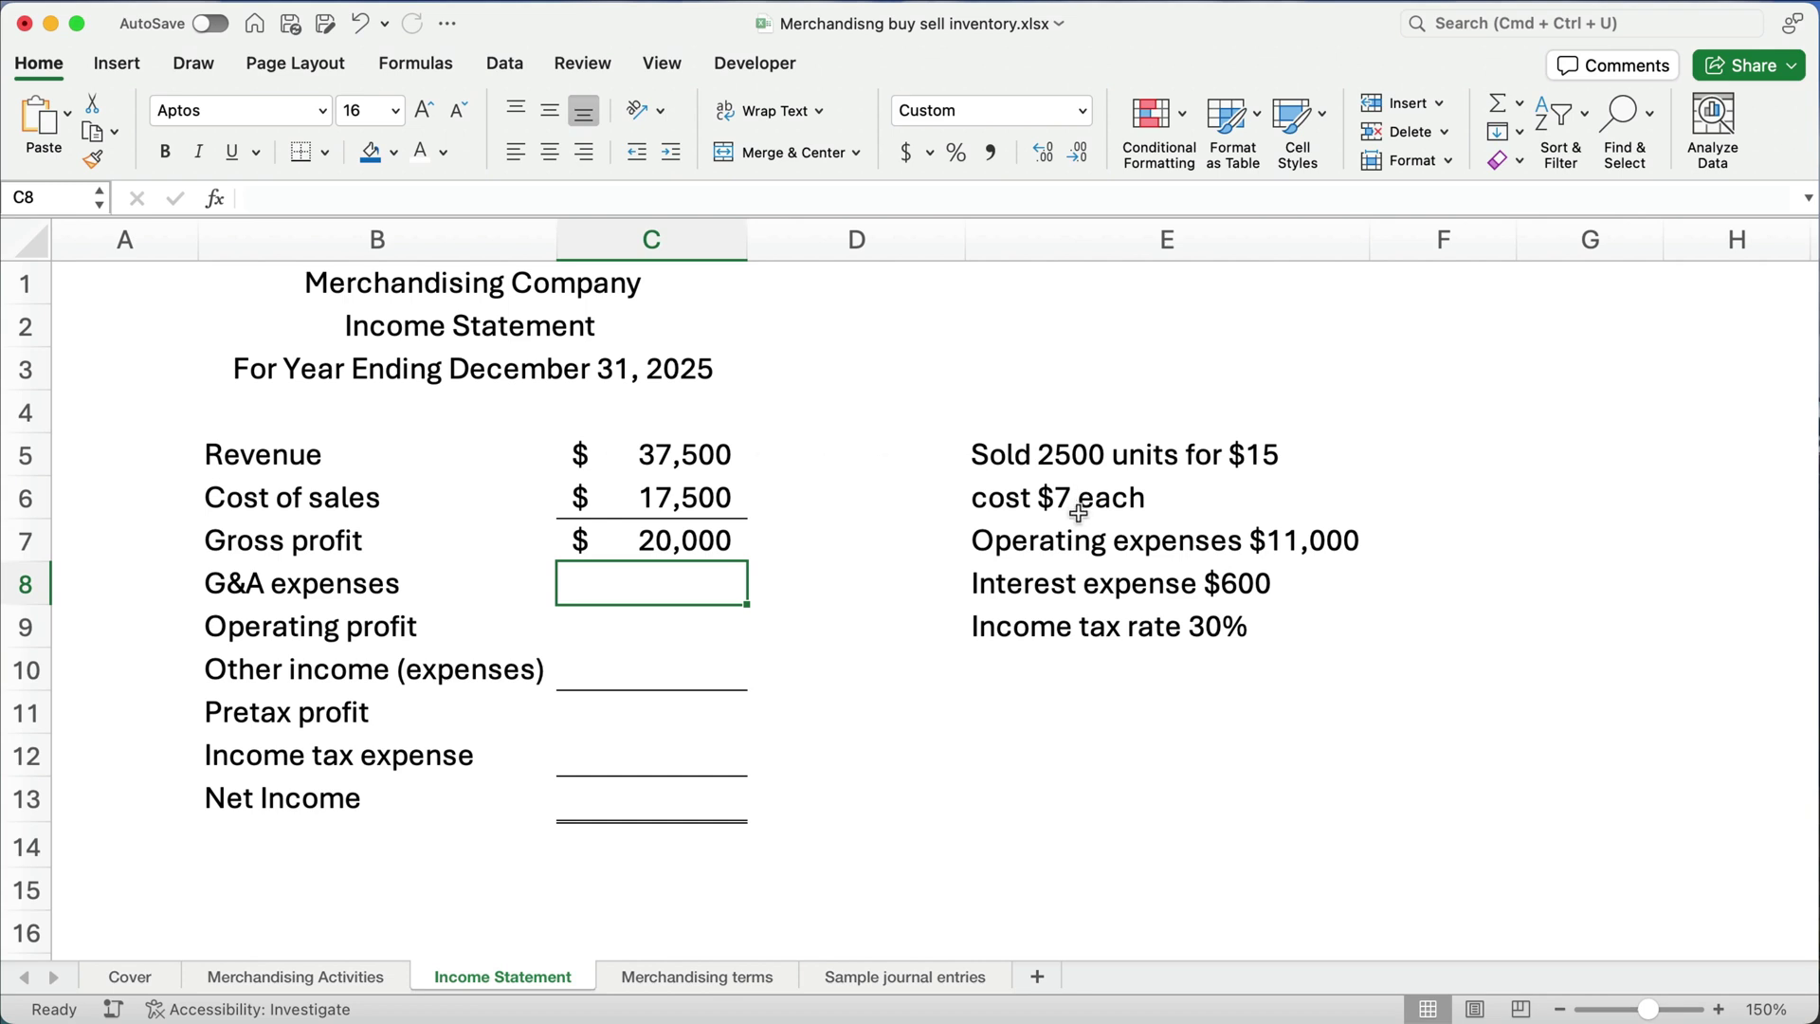
Step: Enter G&A expenses of 11,000 in C8 and operating profit =C7-C8 ($9,000) in C9
left_click(1061, 548)
left_click(630, 590)
type("11,000")
key("Return")
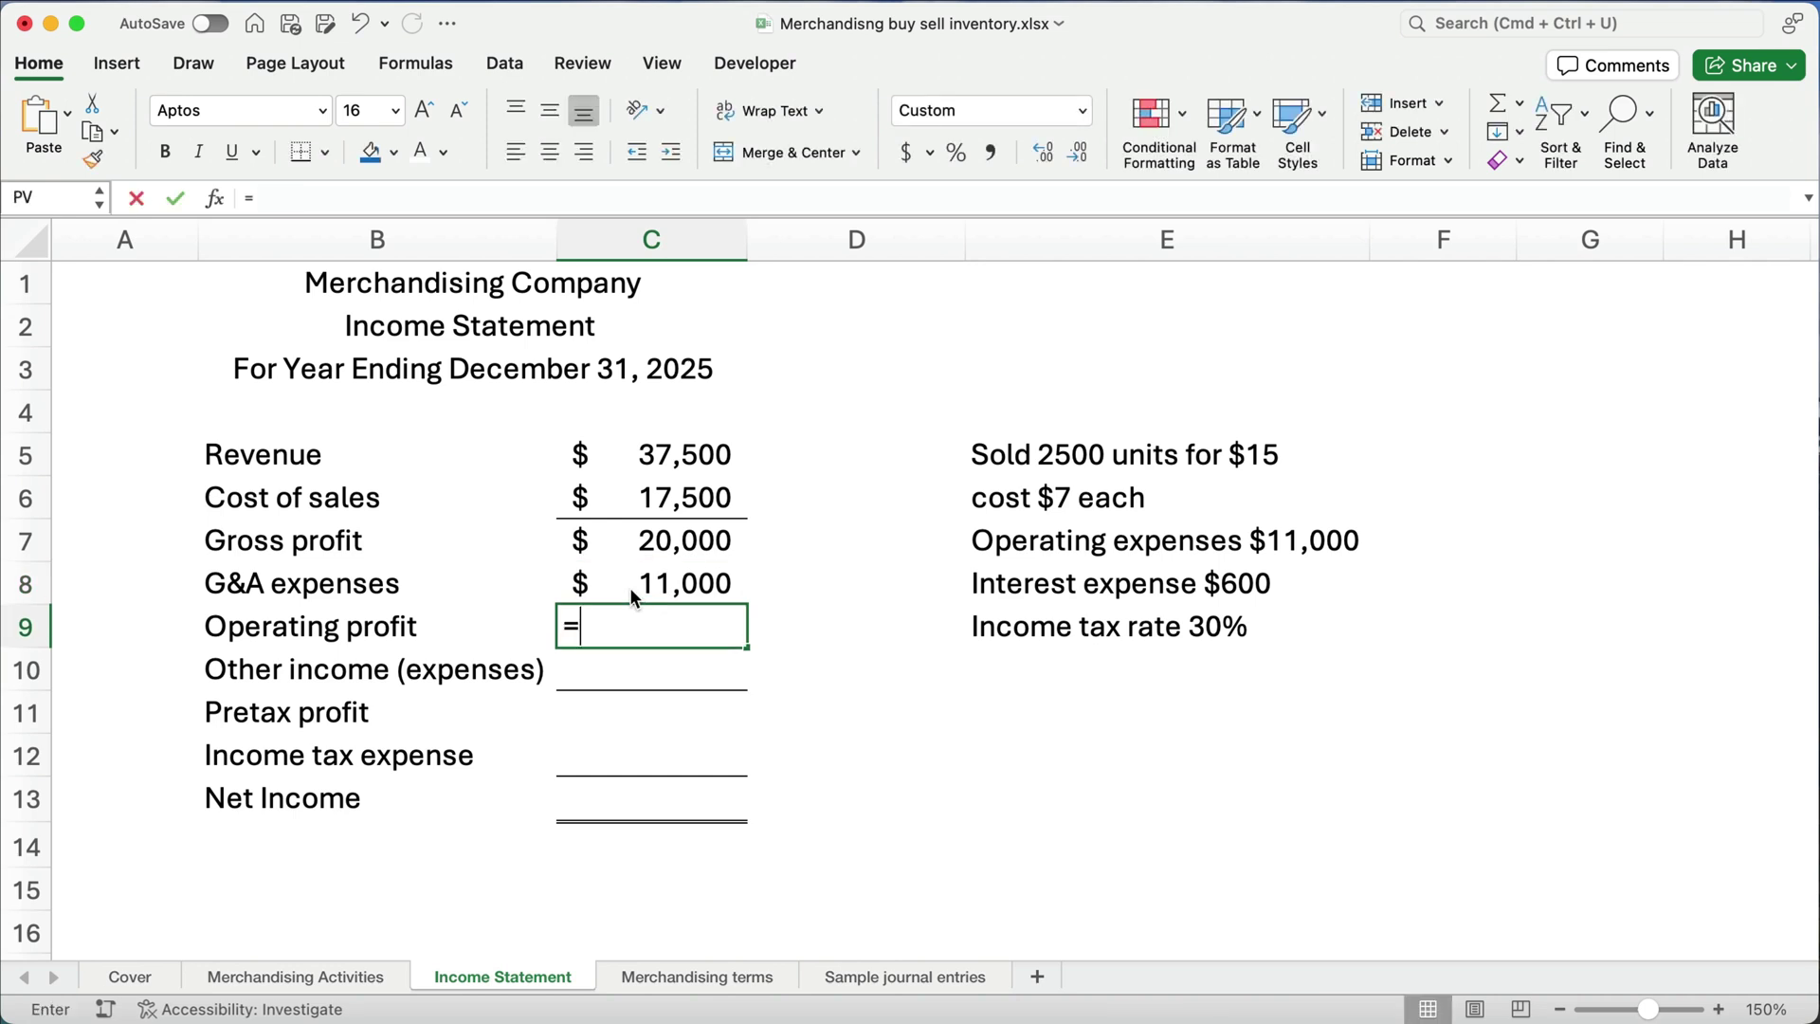
type("=")
key("Up")
key("Up")
type("-")
key("Up")
key("Return")
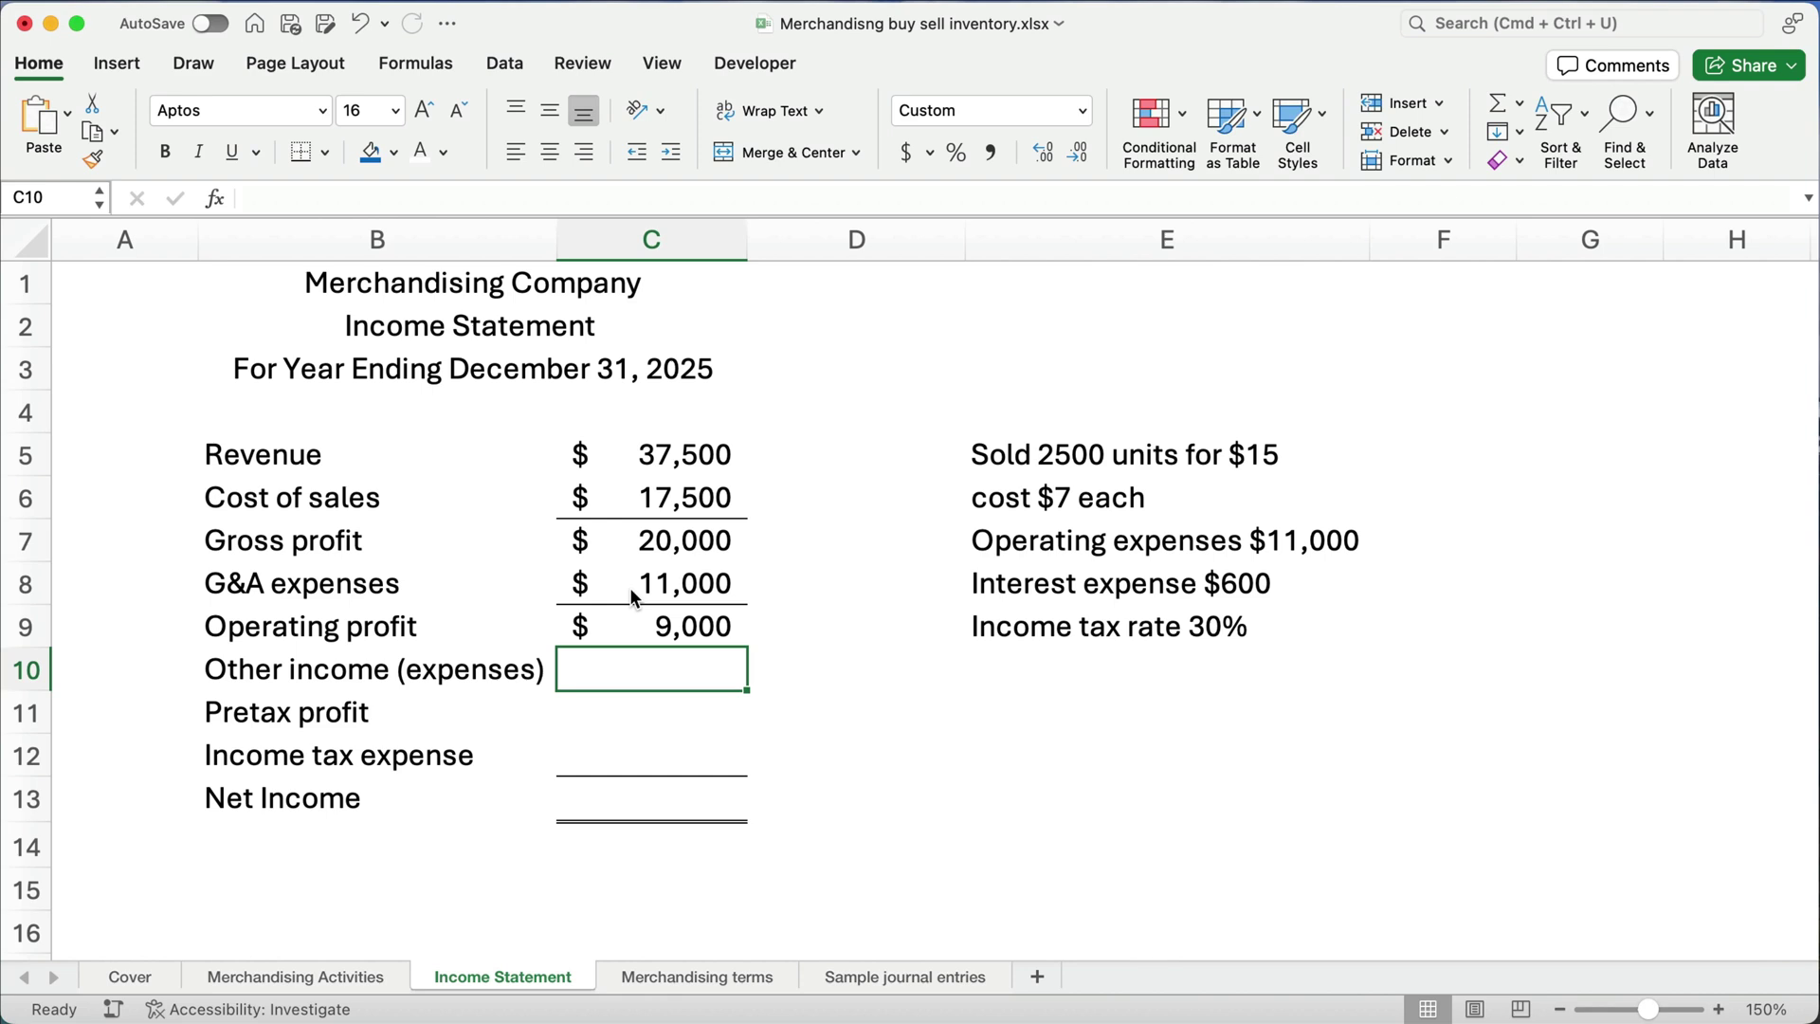
Step: Enter other income (expenses) of -600 in C10 and pretax profit =C9+C10 ($8,400) in C11
type("-600")
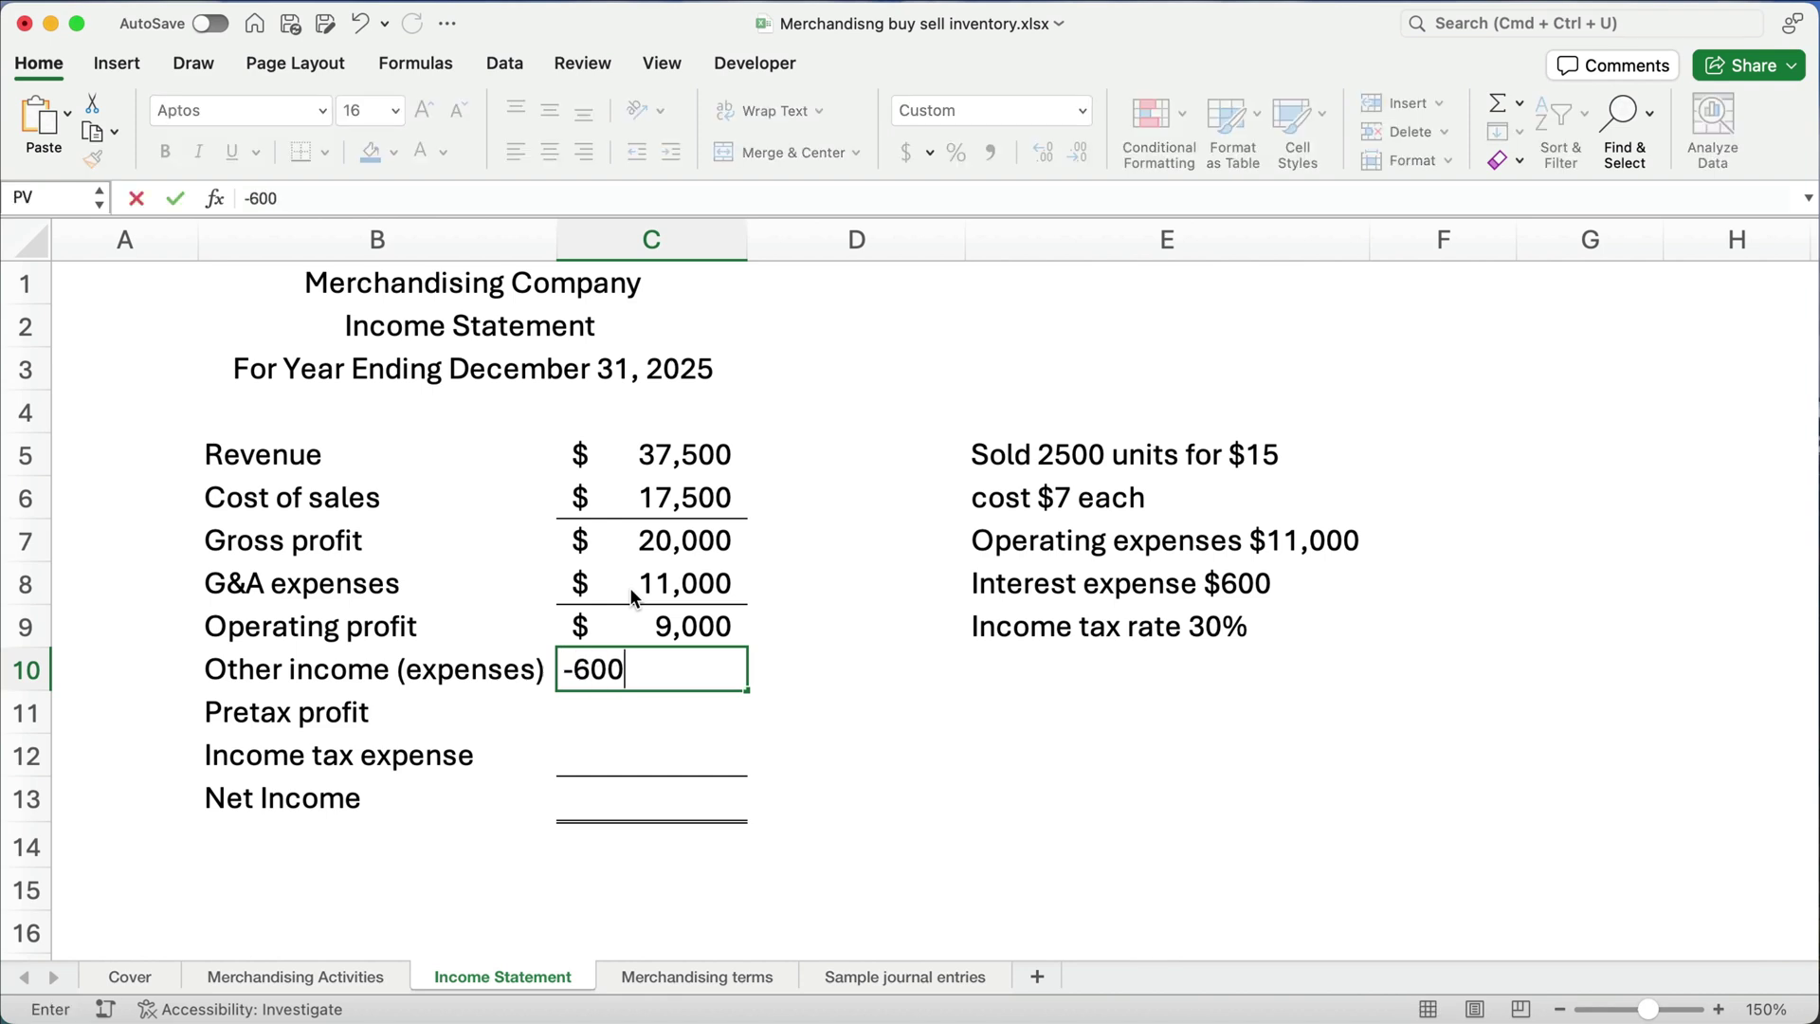
key("Return")
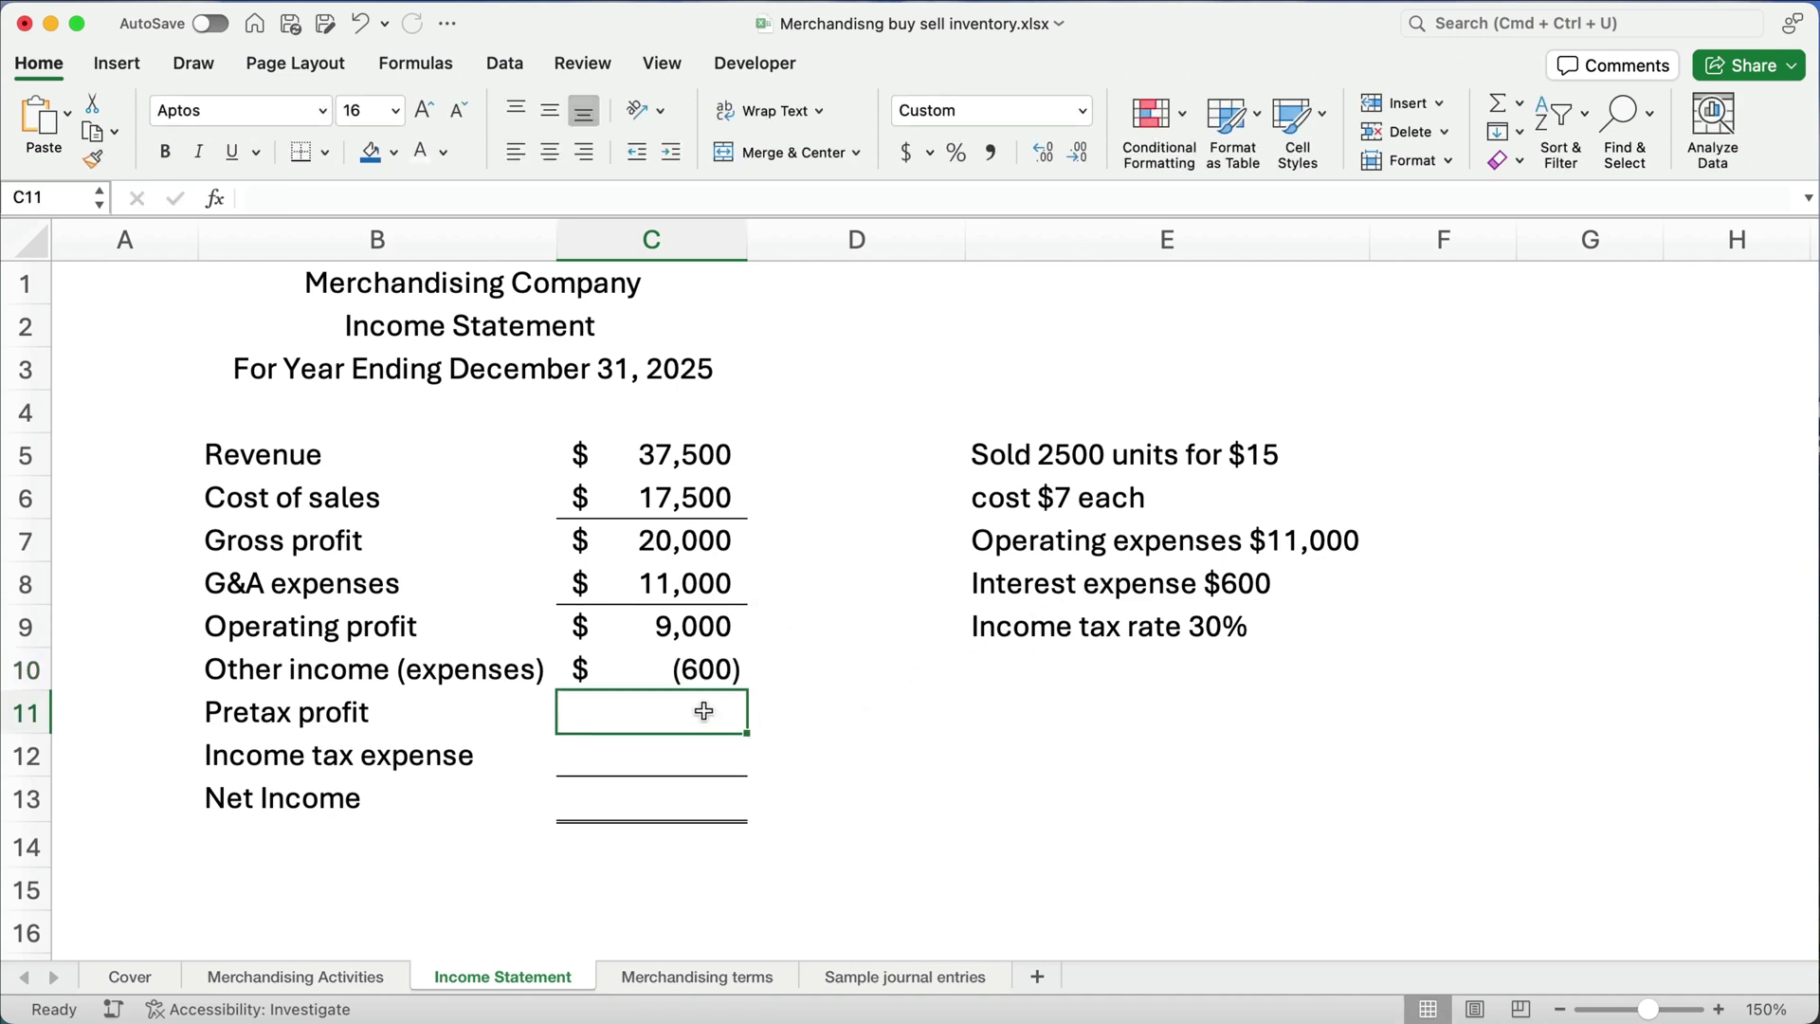
type("=")
key("Up")
key("Up")
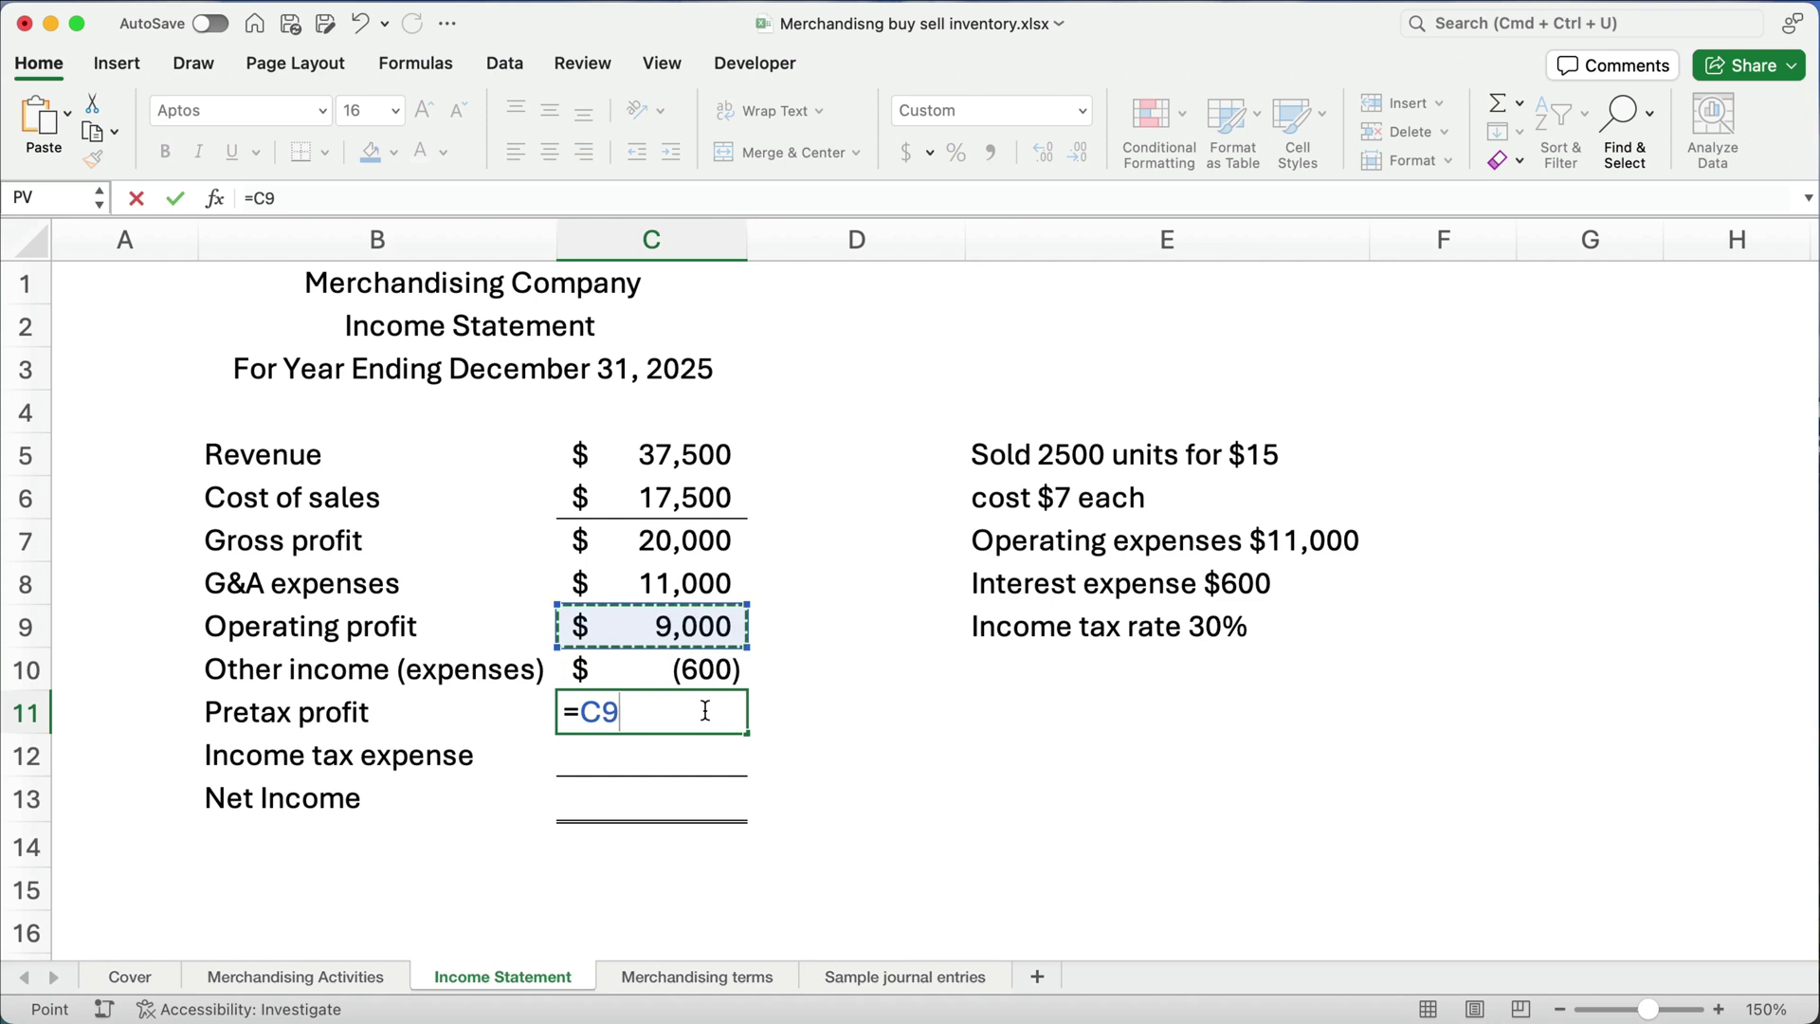
type("+")
key("Up")
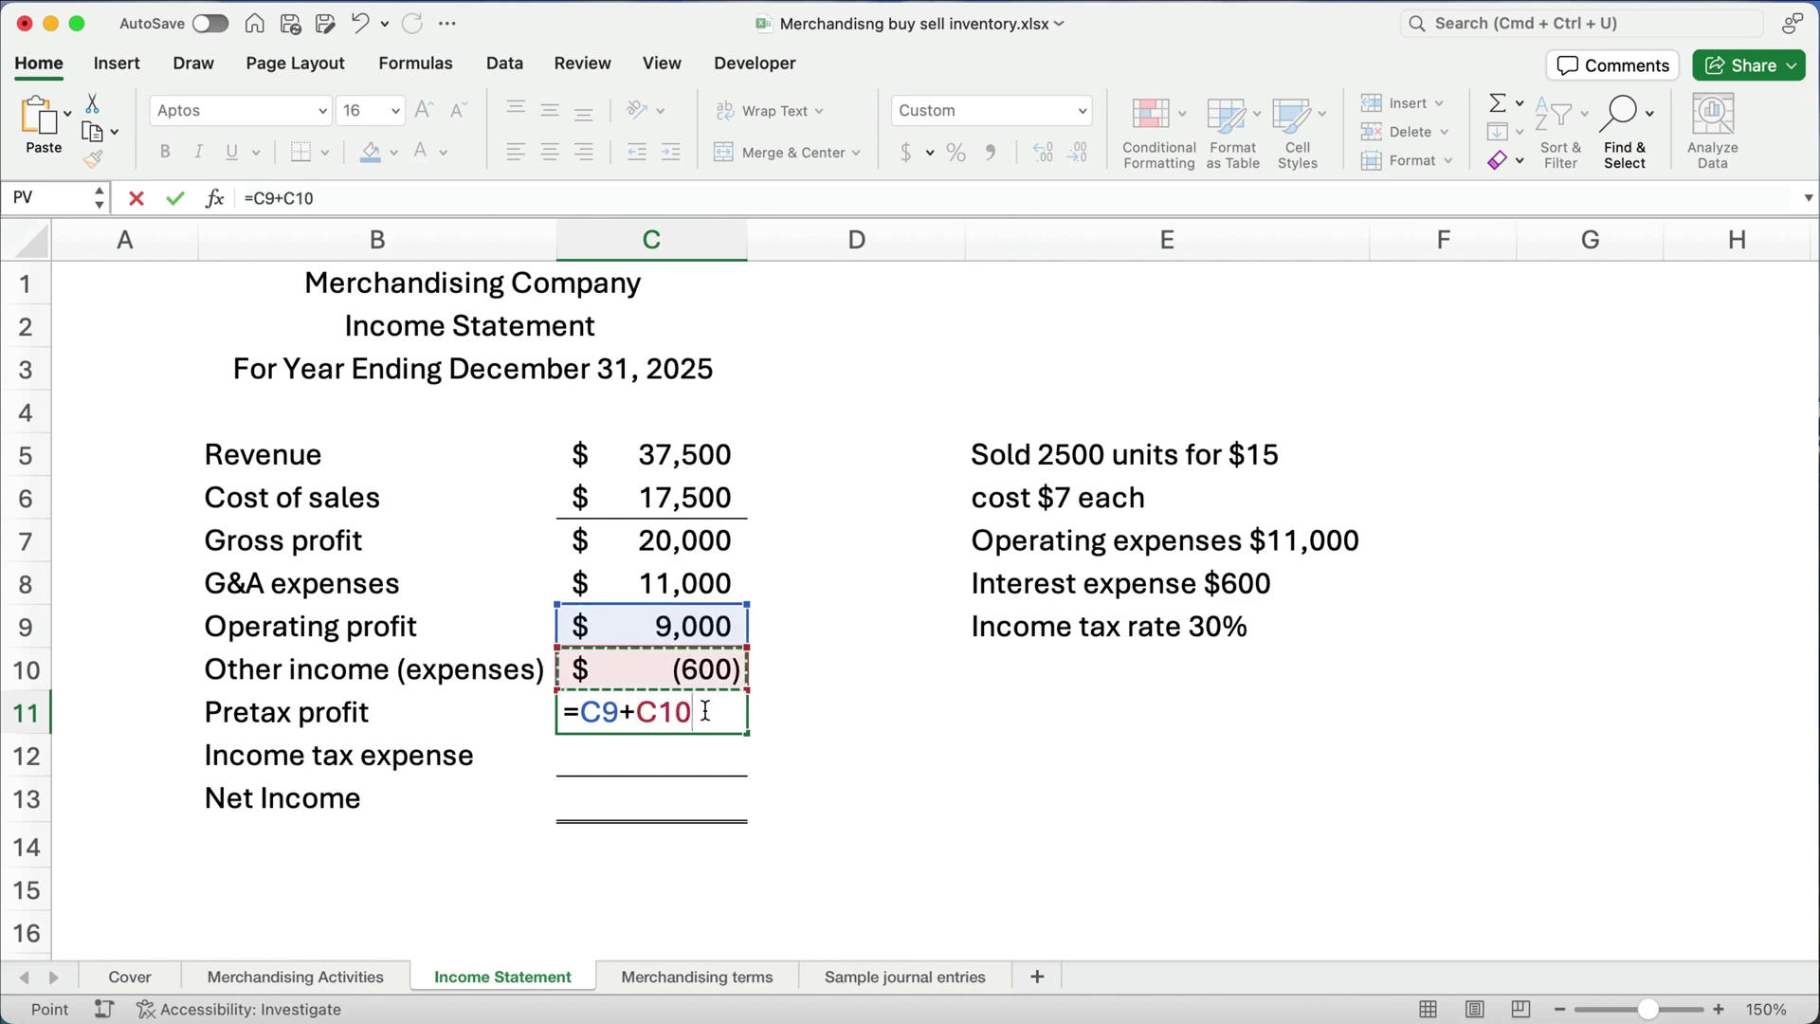
key("Return")
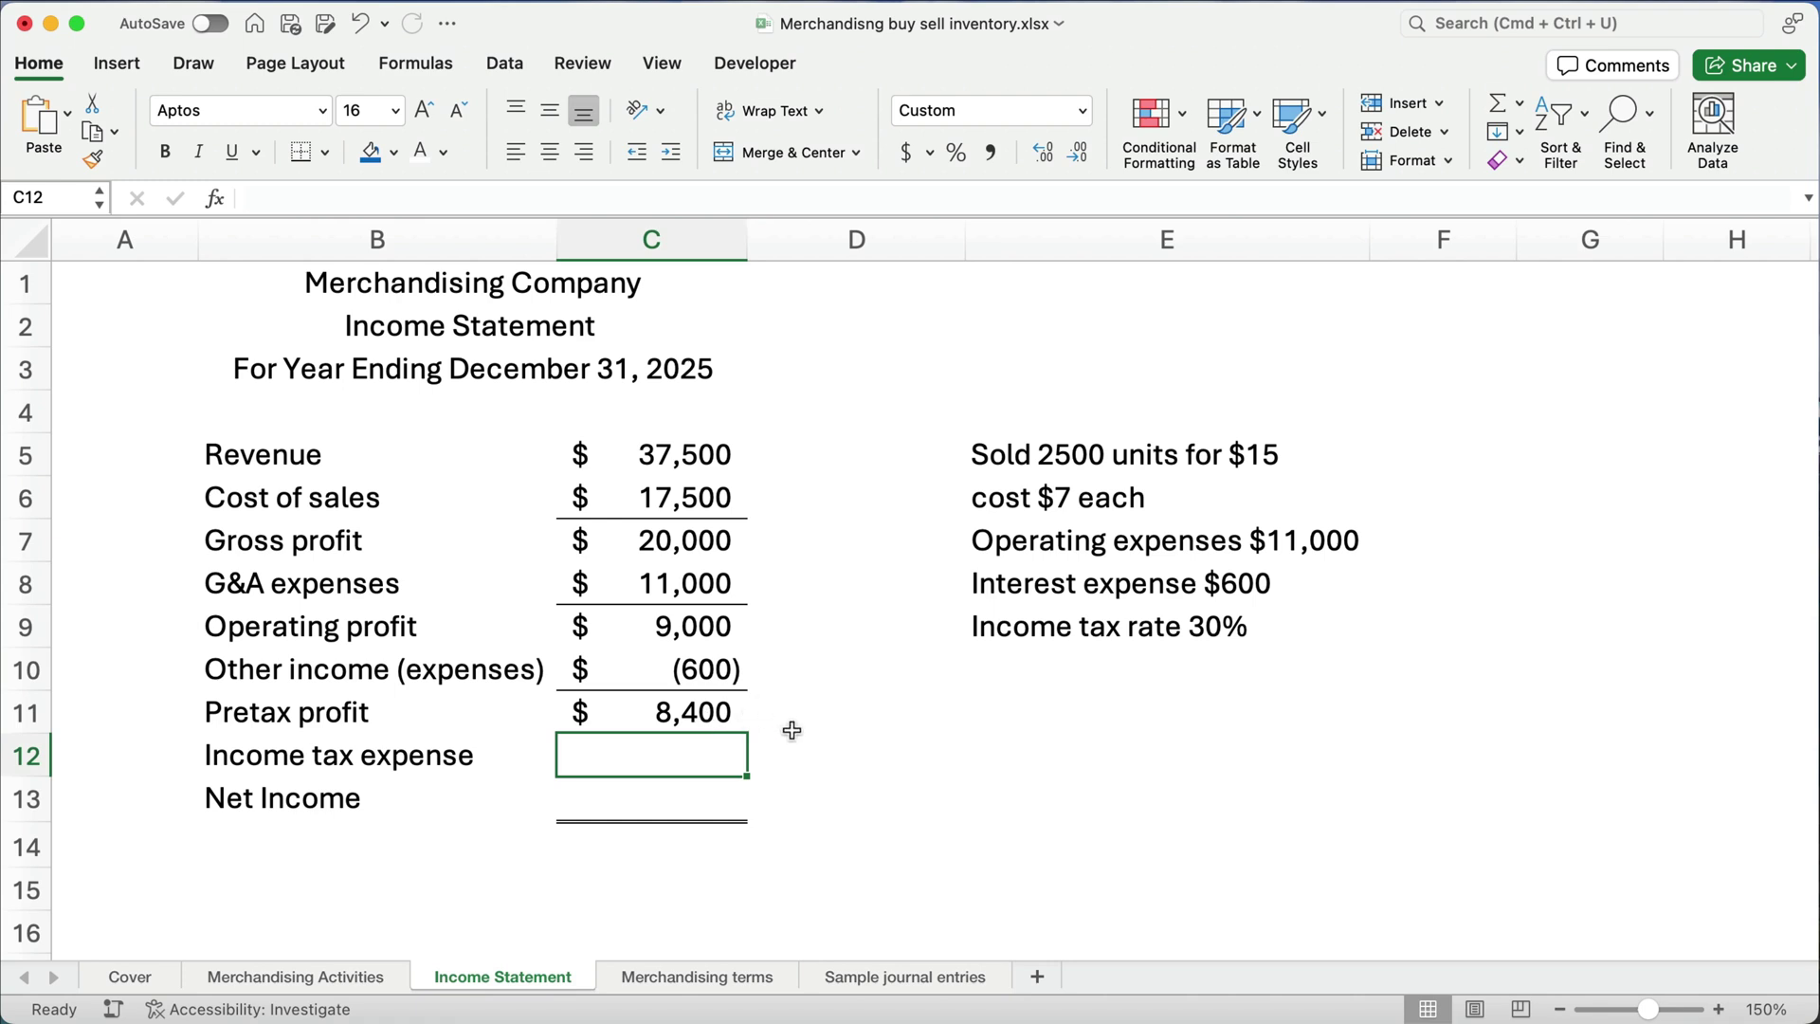
left_click(703, 716)
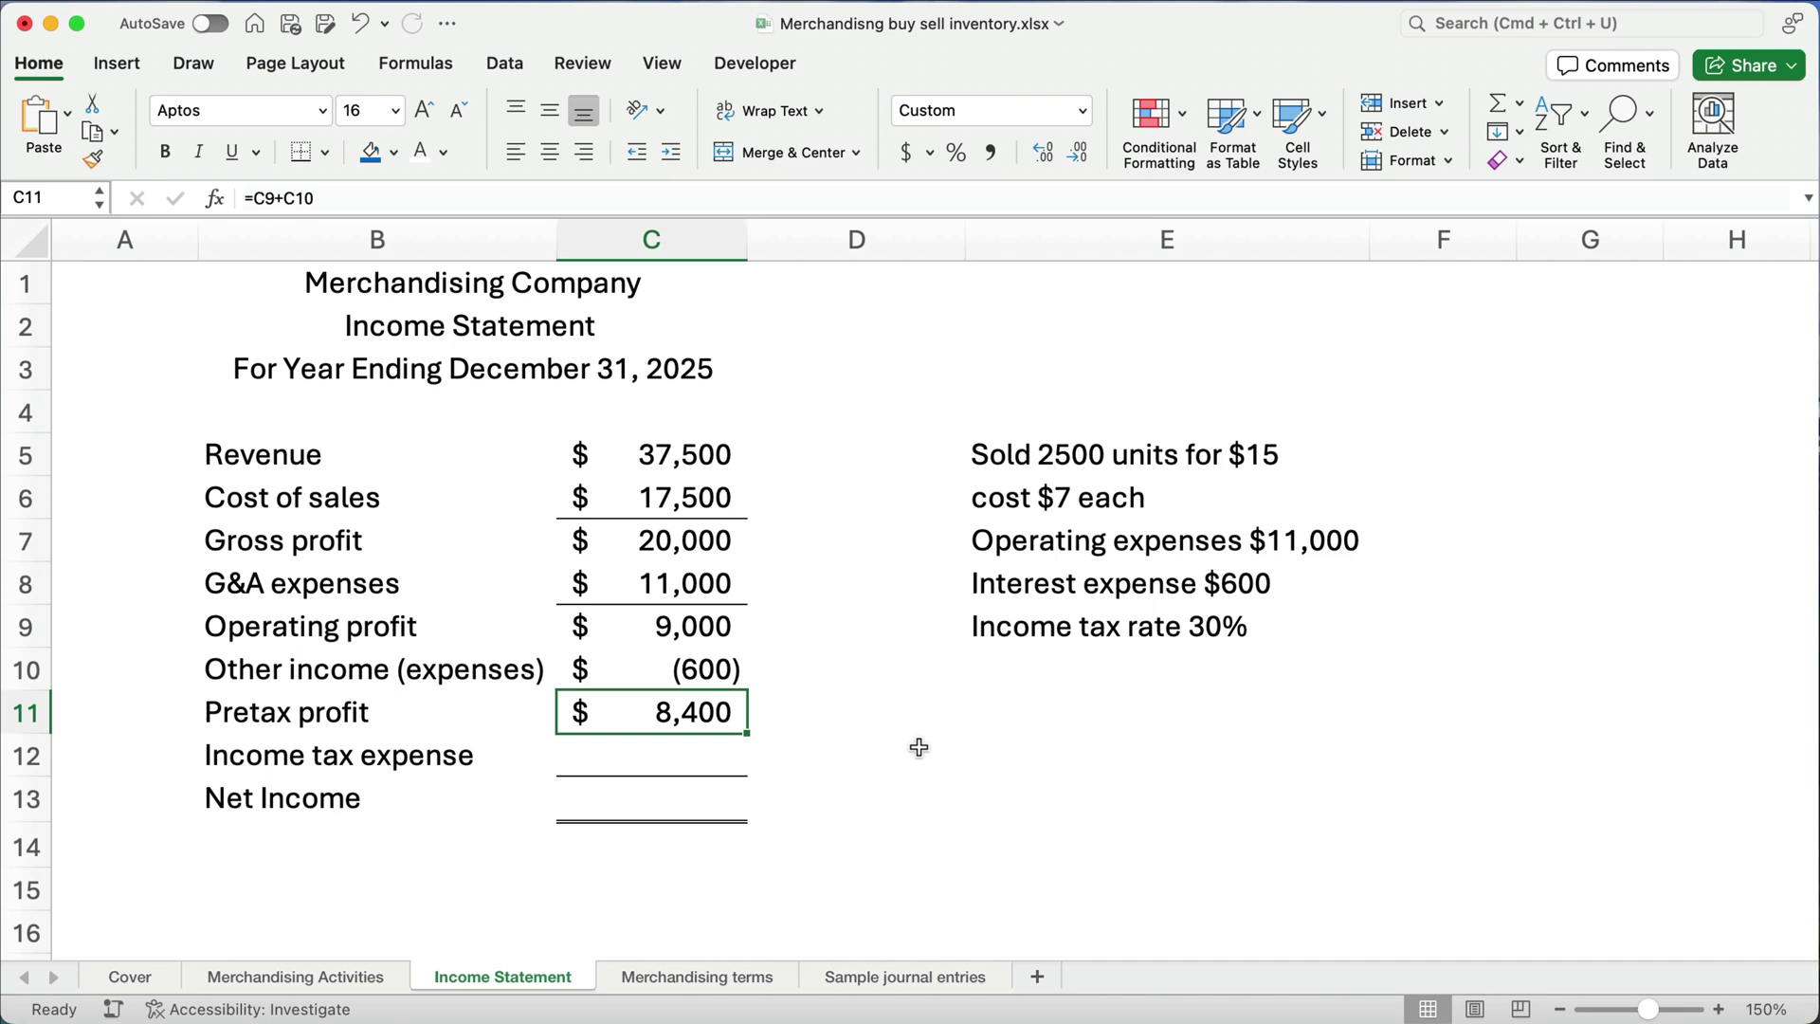
Step: Enter income tax =C11*.3 ($2,520) in C12 and net income =C11-C12 ($5,880) in C13
key("Down")
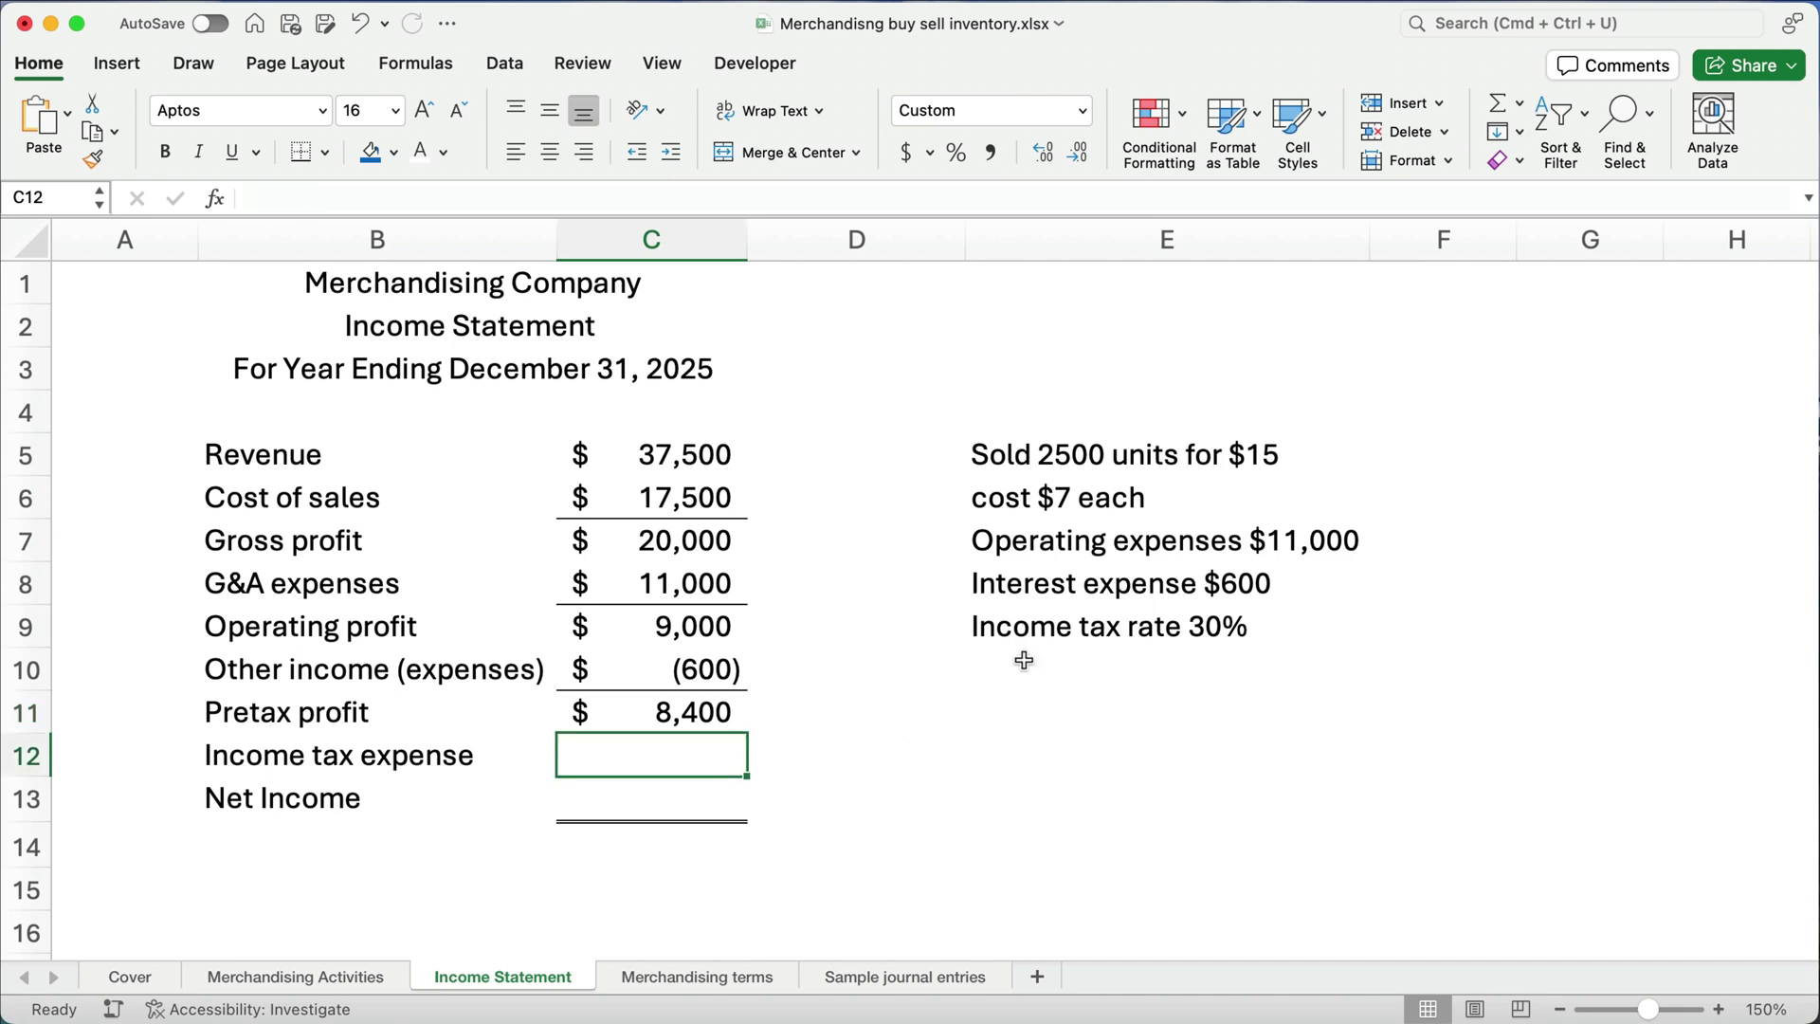
type("=")
key("Up")
type("*.3")
key("Return")
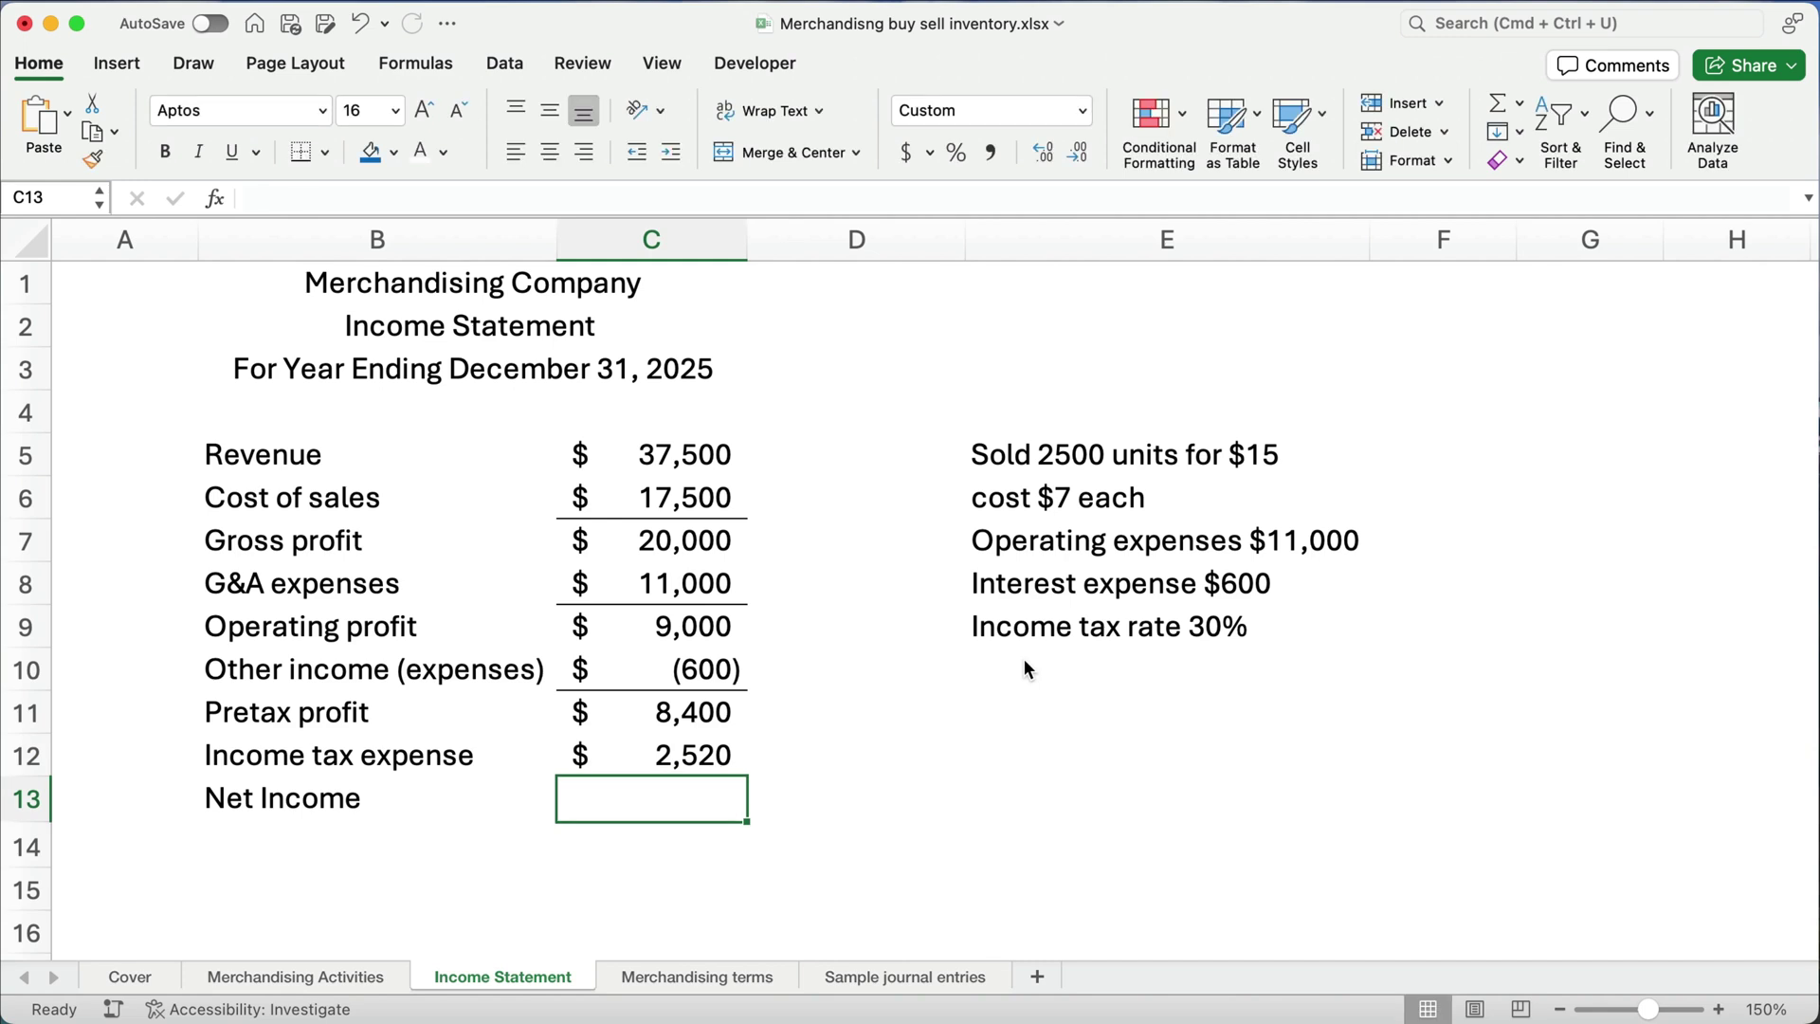
type("=")
key("Up")
key("Up")
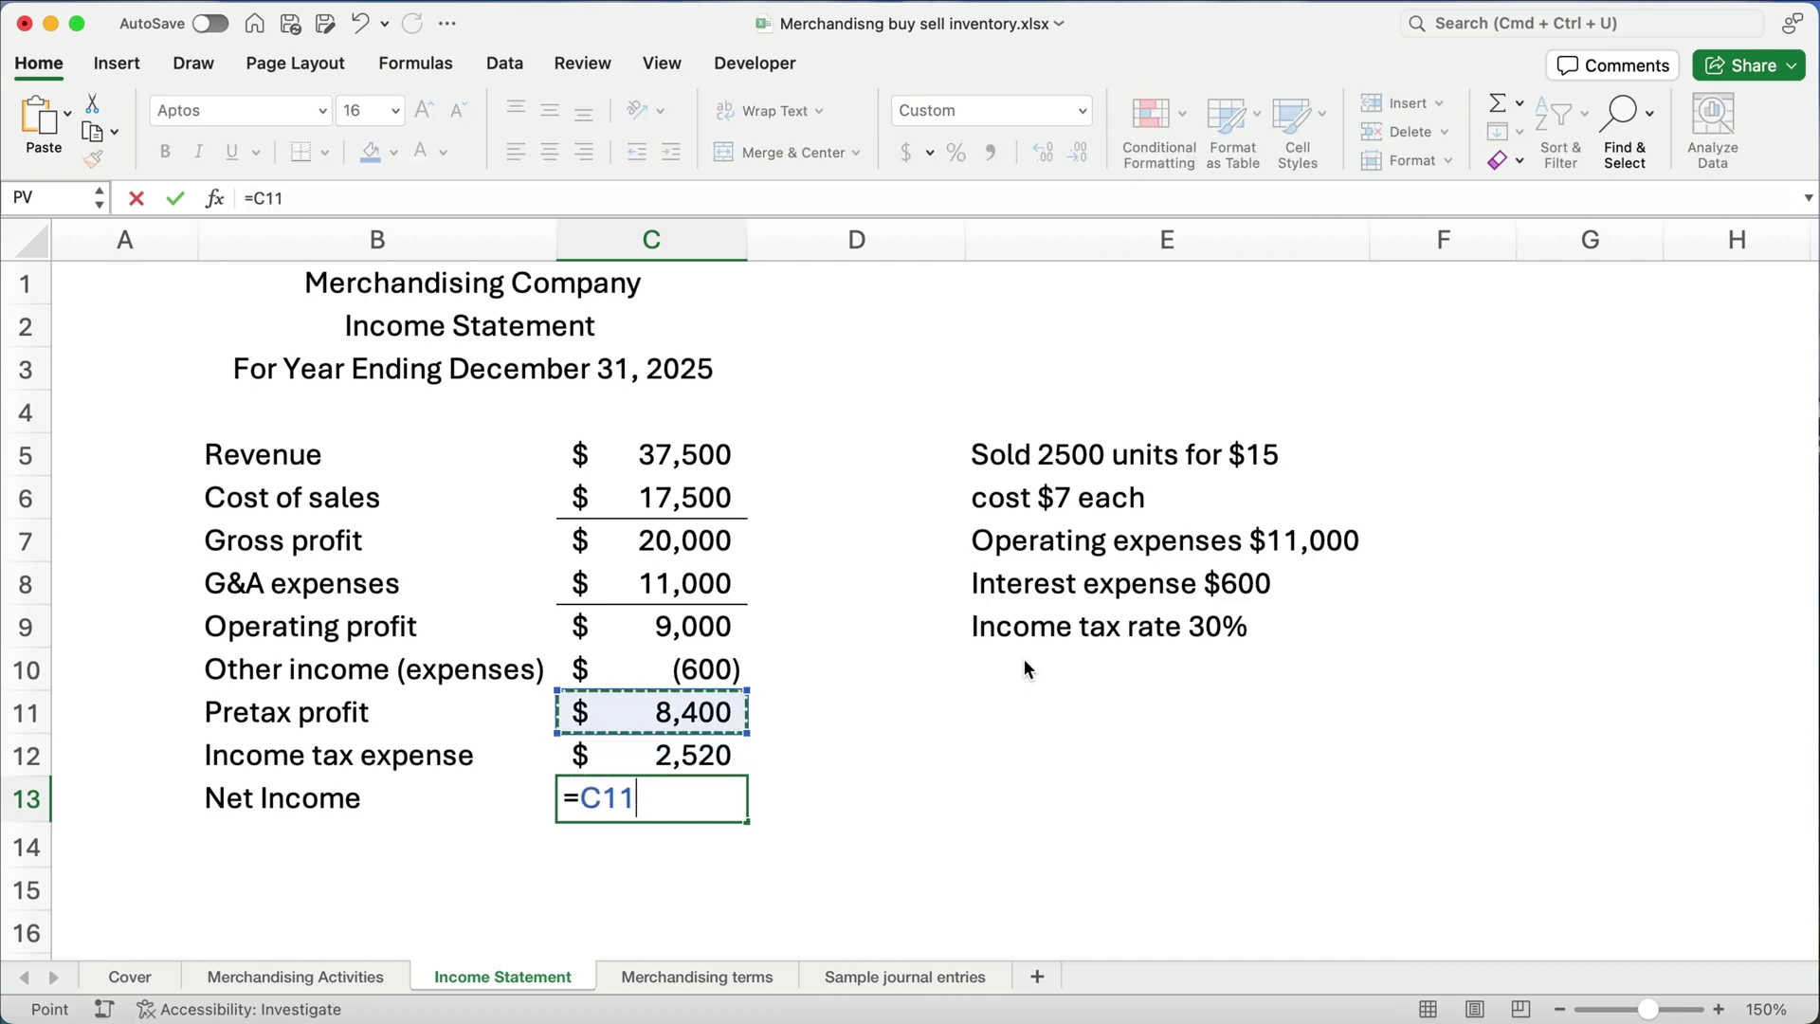
type("-")
key("Up")
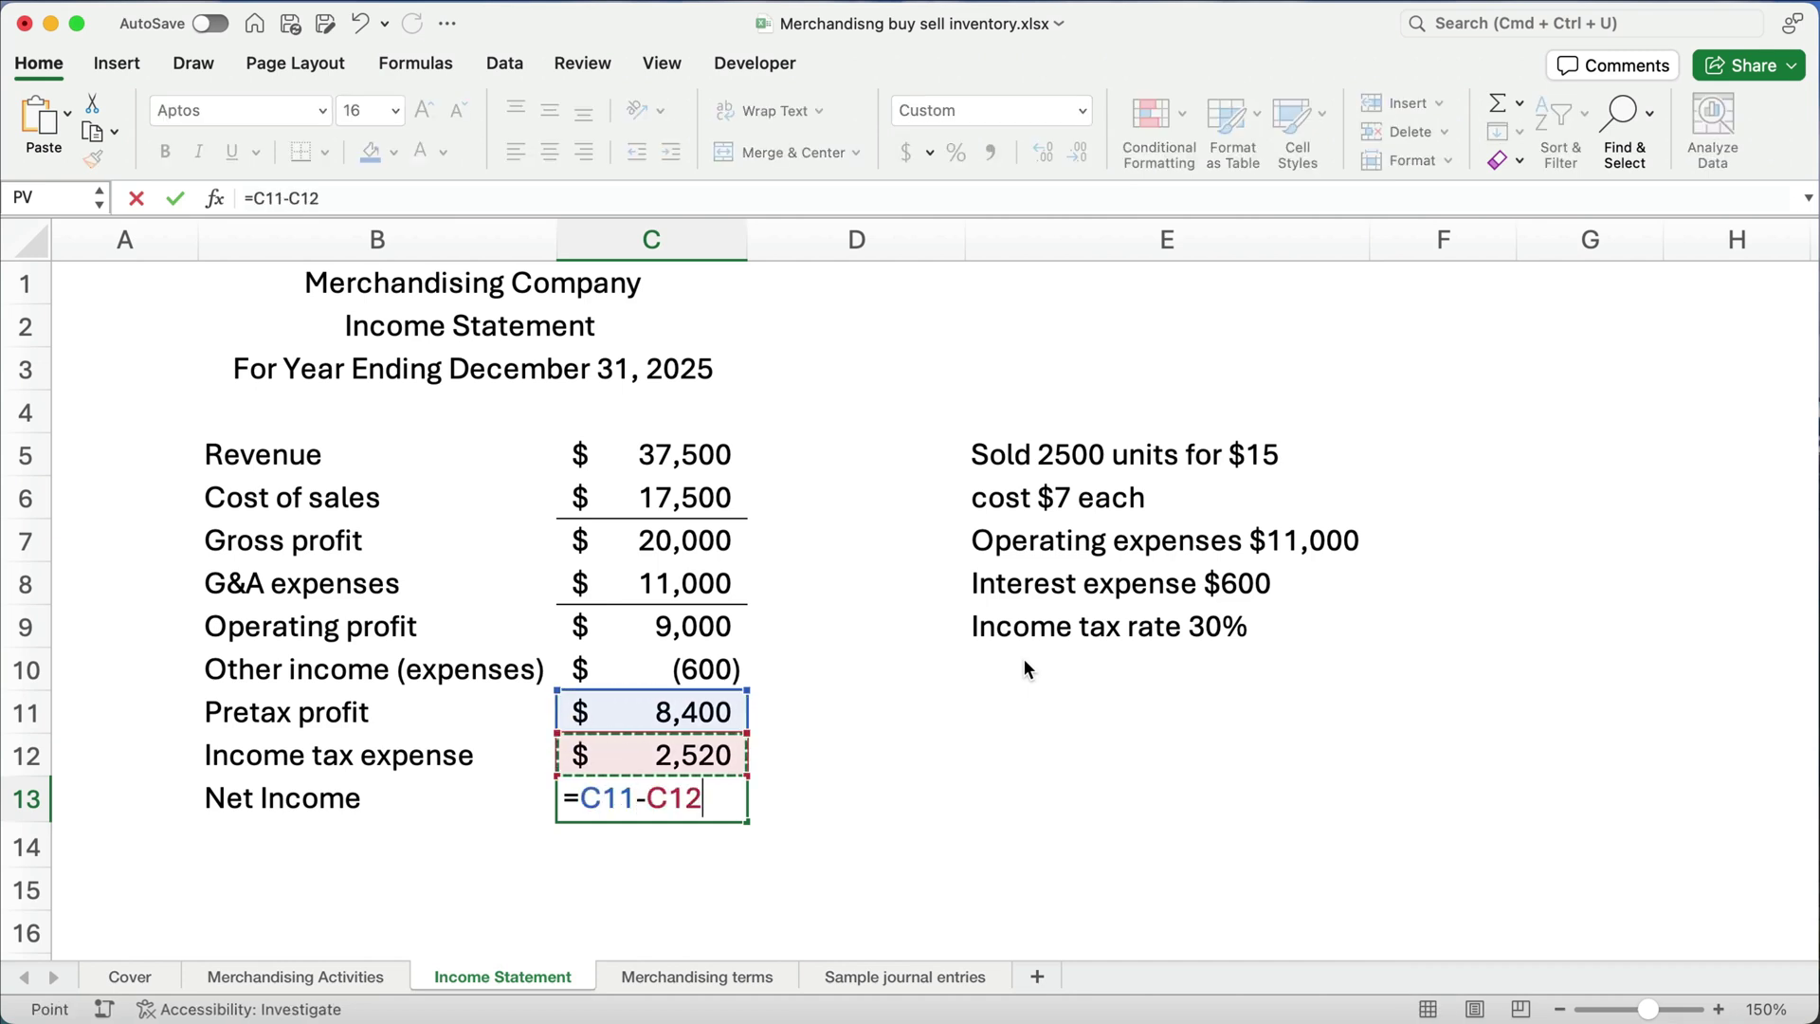
key("Return")
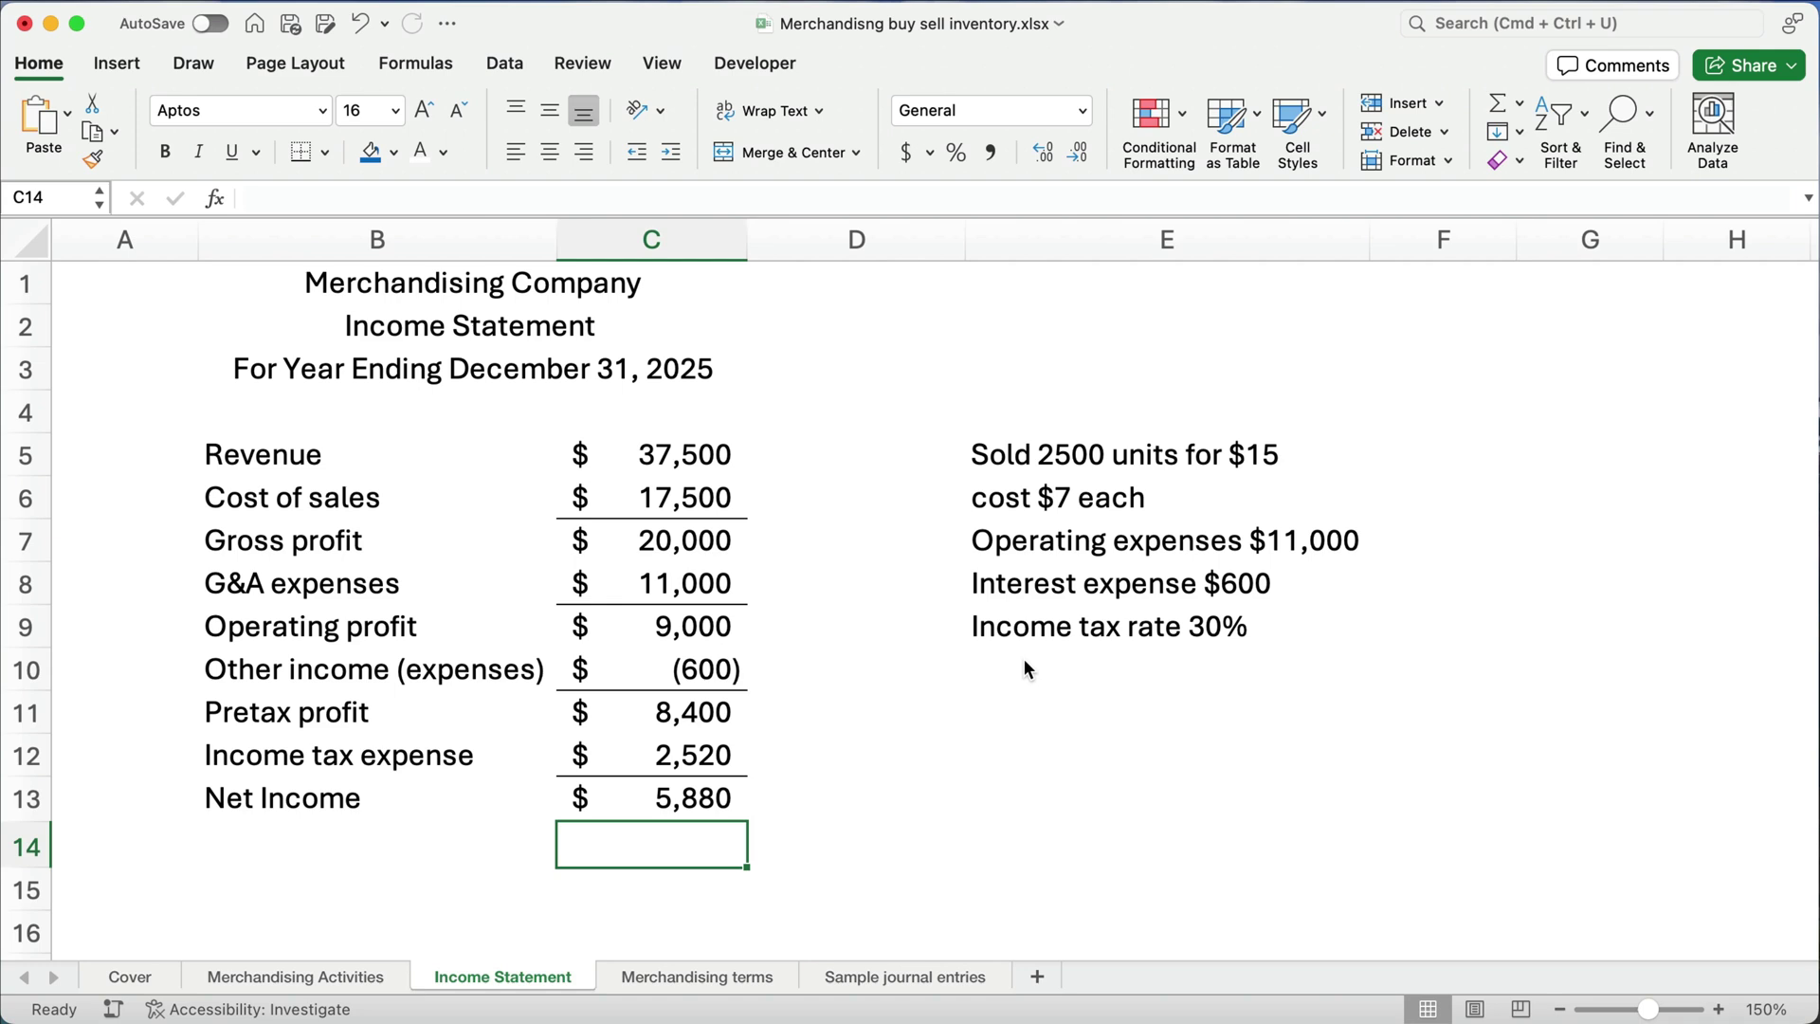
key("ctrl+Page_Down")
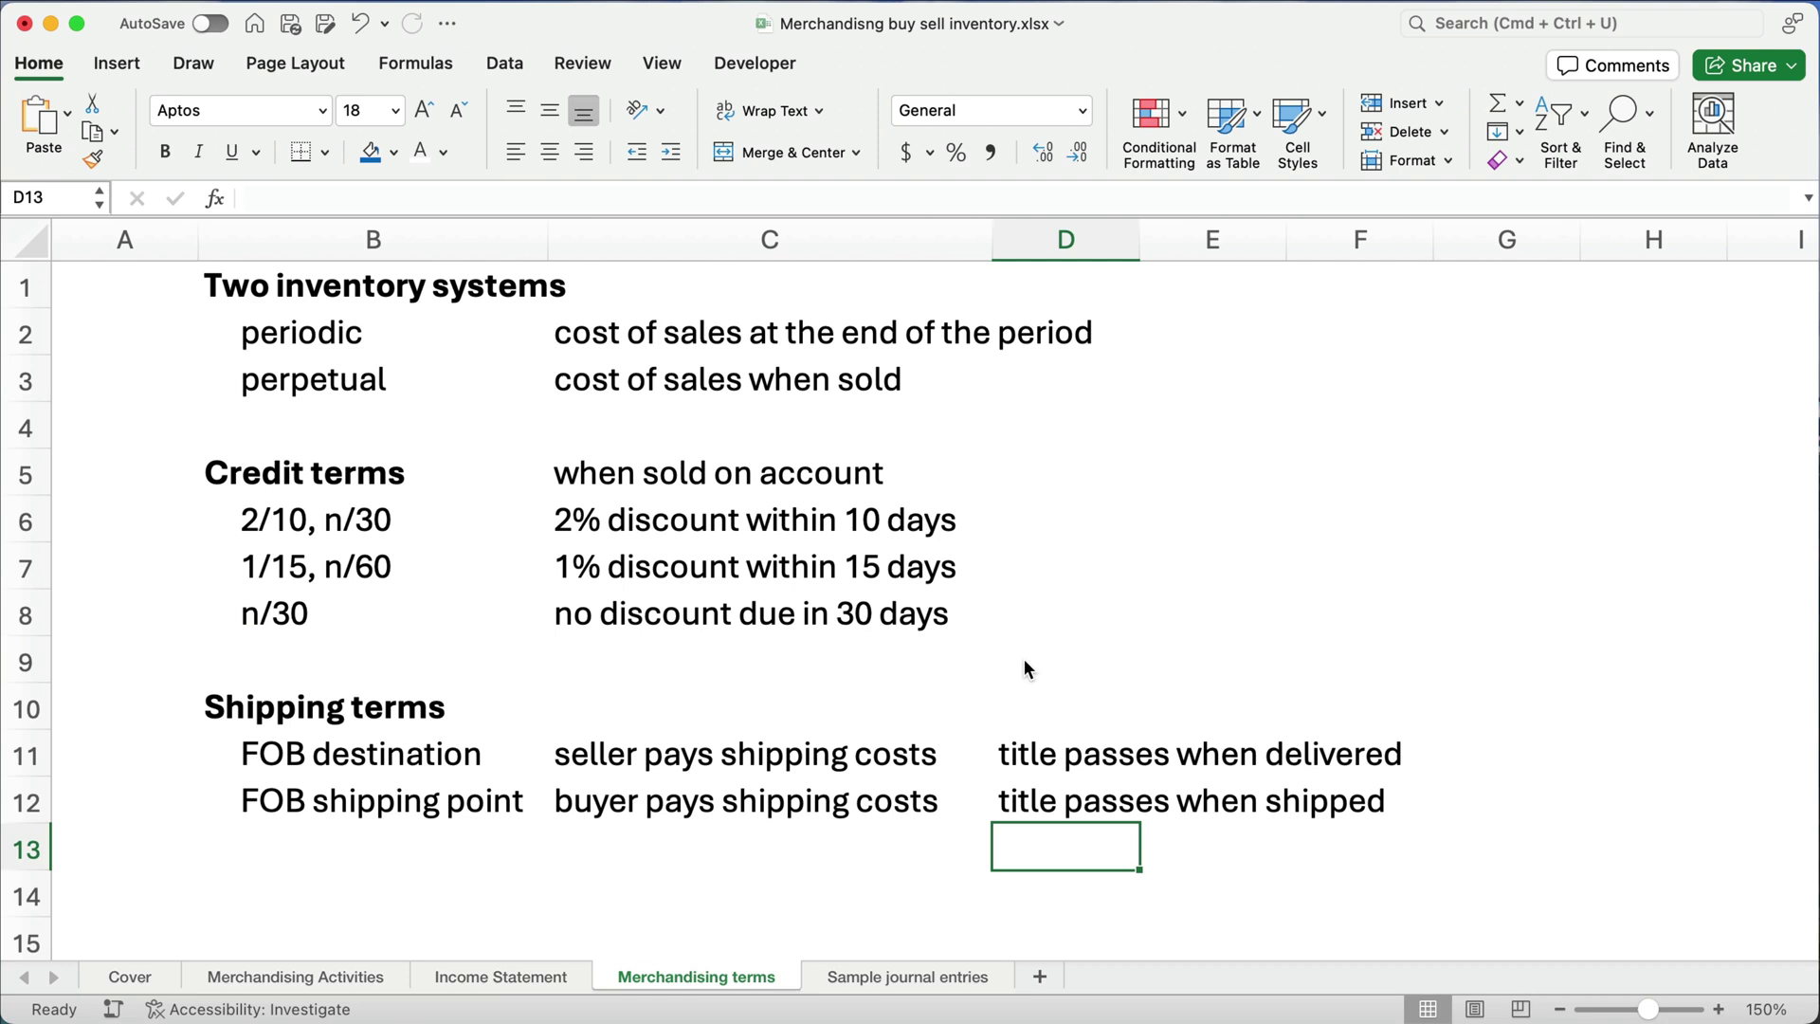
left_click(237, 477)
left_click_drag(452, 478, 1092, 475)
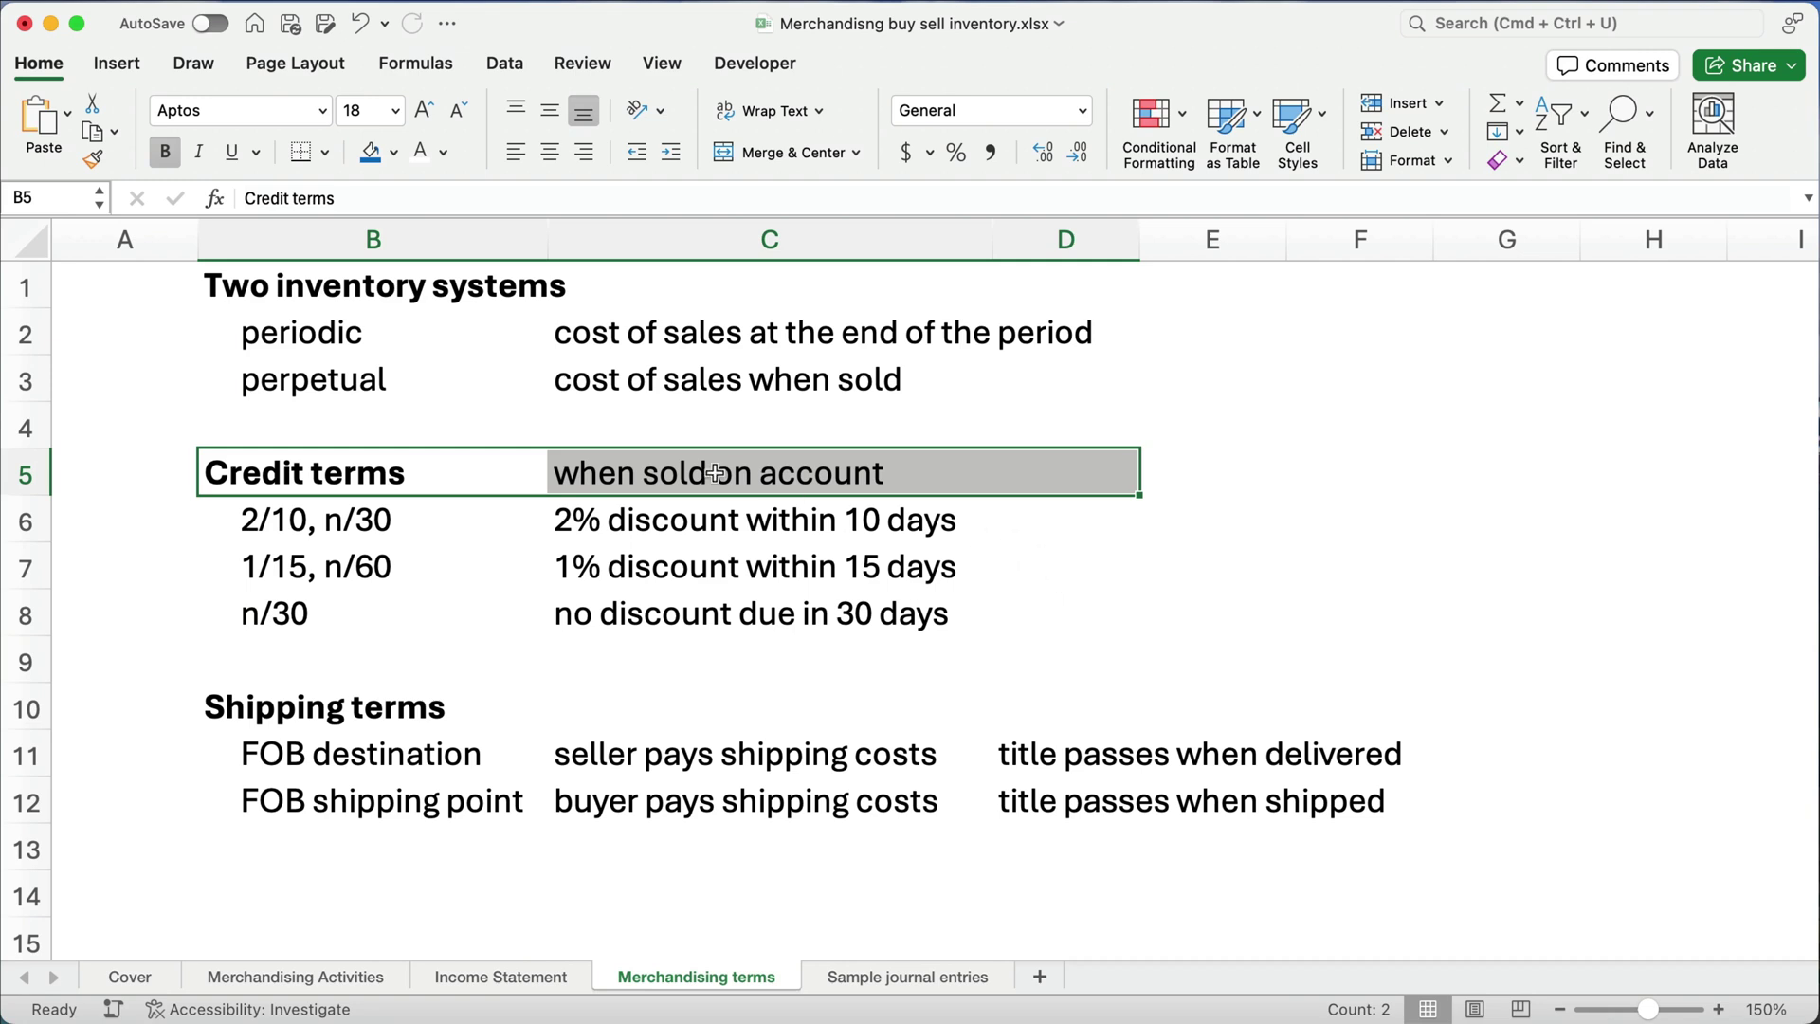
left_click(167, 524)
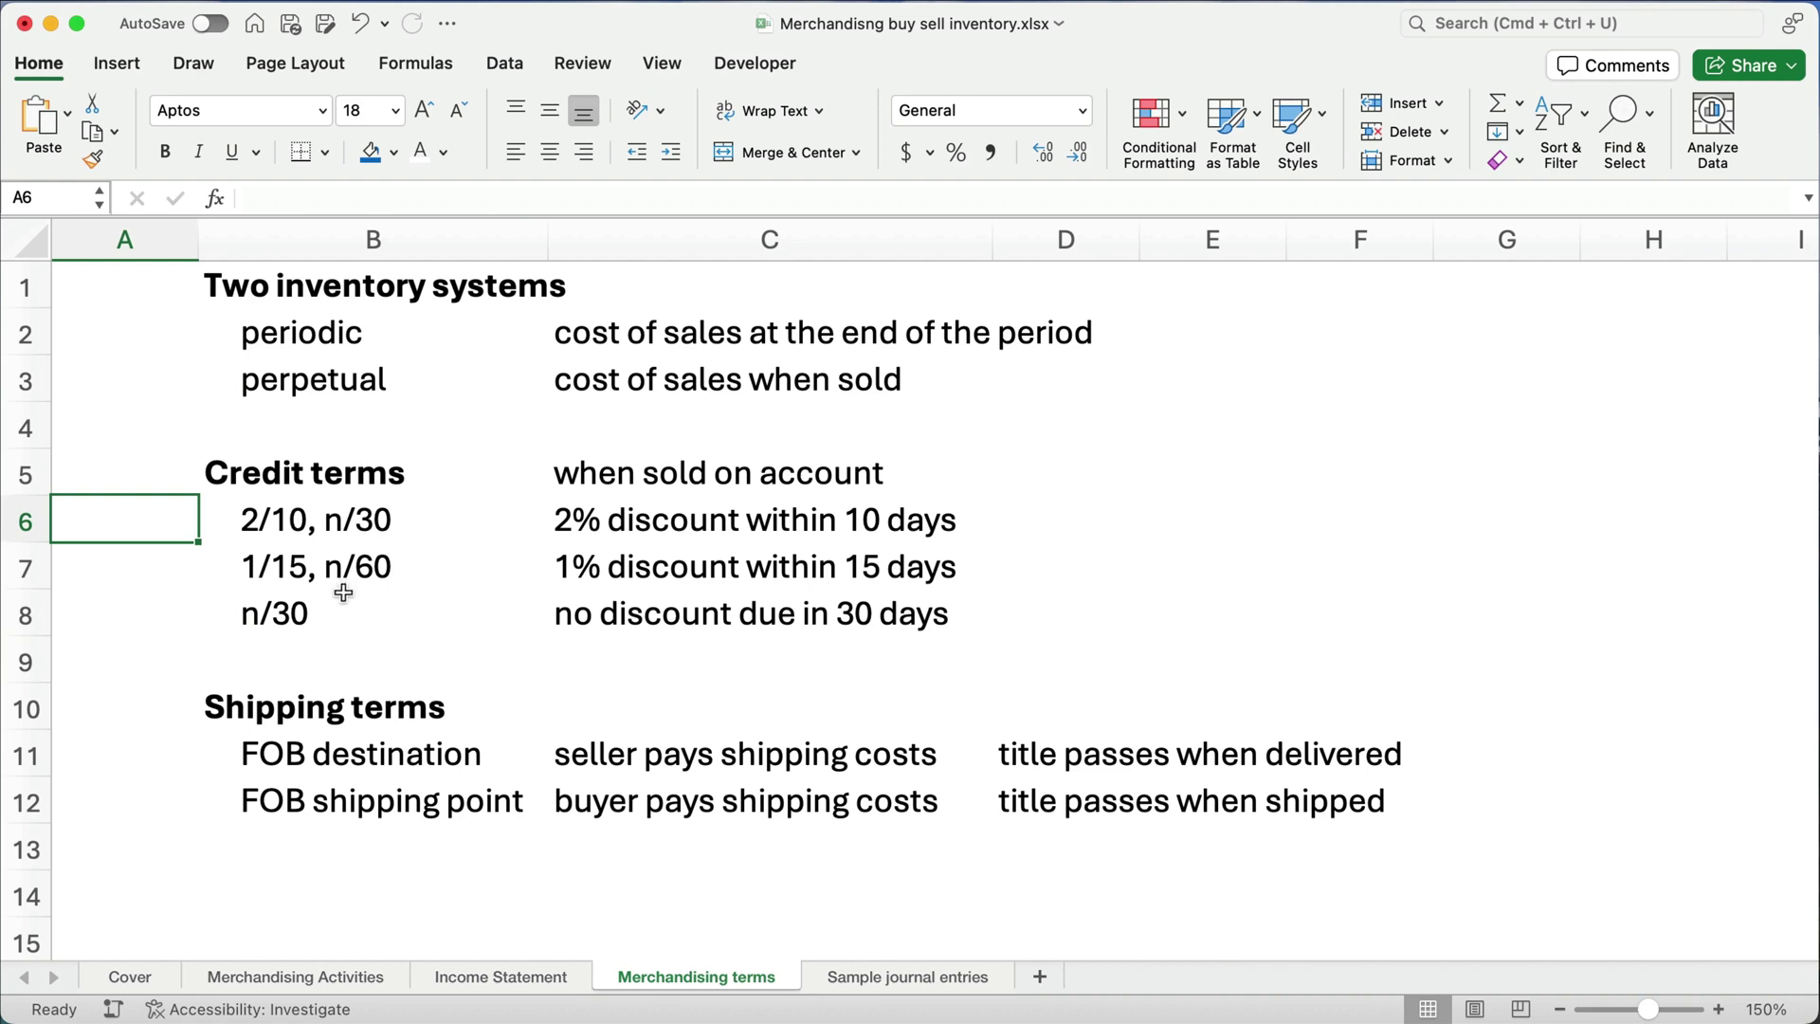
left_click_drag(258, 528, 1110, 520)
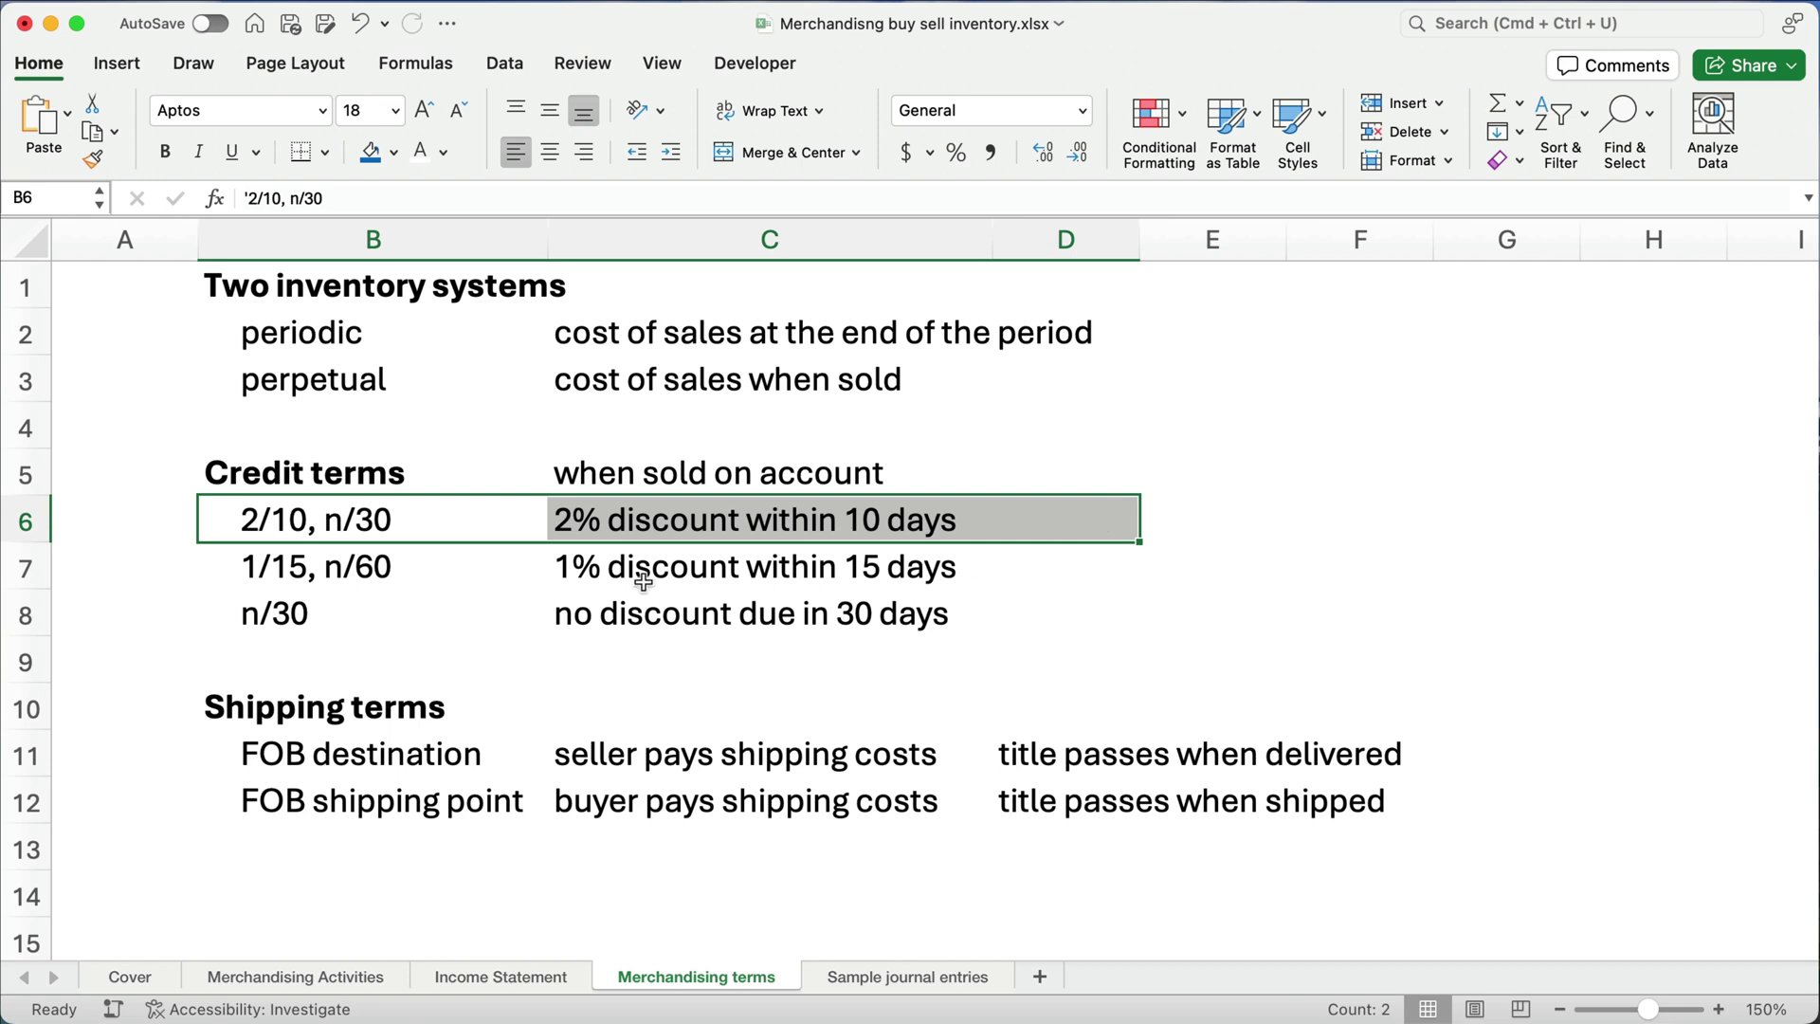
left_click(87, 566)
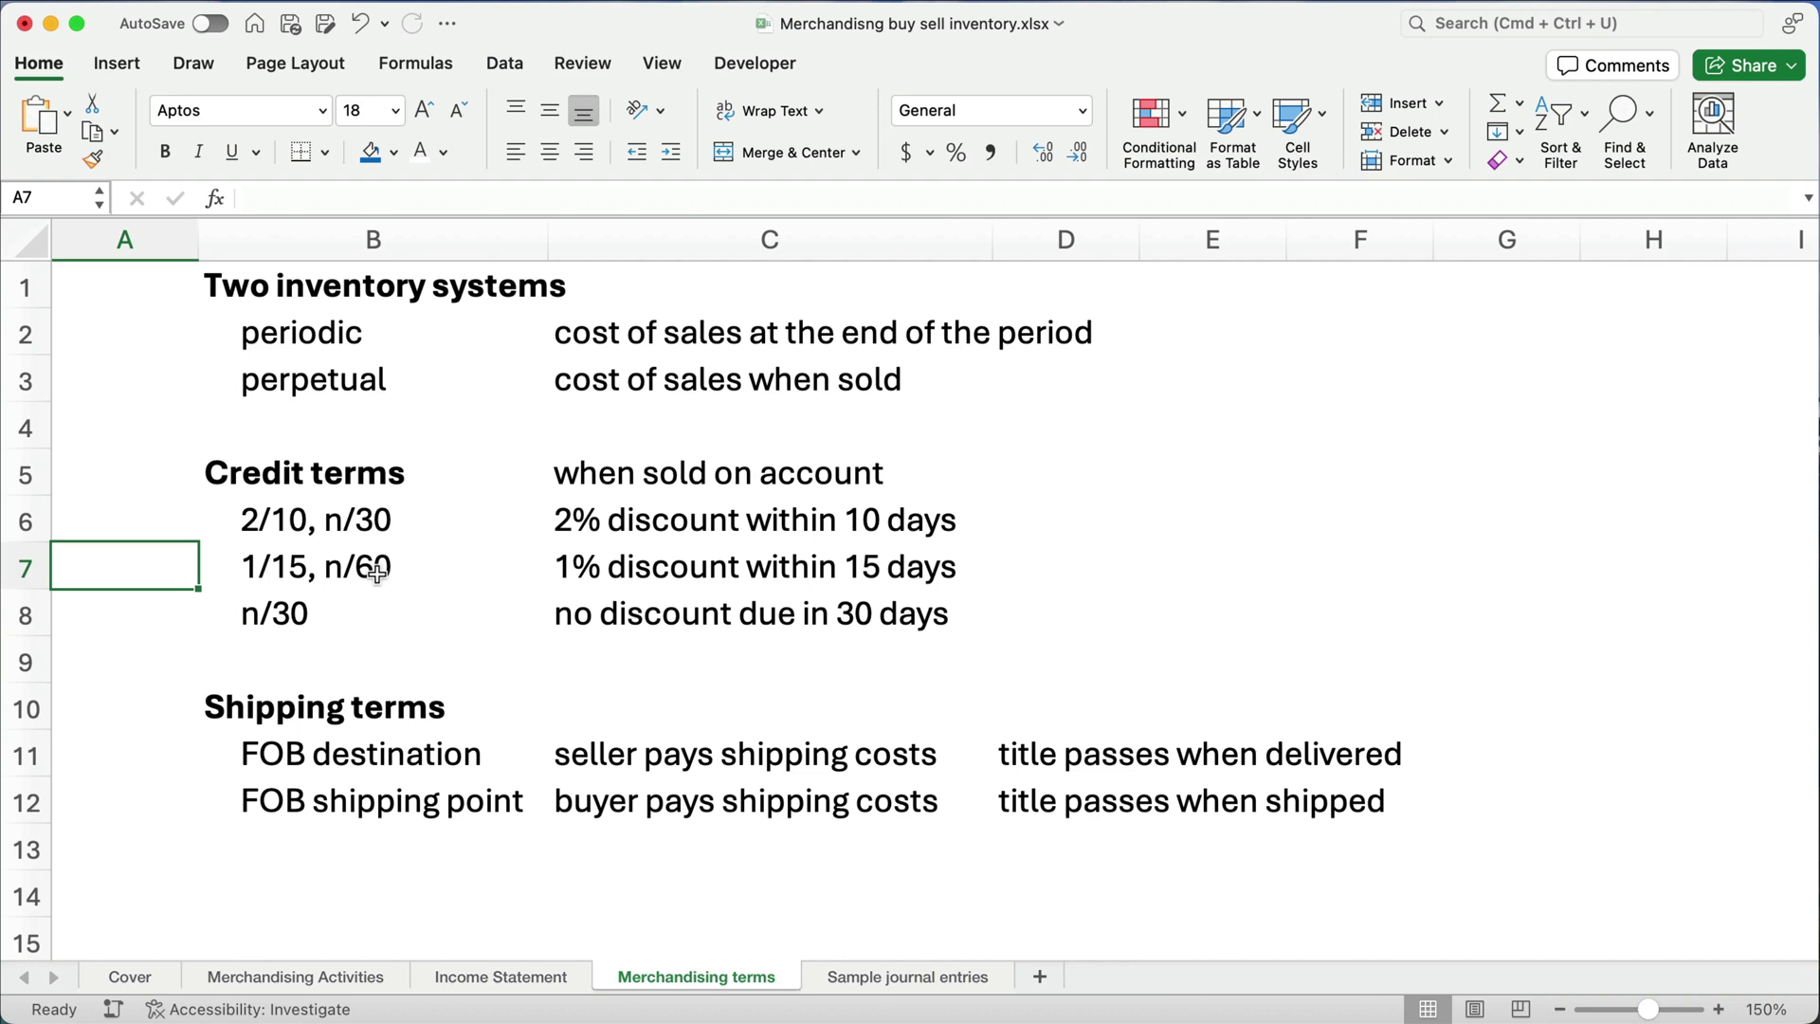
left_click(270, 623)
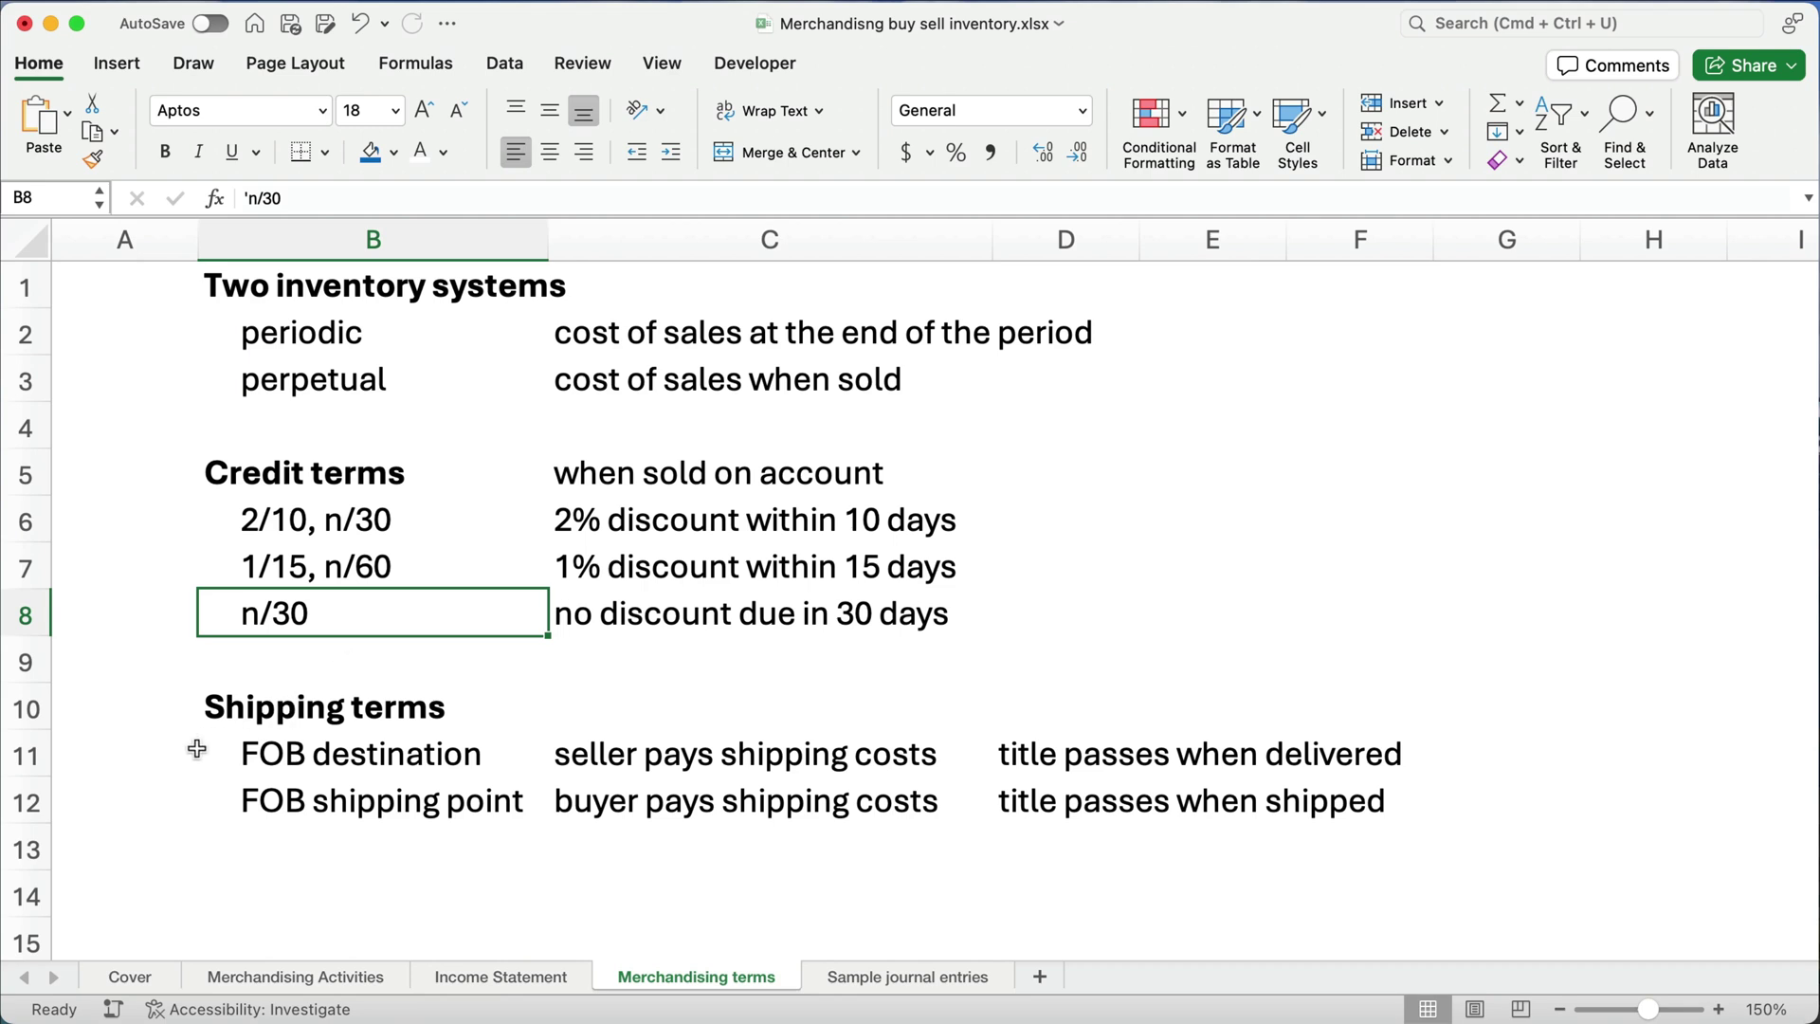
left_click_drag(228, 751, 1231, 792)
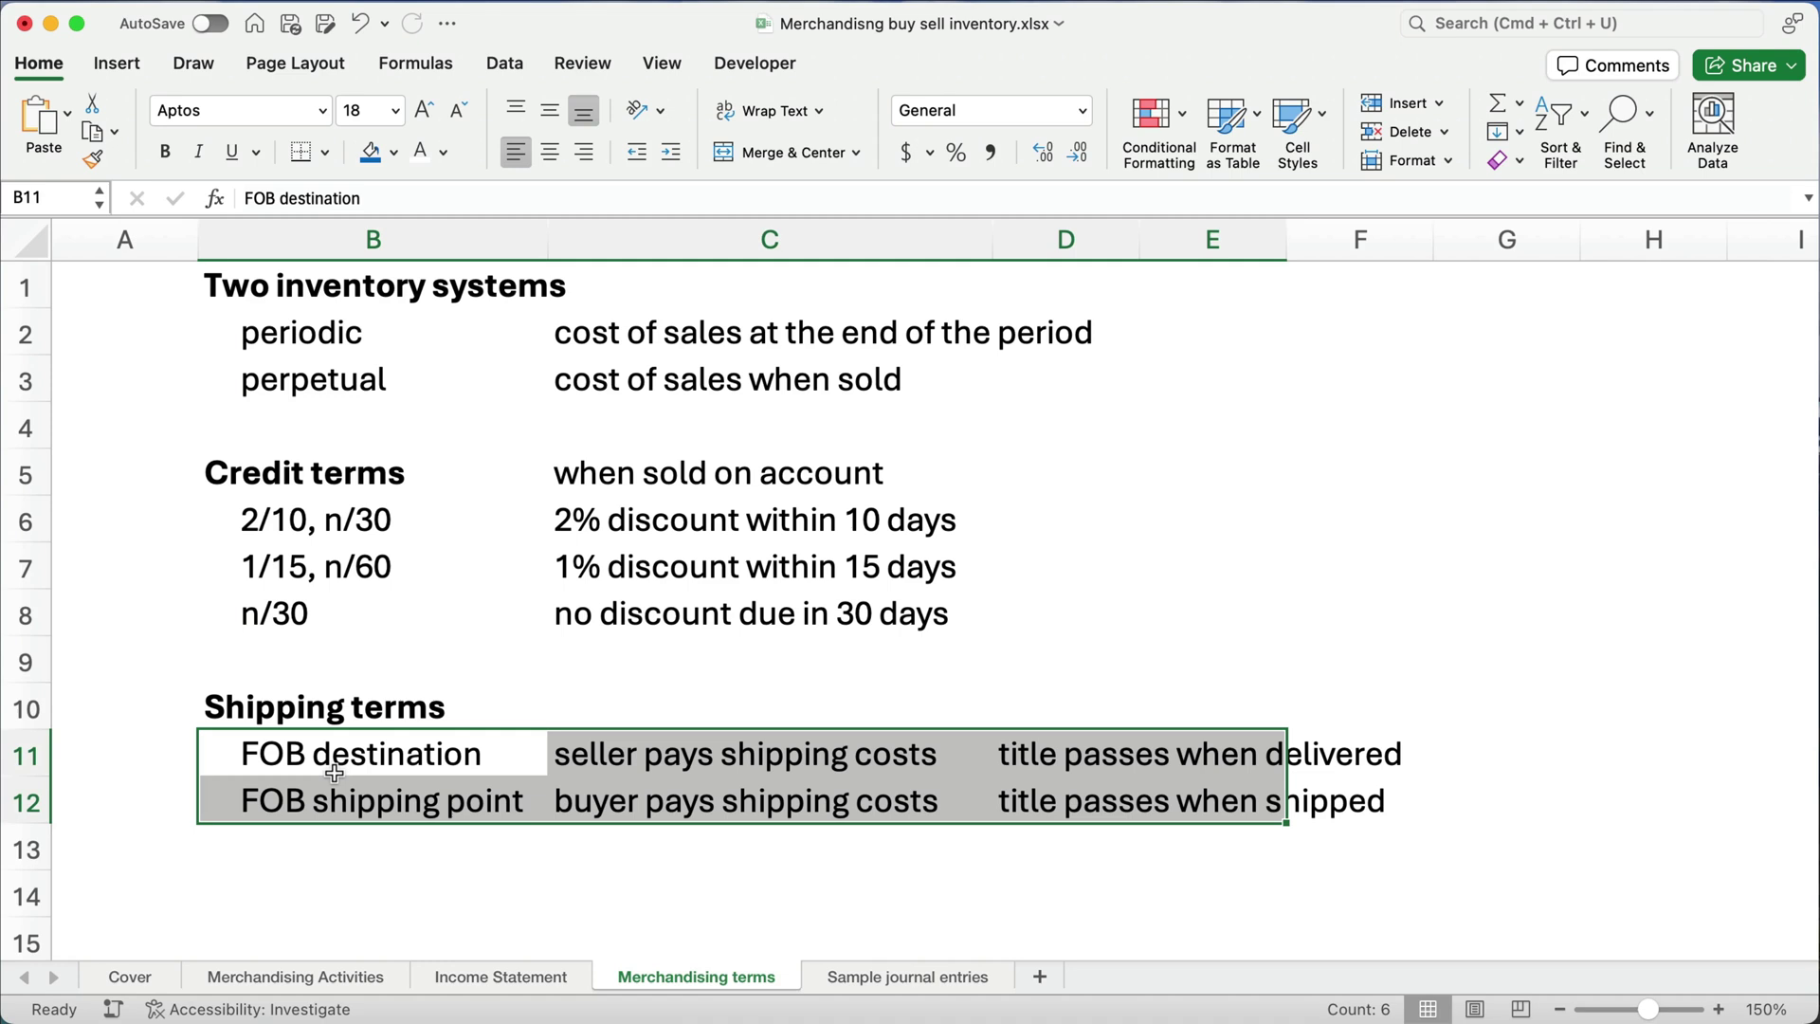
left_click(645, 755)
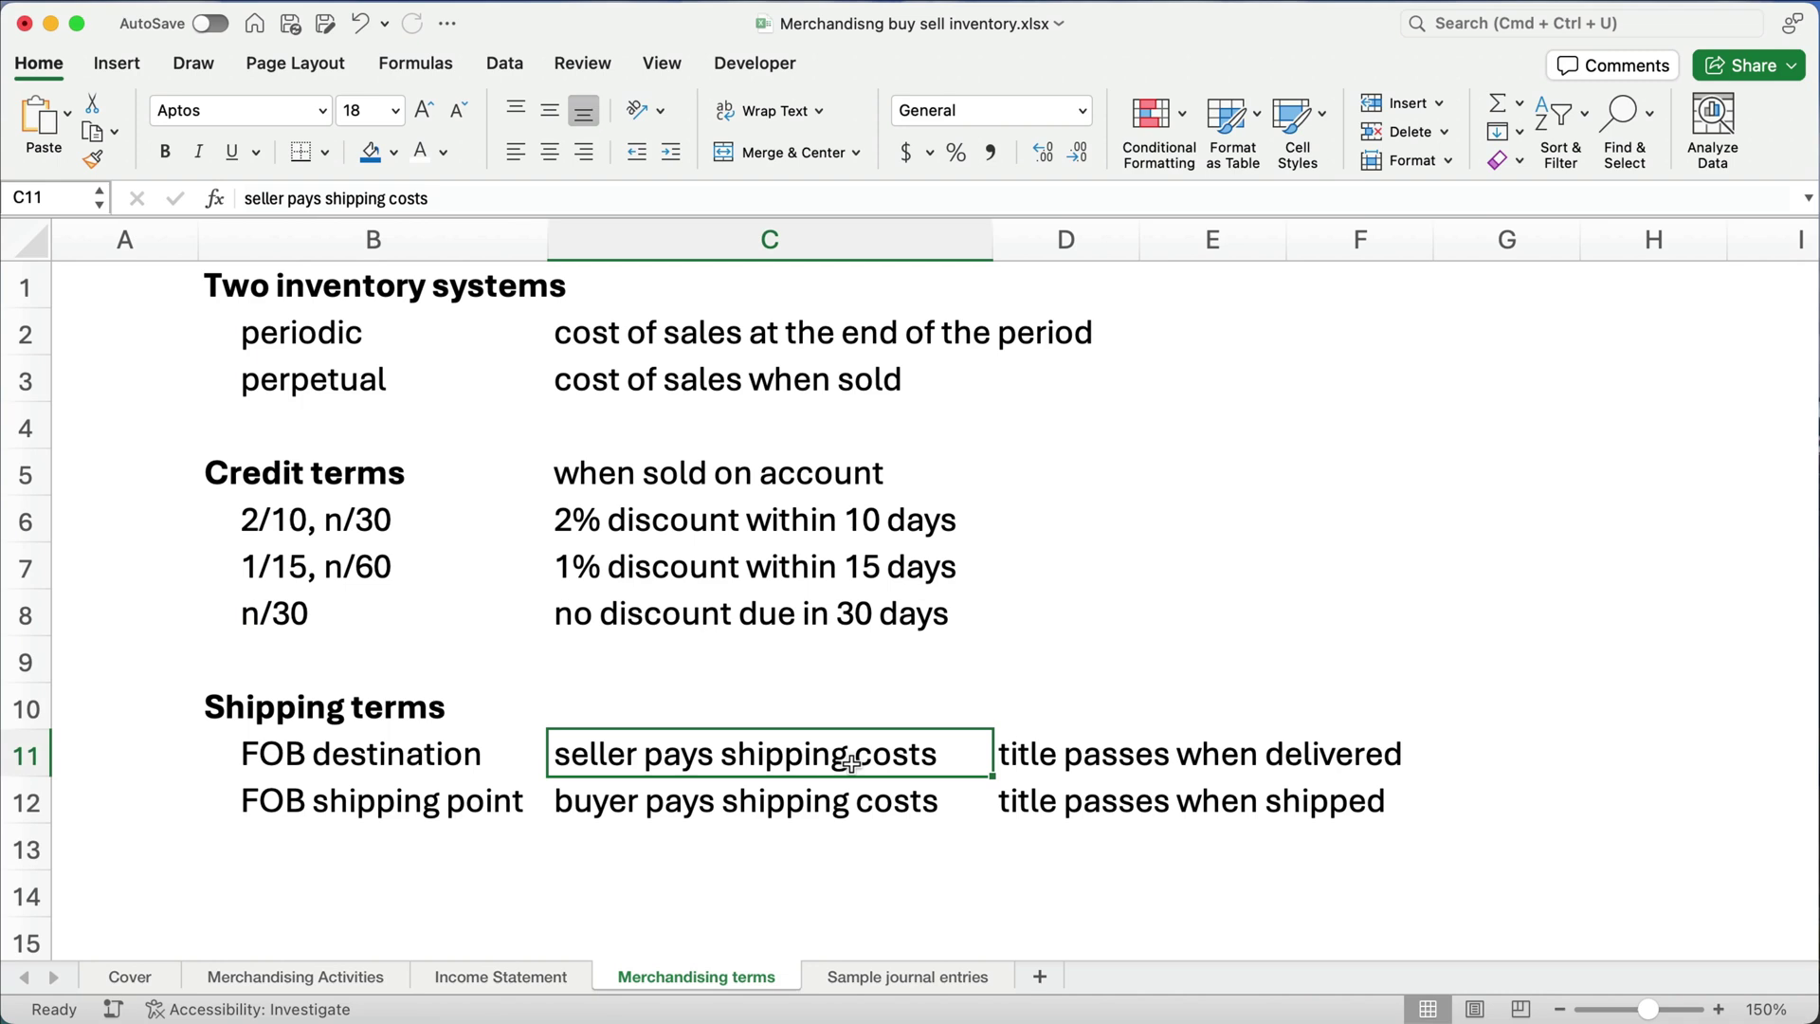
left_click_drag(289, 801, 1368, 794)
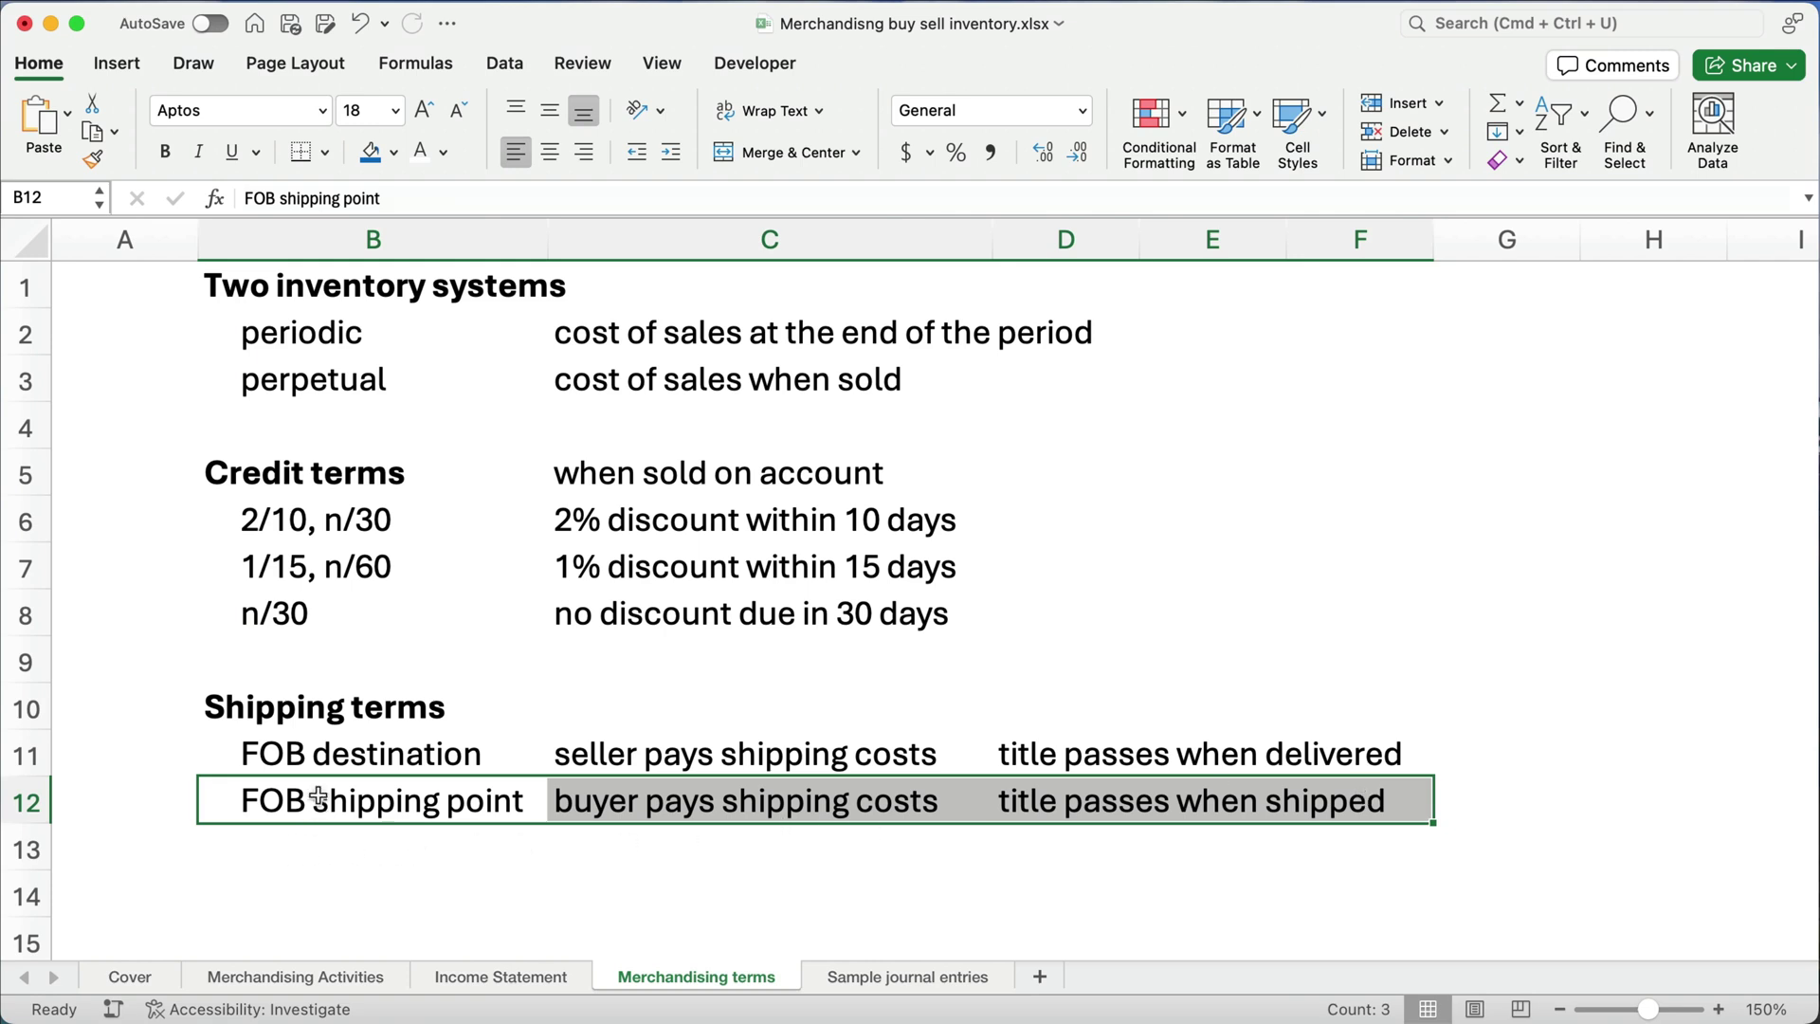
left_click(274, 752)
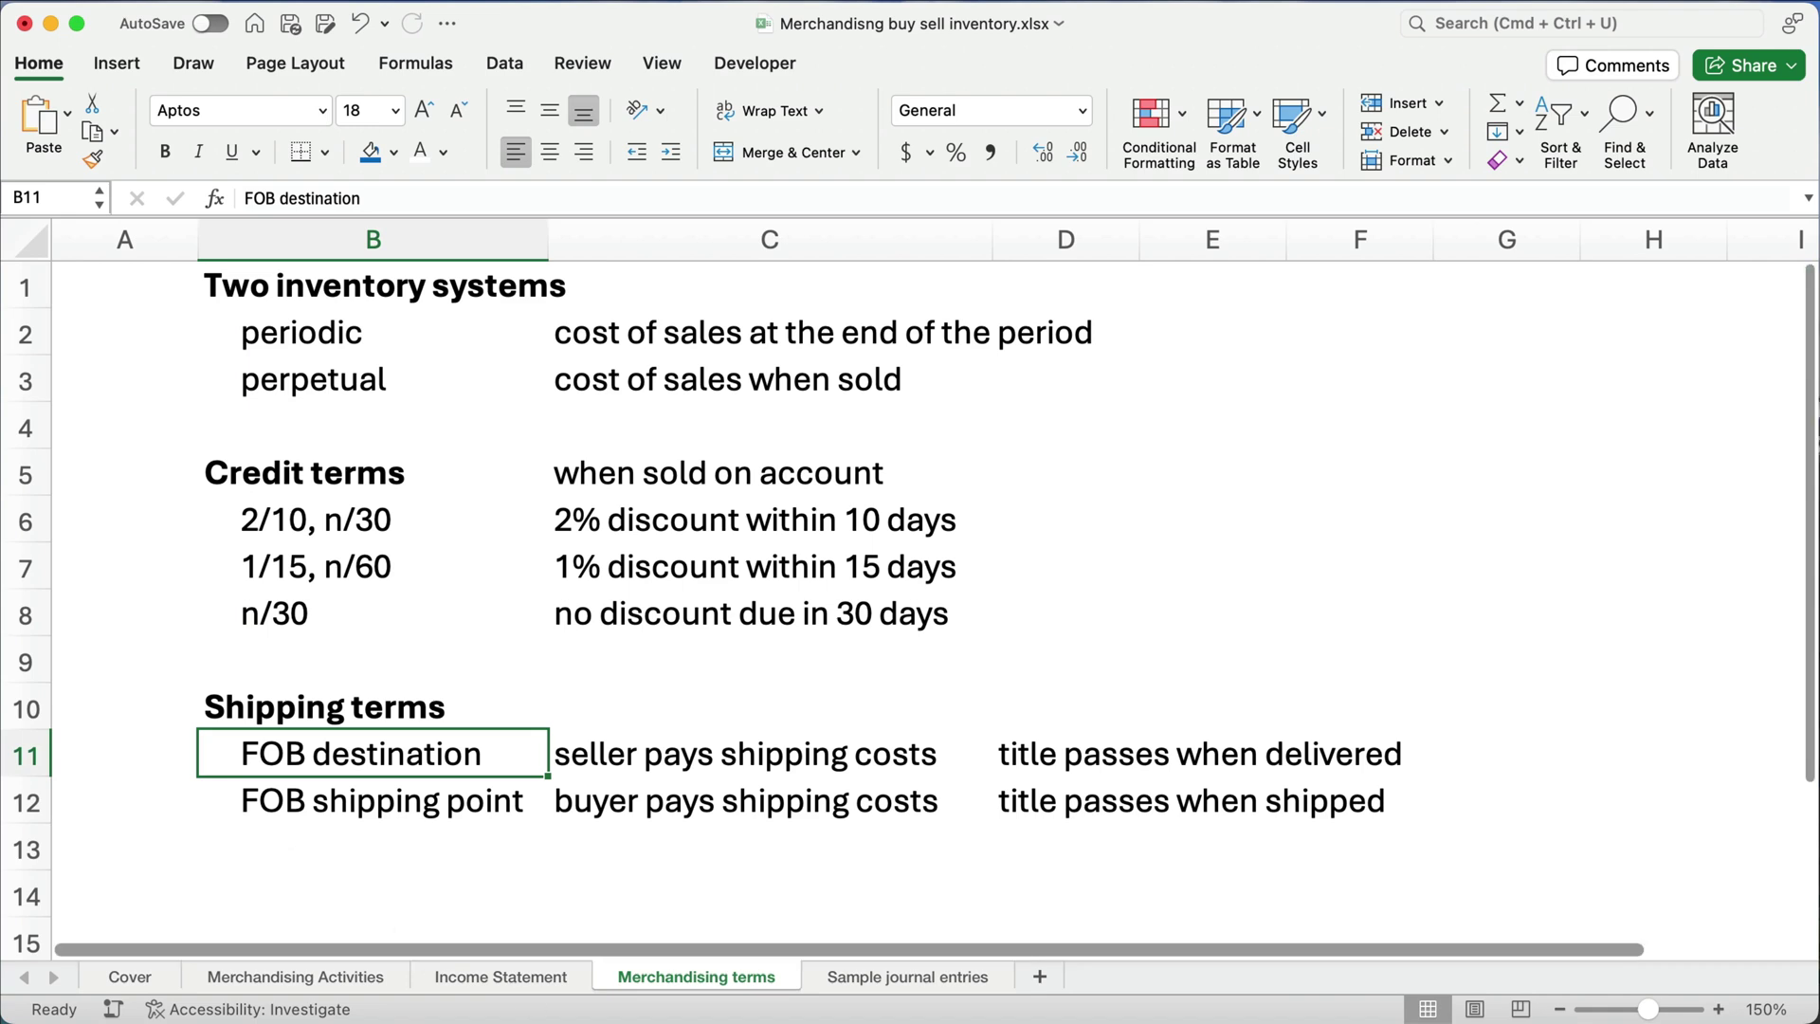
Step: Open the Sample journal entries sheet and highlight the $4000 inventory purchase description
left_click(877, 981)
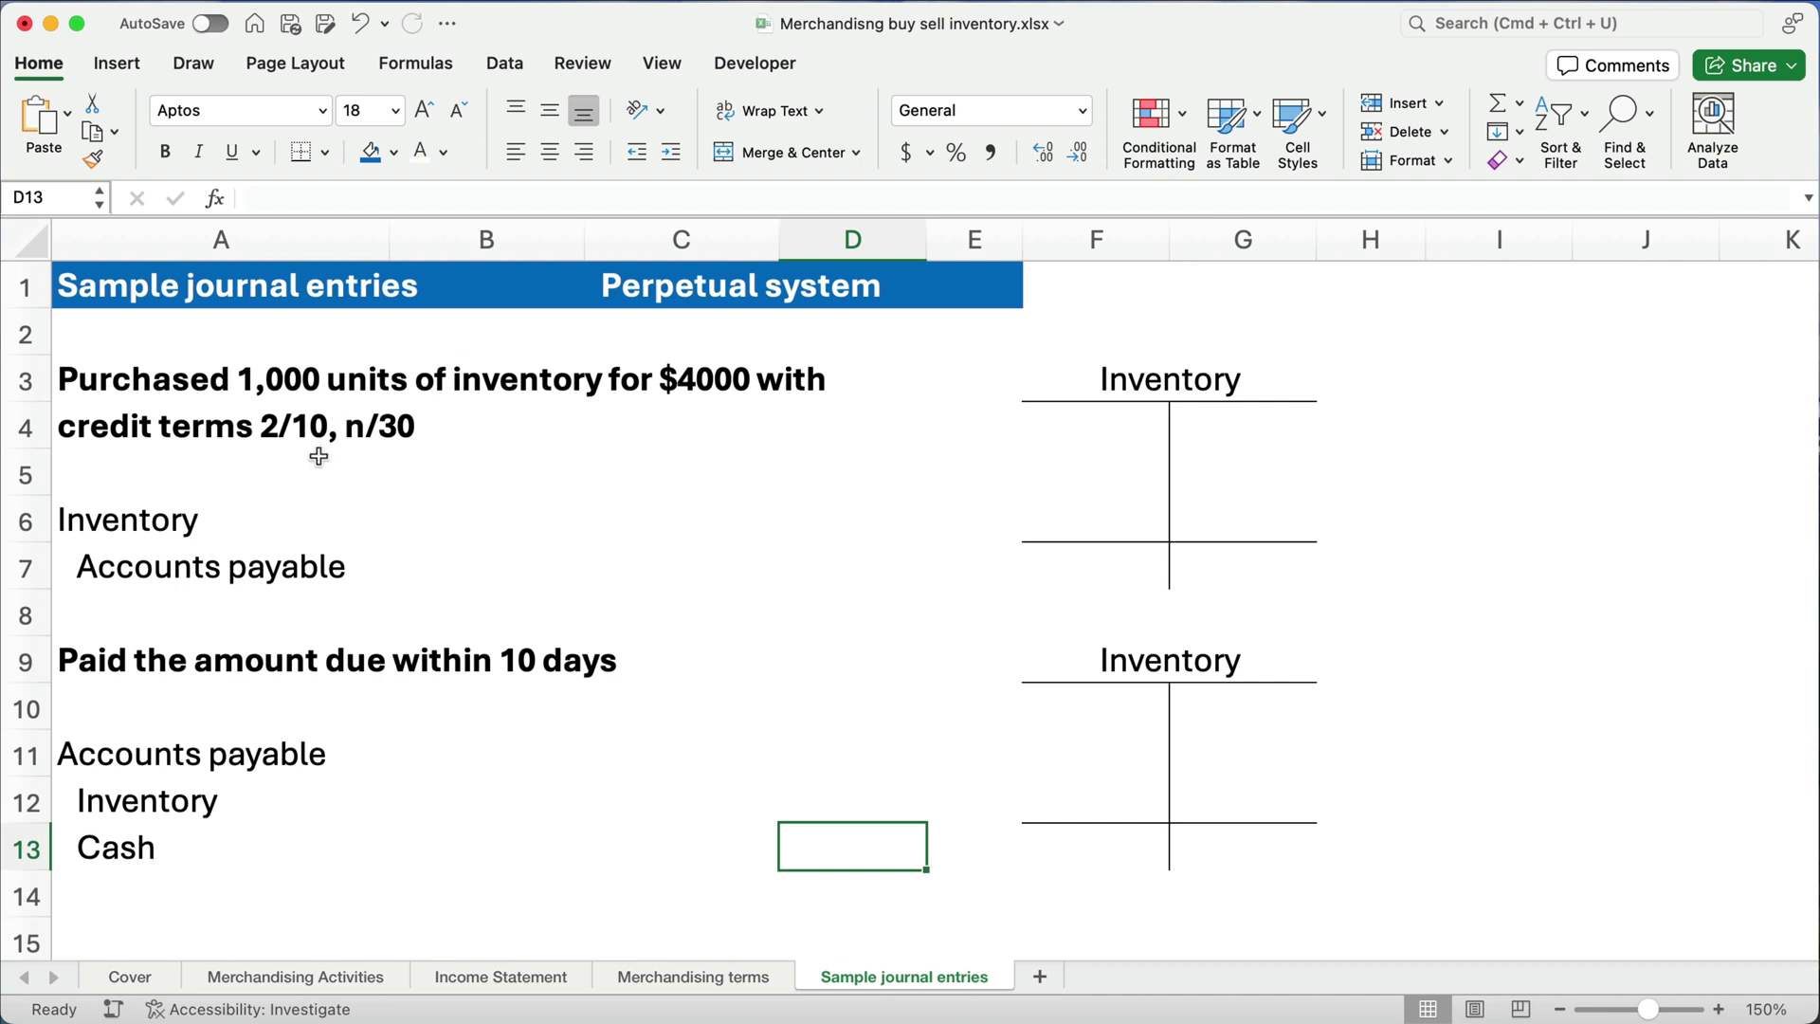
left_click_drag(106, 382, 815, 408)
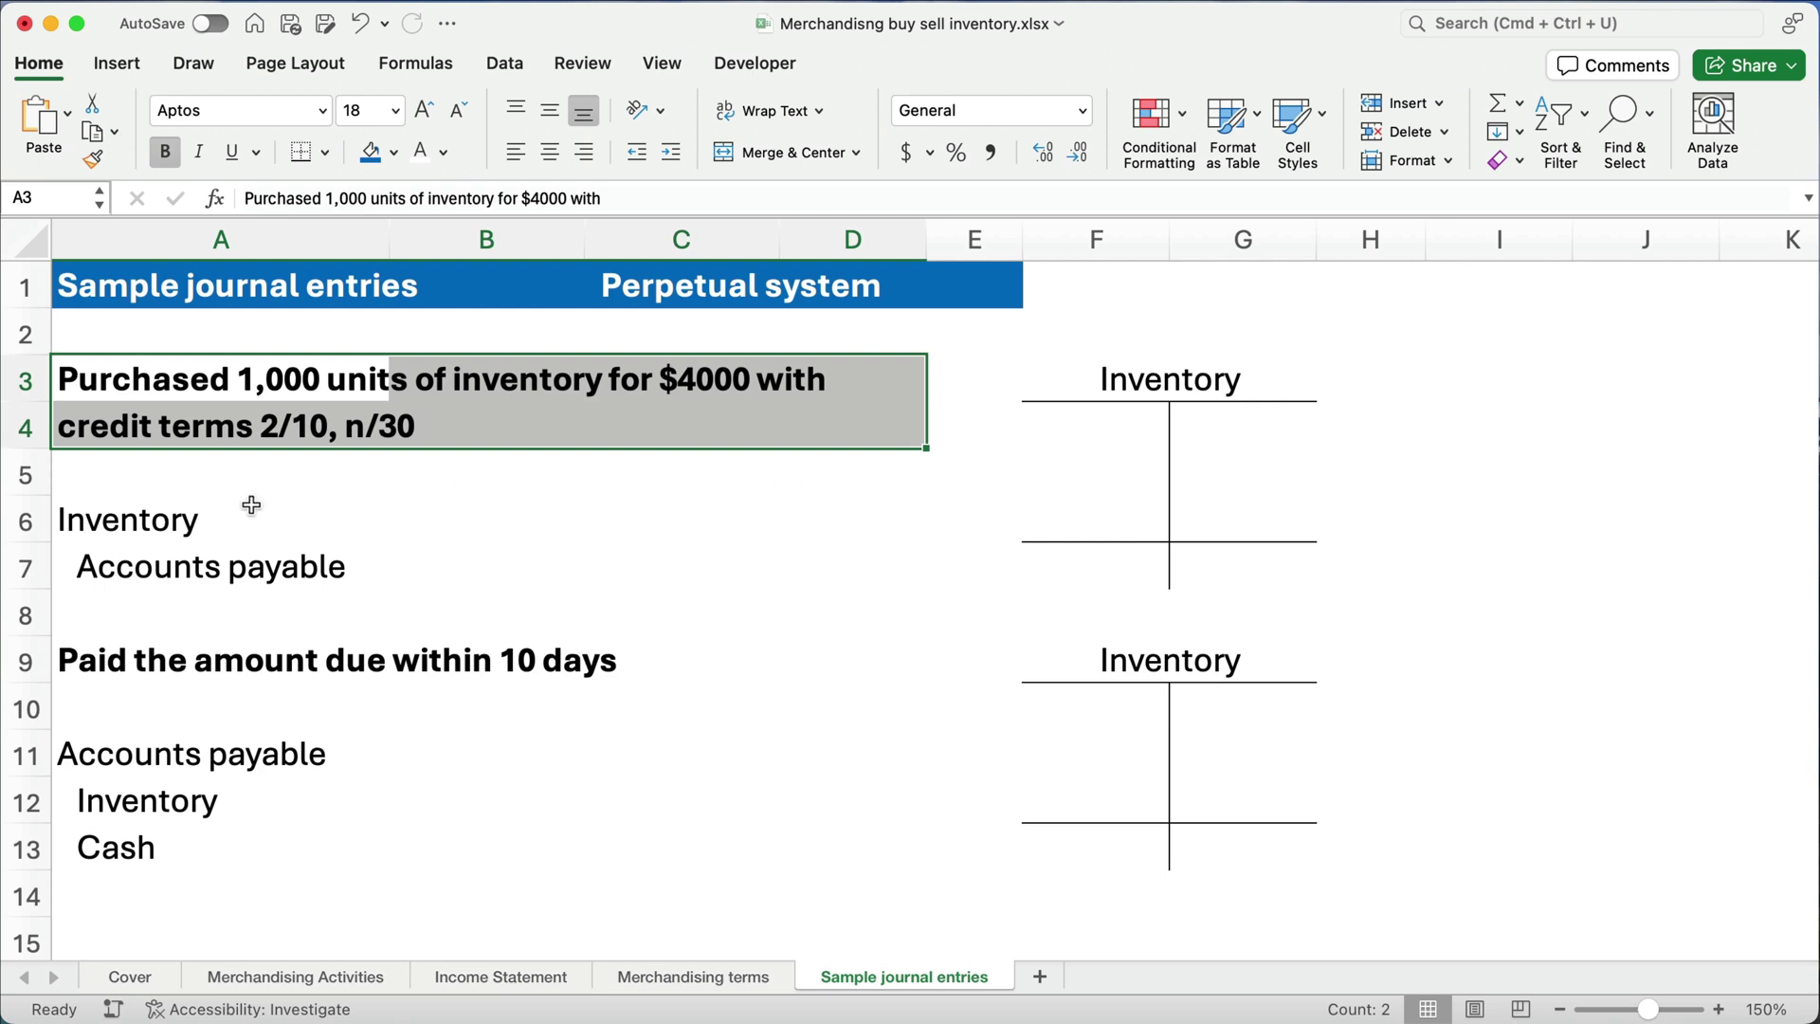
Step: Record the purchase: debit Inventory 4,000 in B6 and credit Accounts payable 4,000 in C7
left_click_drag(142, 520, 165, 571)
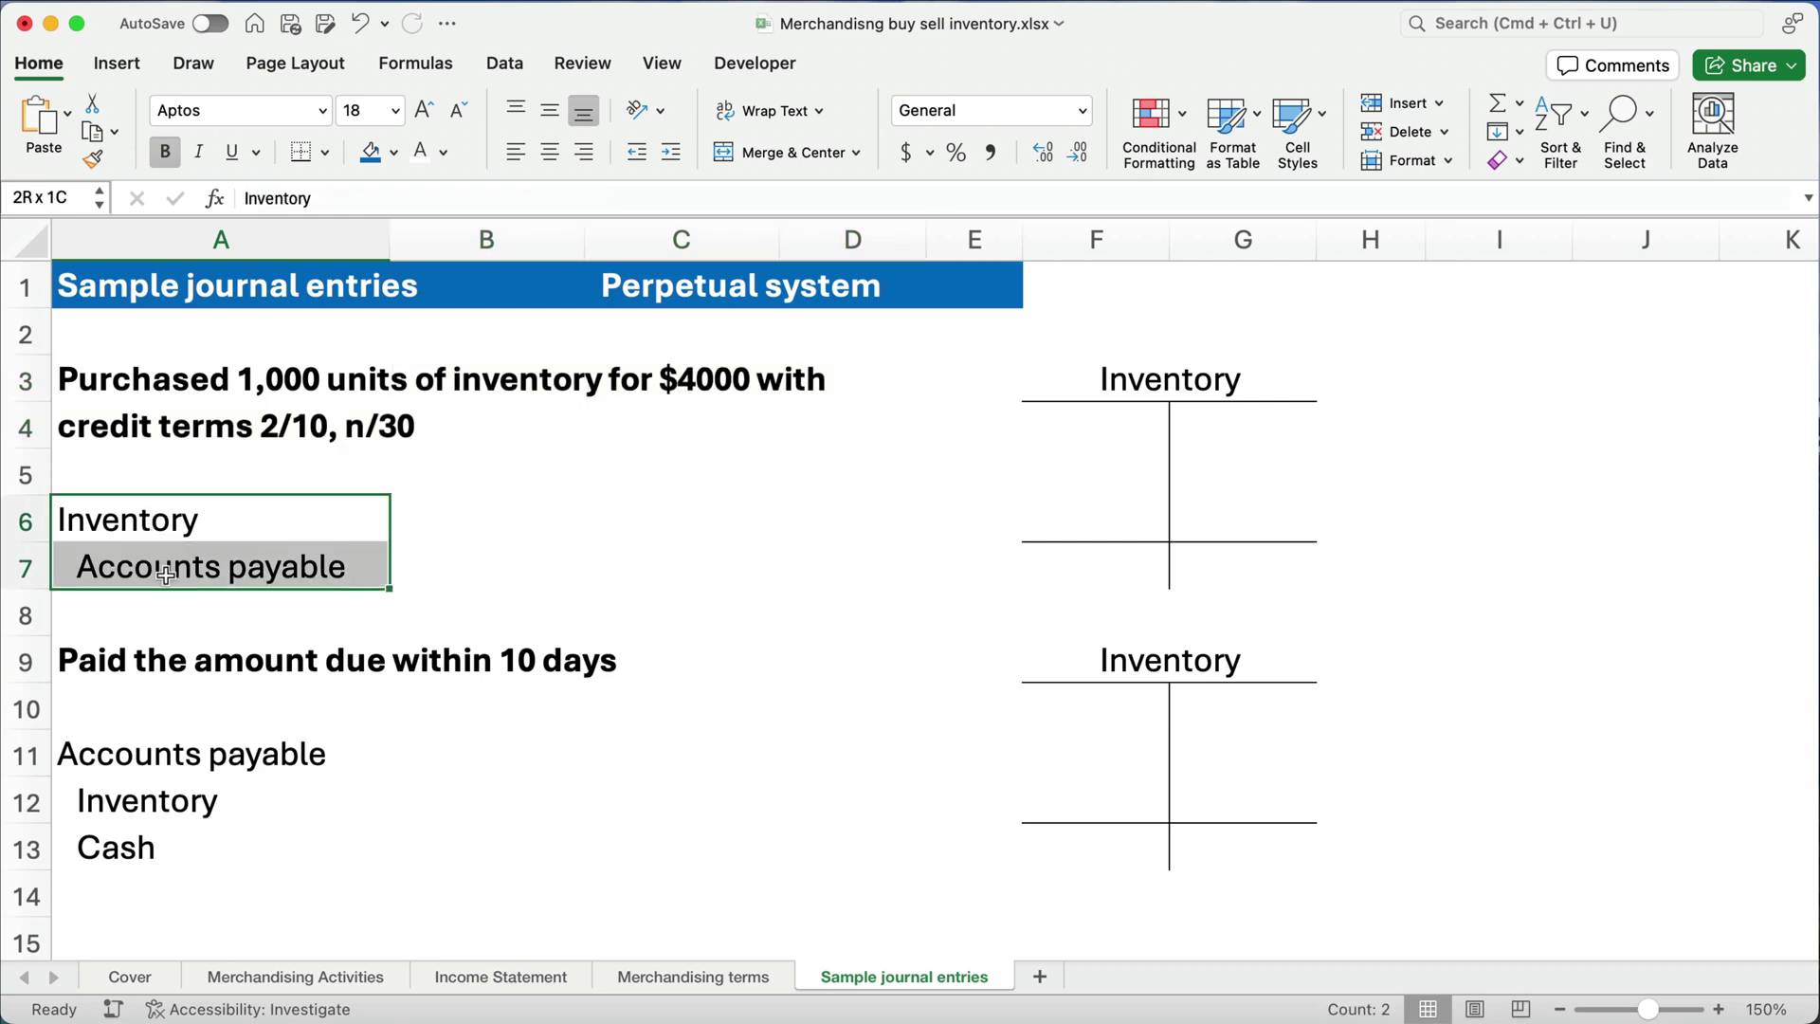
left_click(565, 518)
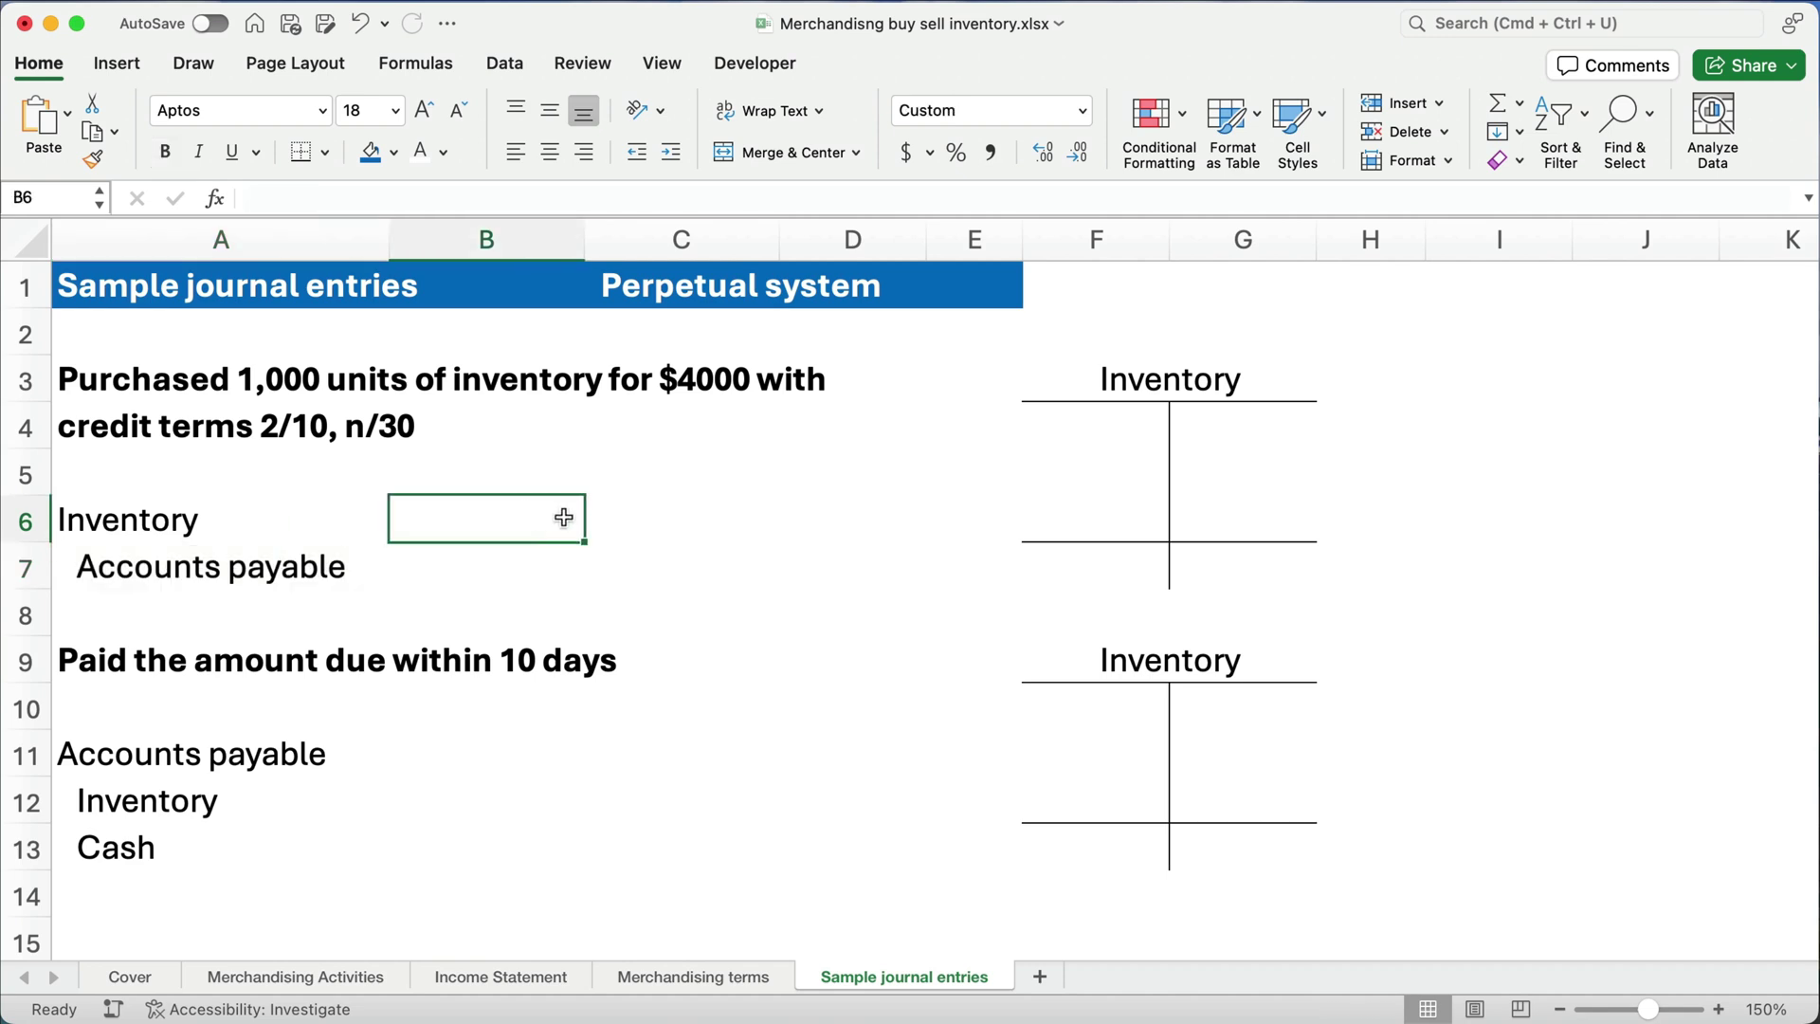
type("4000")
key("Tab")
key("Down")
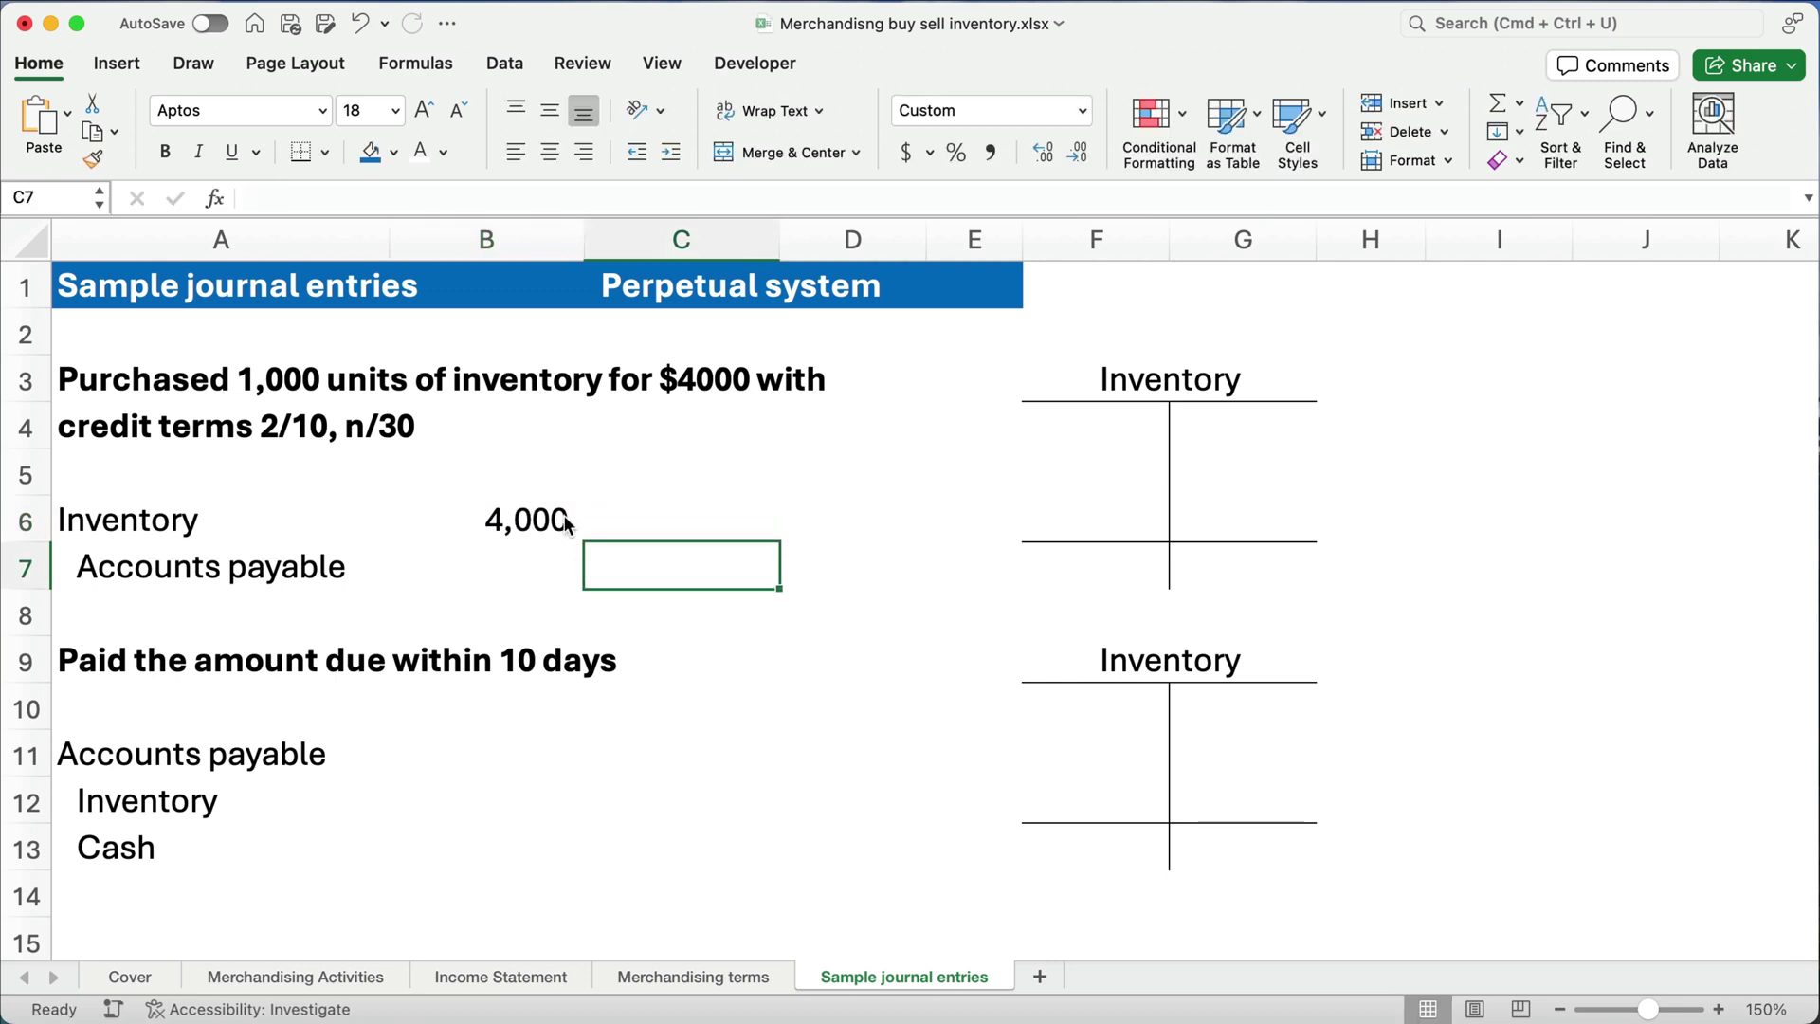
type("4000")
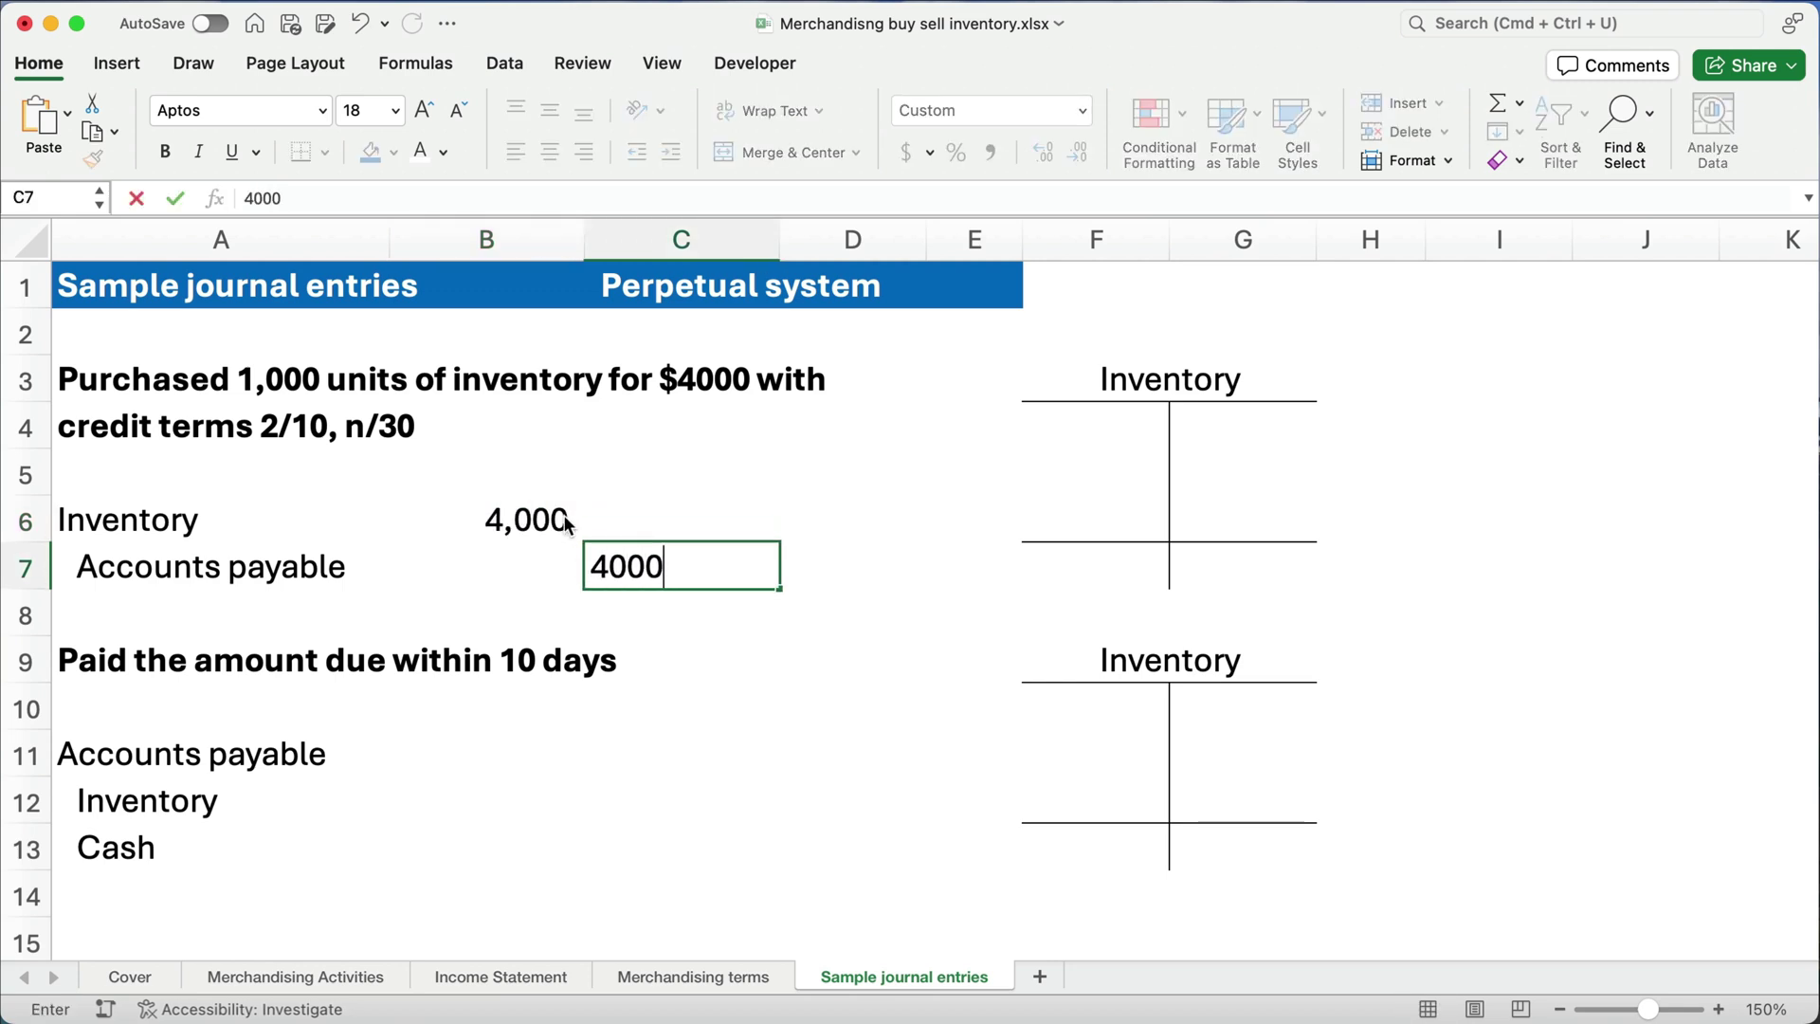
key("Return")
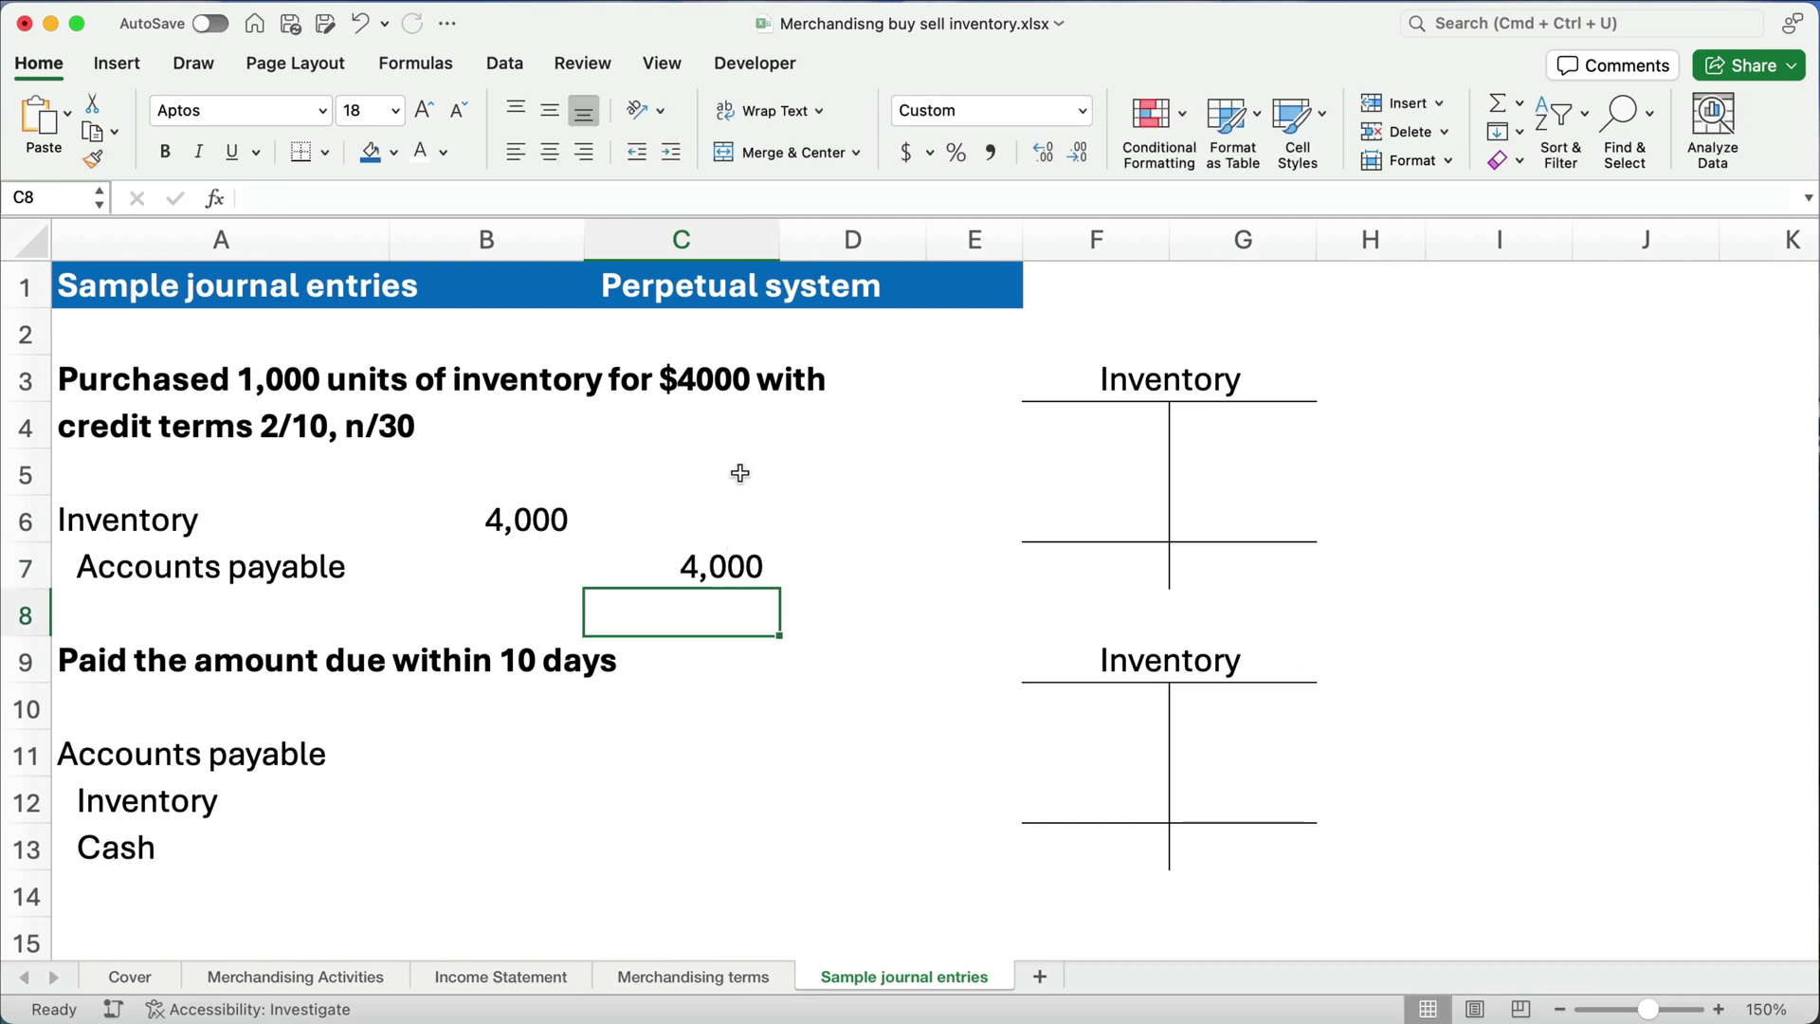
Step: Post 4,000 twice on the debit side of the Inventory T-account
left_click(1086, 423)
type("4000")
key("Return")
key("Down")
key("Down")
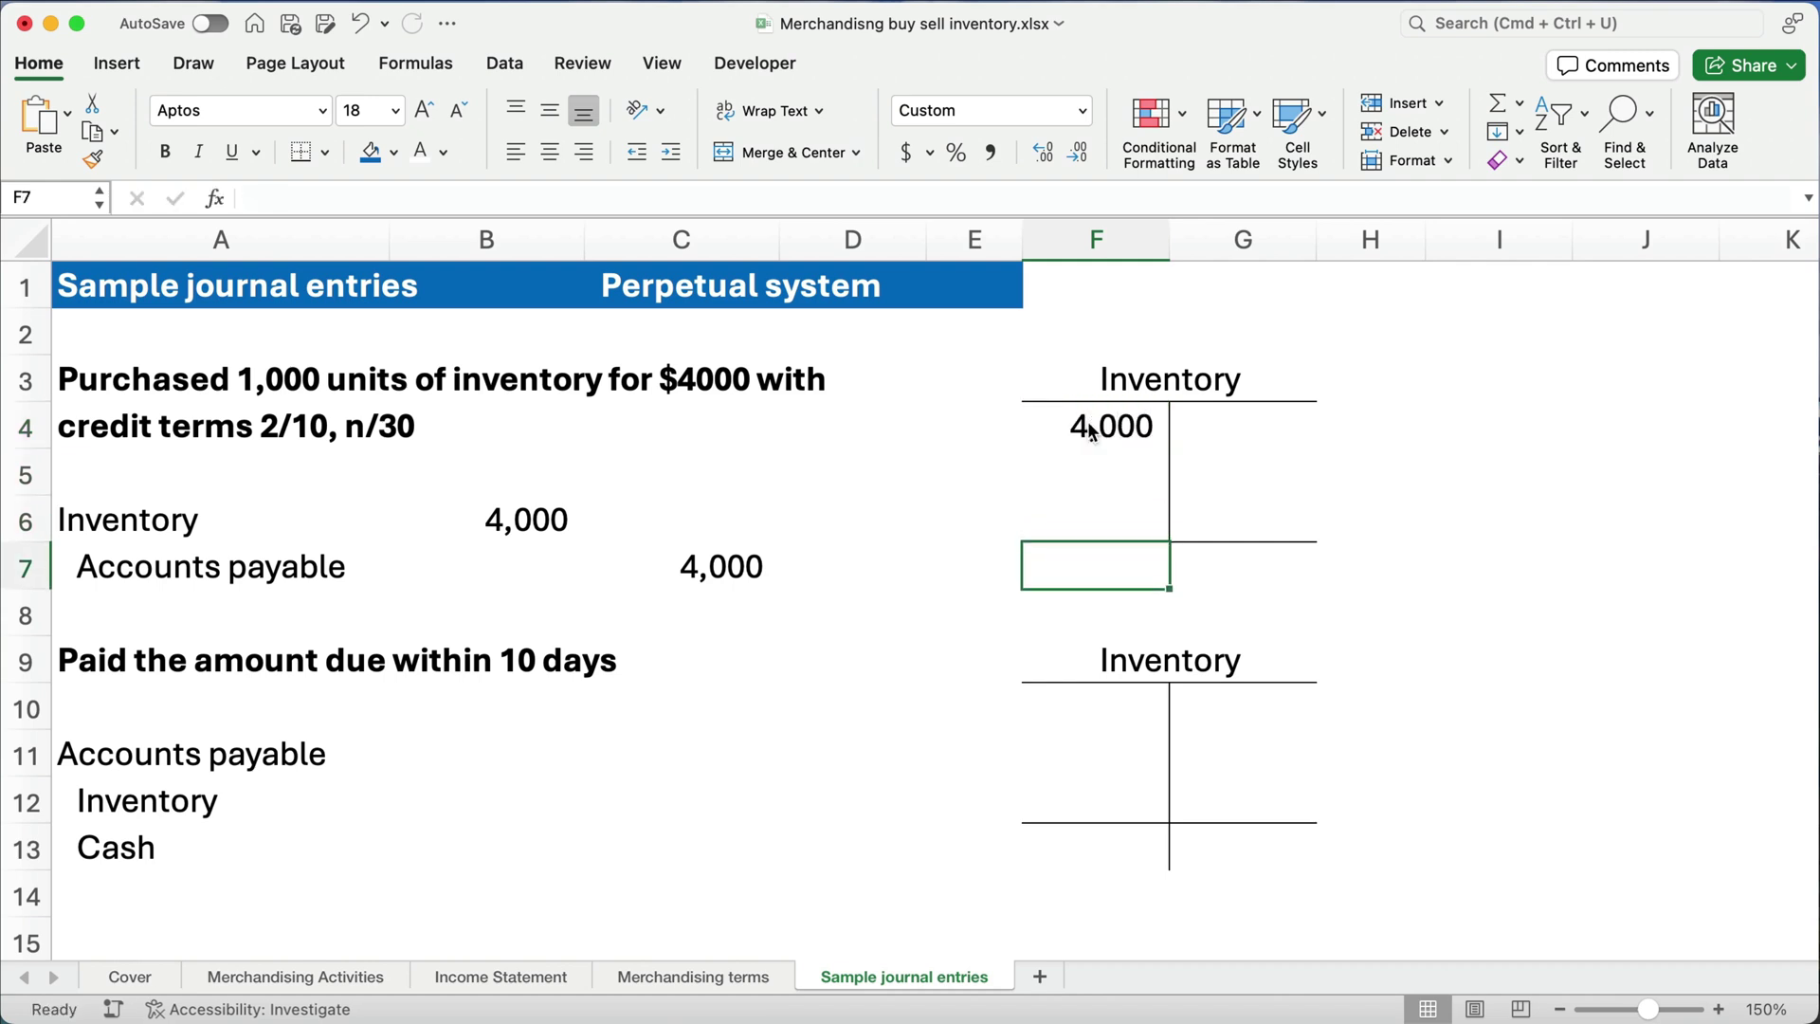
type("4000")
key("Return")
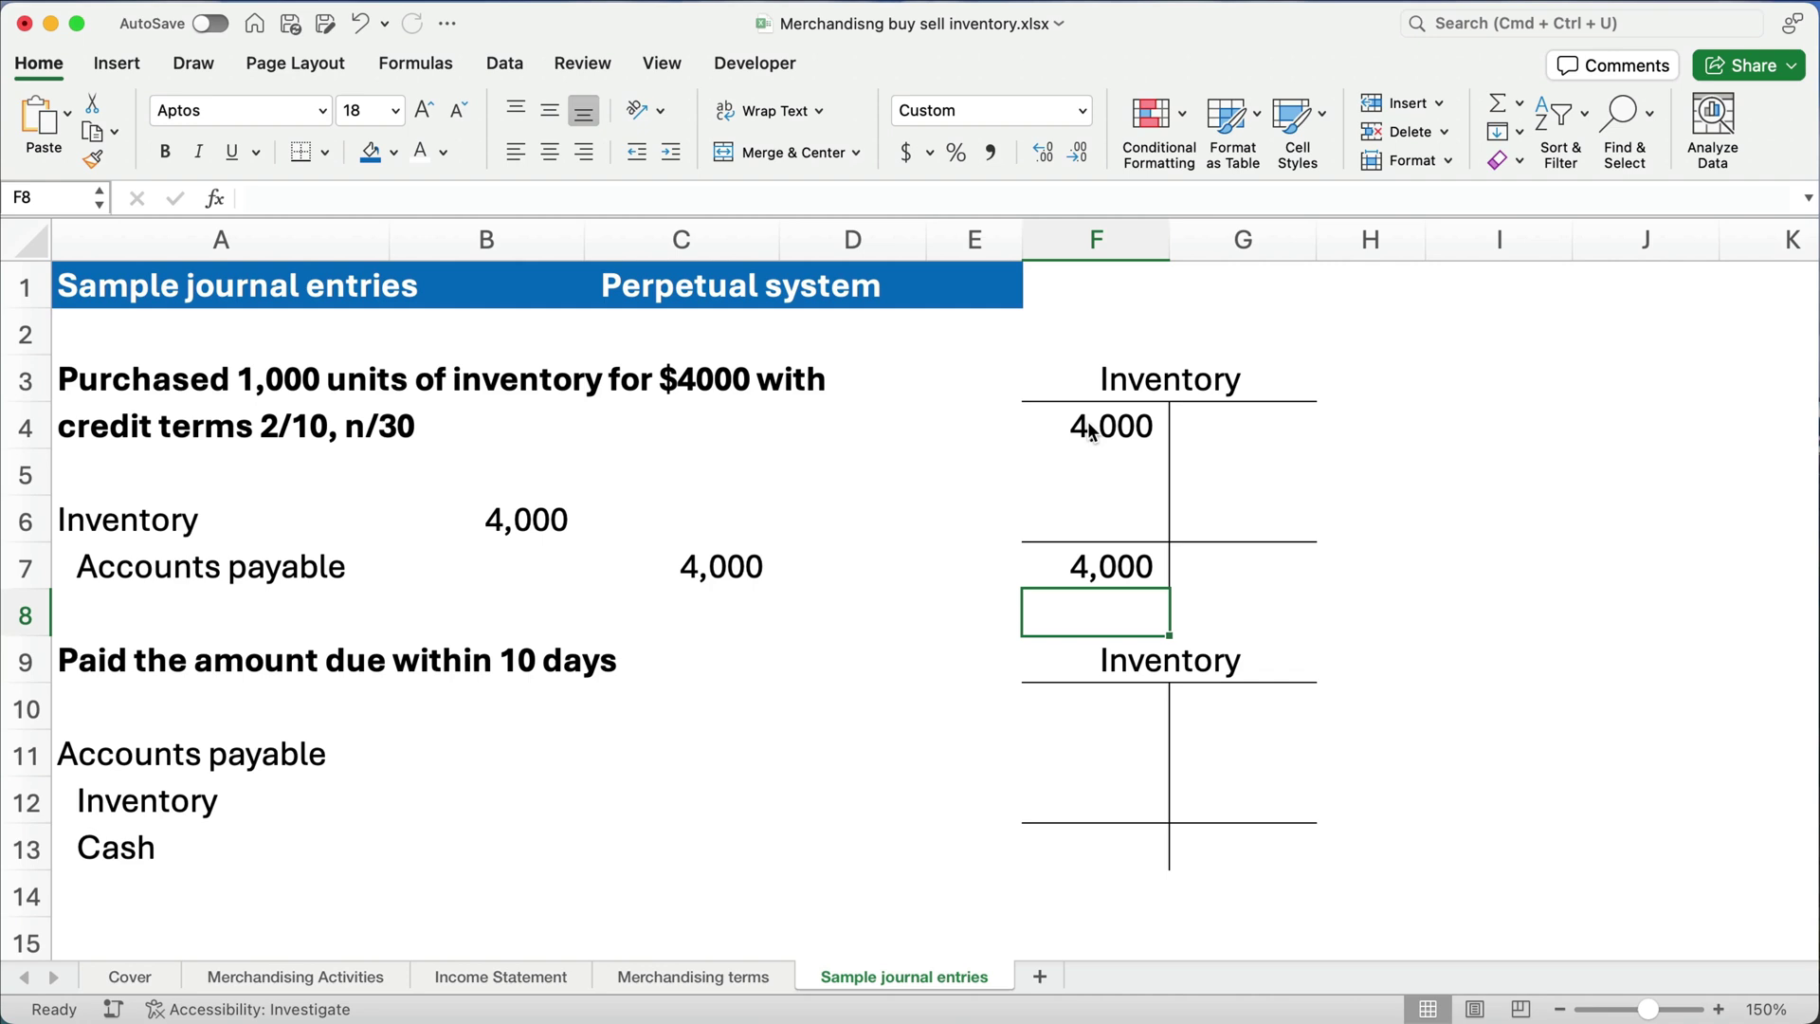
Step: Debit Accounts payable 4,000 in B11 and credit Inventory with the 2% discount =B11*.02
scroll(565, 733, "down", 1)
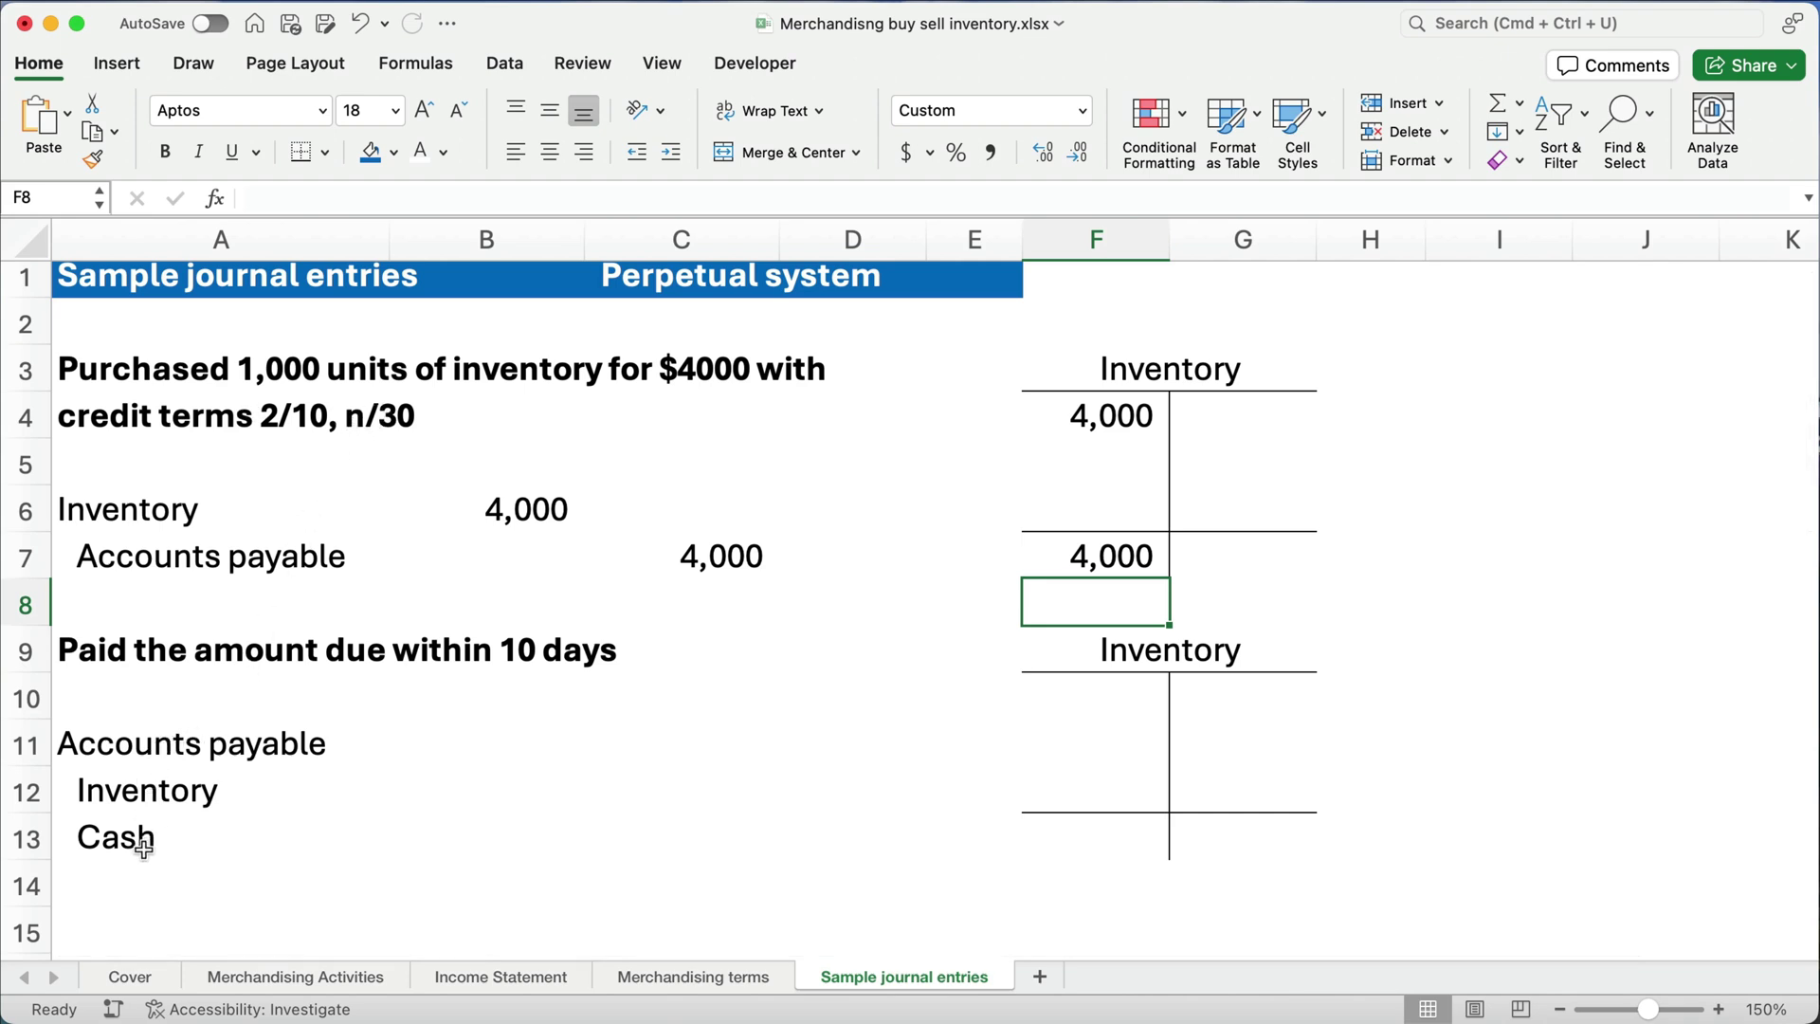
left_click_drag(88, 650, 817, 651)
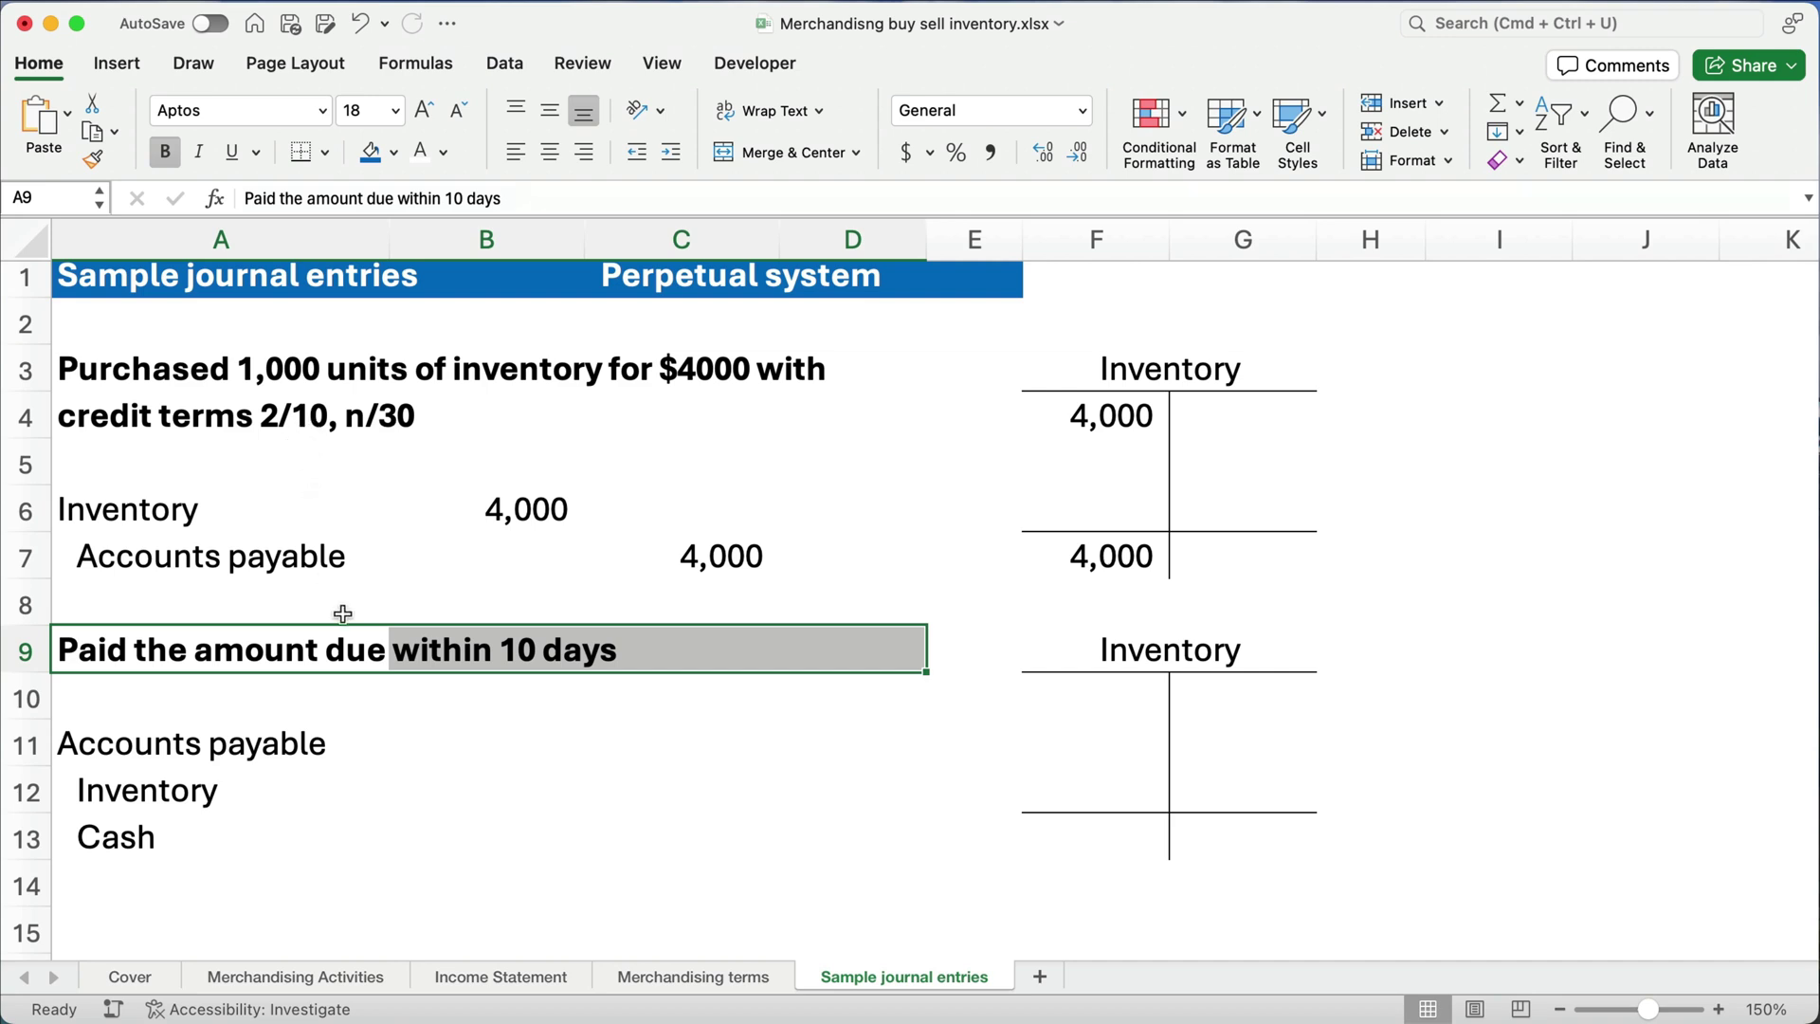
left_click(497, 742)
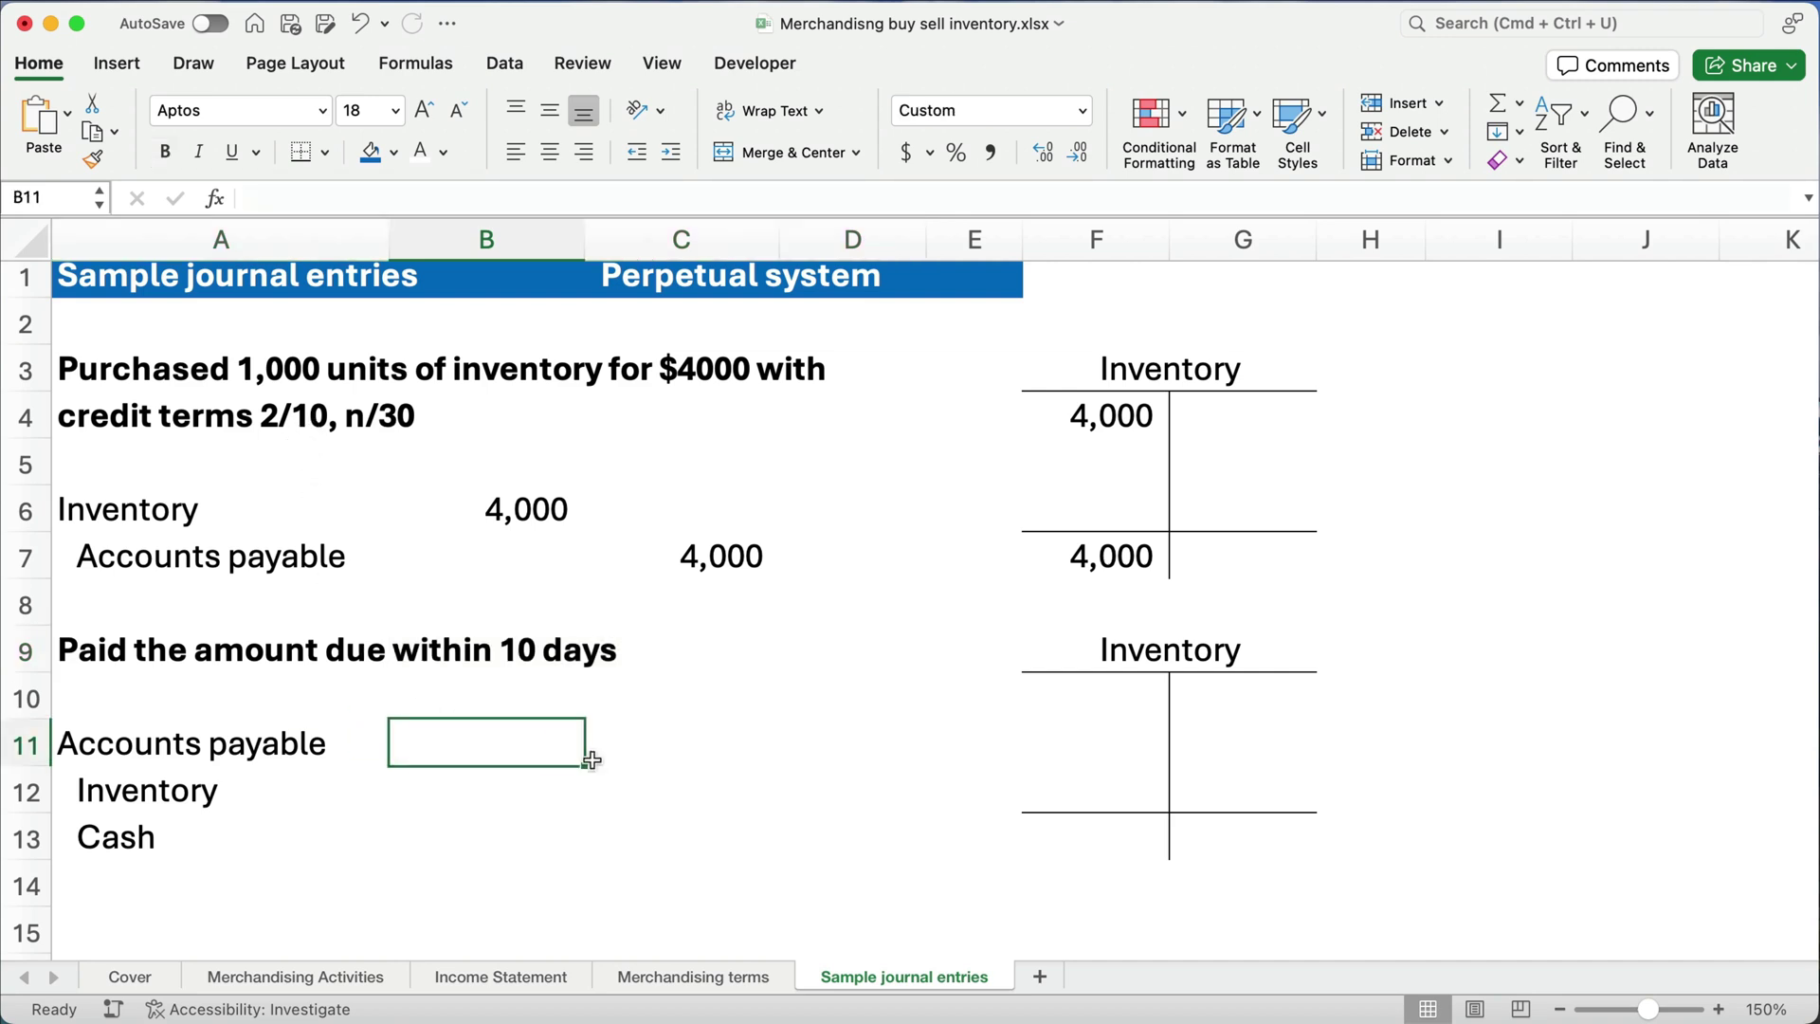
type("4000")
key("Return")
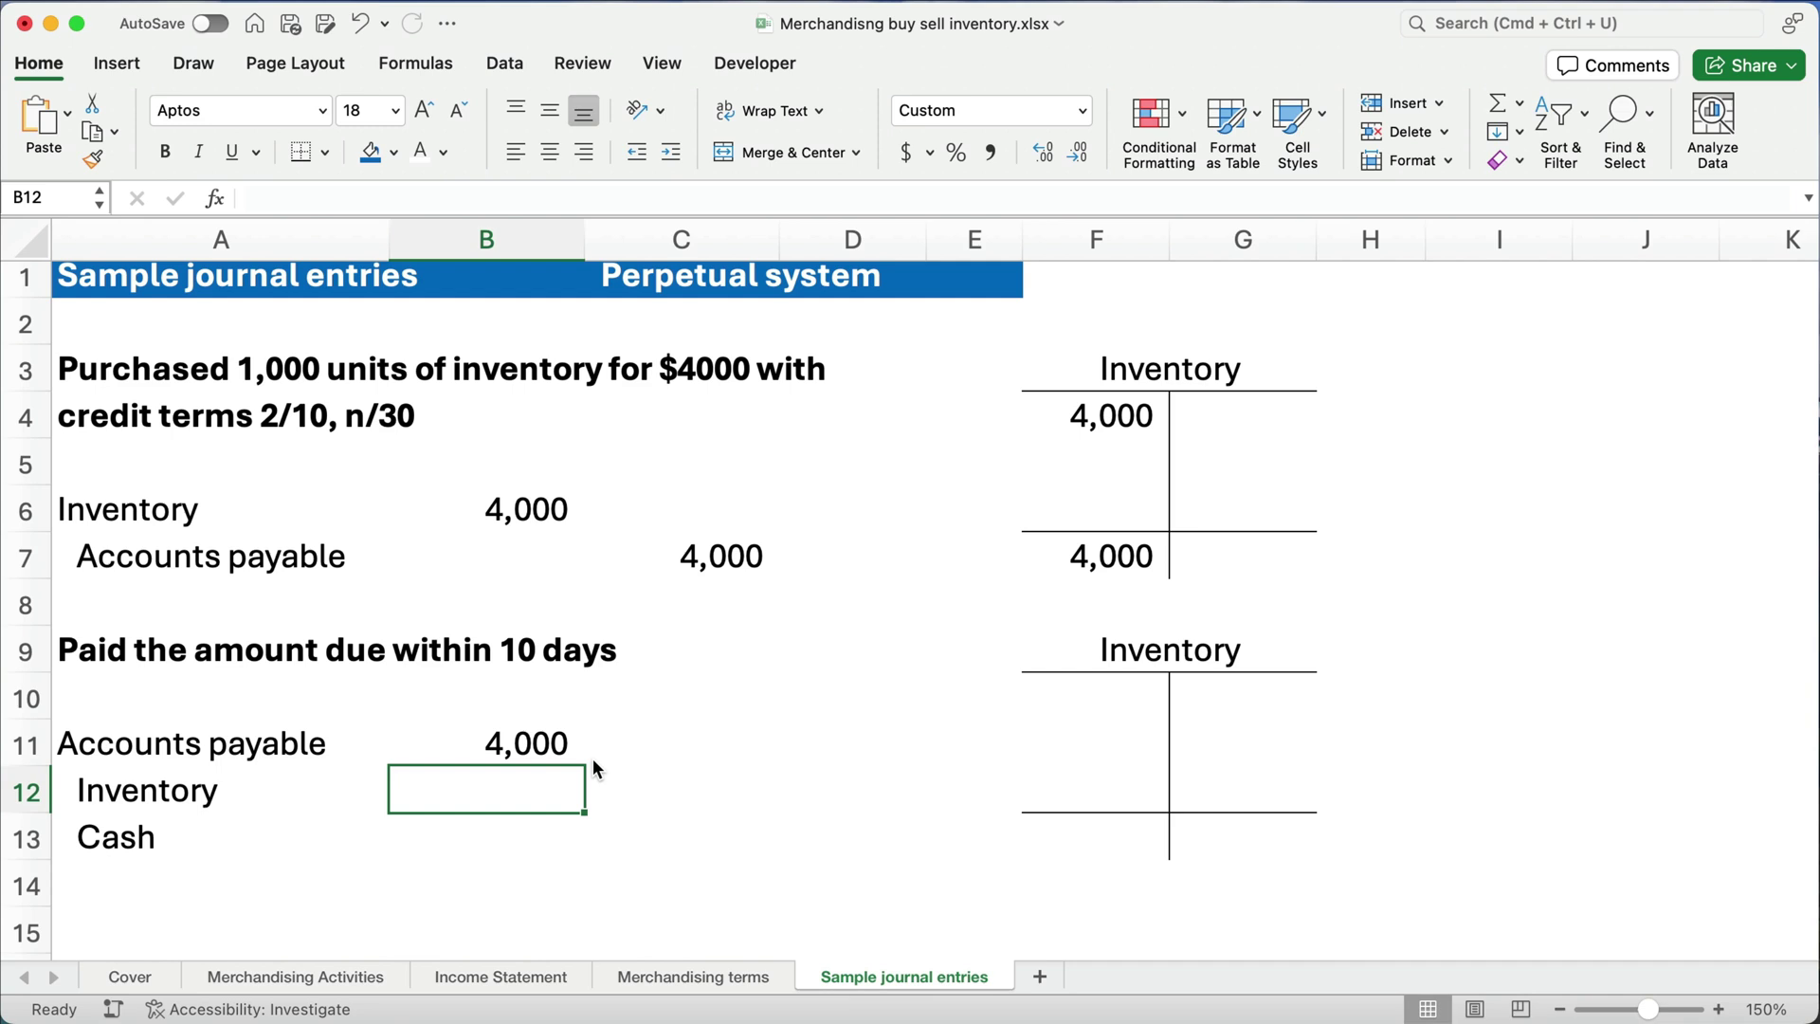
key("Right")
type("=")
key("Left")
key("Up")
type("*.02")
key("Return")
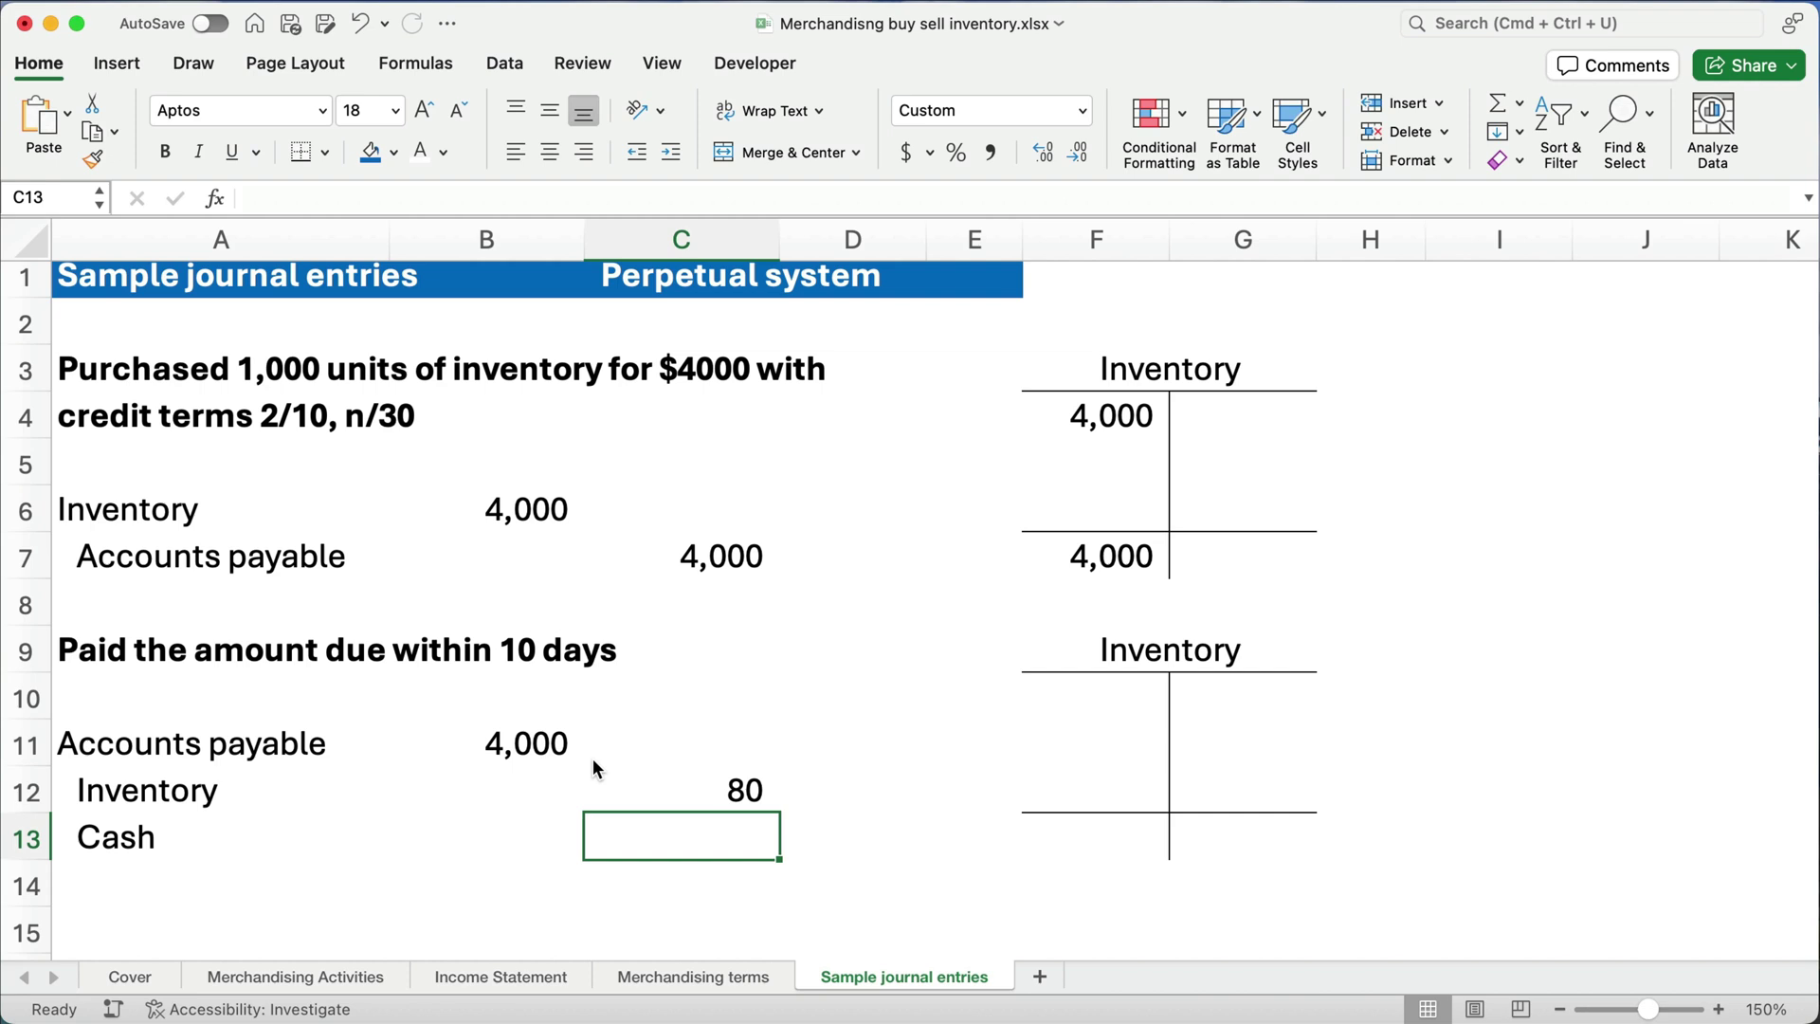
Step: Enter the Cash credit in C13 as a formula taking 98% of B11
type("=")
key("Up")
key("Up")
key("Left")
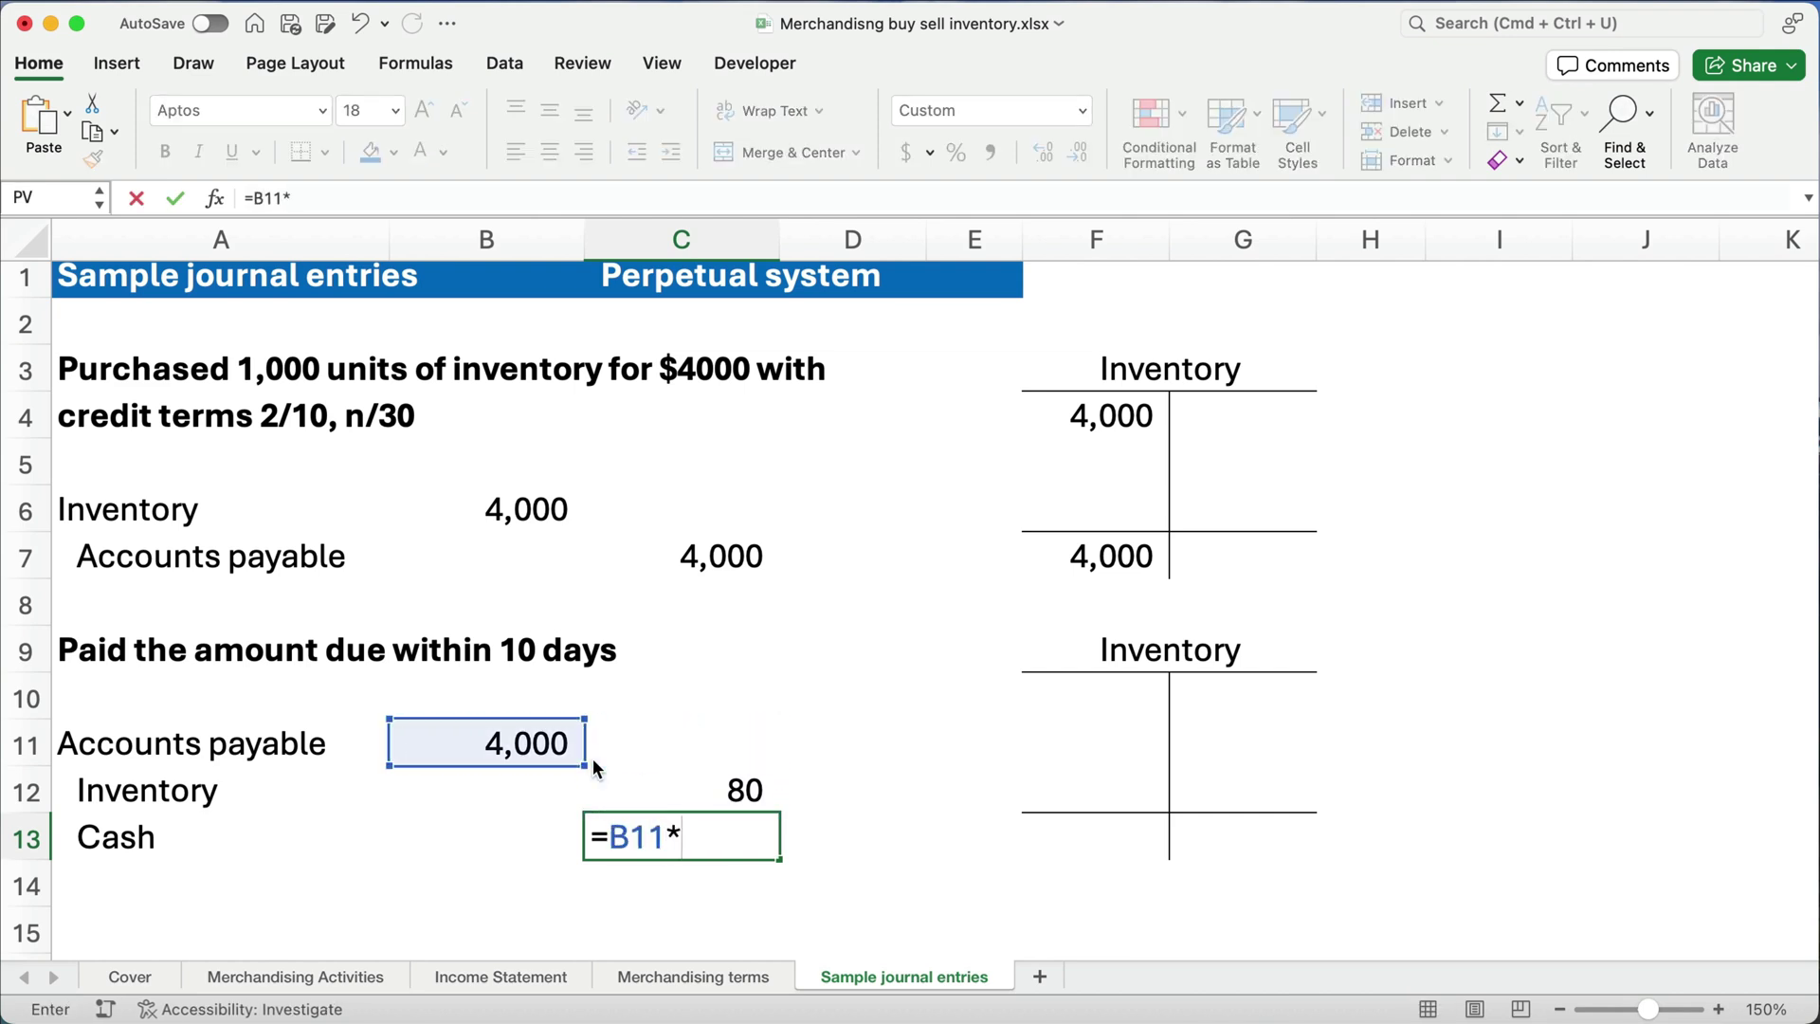
type(".98")
key("Return")
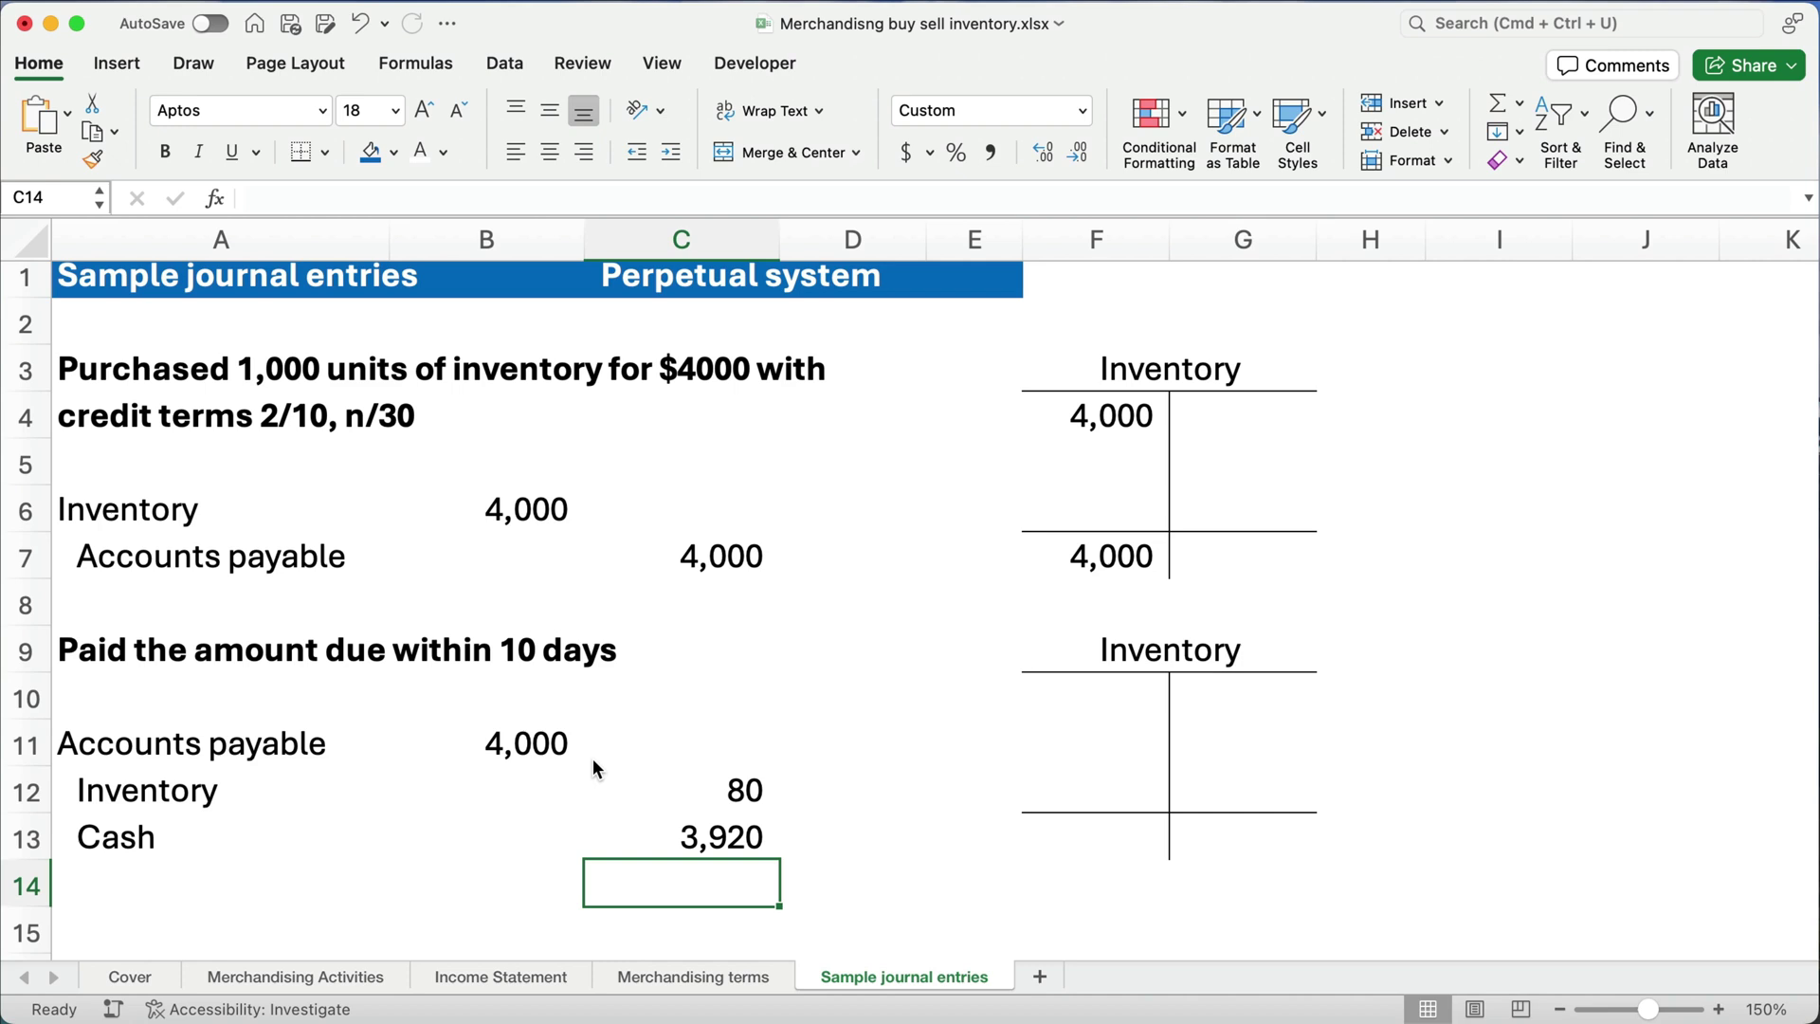
key("Up")
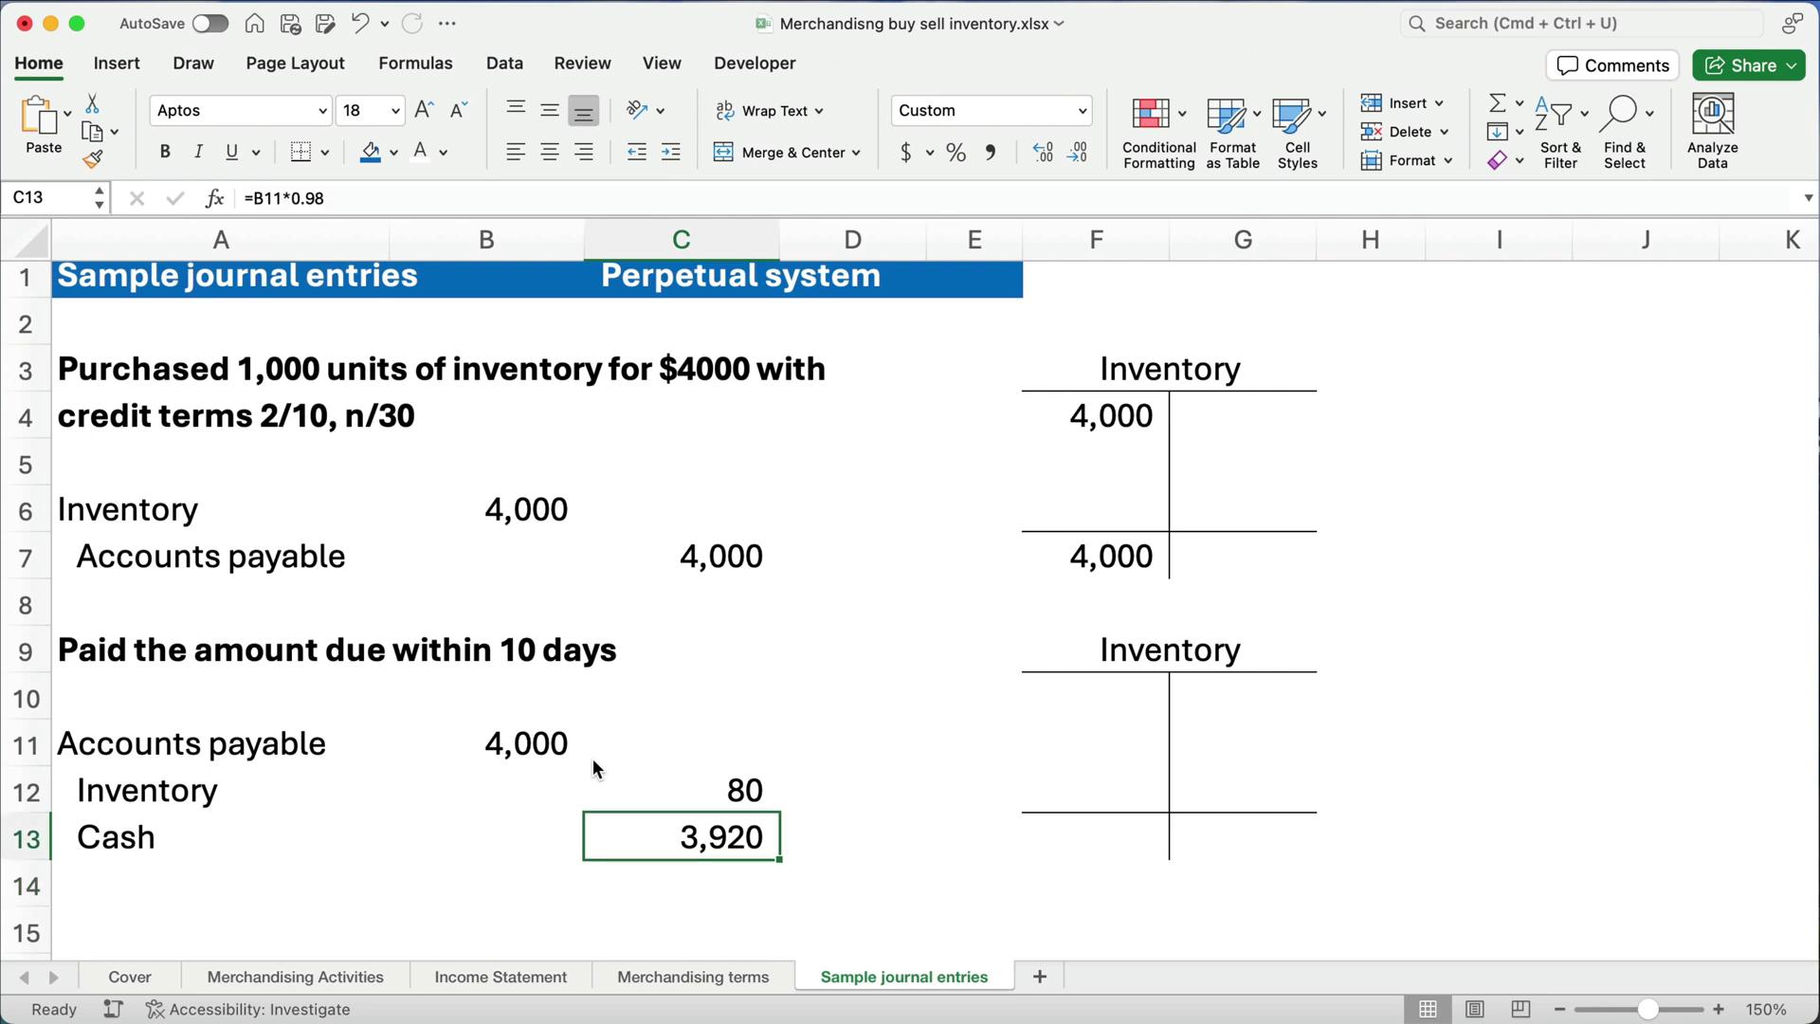
Step: Recompute the Cash credit in C13 as =B11-C12, giving 3,920
type("=")
left_click(593, 758)
key("Left")
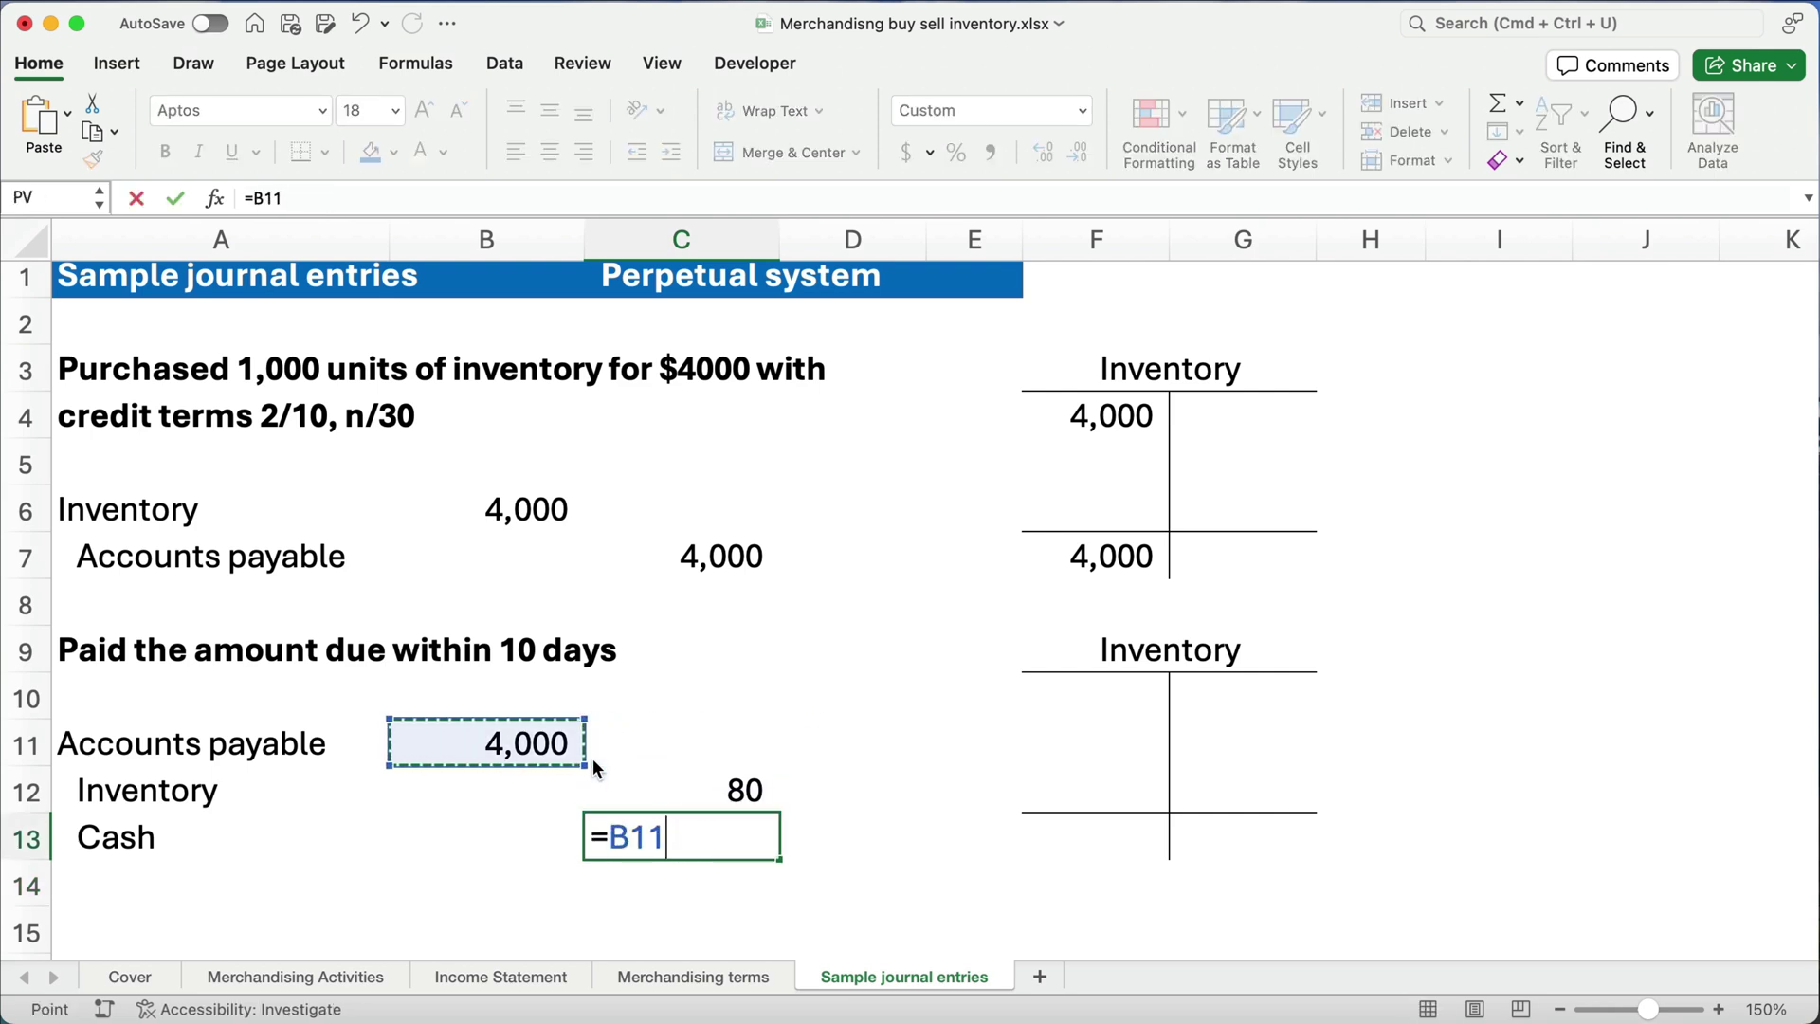
type("-")
key("Up")
key("Return")
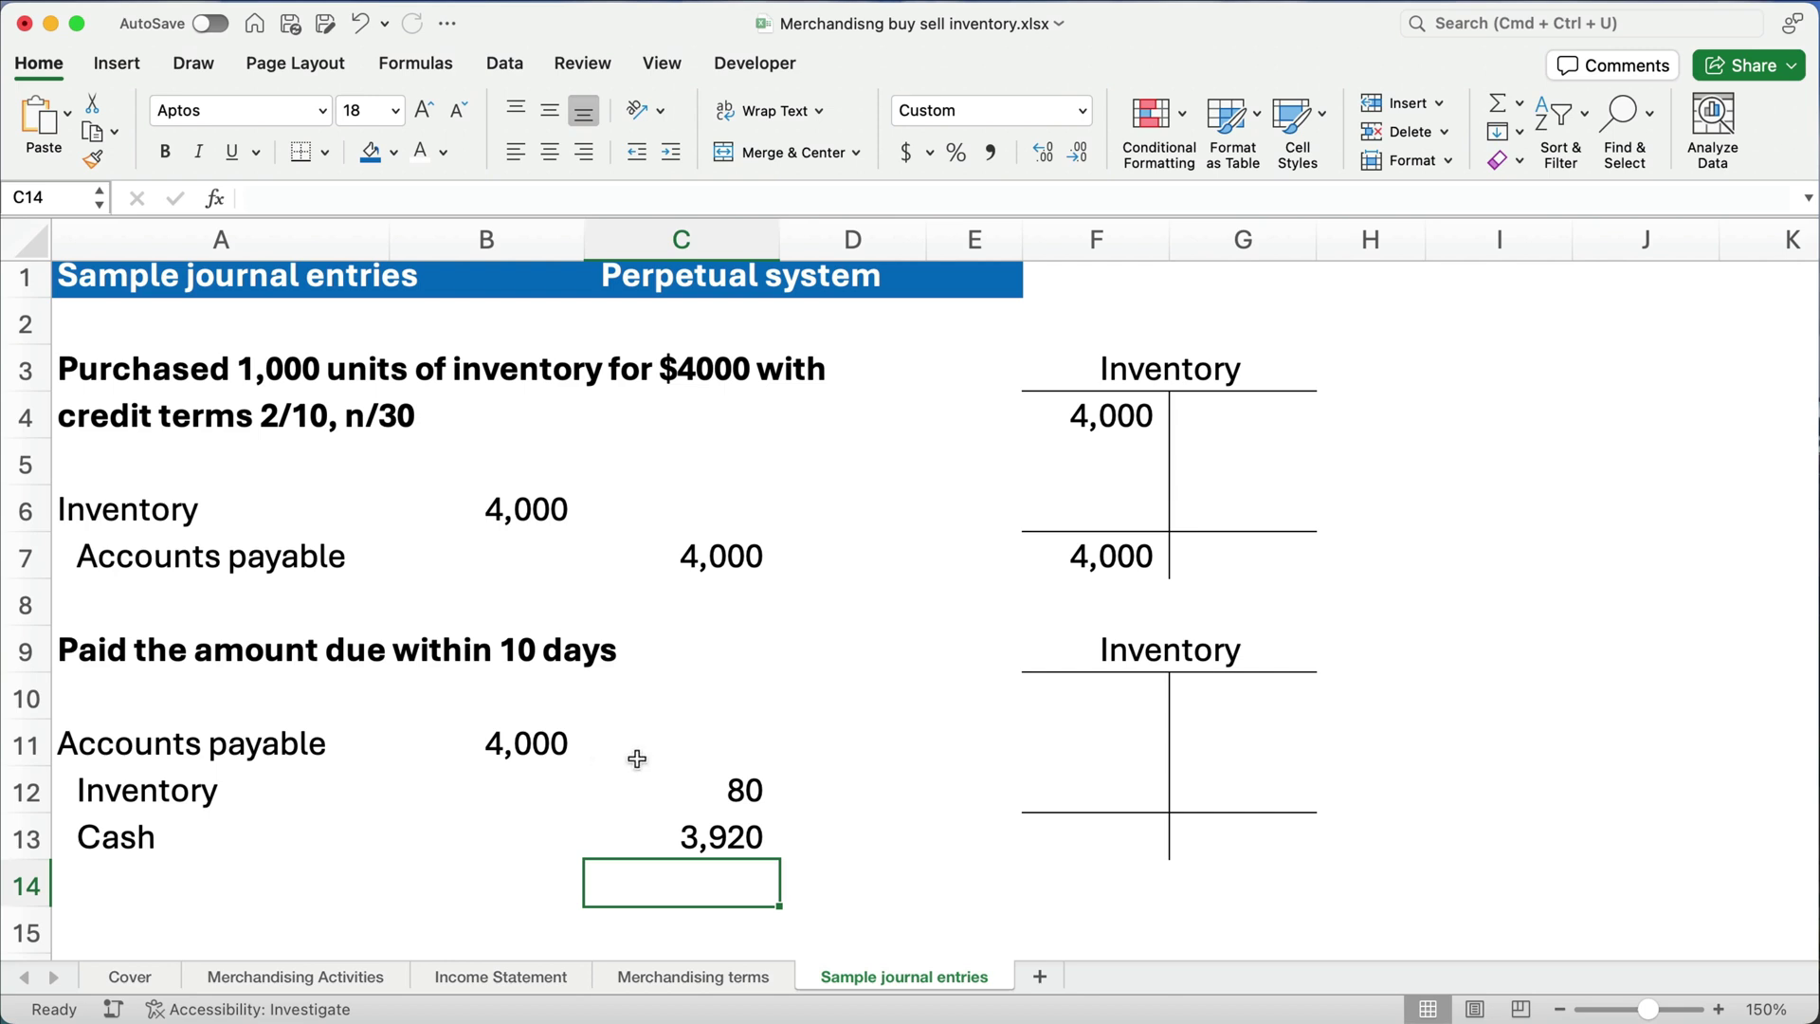
Step: Post 4,000 debit in F10 and 80 credit in G11 on the second Inventory T-account
left_click(1087, 688)
type("4,000")
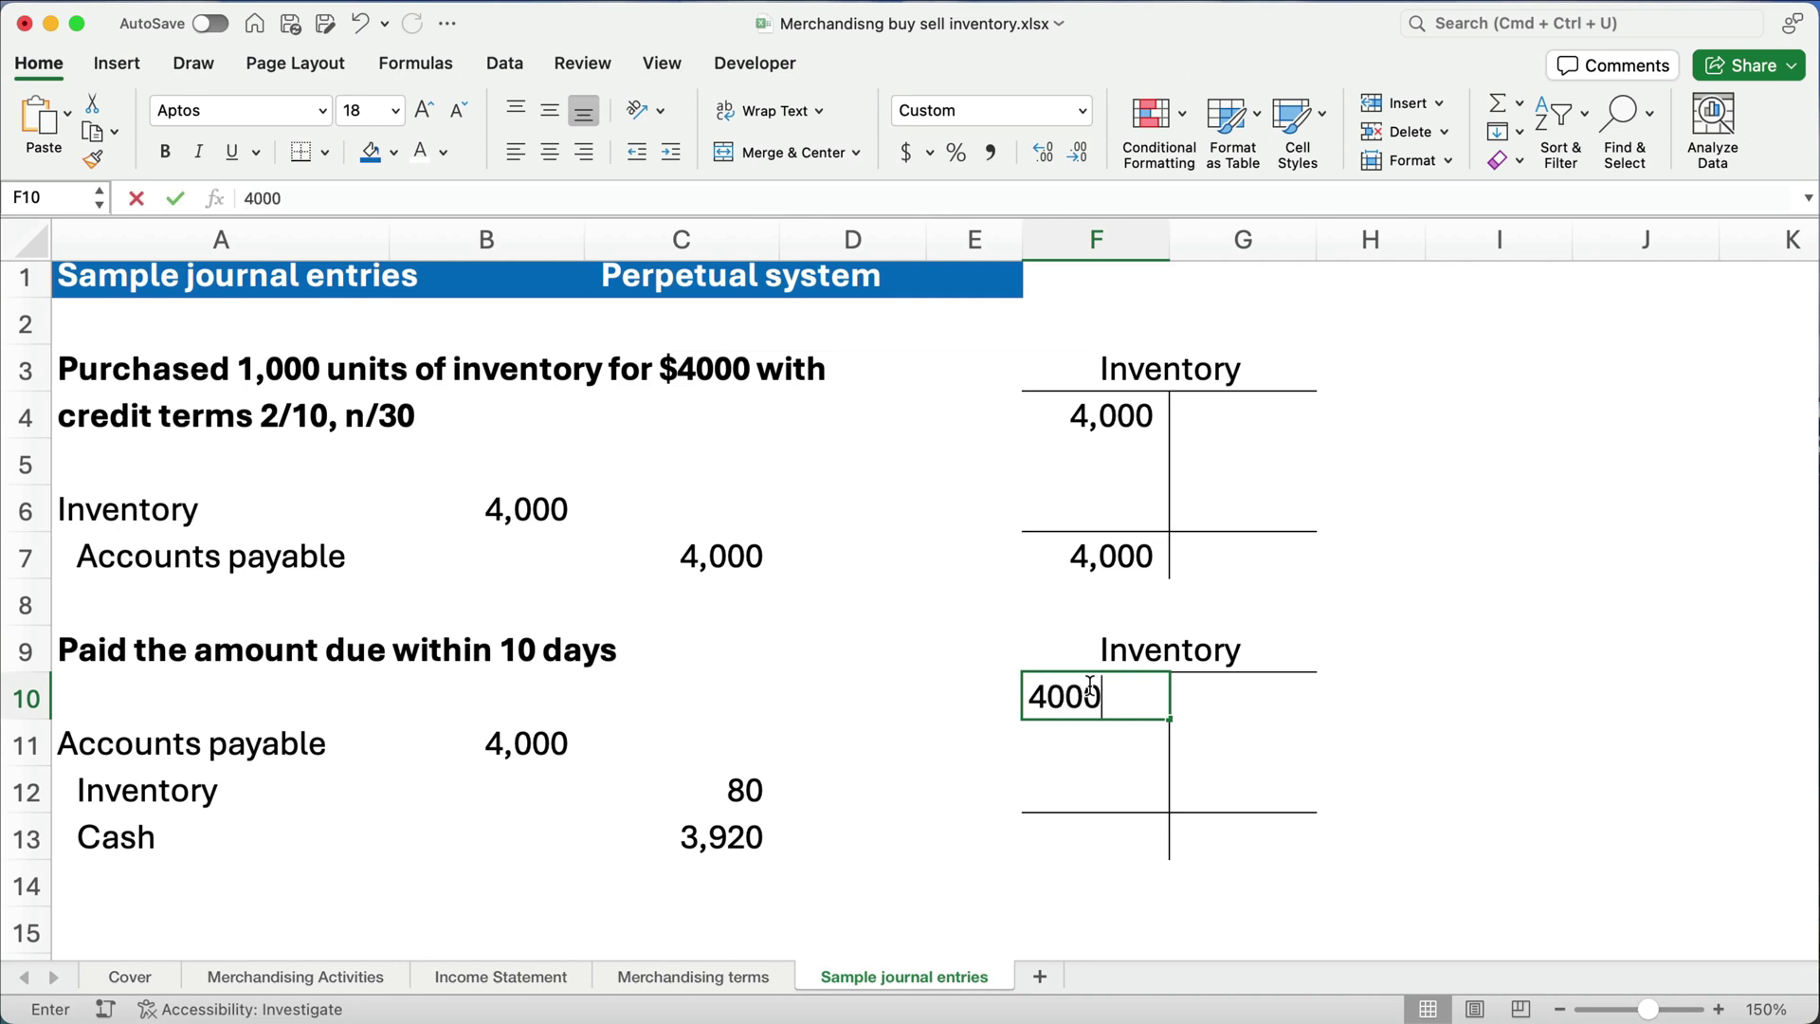
key("Tab")
key("Down")
type("80")
key("Return")
key("Right")
key("Down")
key("Down")
key("Down")
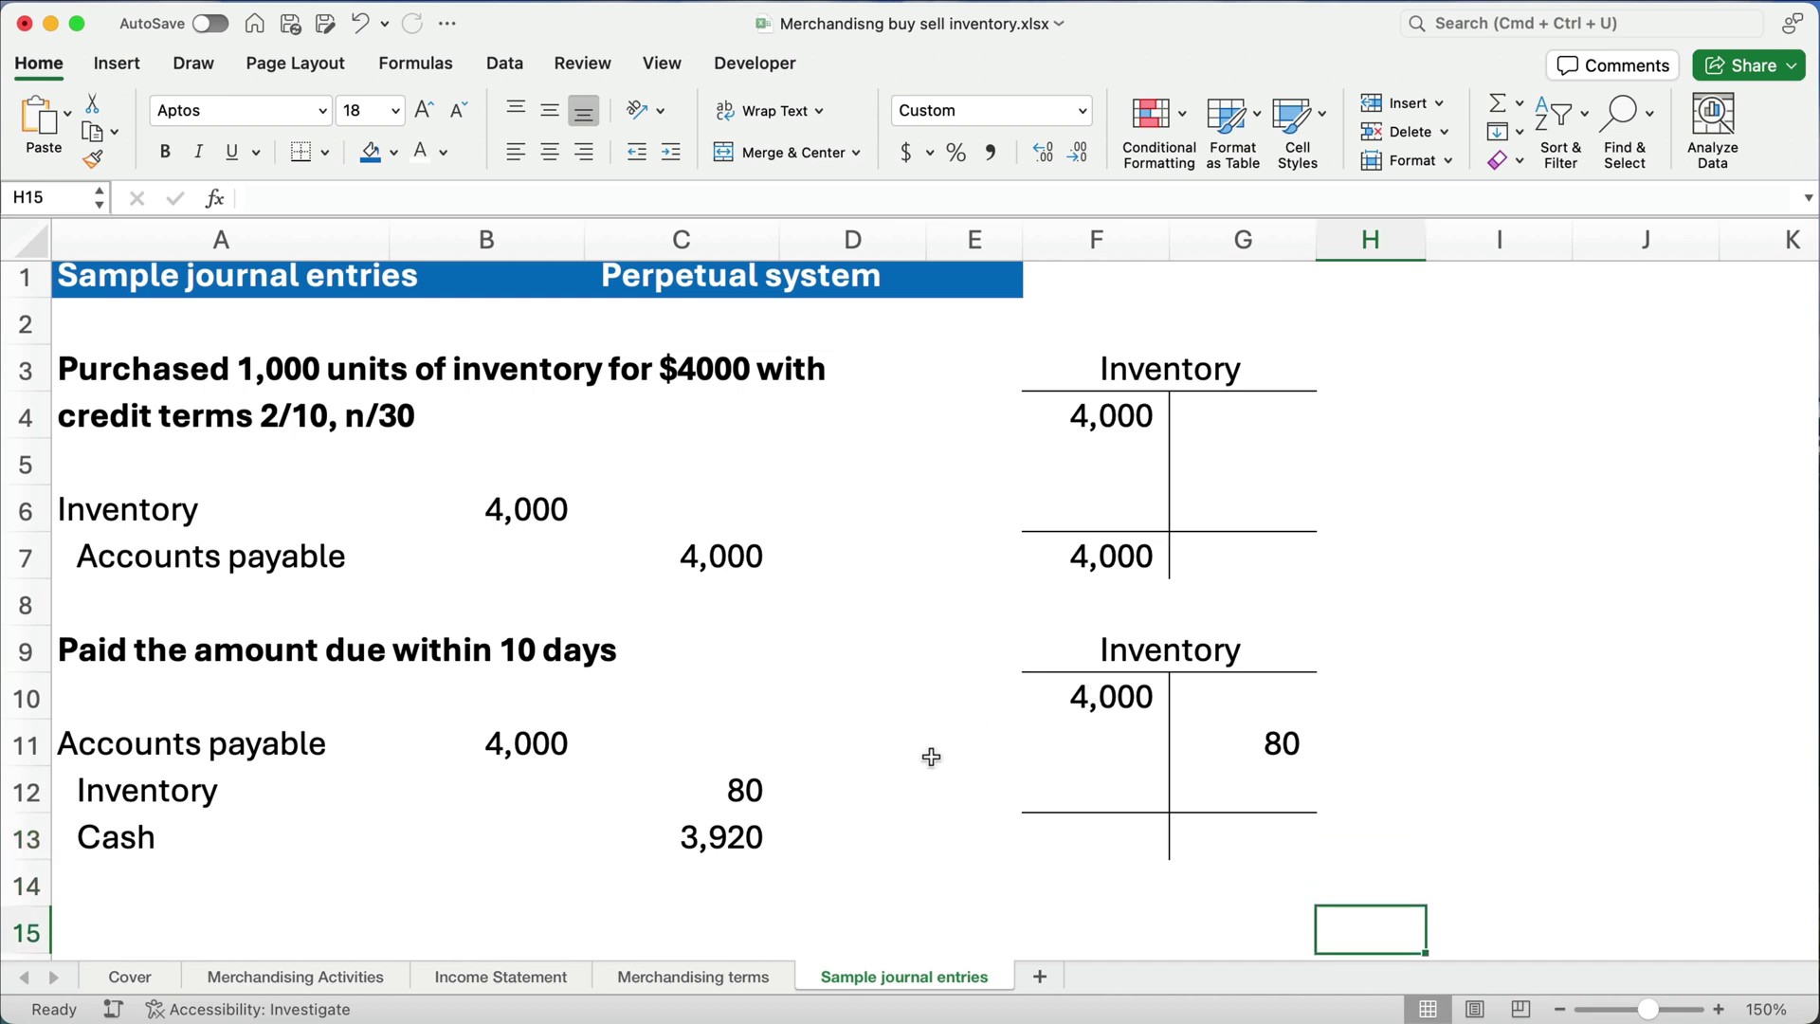
Step: Compute the Inventory T-account balance =F10-G11 in F13, giving 3,920
left_click(1084, 830)
type("=")
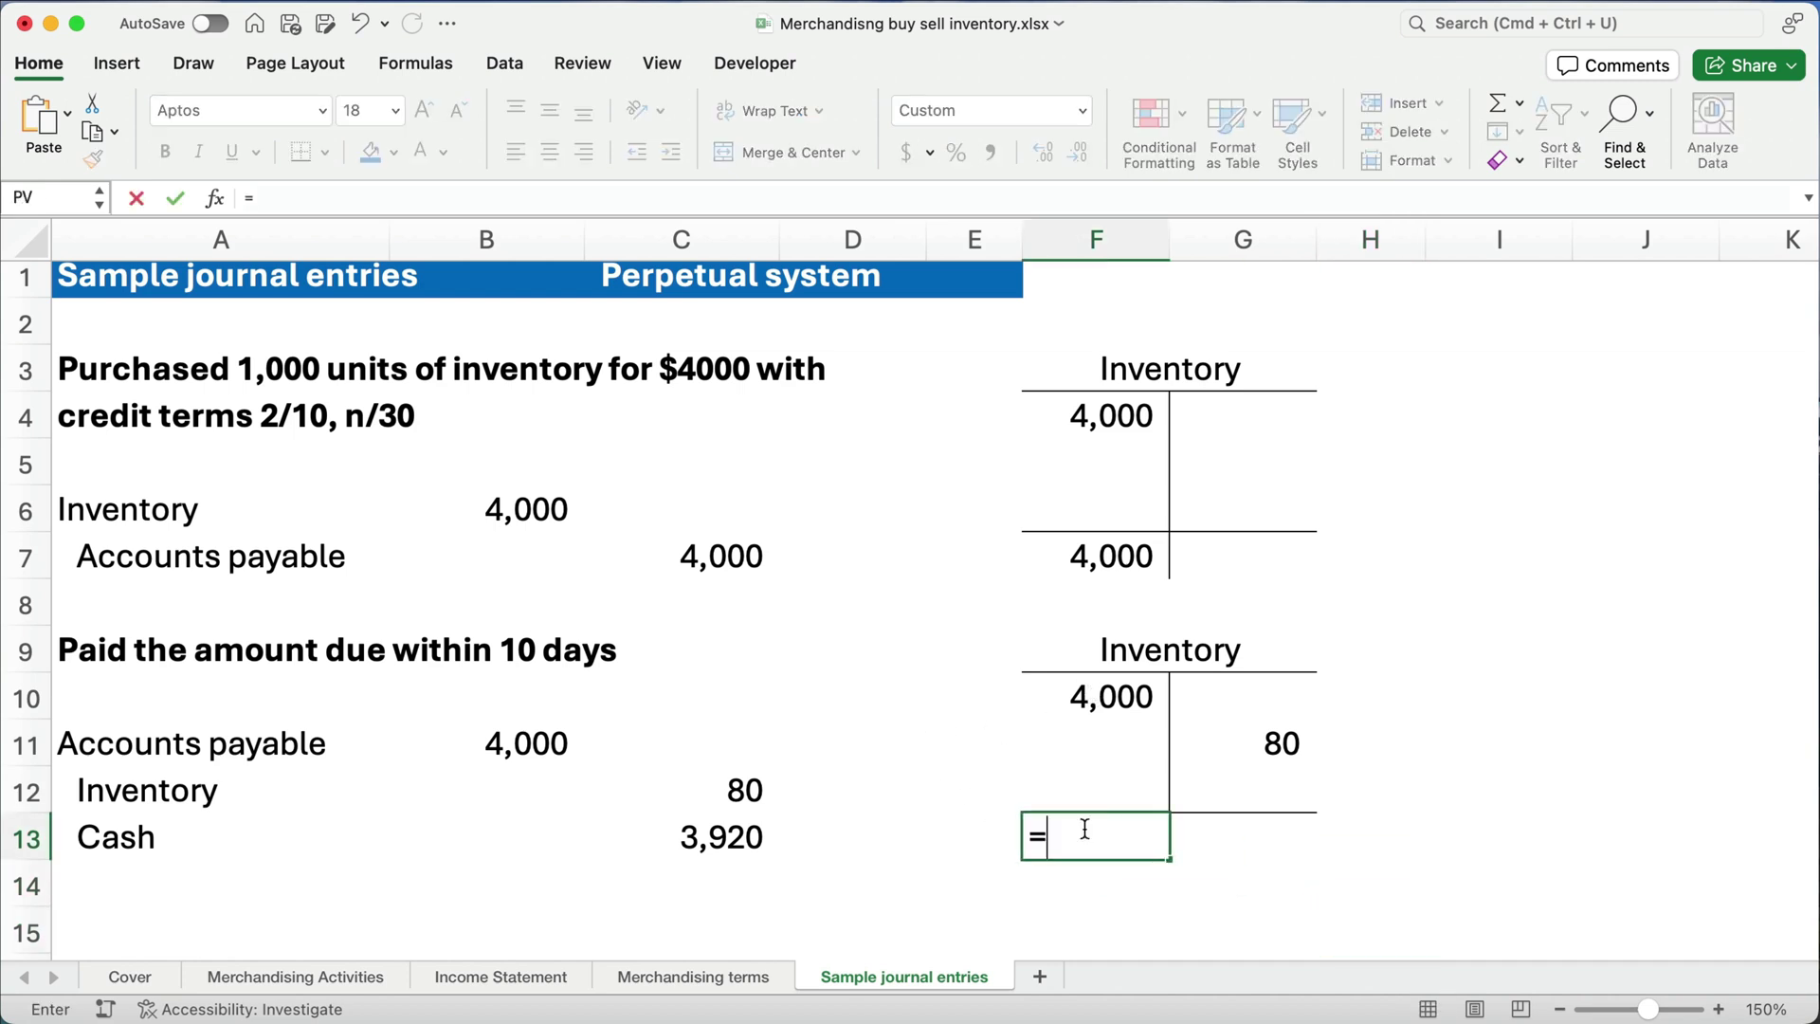
left_click(1084, 709)
type("-")
left_click(1251, 743)
key("Return")
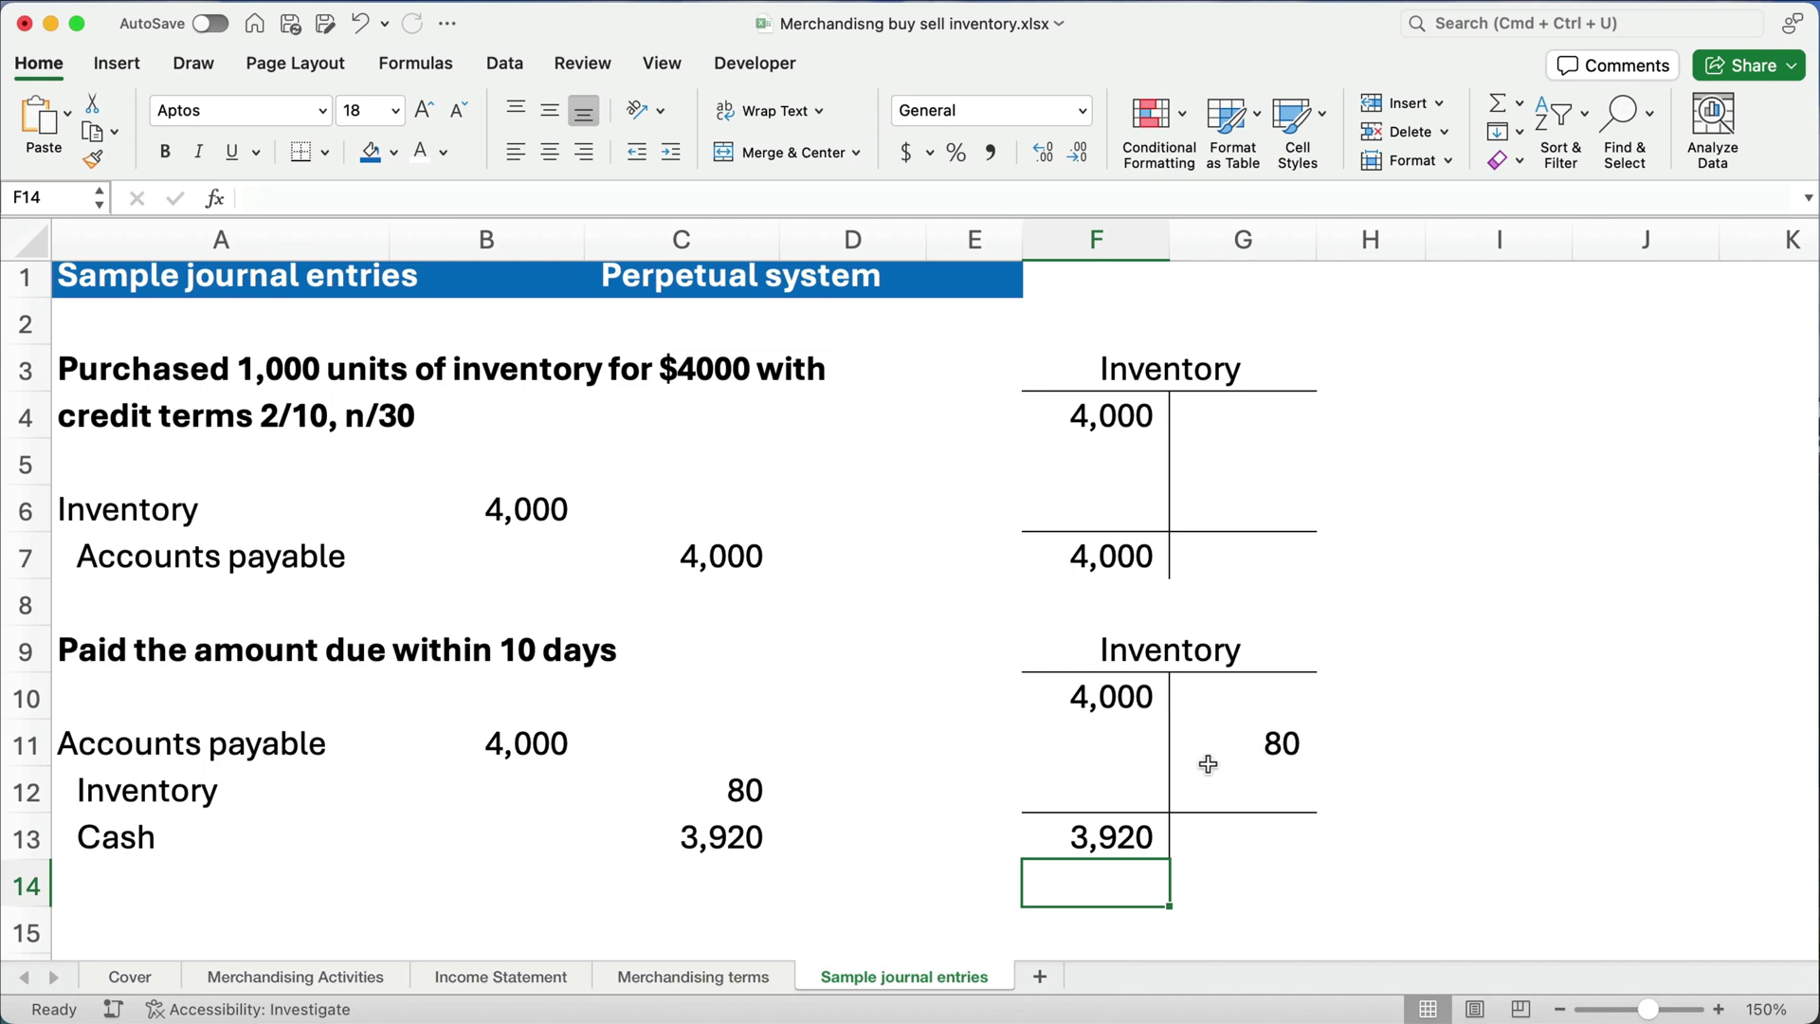
scroll(1210, 760, "down", 1)
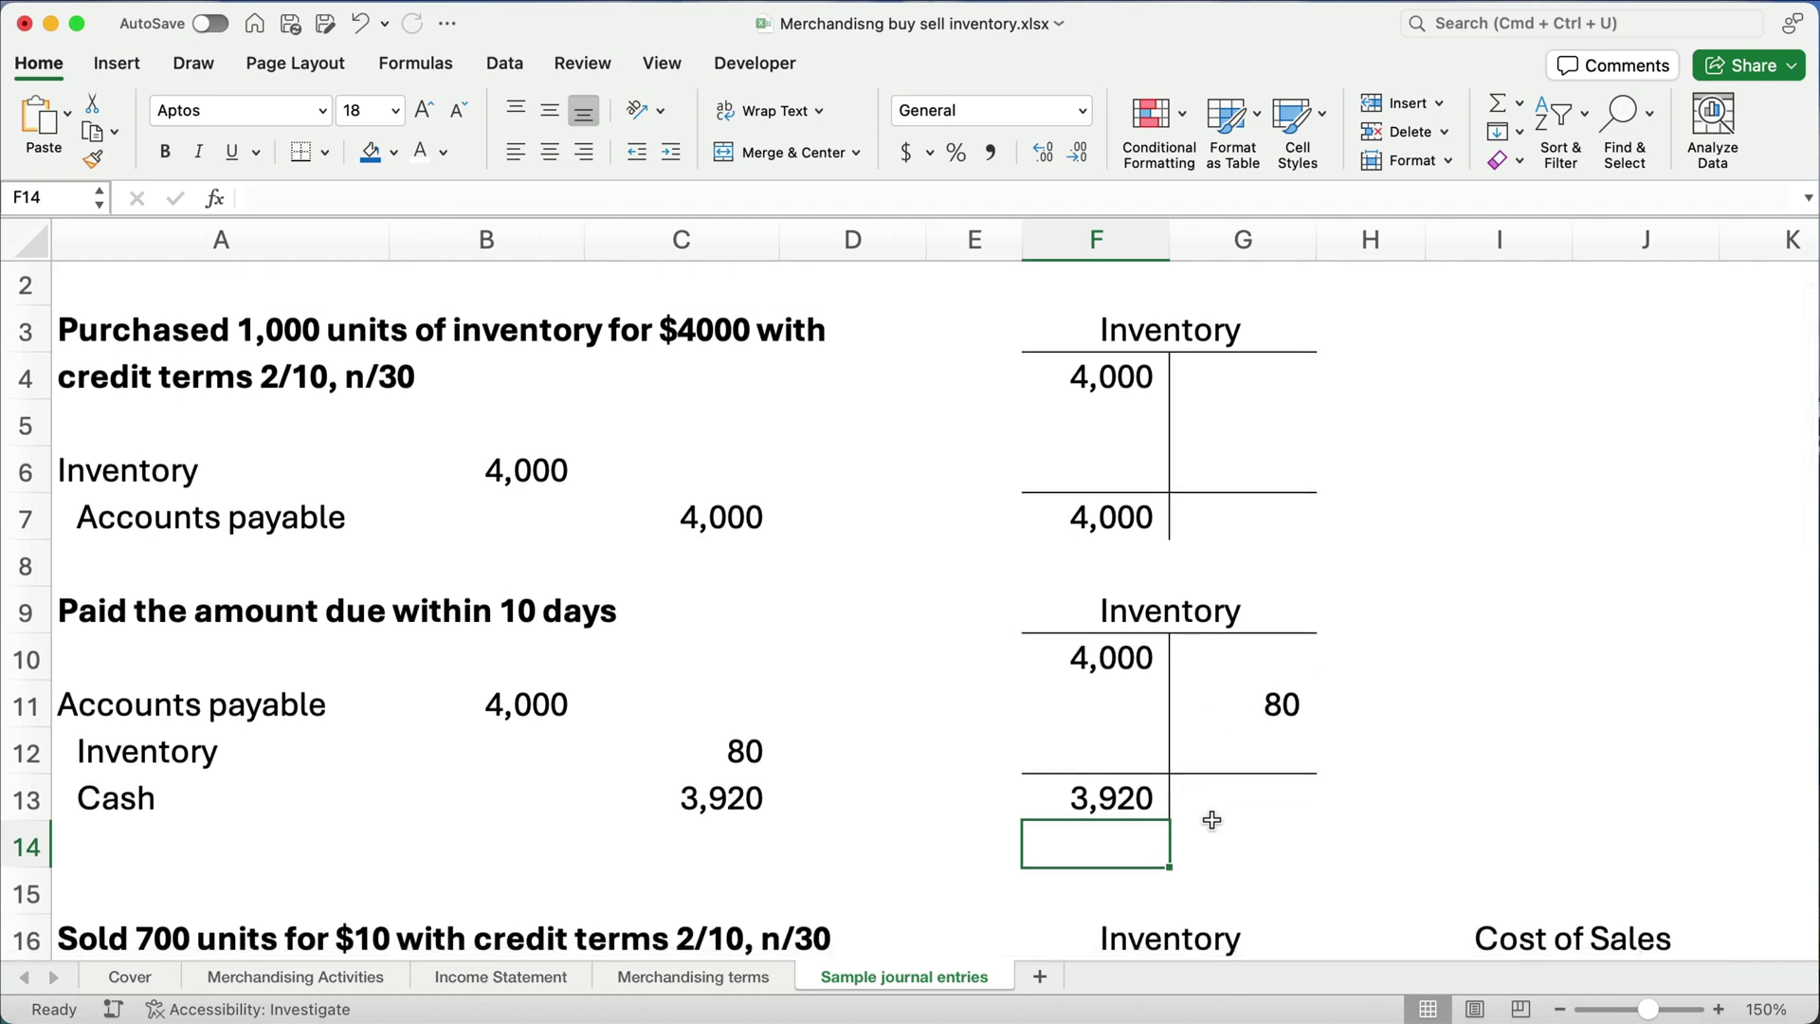
Step: Compute the $3.92 unit cost in I11 as =F13/1000 in Accounting format
left_click(1491, 706)
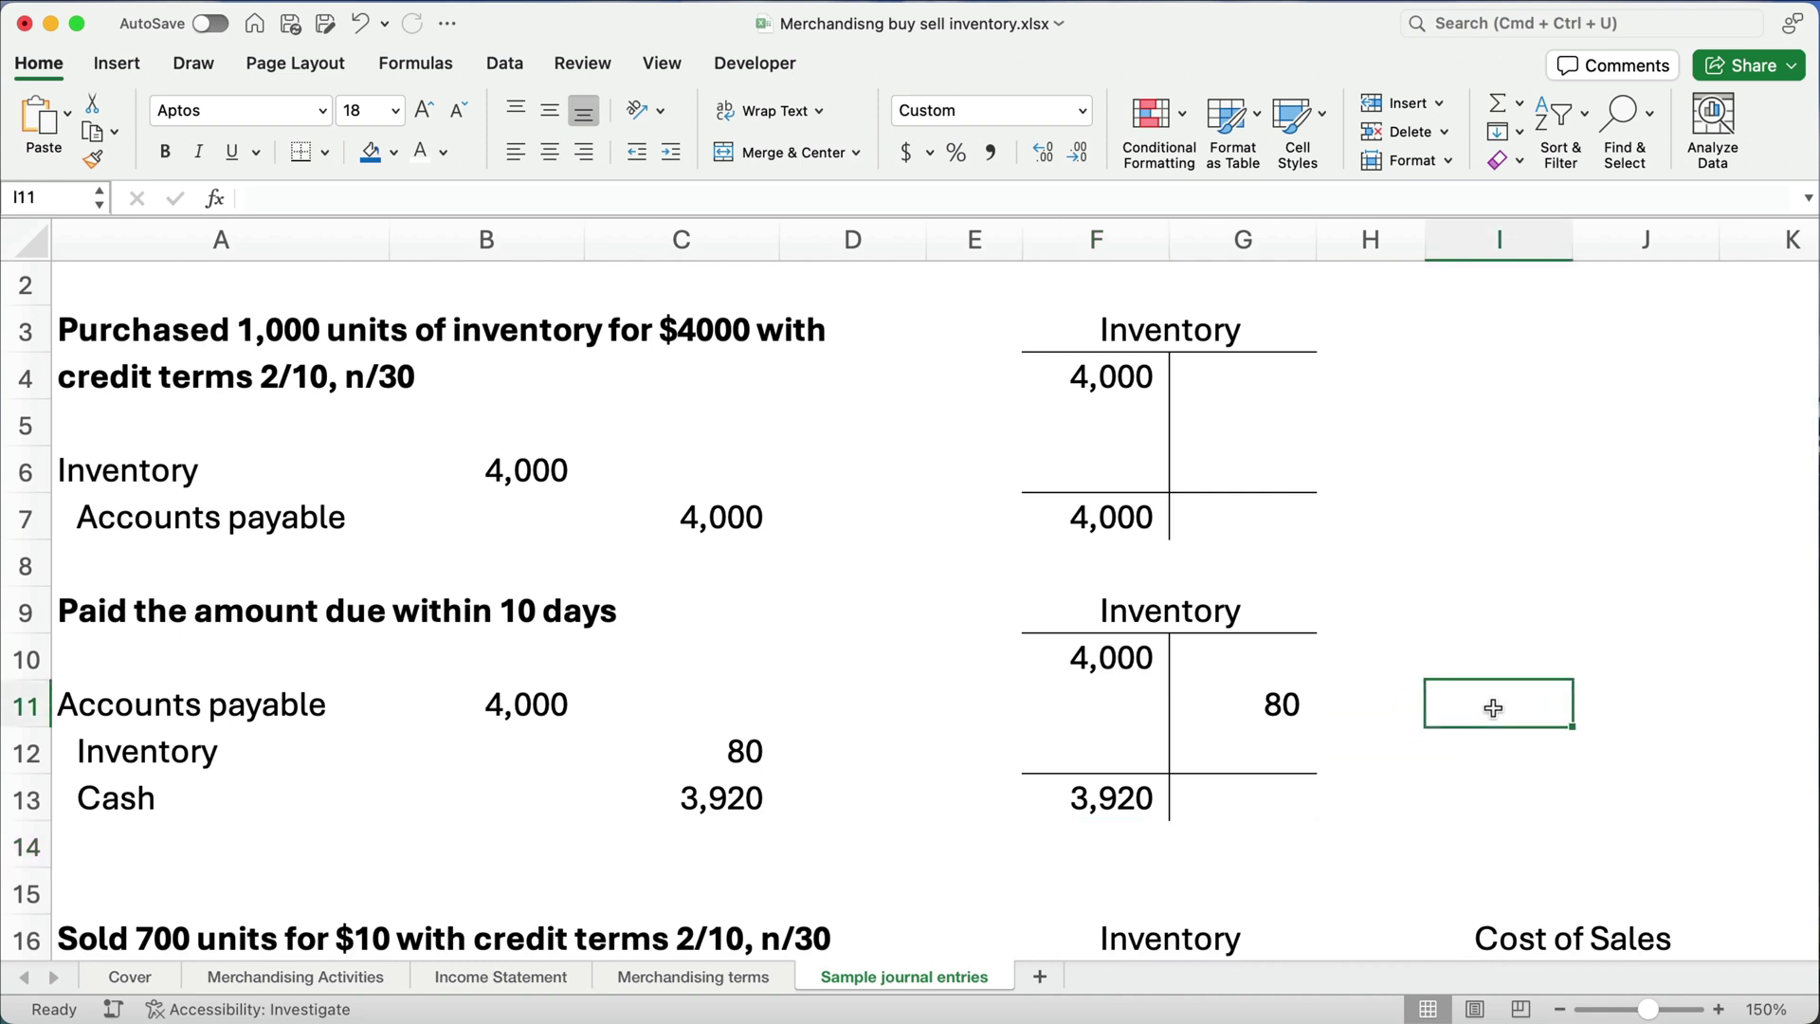
type("=")
key("Left")
key("Left")
key("Left")
key("Down")
key("Down")
type("/1000")
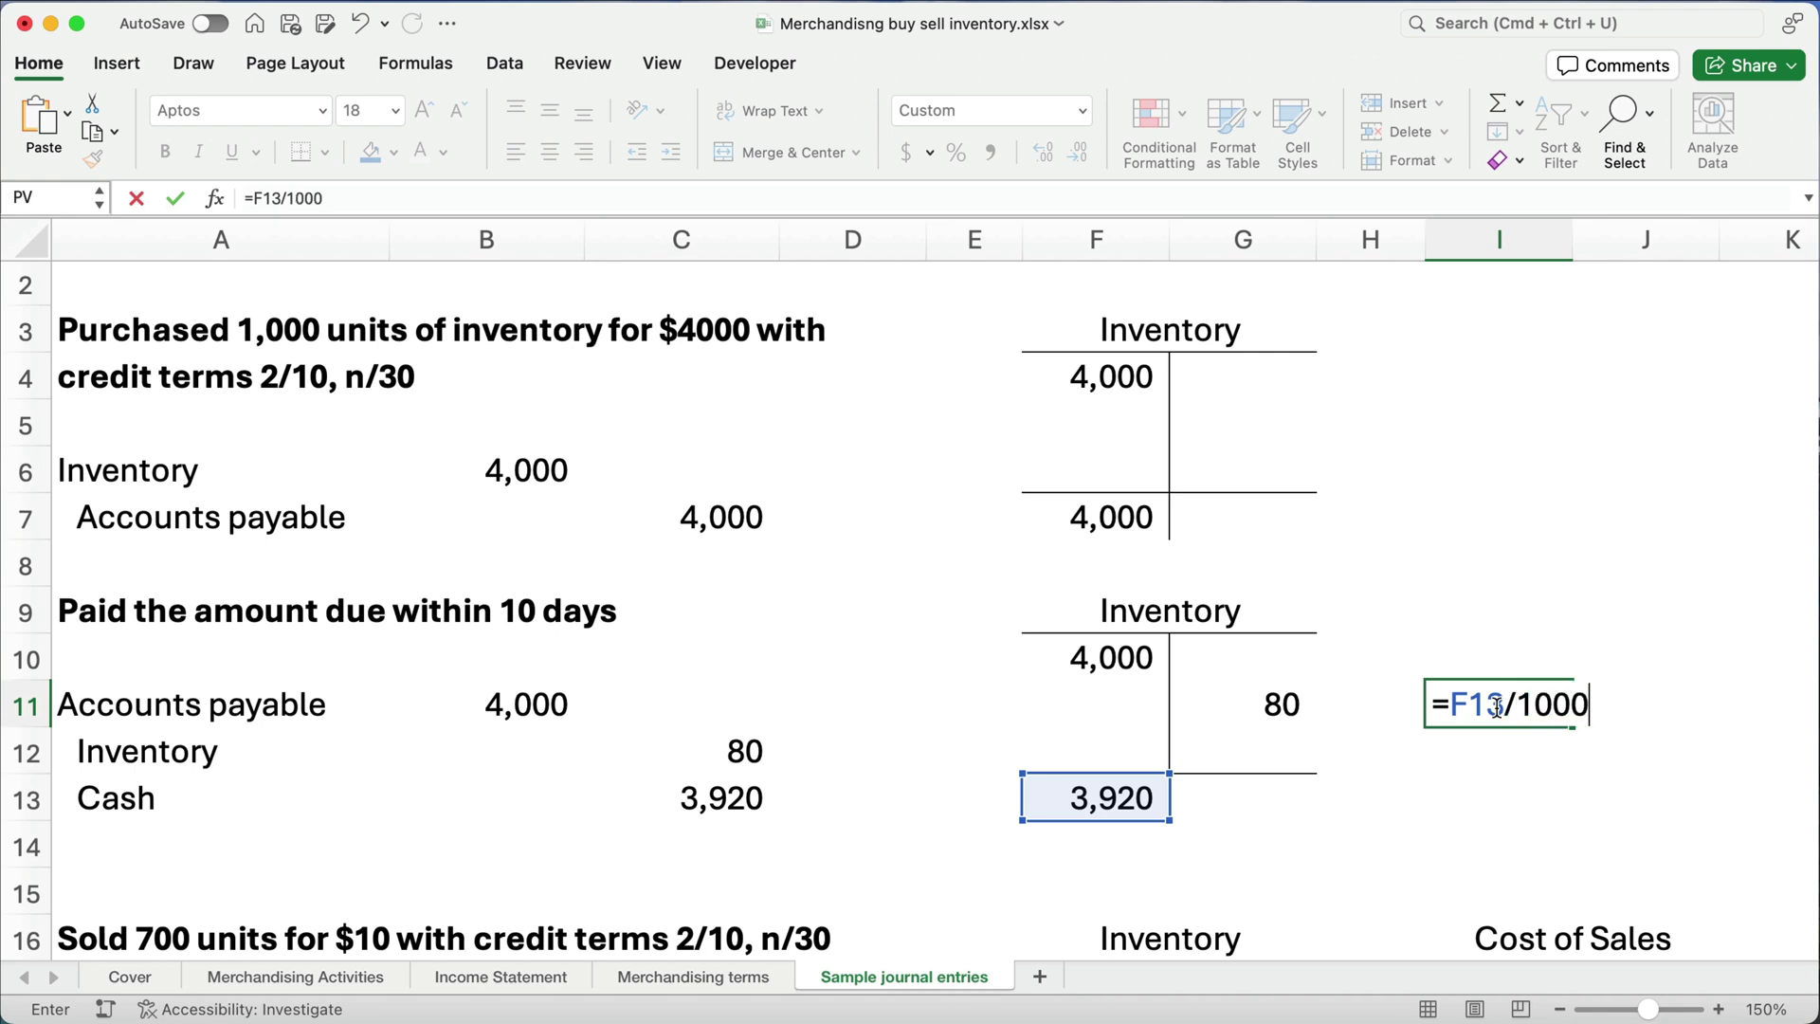
key("Return")
left_click(1496, 707)
left_click(906, 154)
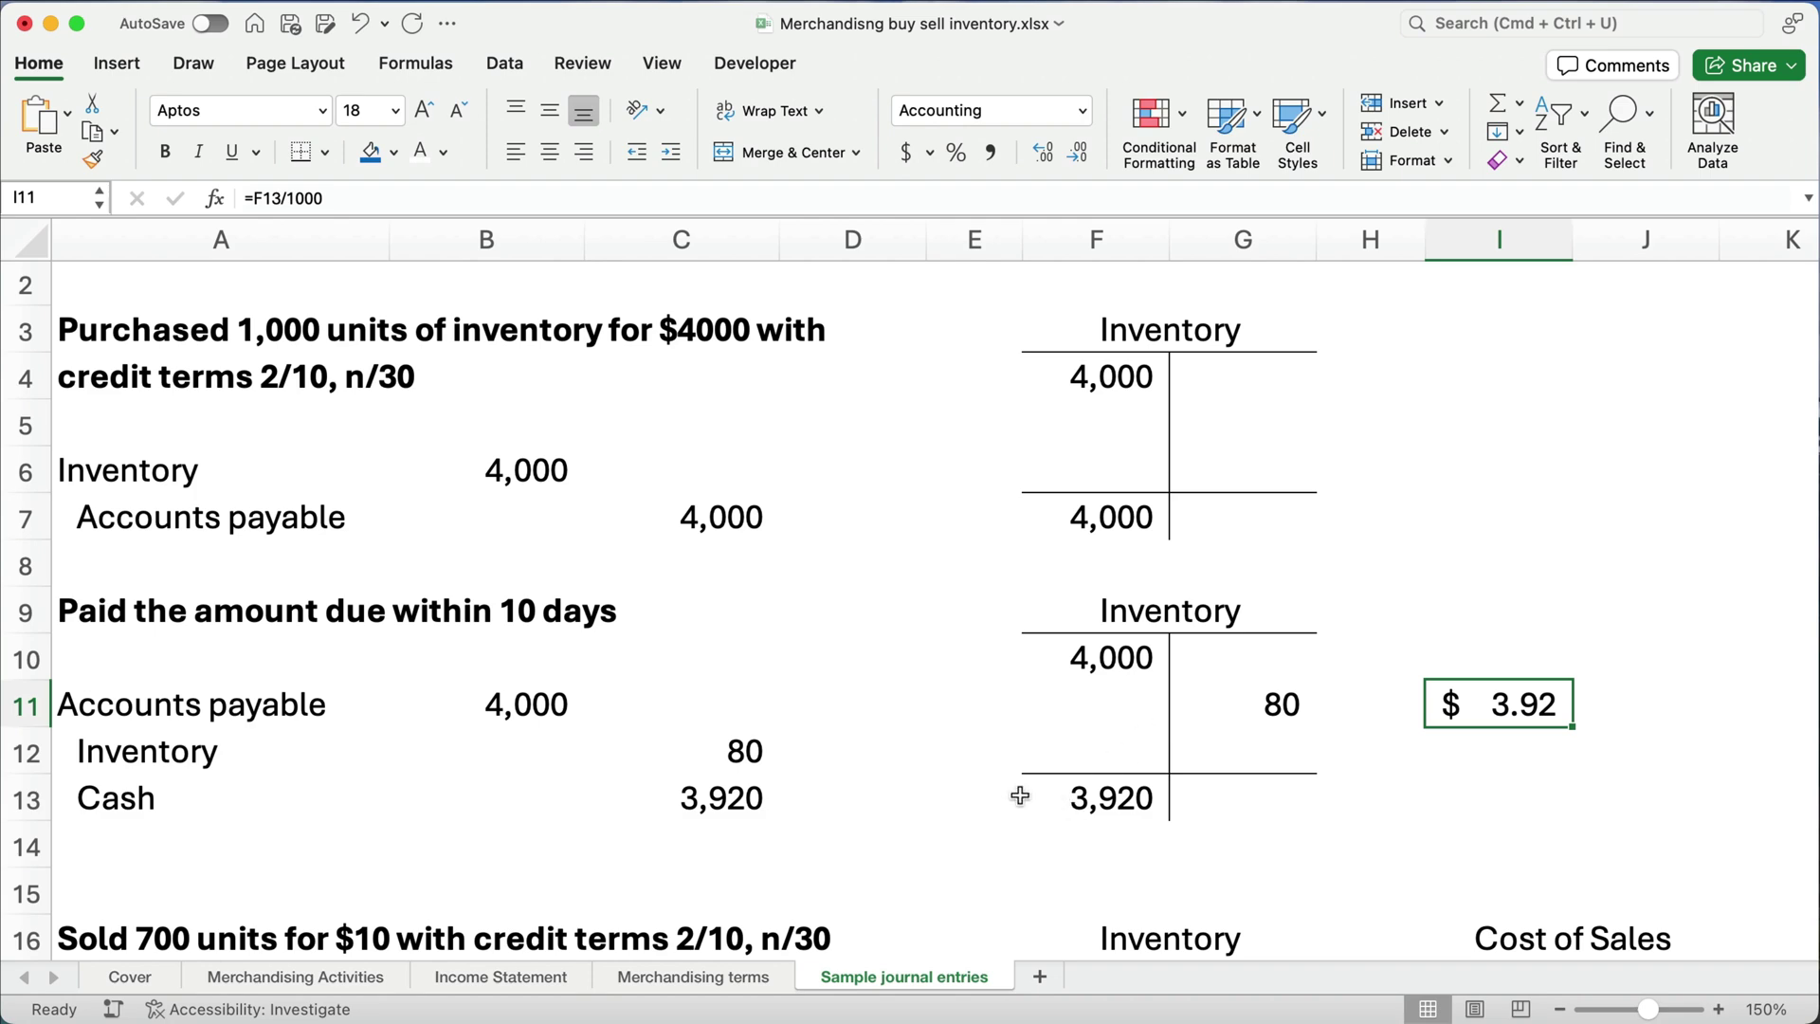
Step: Debit Cost of sales 2,744 in B18 with =700*I11
scroll(806, 796, "down", 5)
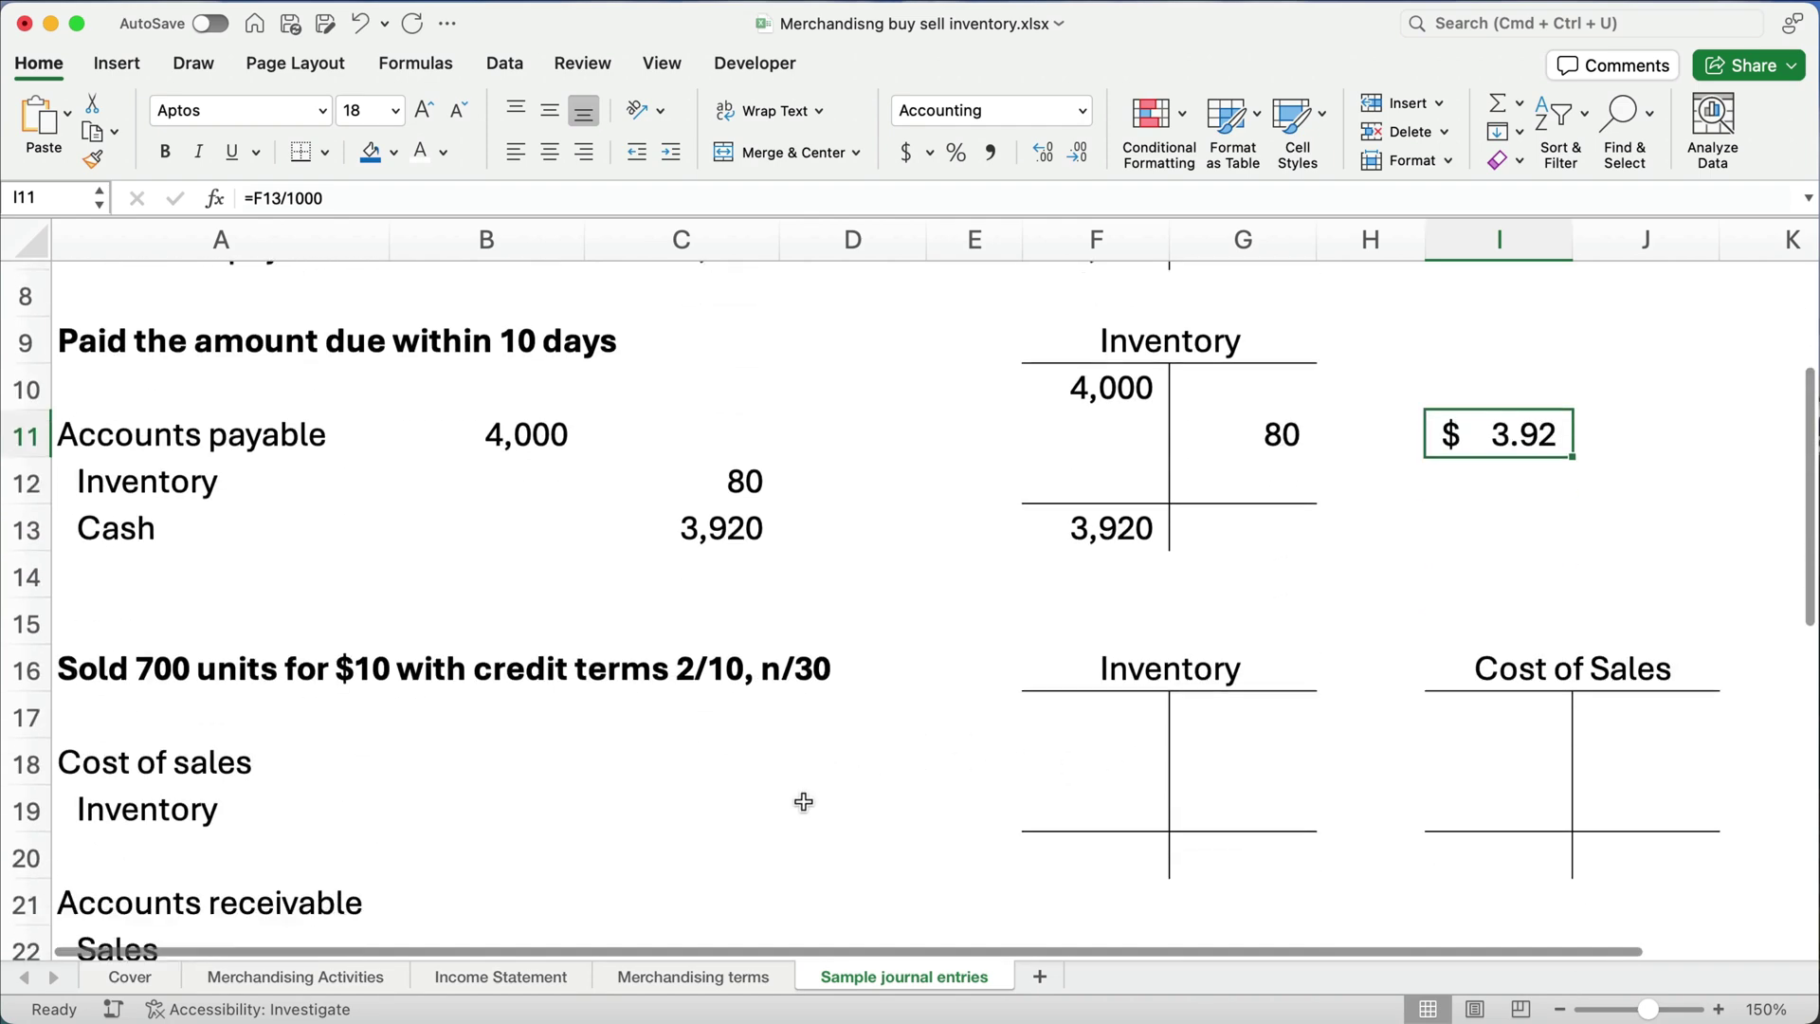
scroll(804, 802, "down", 1)
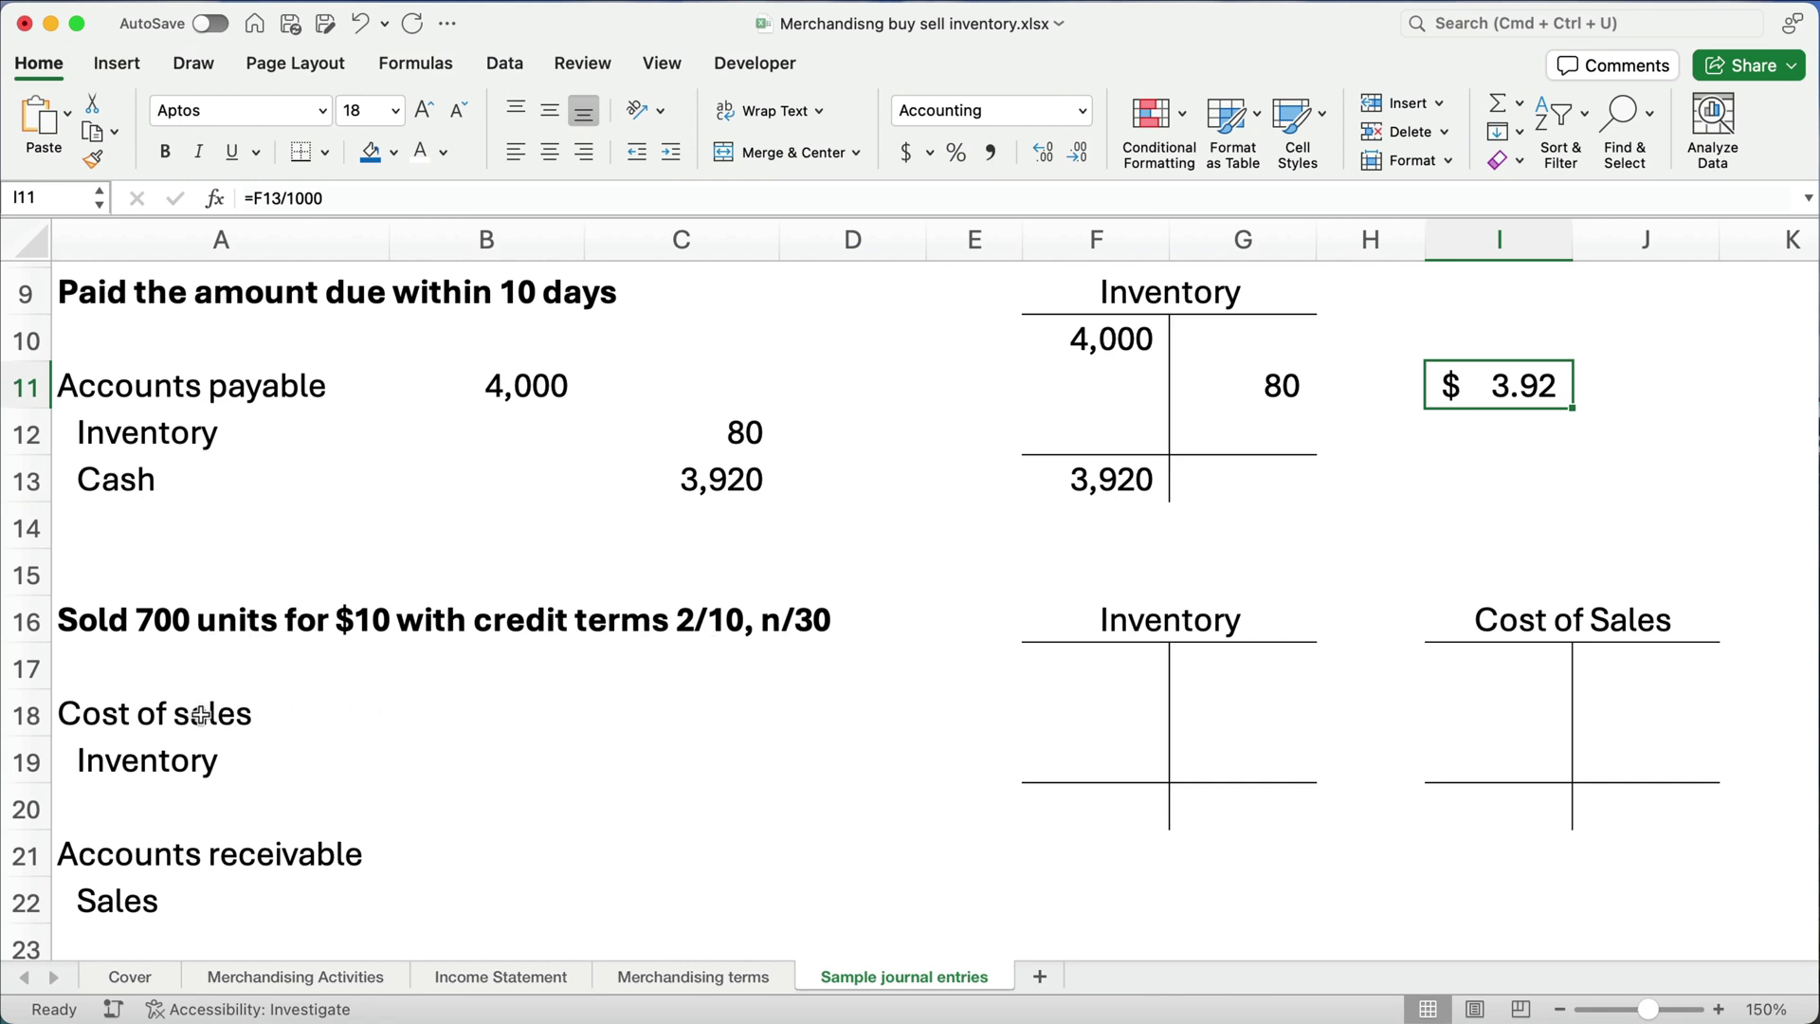
scroll(187, 715, "down", 1)
left_click_drag(151, 675, 782, 859)
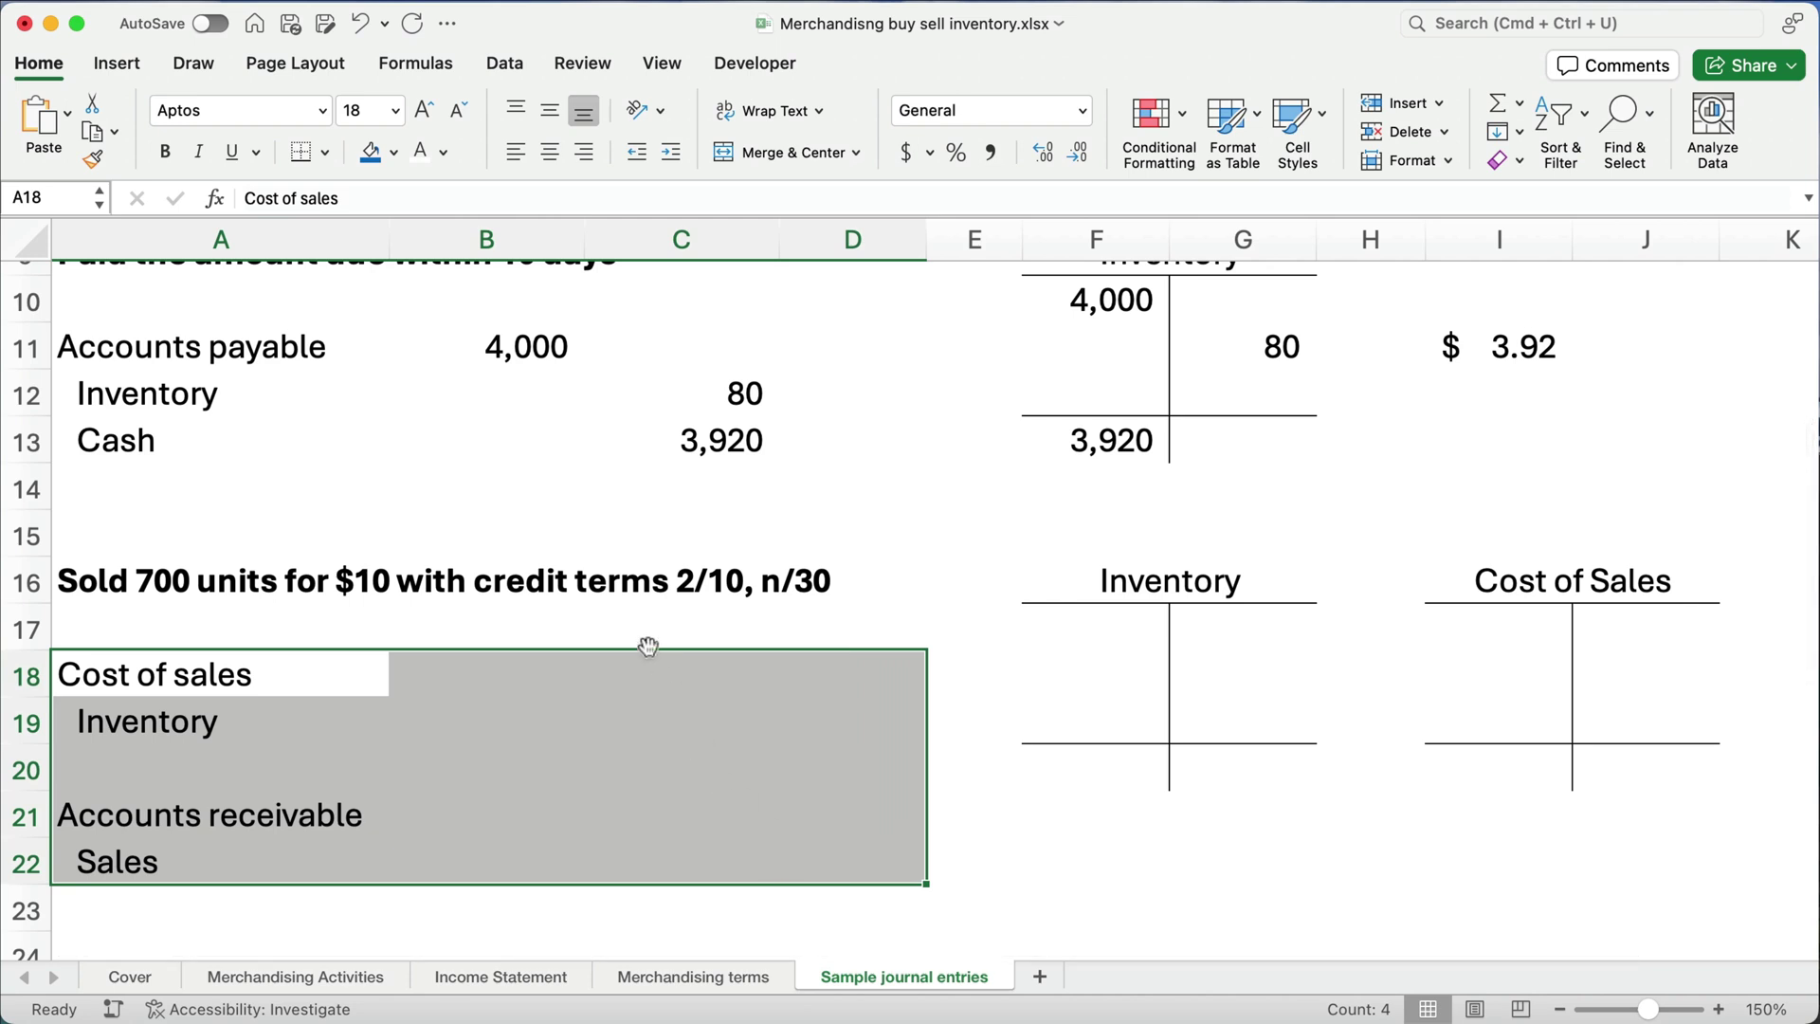
left_click(519, 669)
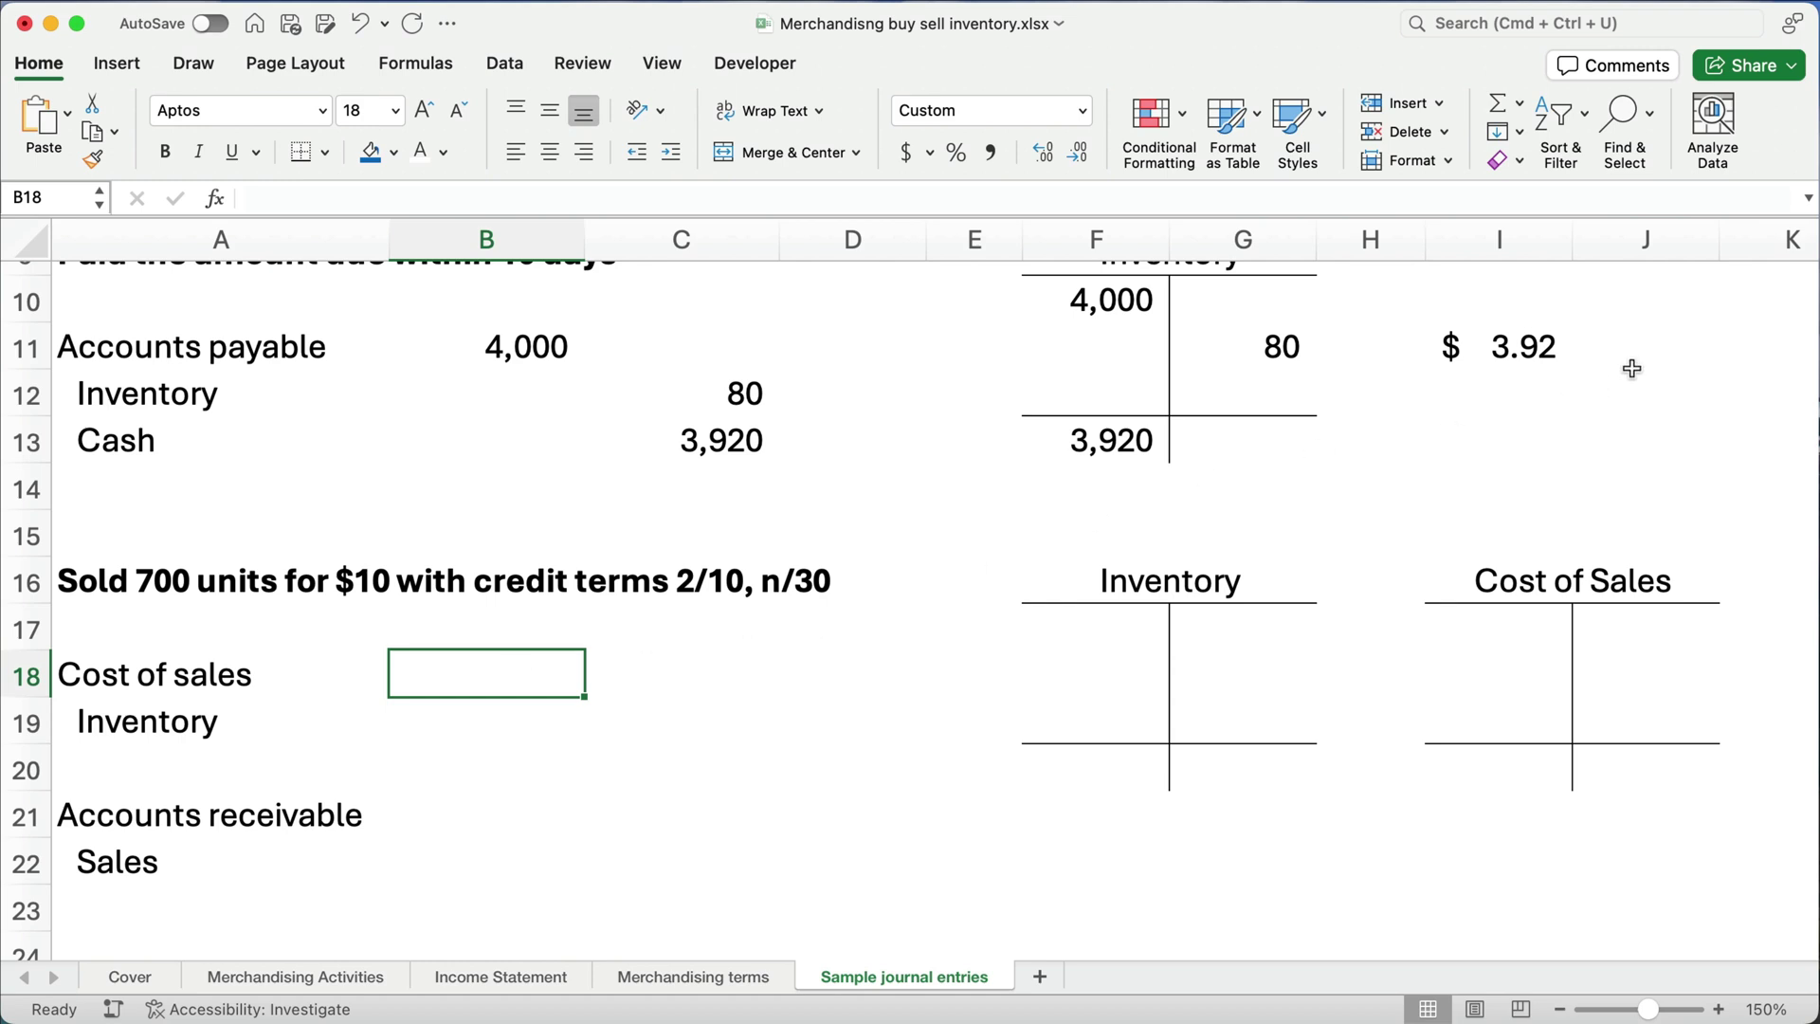
left_click(1537, 350)
left_click(516, 679)
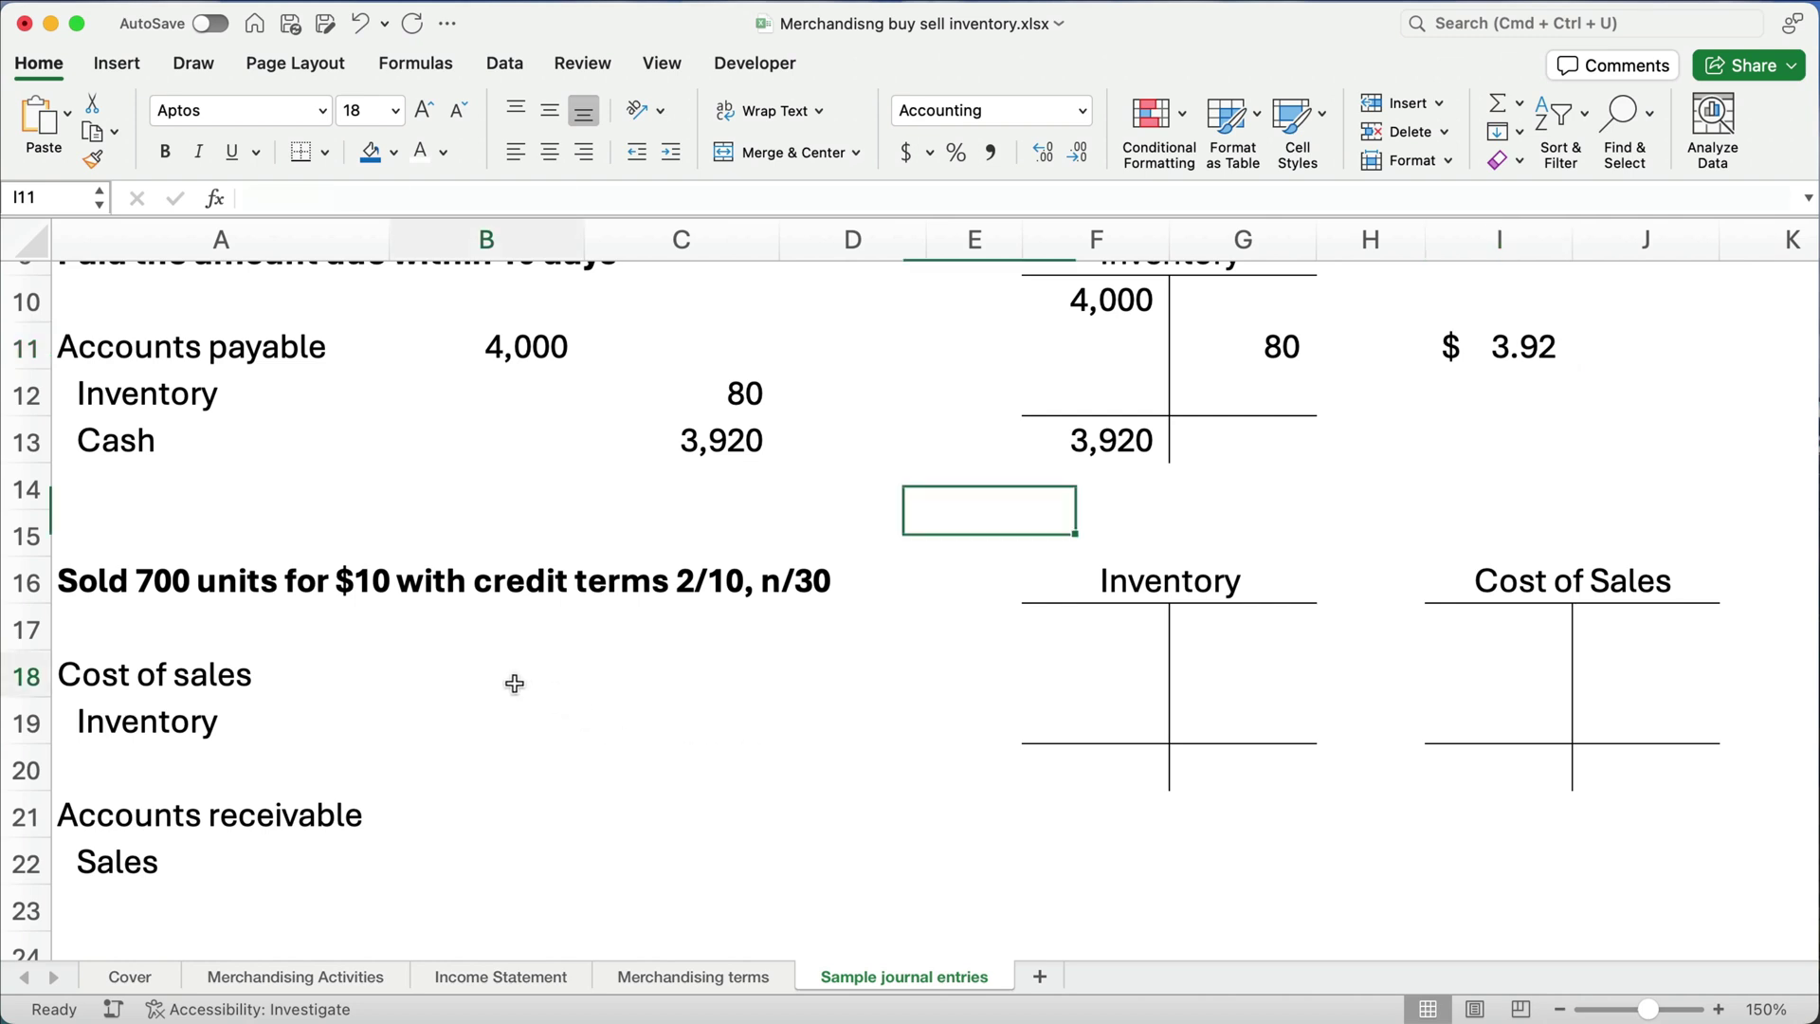
type("=")
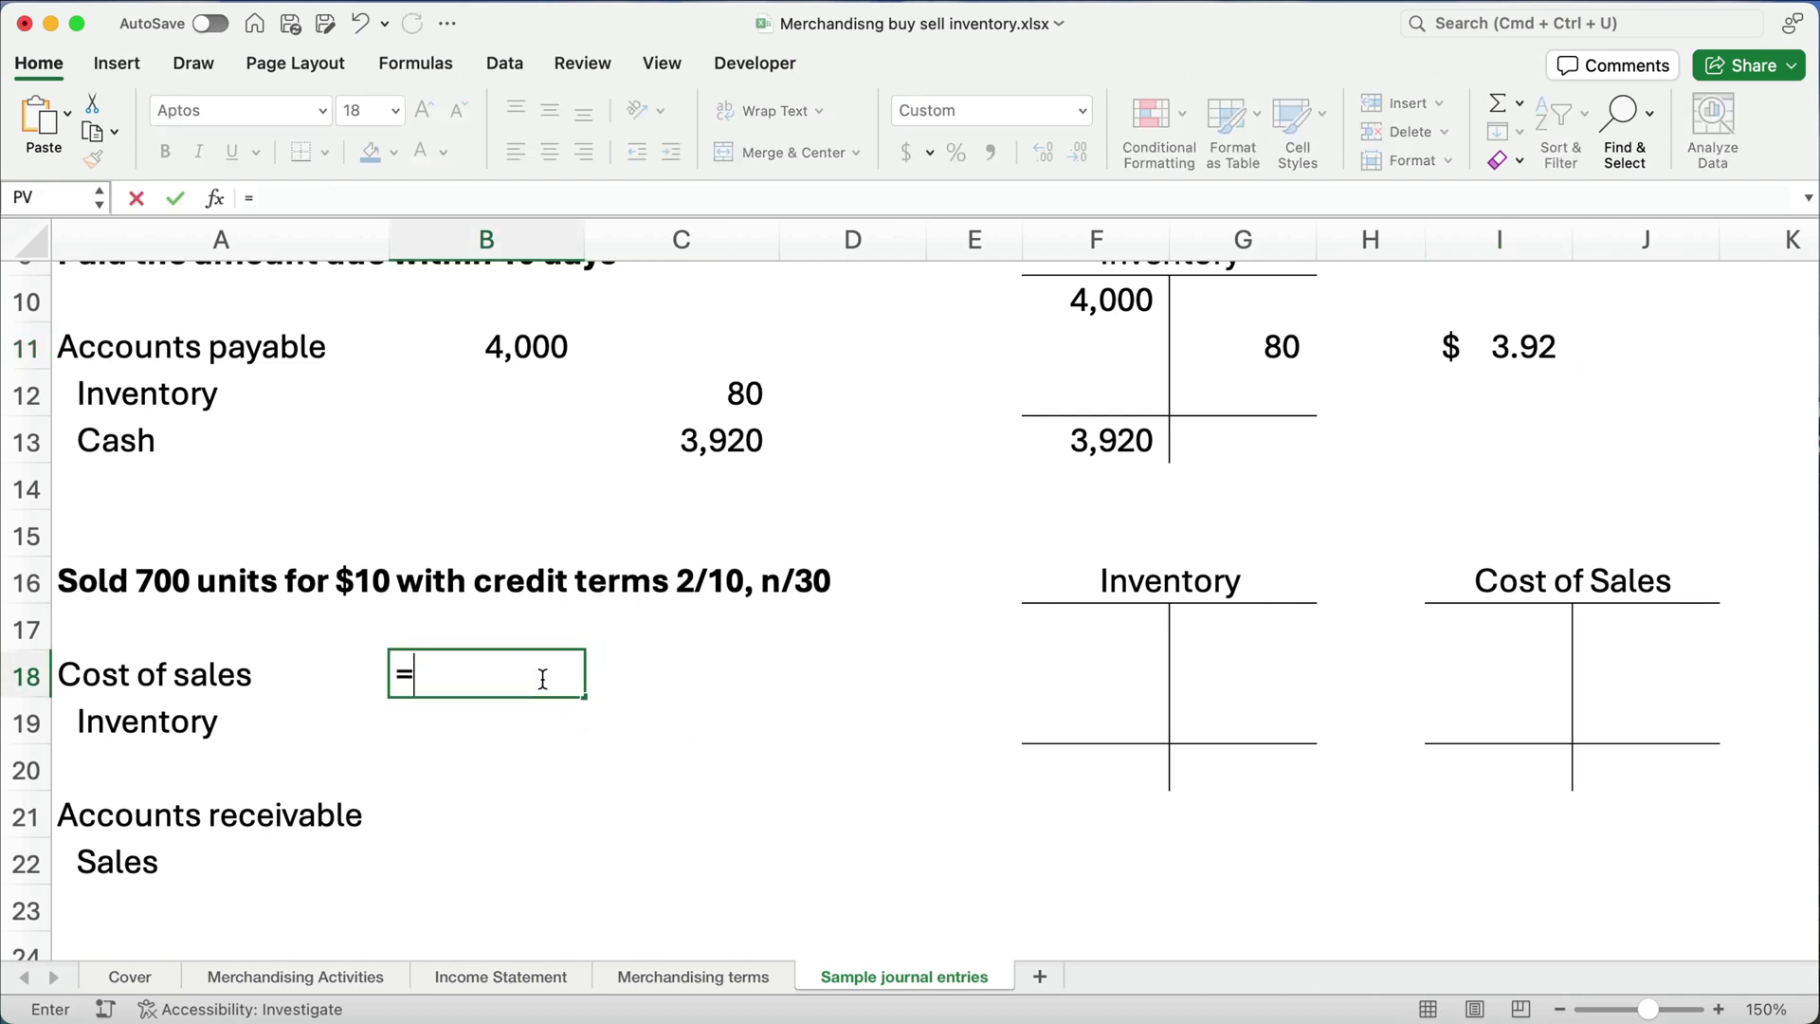
type("700*")
left_click(1494, 358)
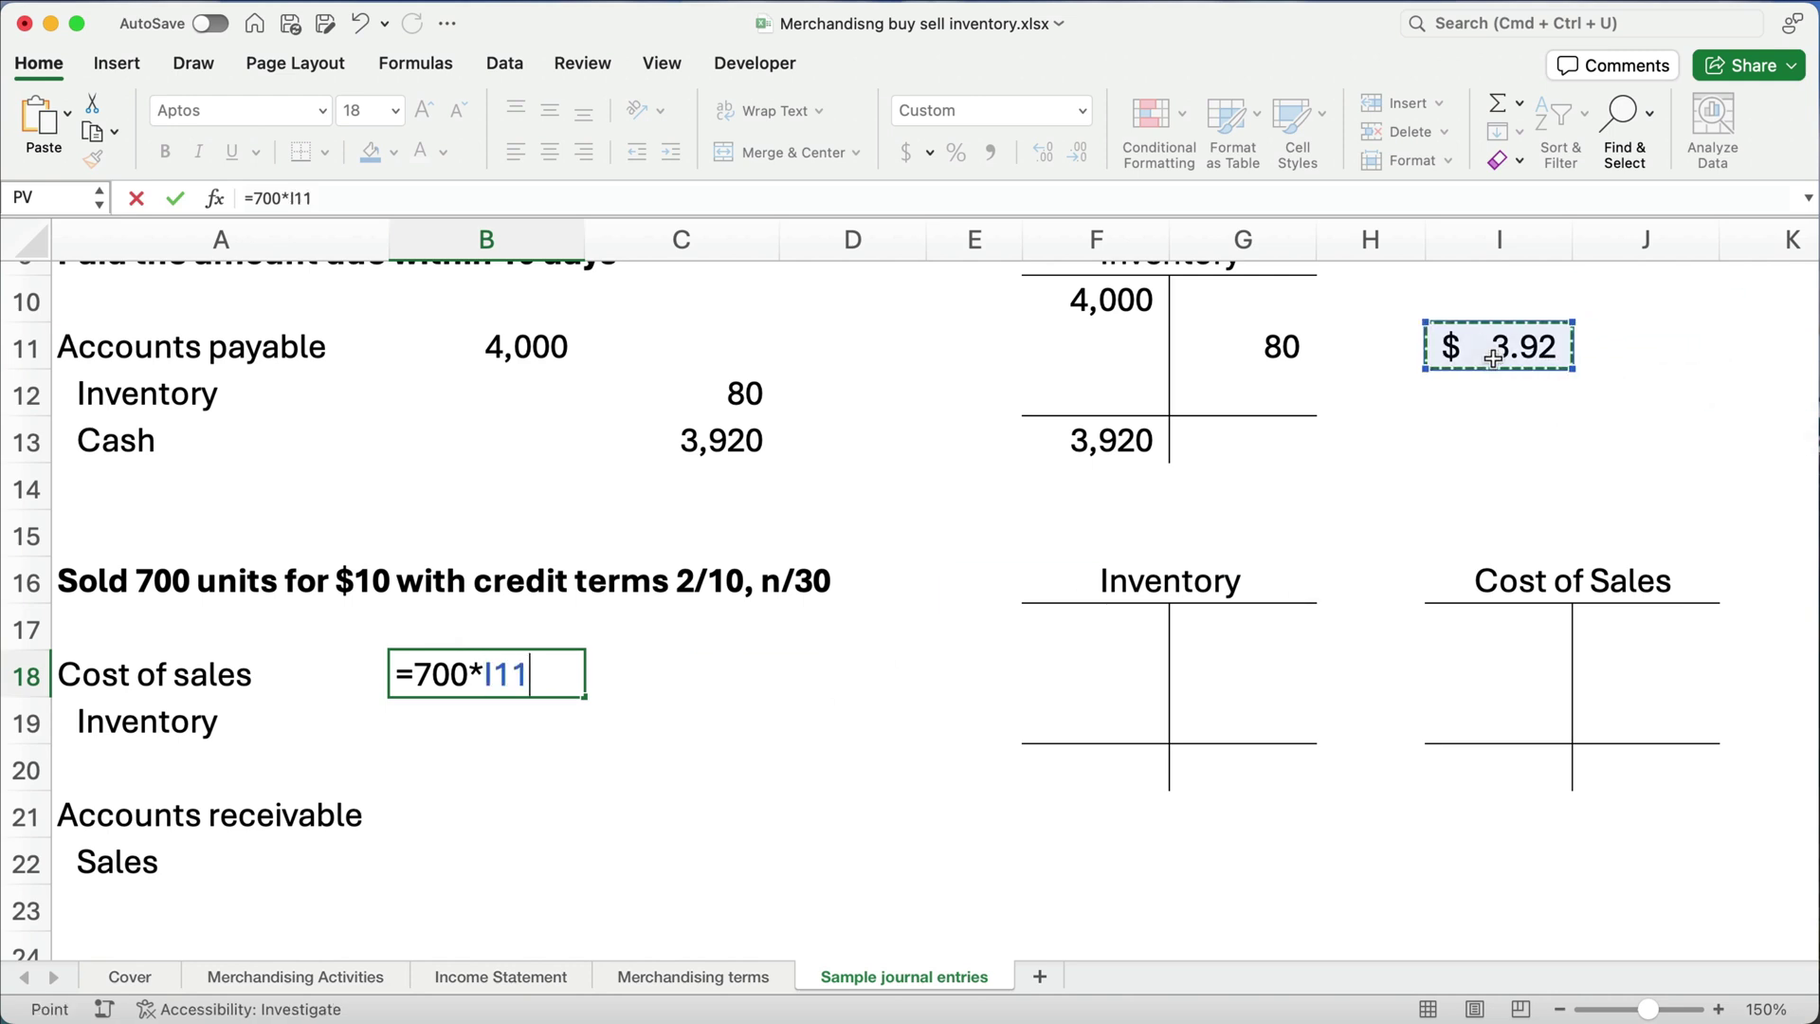
key("Return")
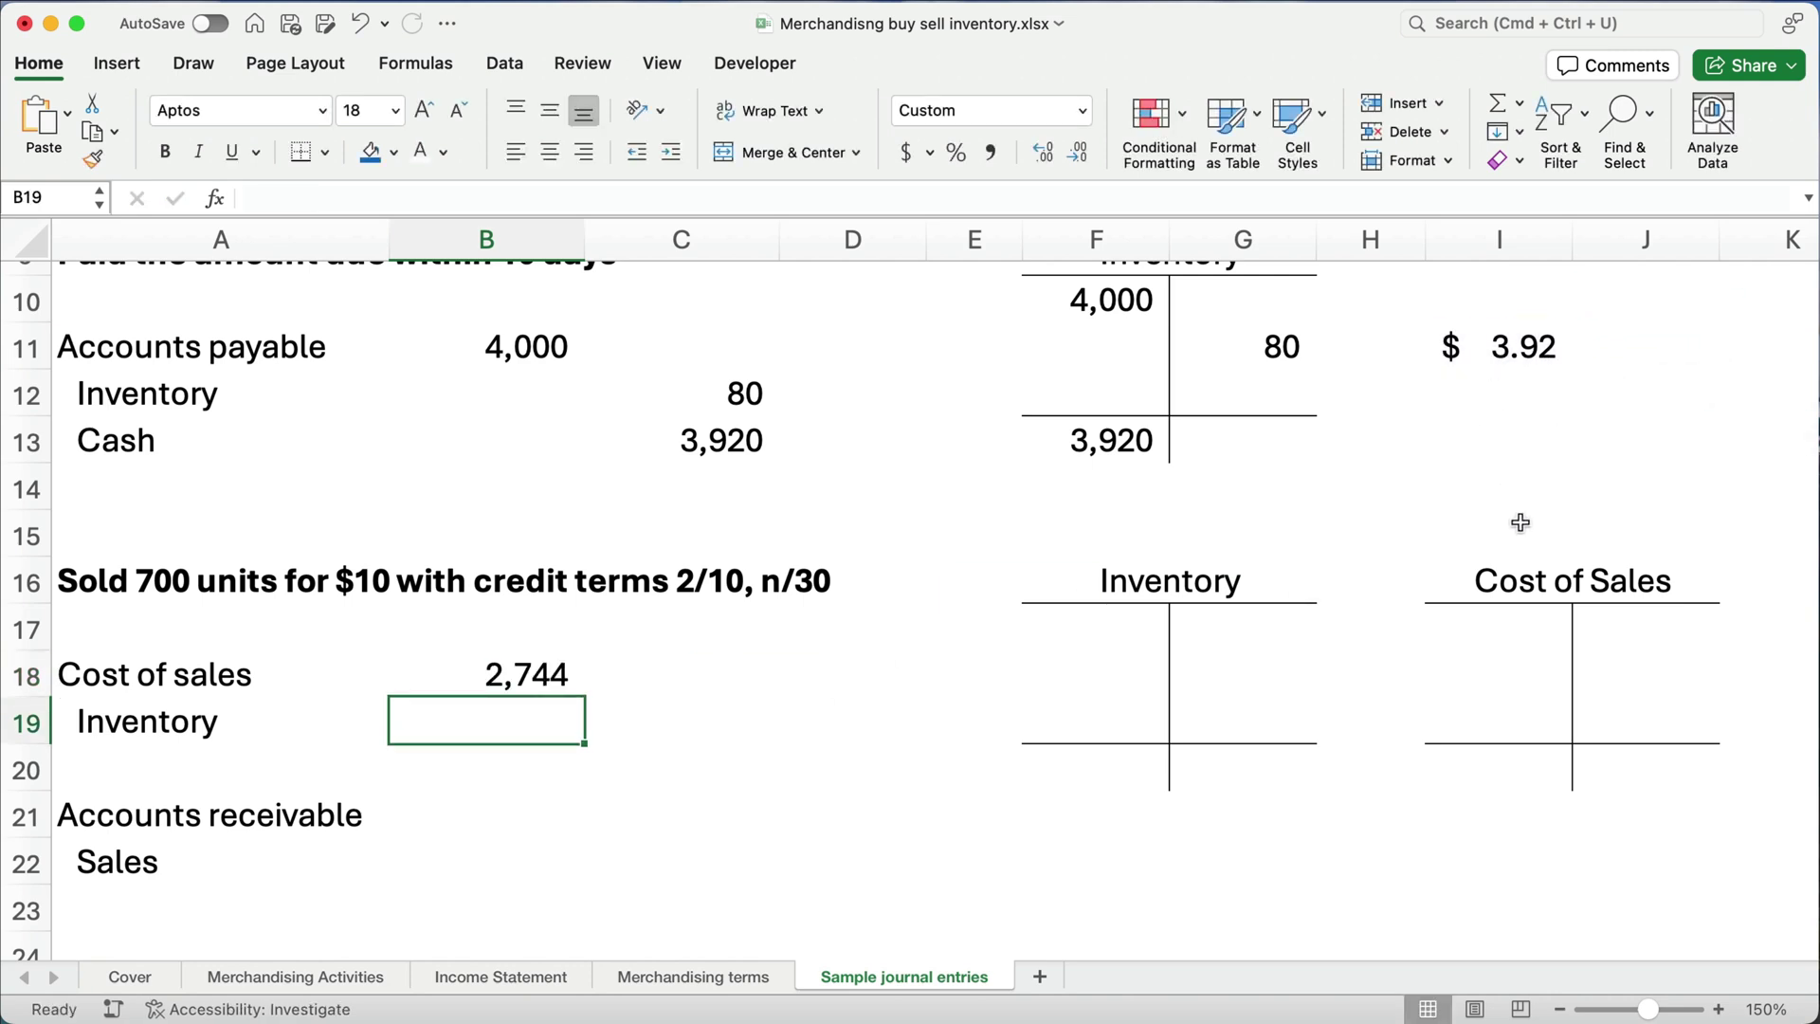
Step: Credit Inventory 2,744 in C19 by linking it to B18
left_click(744, 716)
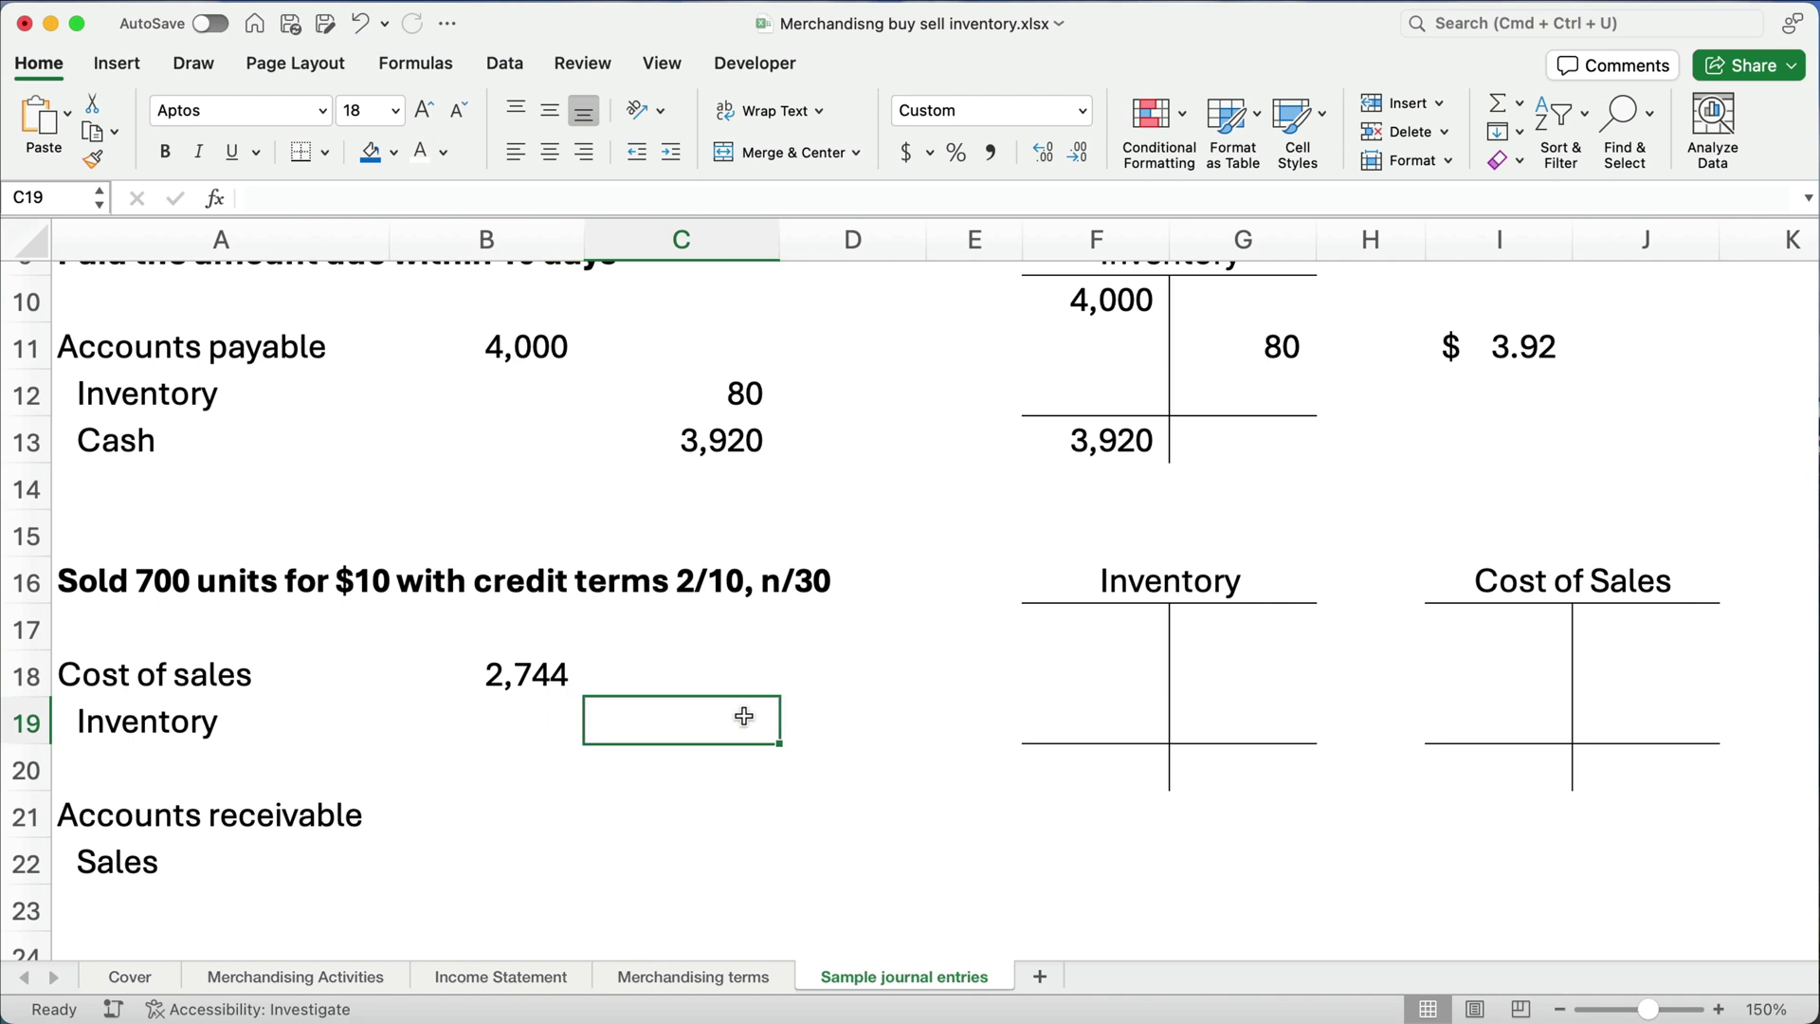
type("=")
left_click(528, 654)
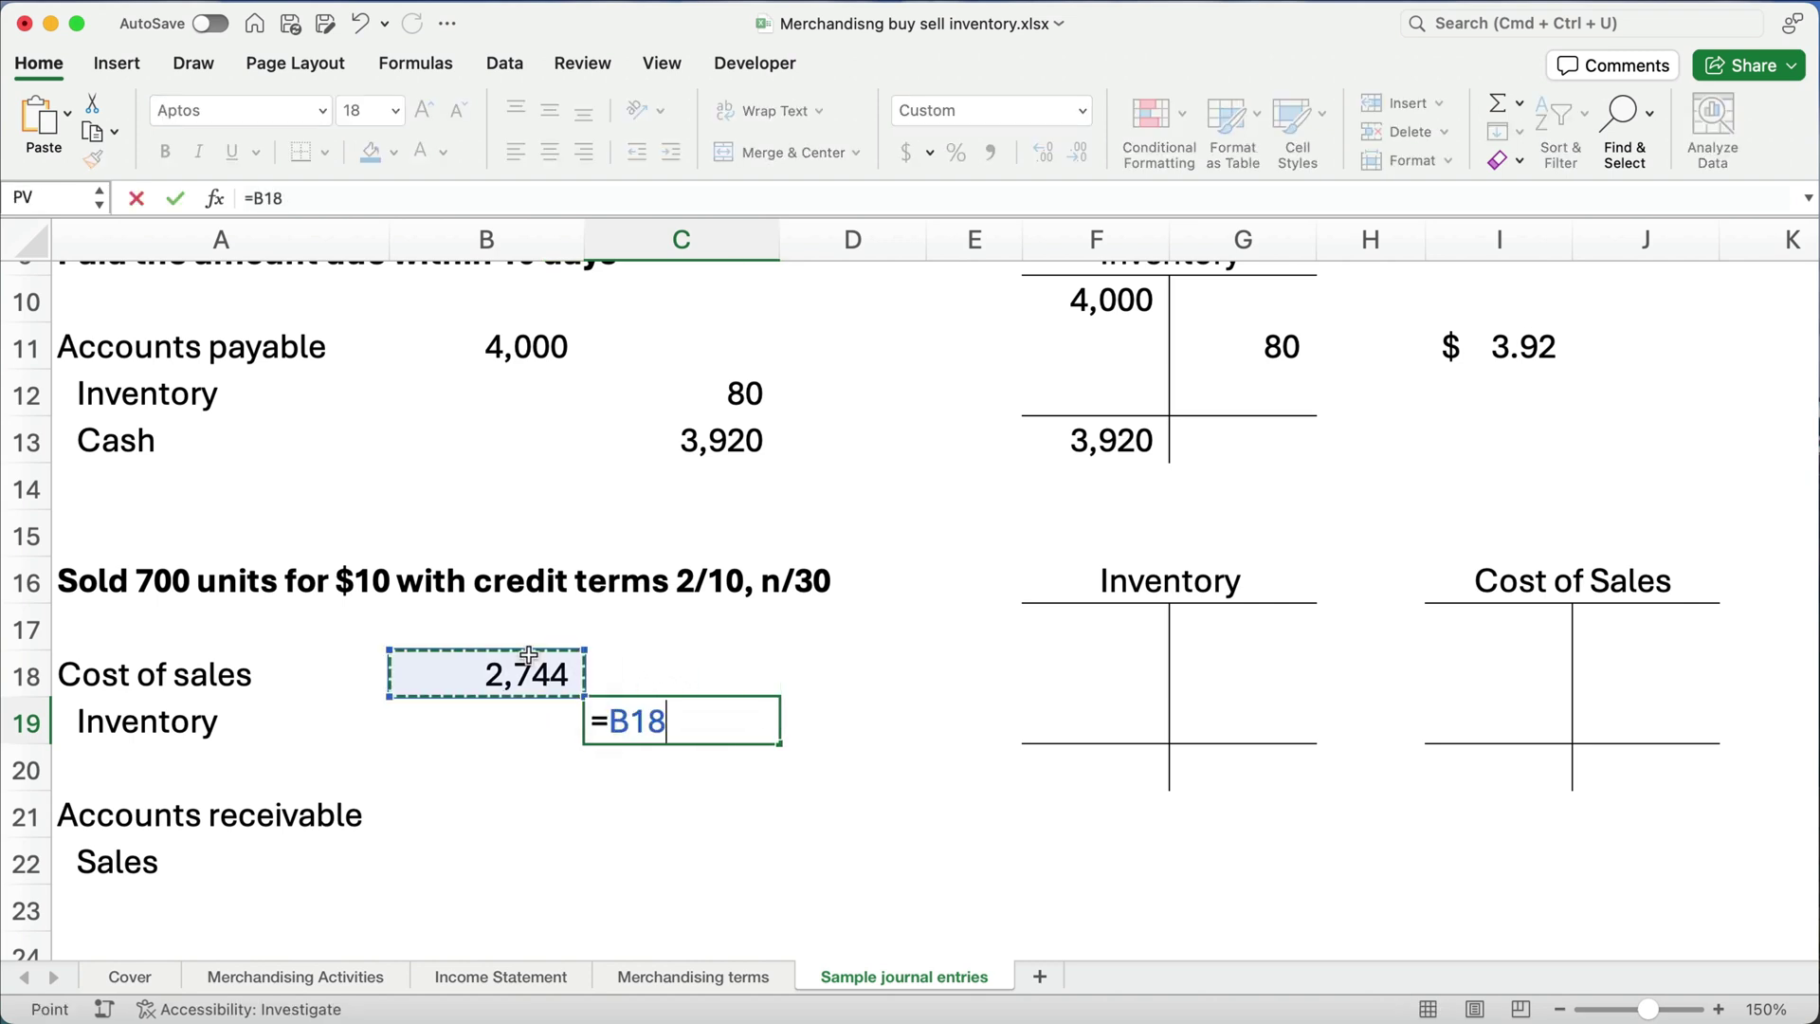
key("Return")
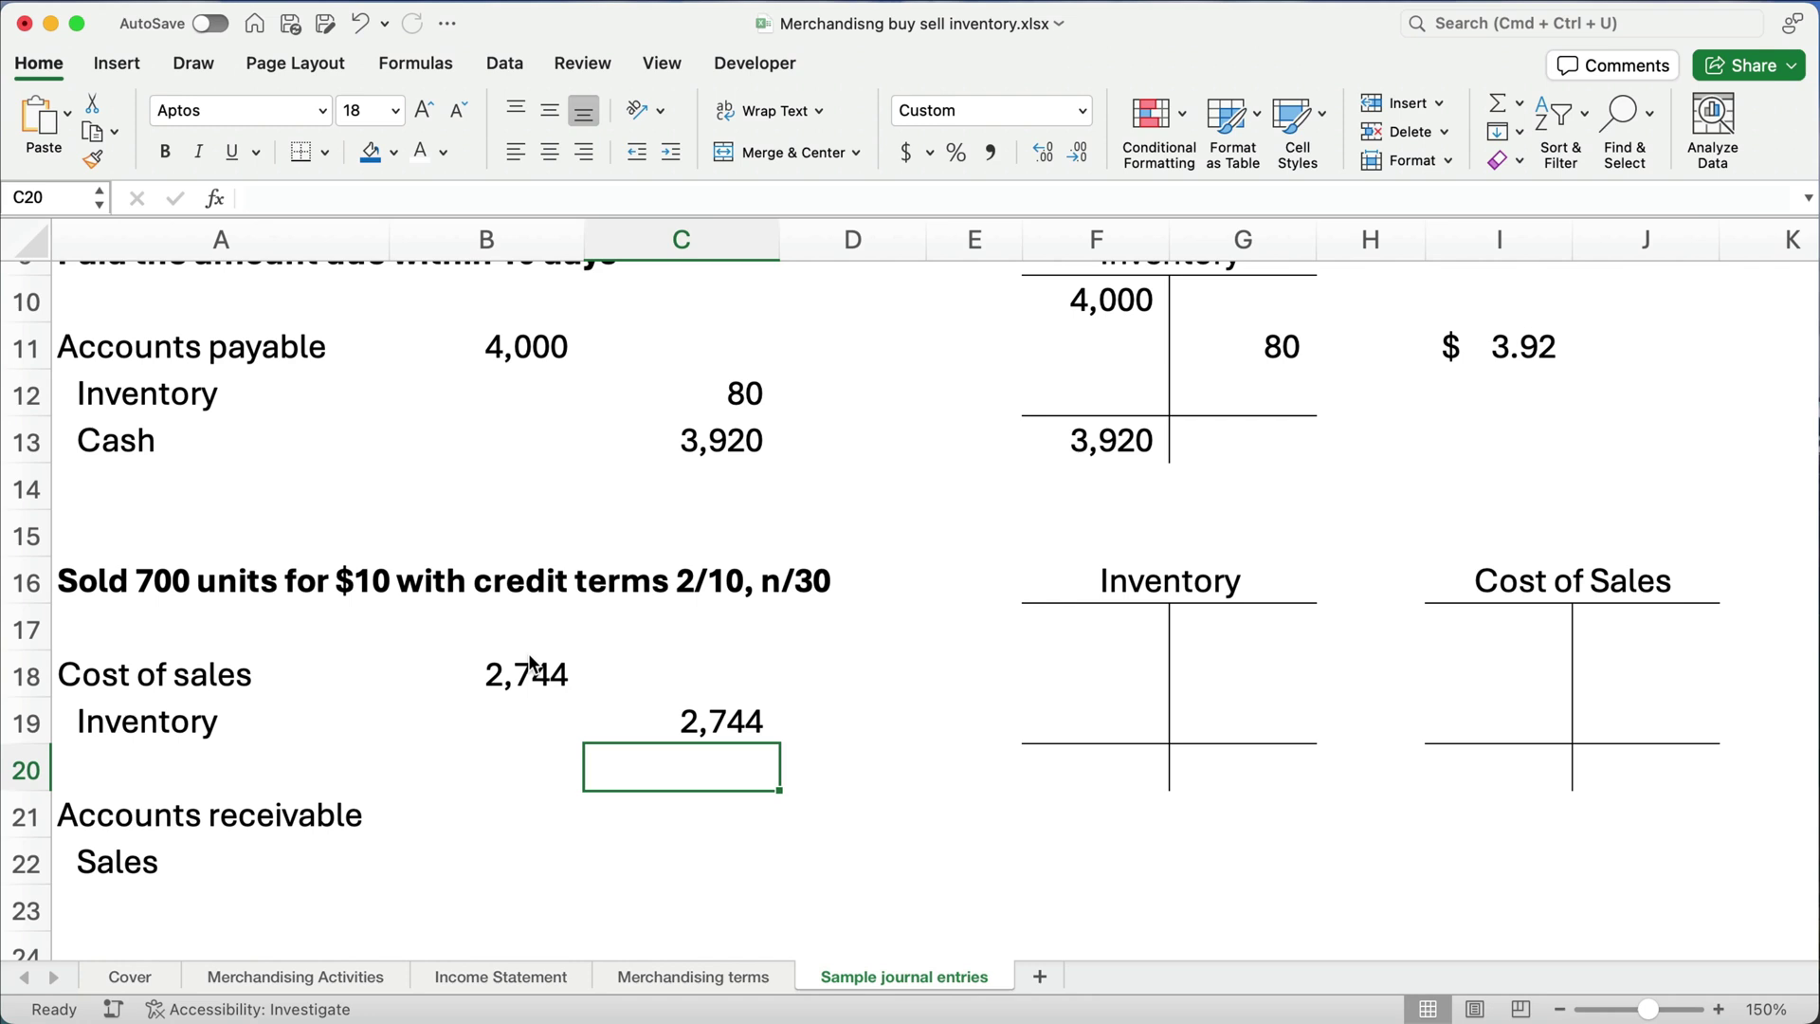
Step: Post the 2,744 debit to the Cost of Sales T-account
left_click(1506, 630)
type("2744")
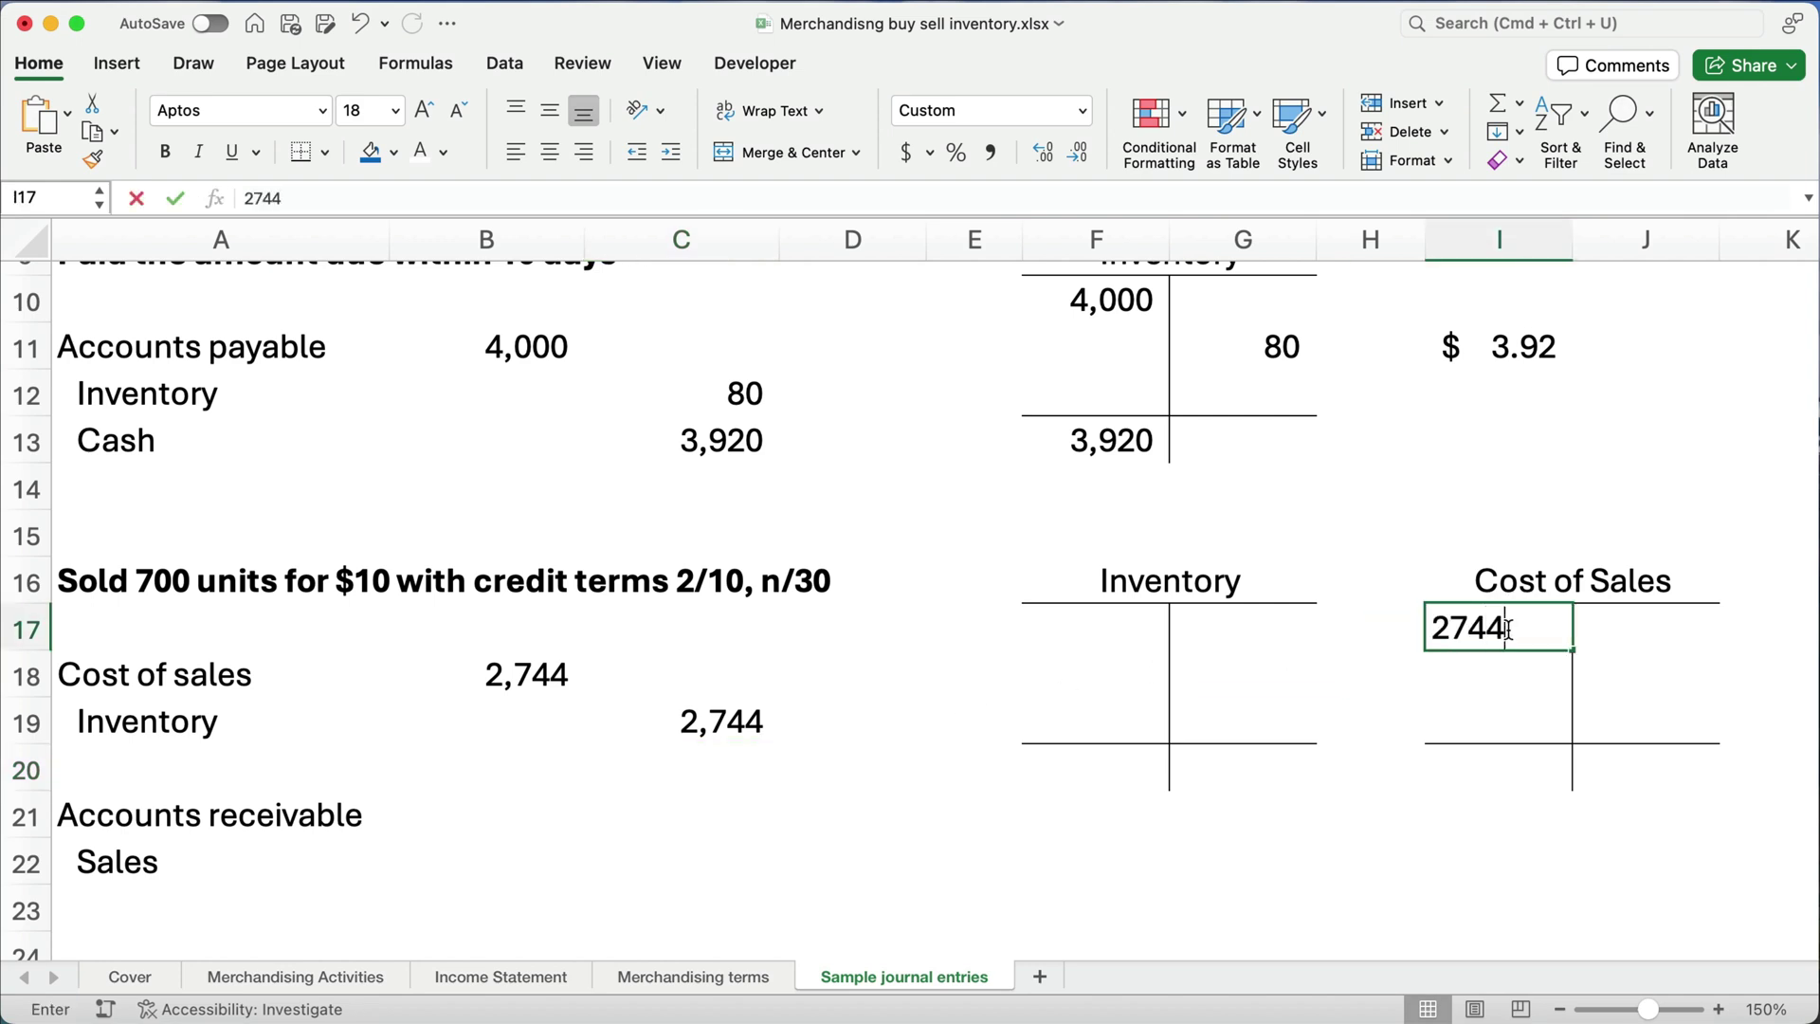
key("Return")
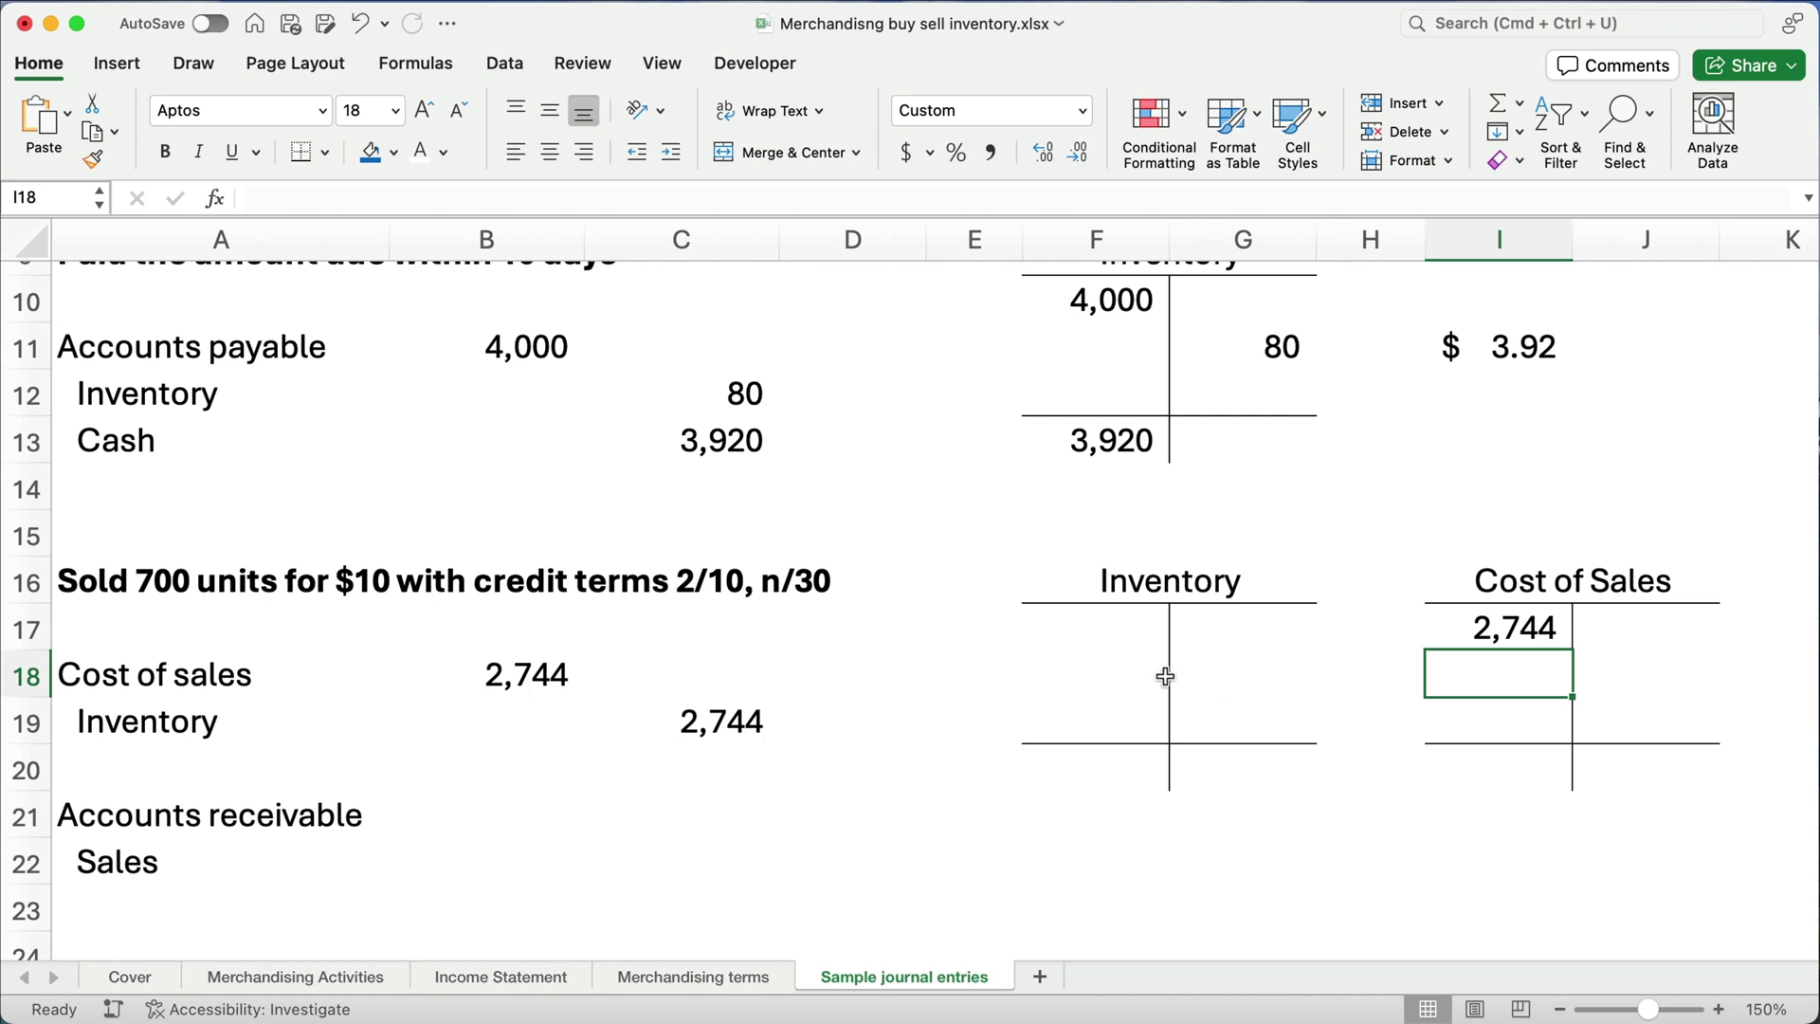
Step: Fill the Inventory T-account with a 4,000 debit and credits of 80 and 2,744
left_click(1101, 624)
type("4000")
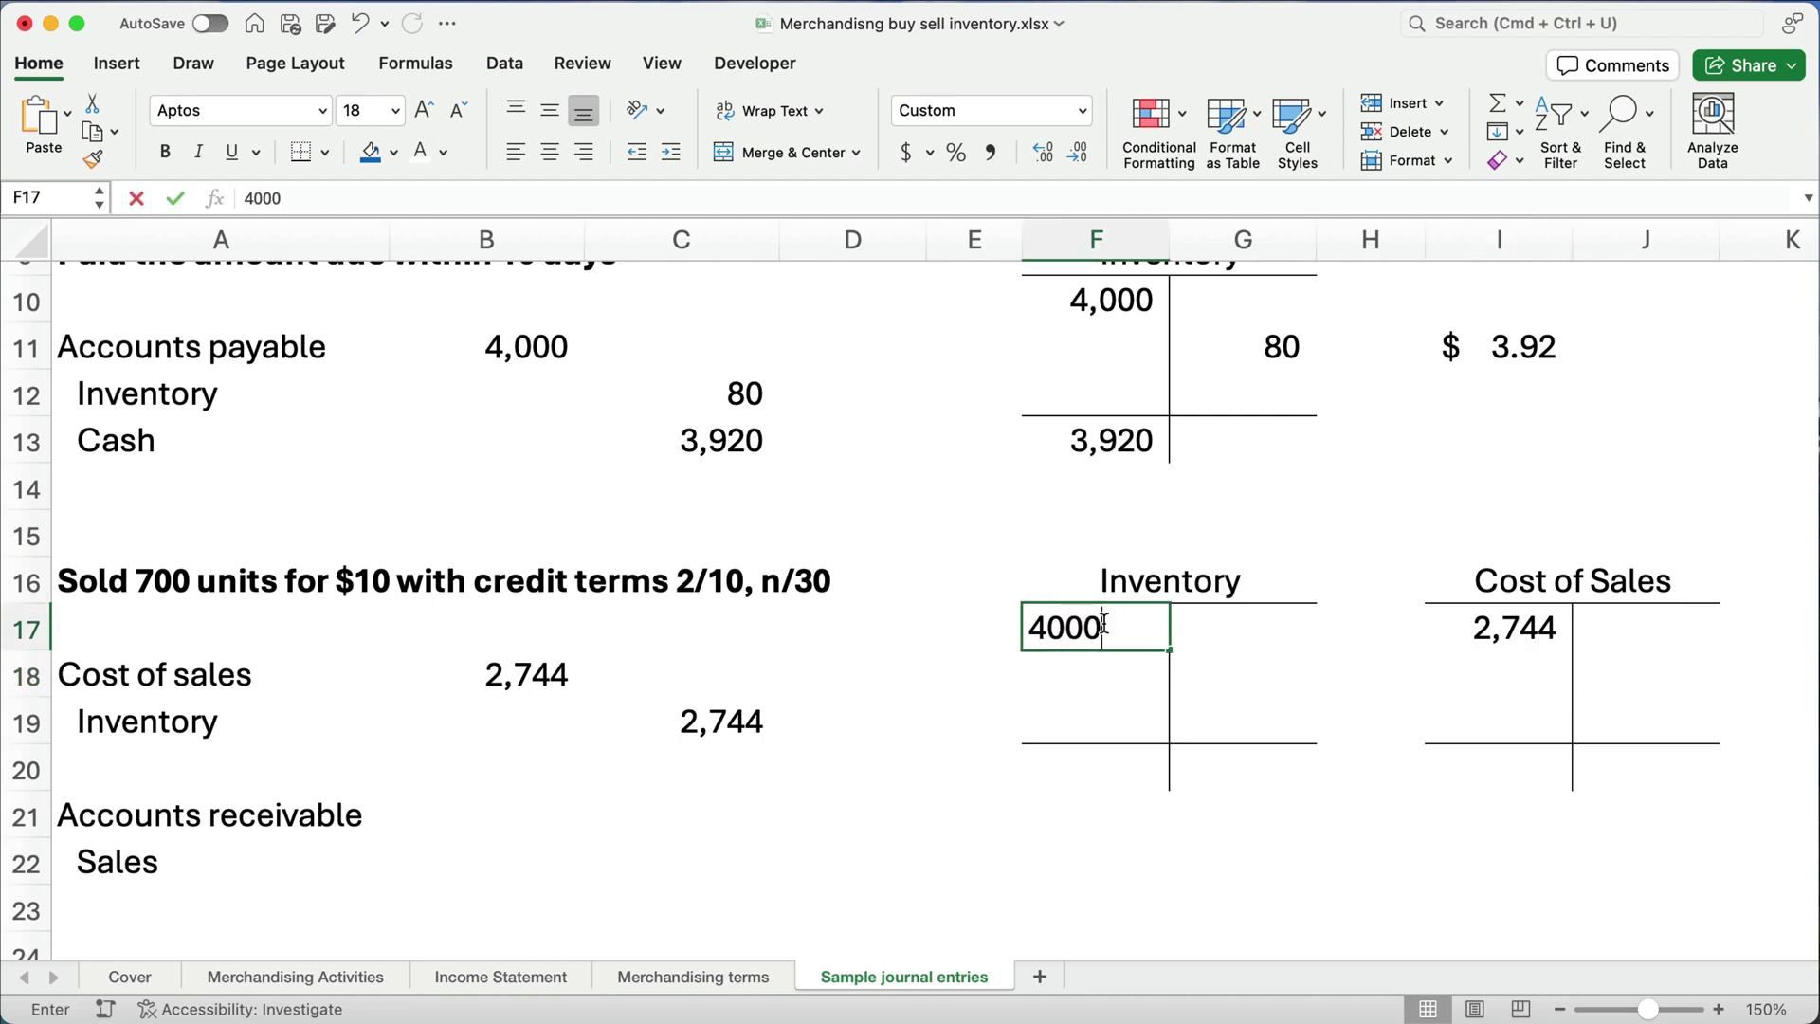
key("Tab")
key("Down")
type("80")
key("Return")
type("2744")
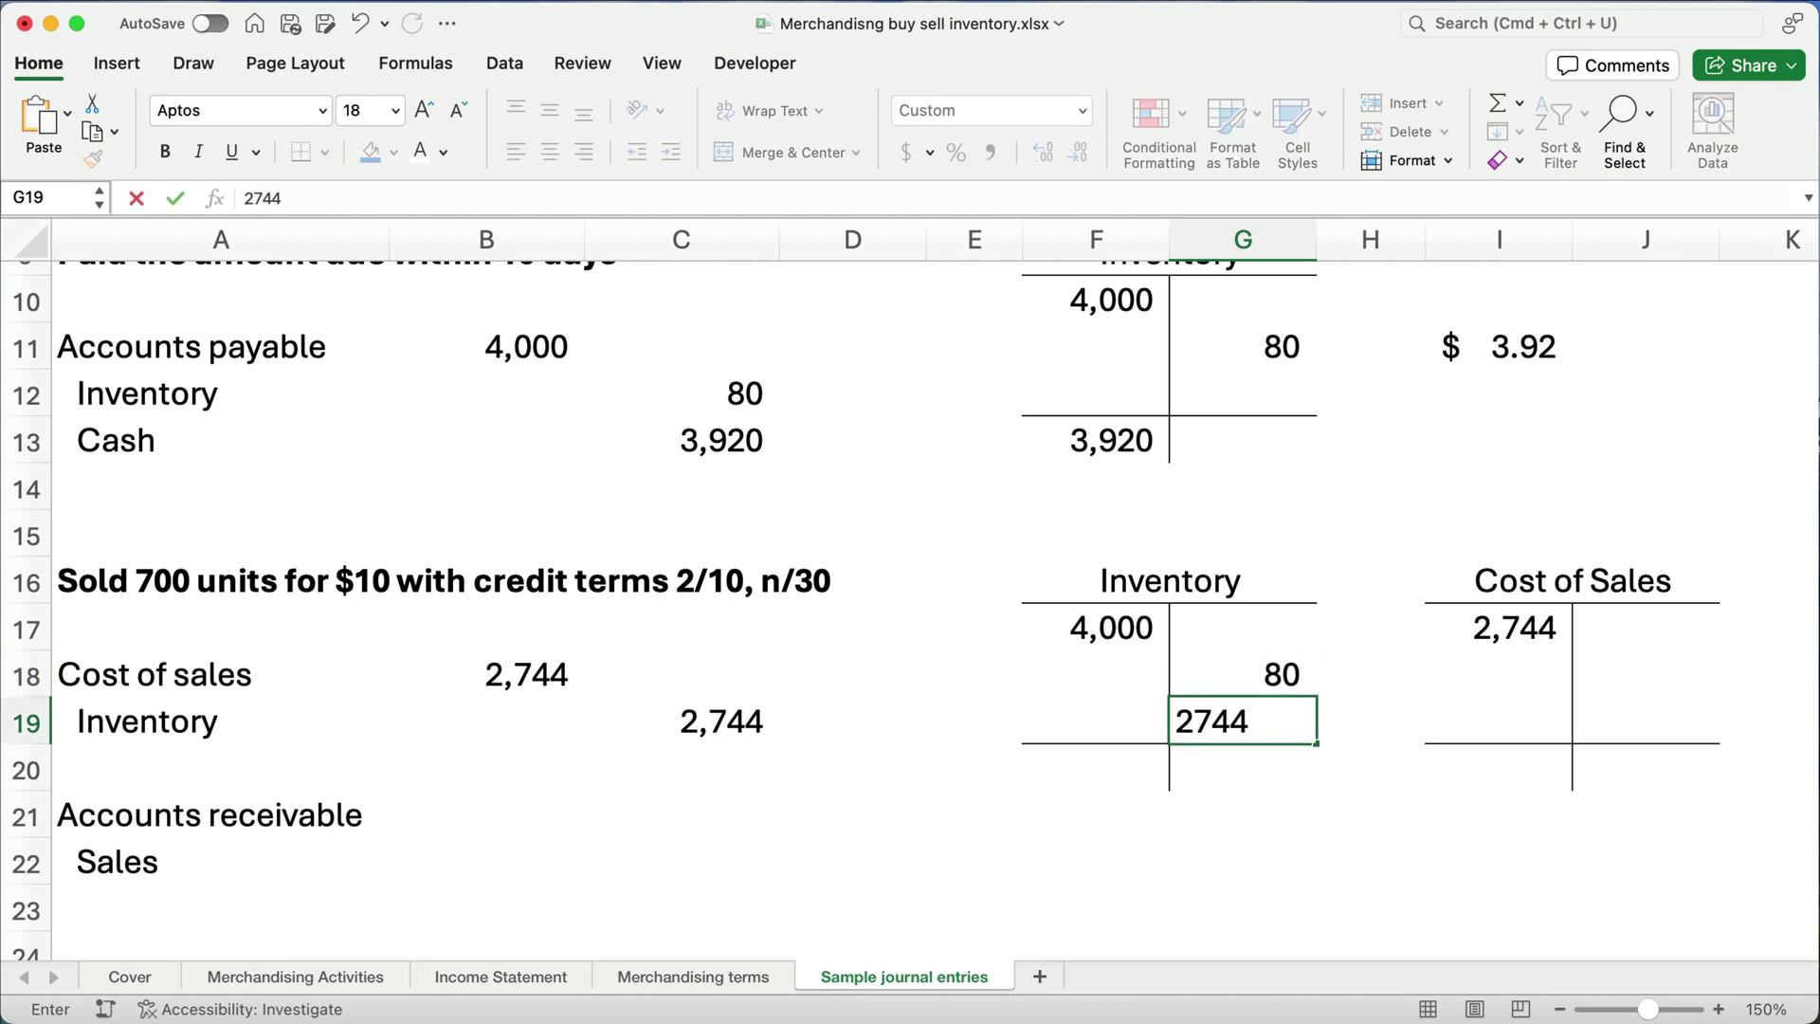
key("Return")
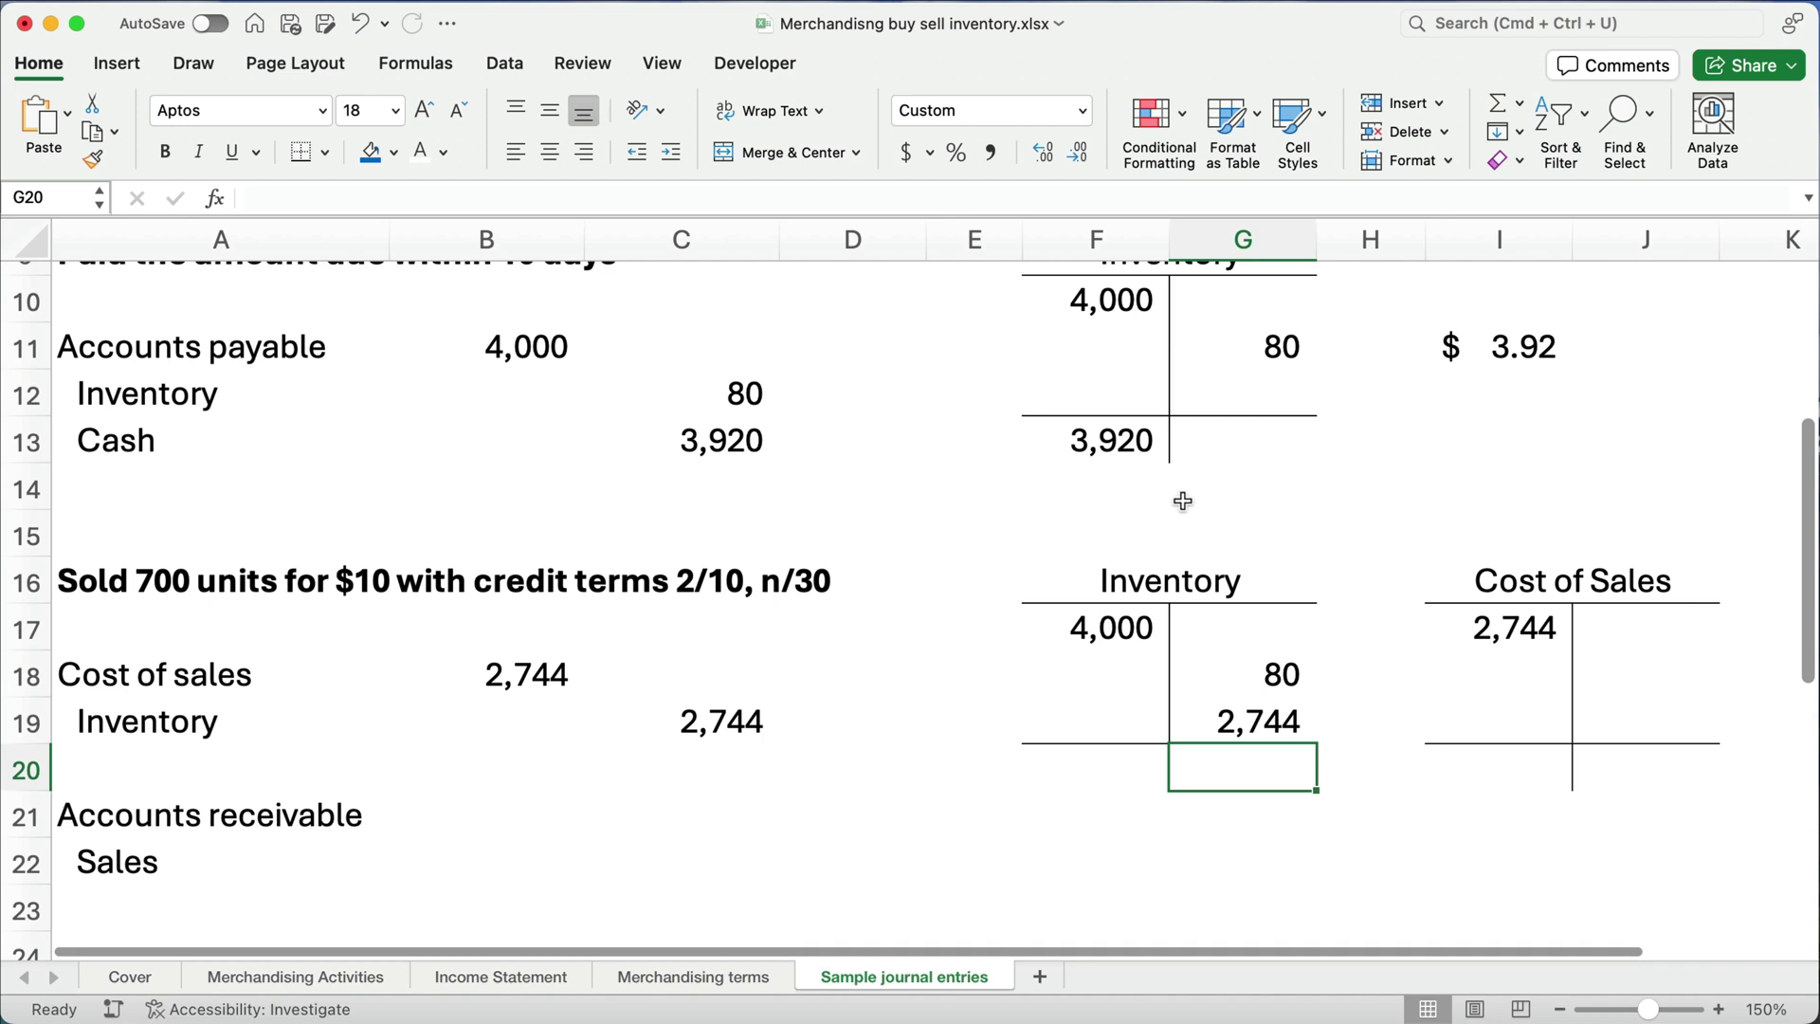
Step: Compute the 1,176 Inventory balance in F20 as =F17-G18-G19
left_click(661, 740)
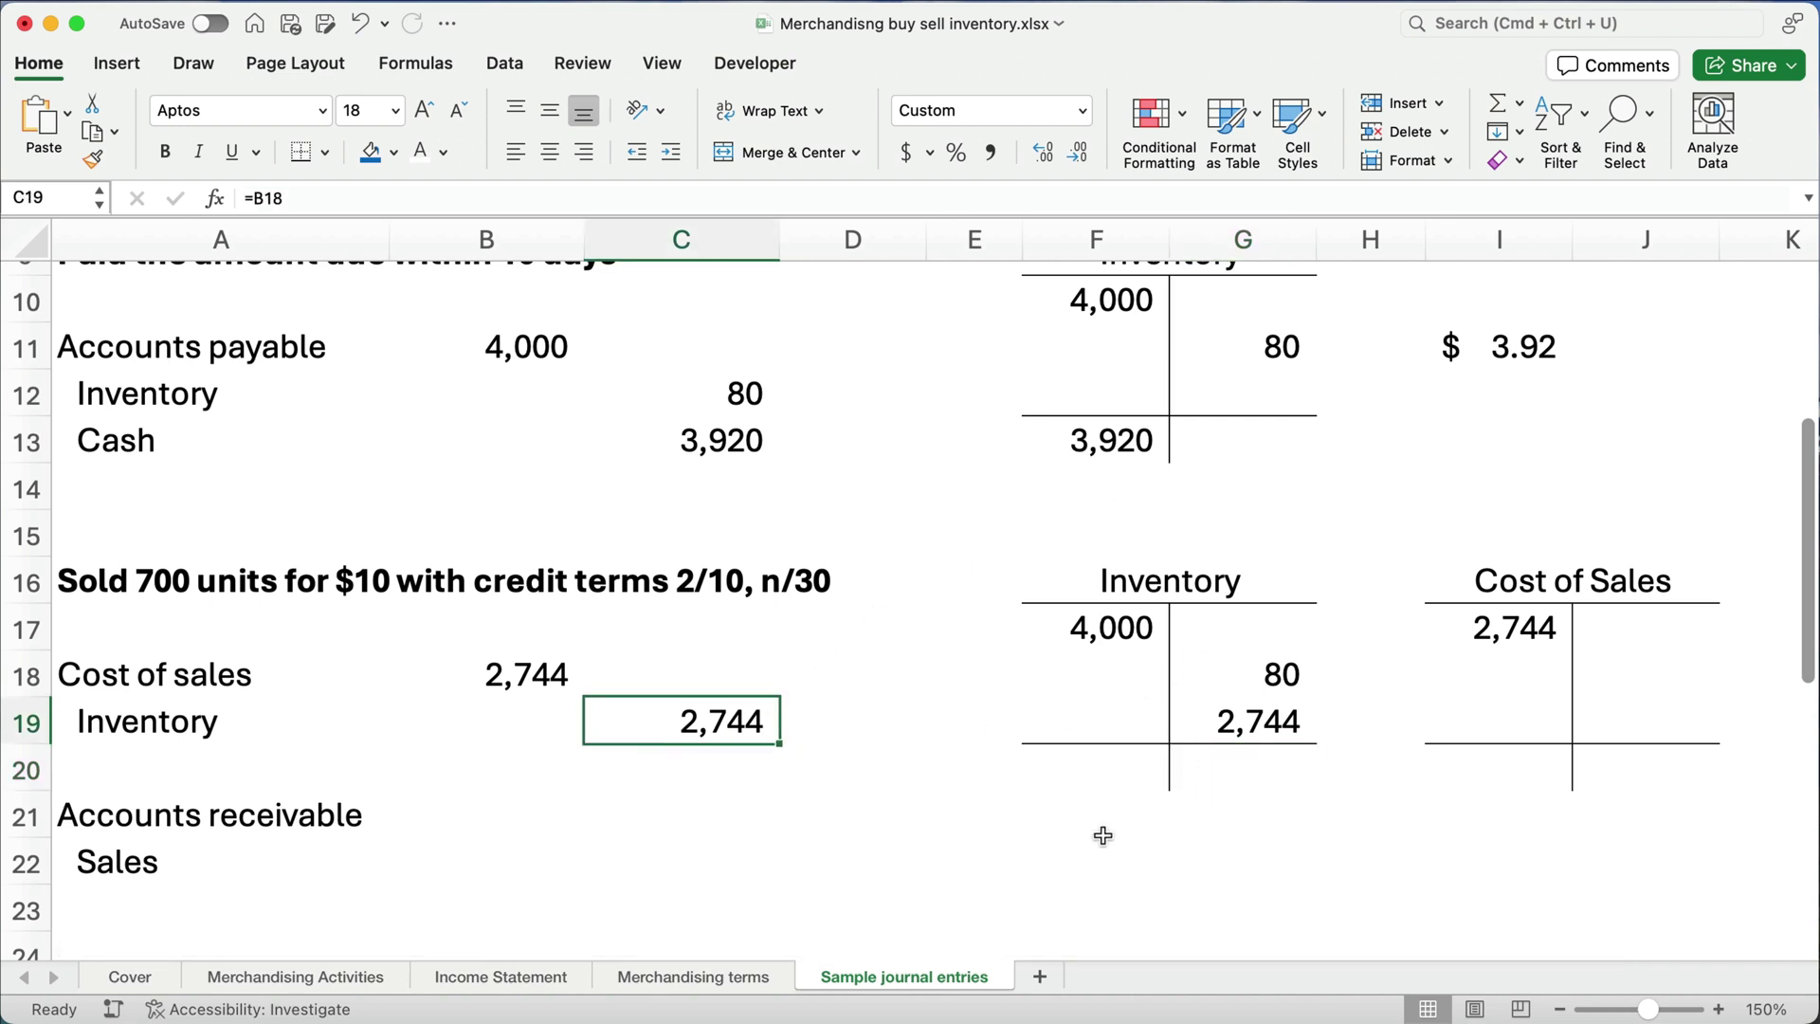
left_click(1101, 760)
type("=")
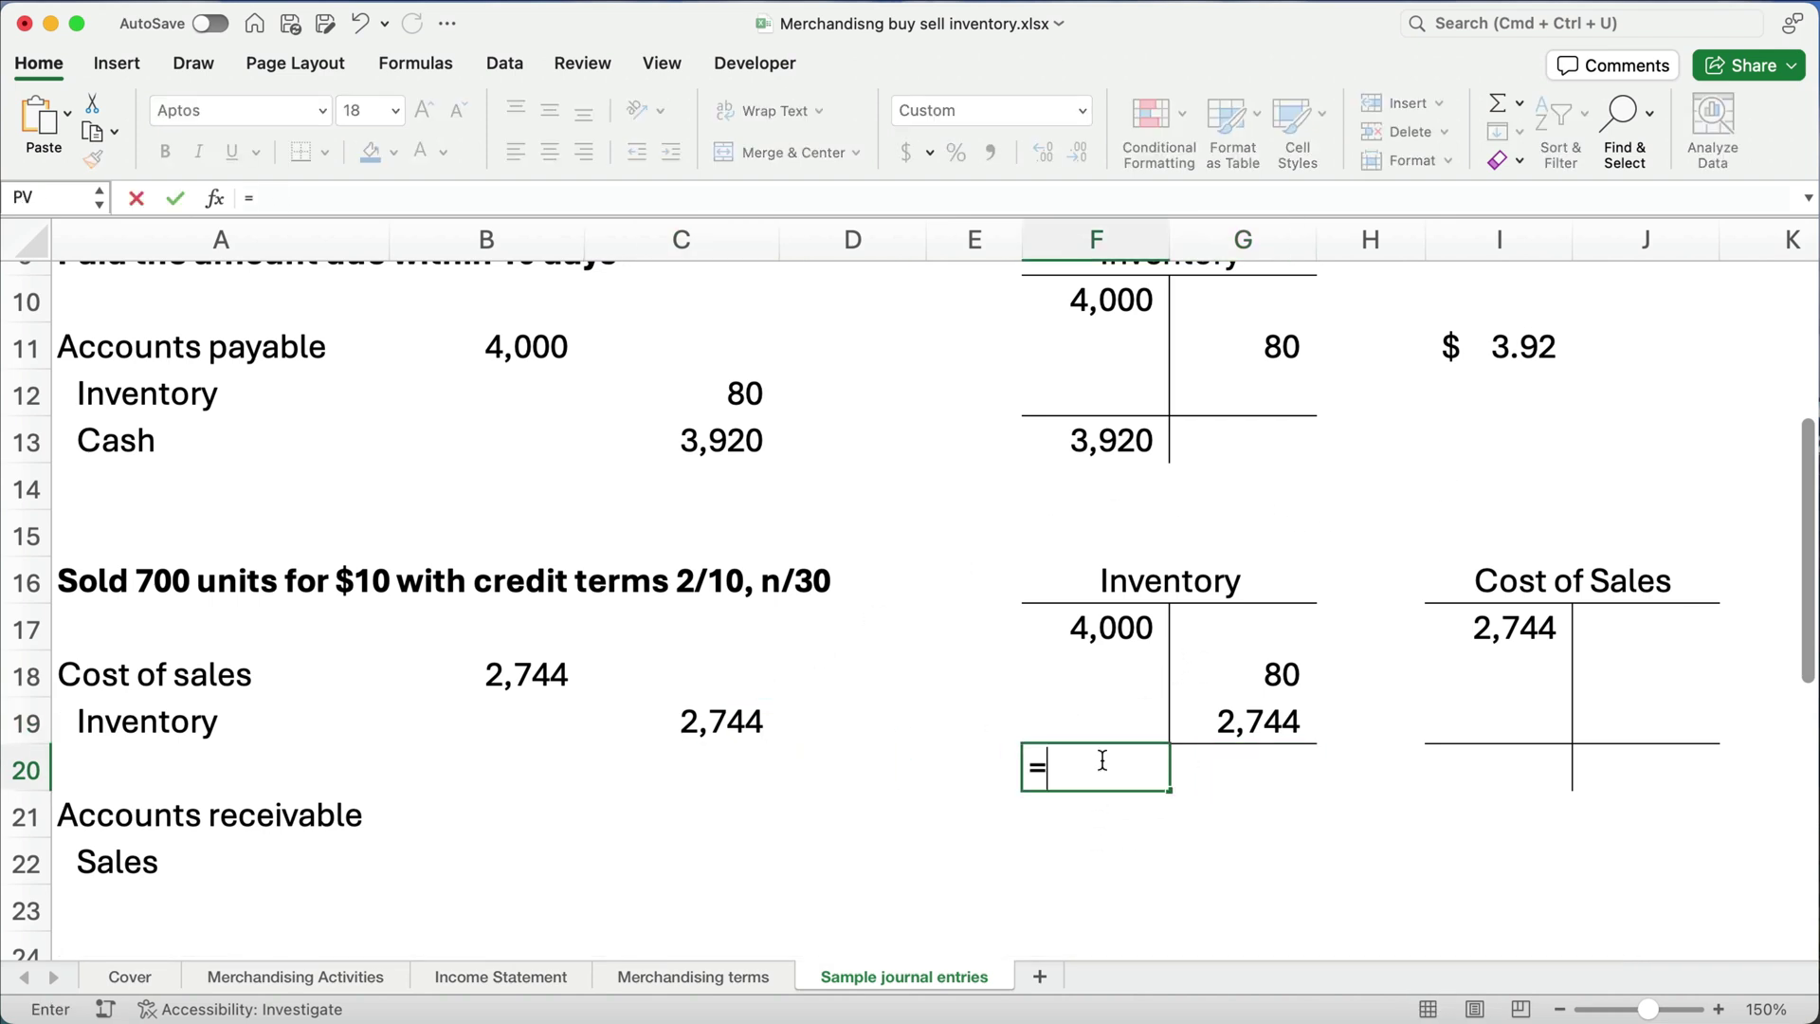
key("Up")
key("Up")
key("Up")
type("-")
left_click(1223, 674)
type("-")
left_click(1250, 728)
key("Return")
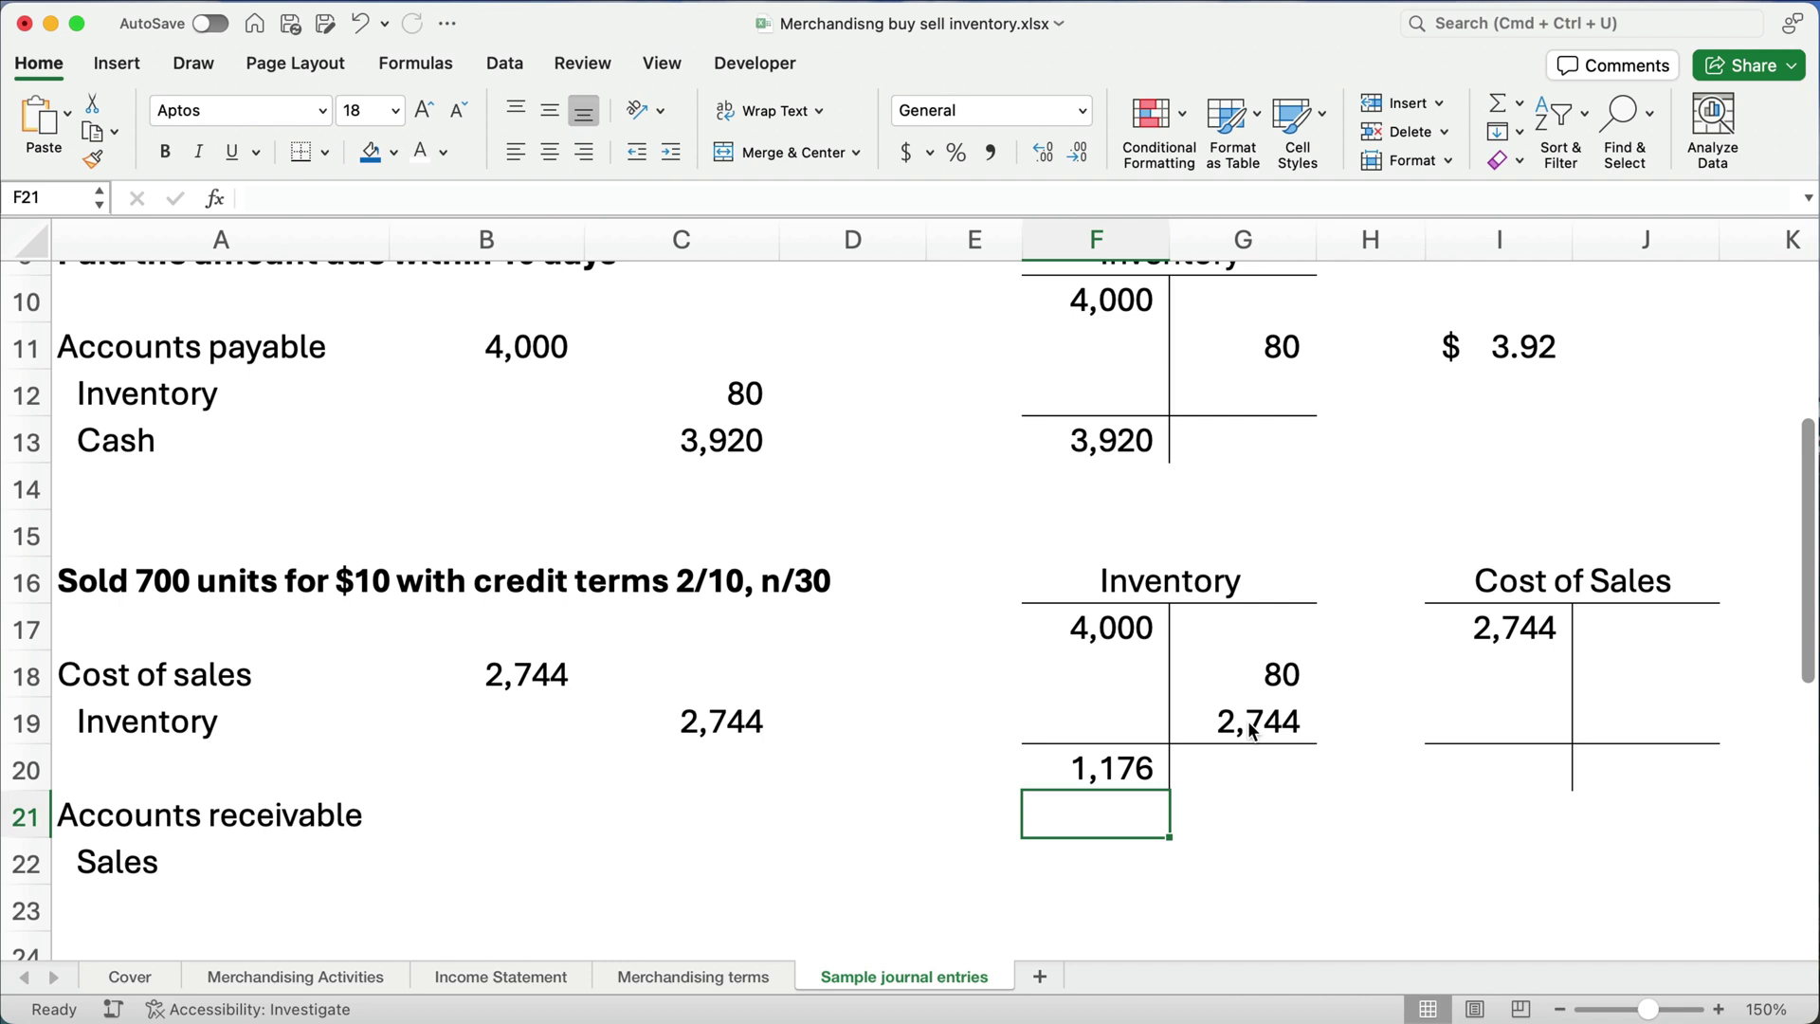
Step: Review the 3.92 unit cost and Inventory balance formulas
left_click(1514, 343)
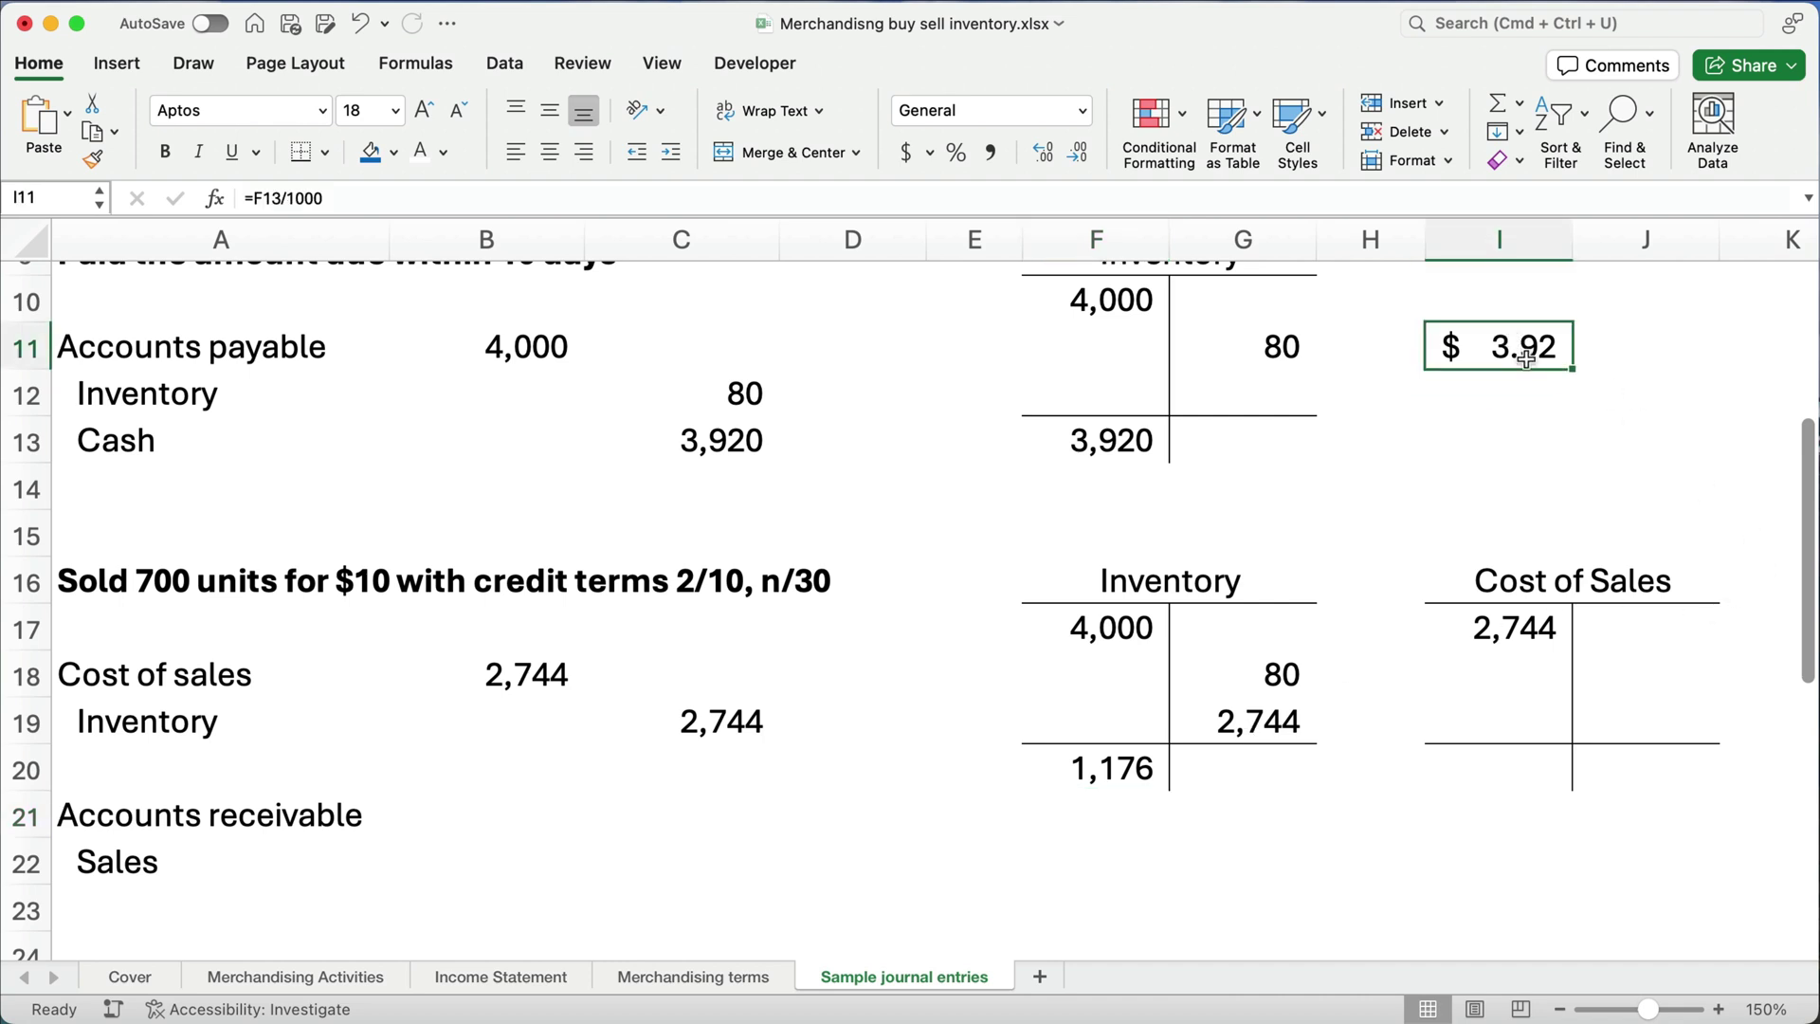
left_click(1090, 770)
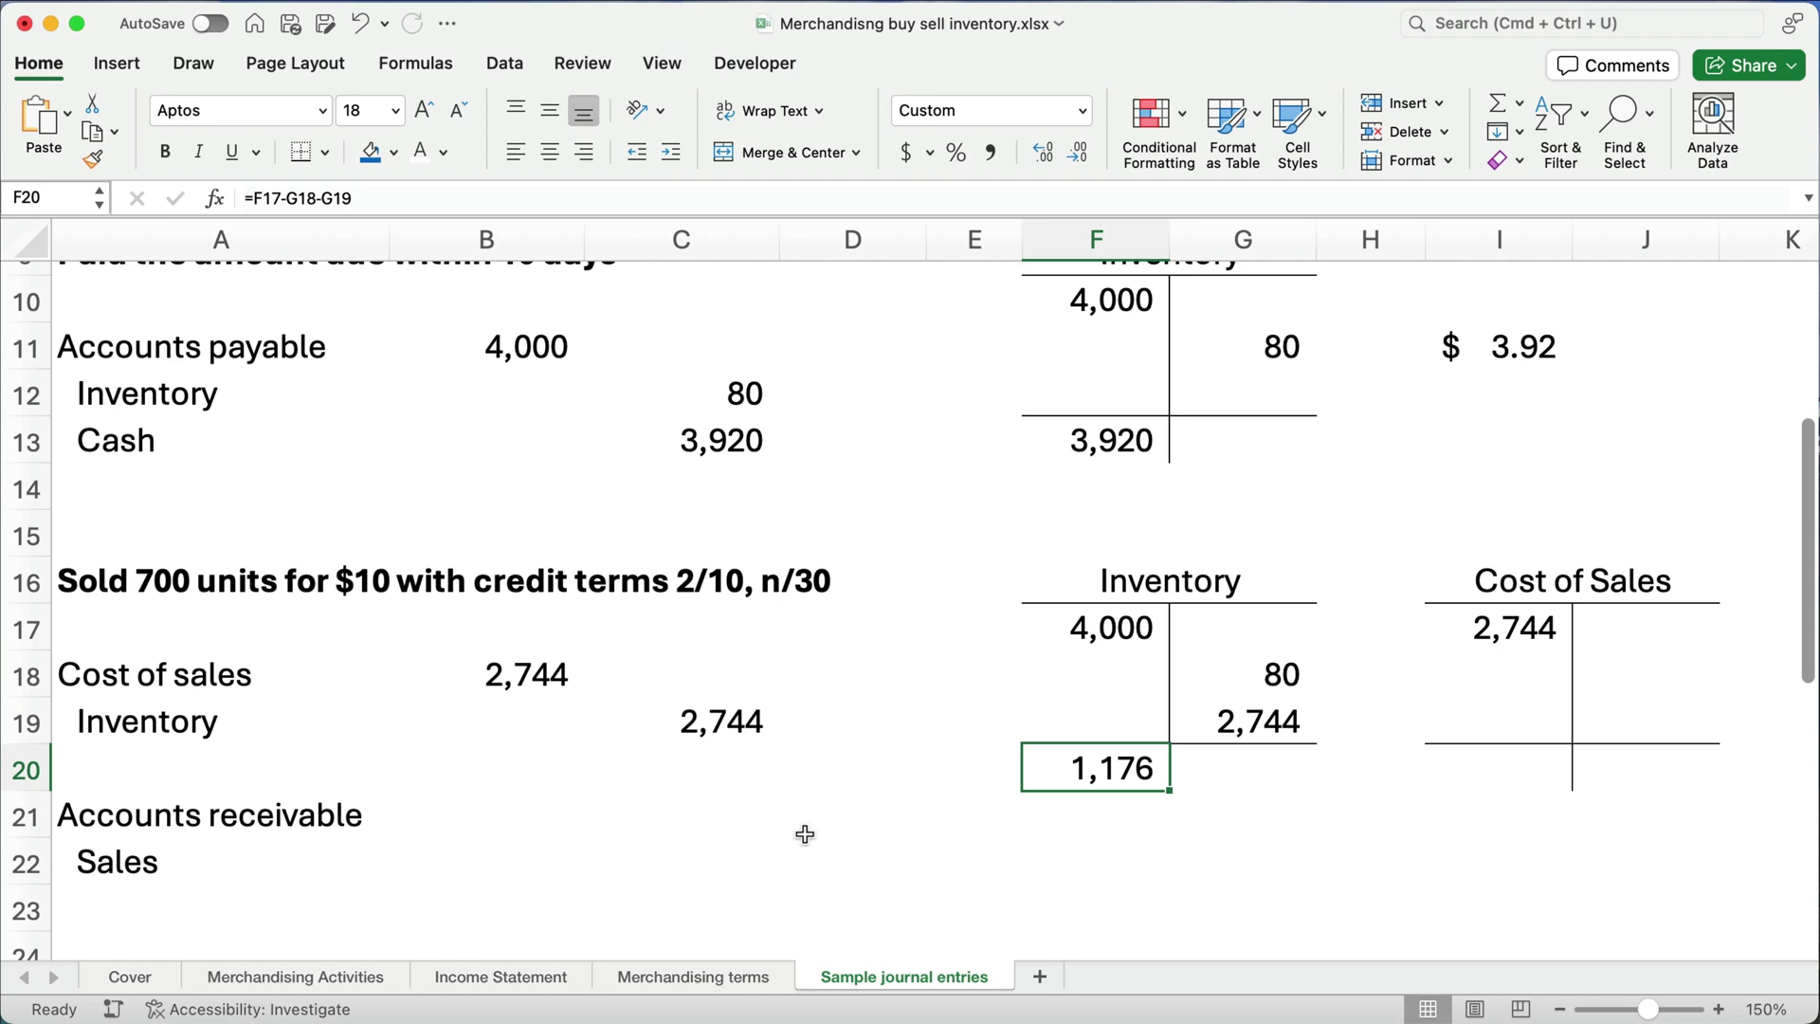
left_click(516, 819)
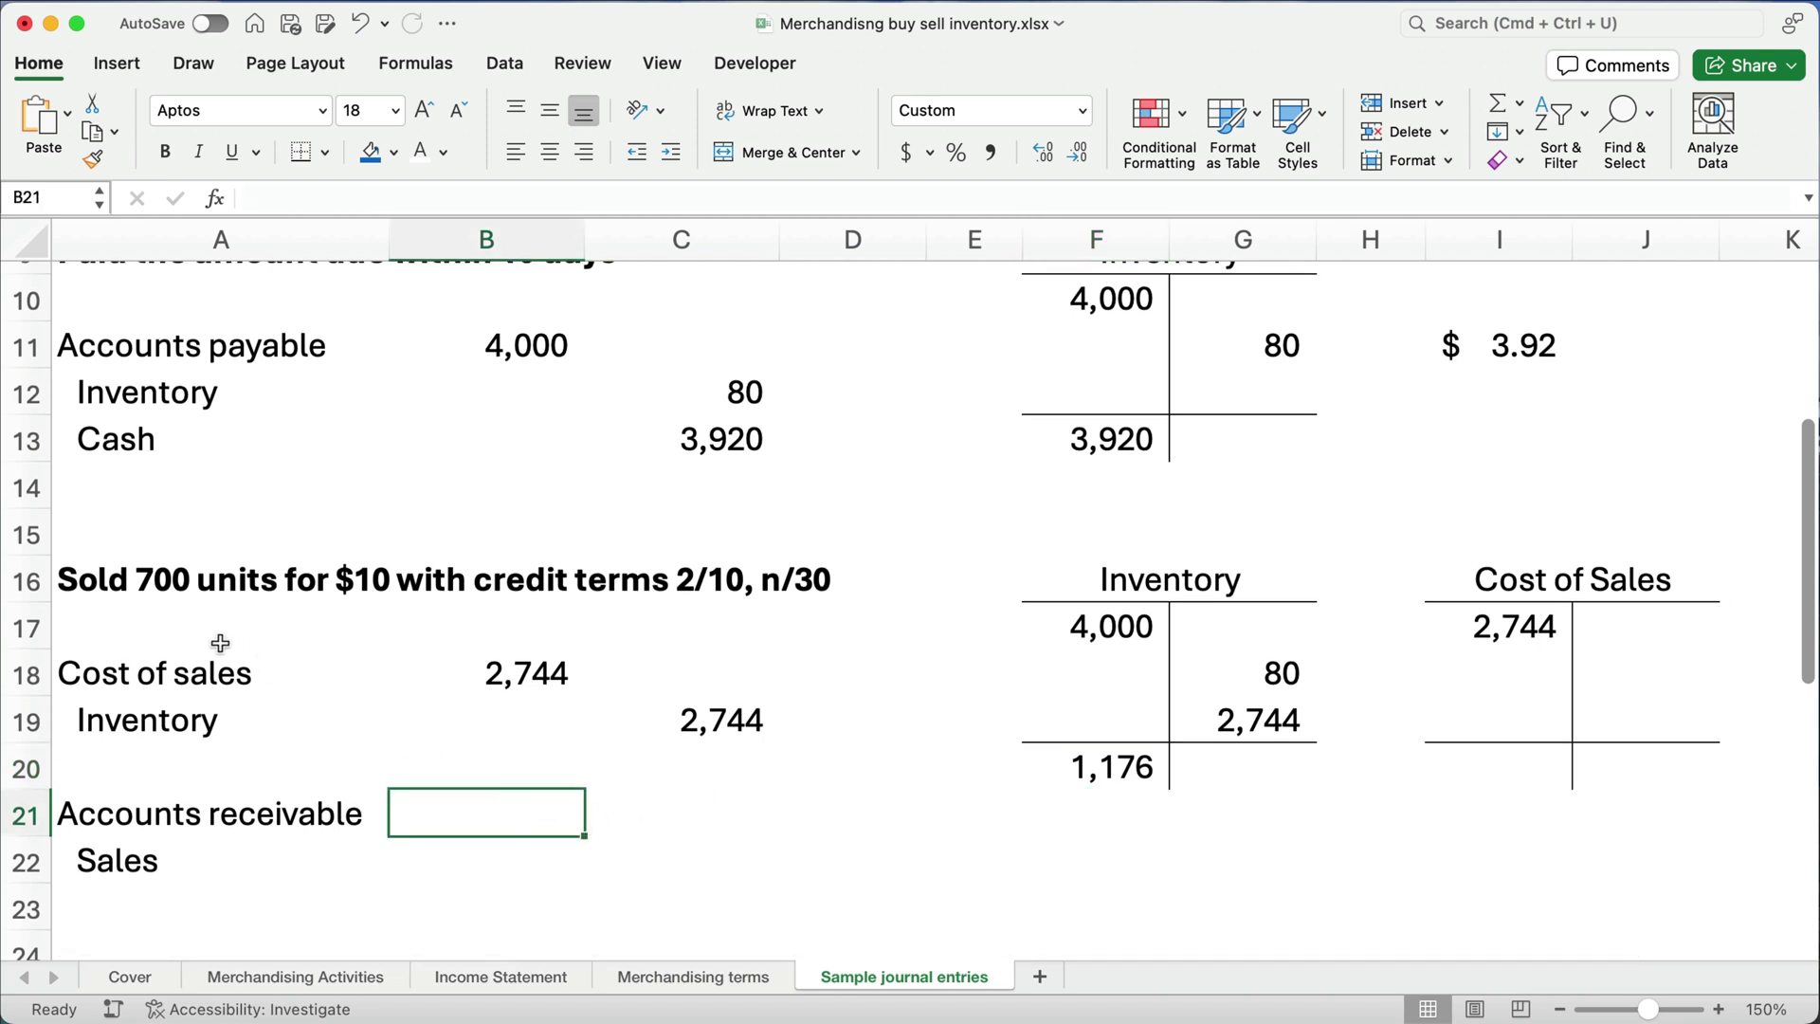
Step: Debit Accounts receivable =700*10 (7,000) in B21 and credit Sales 7,000 in C22
type("=70")
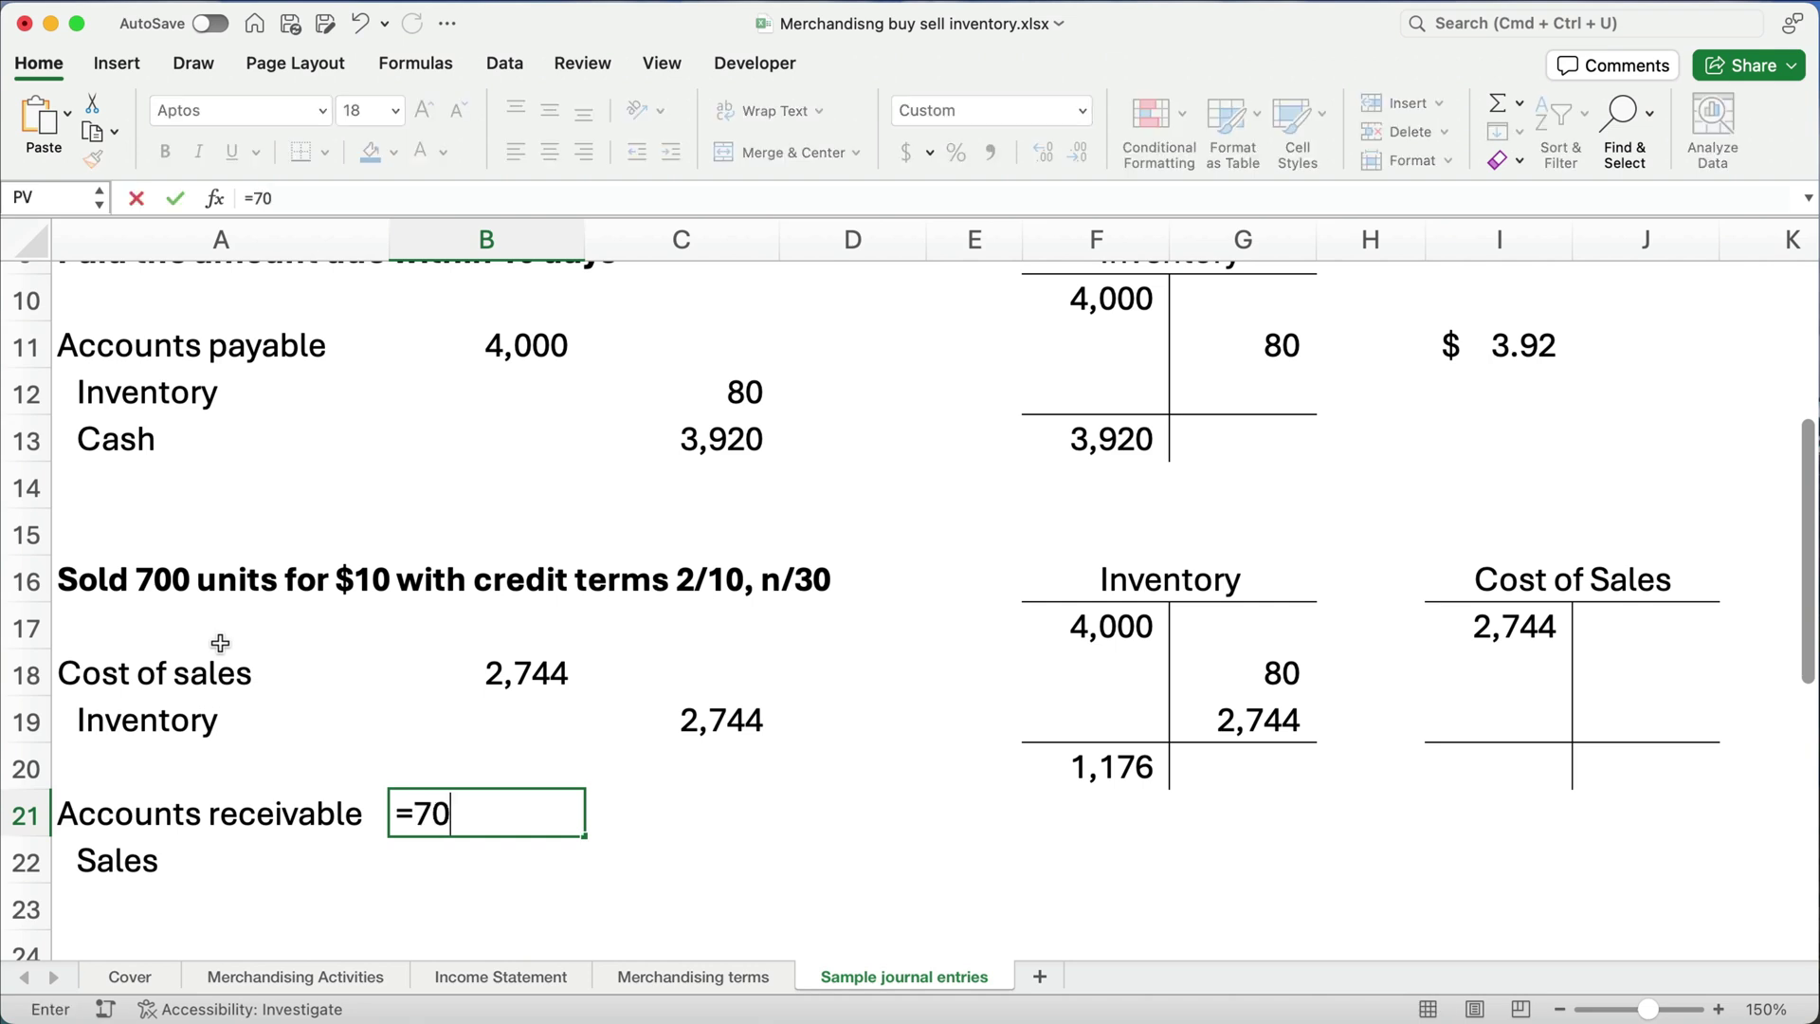
type("0*10")
key("Return")
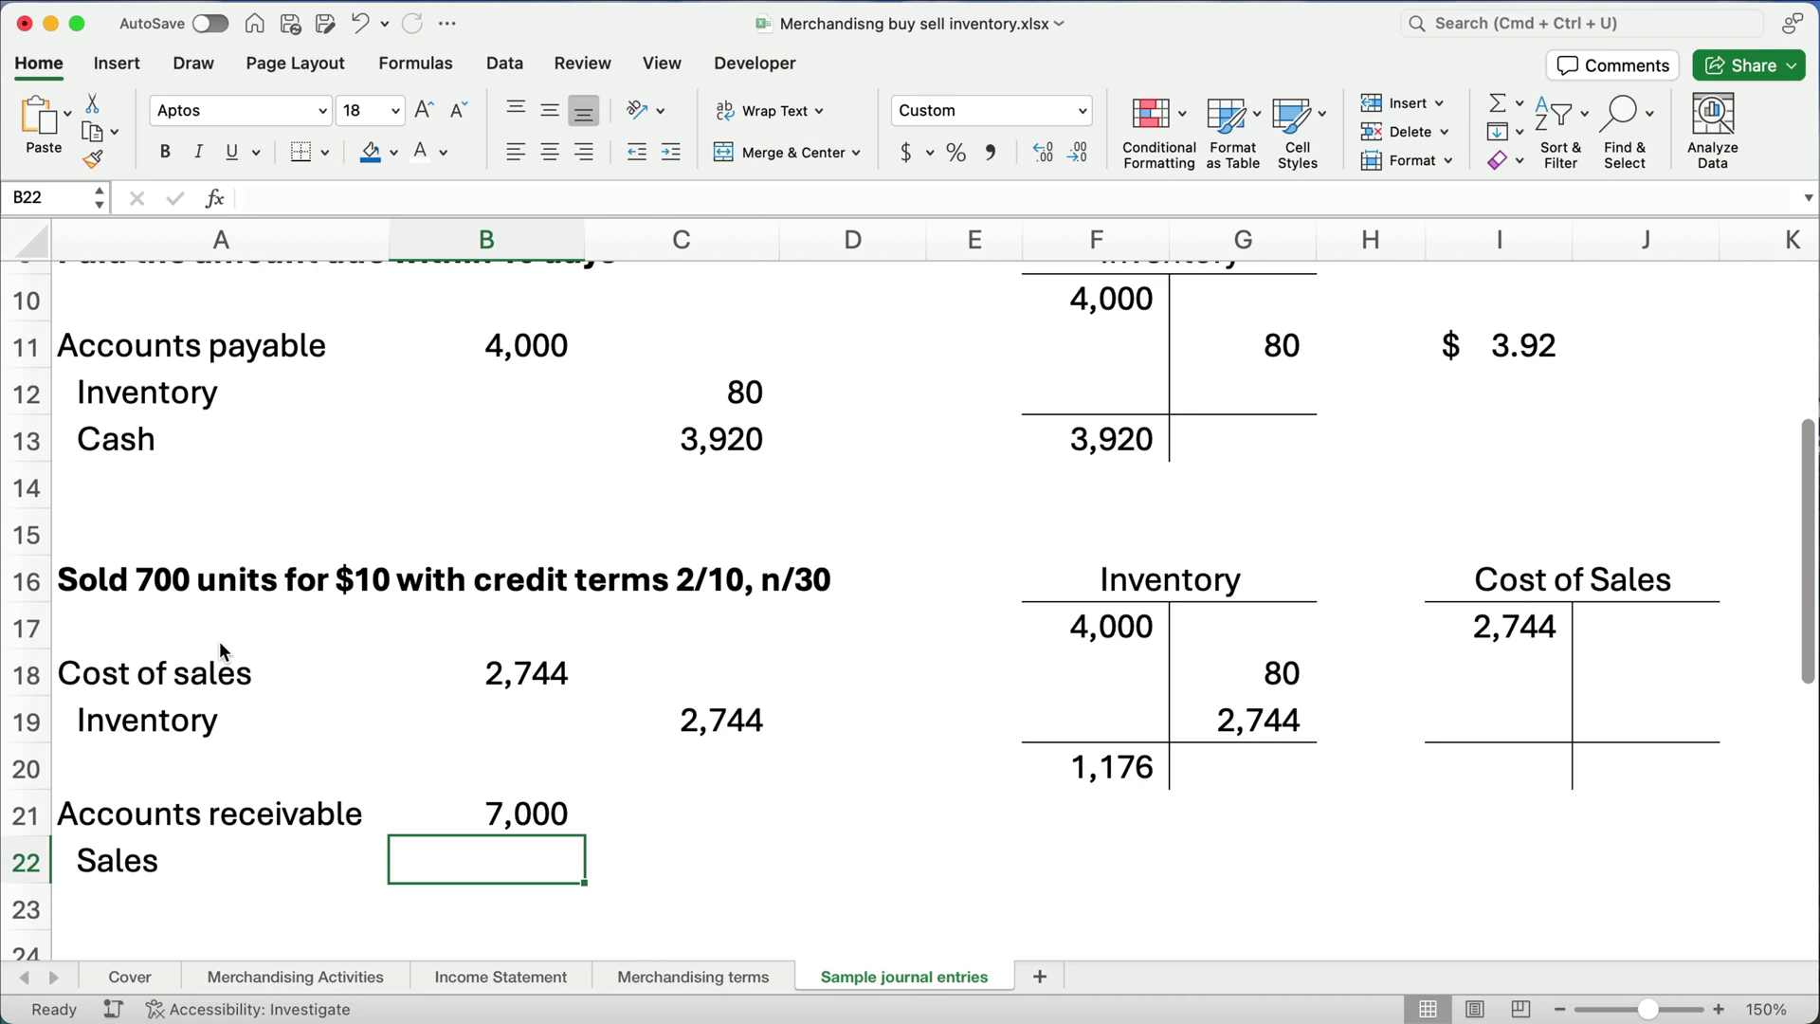
key("Right")
type("7000")
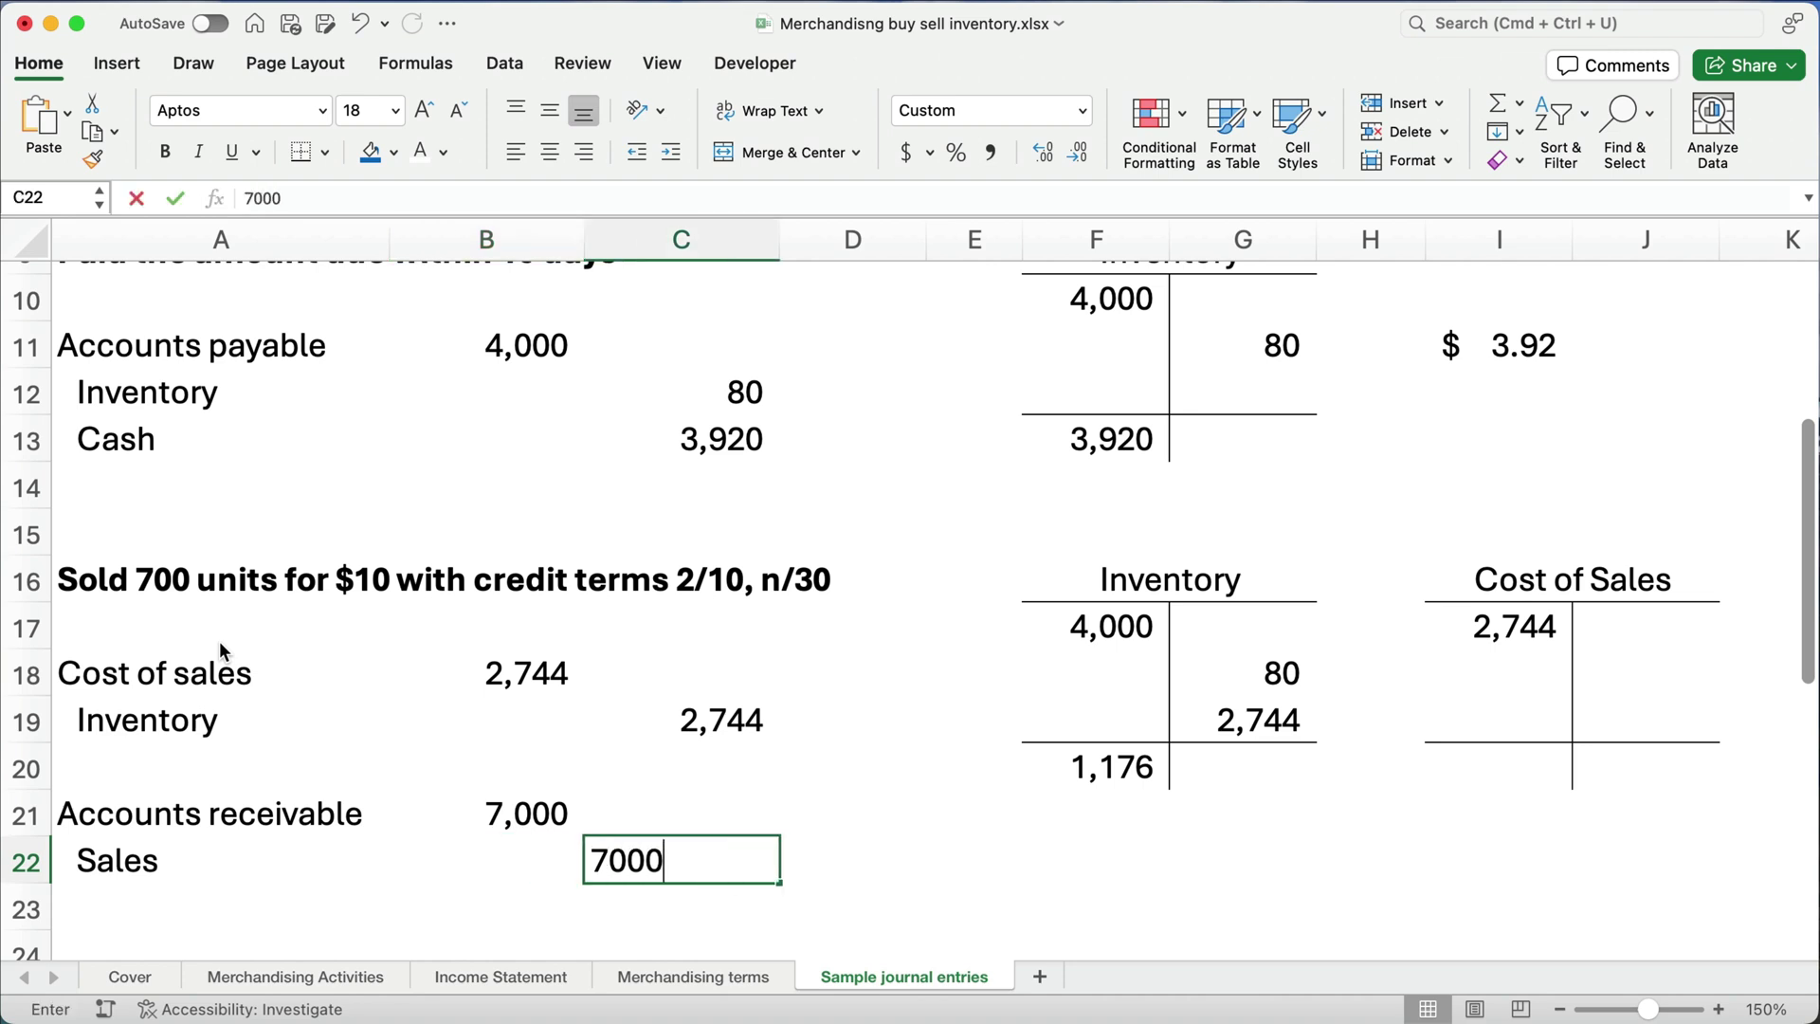
key("Return")
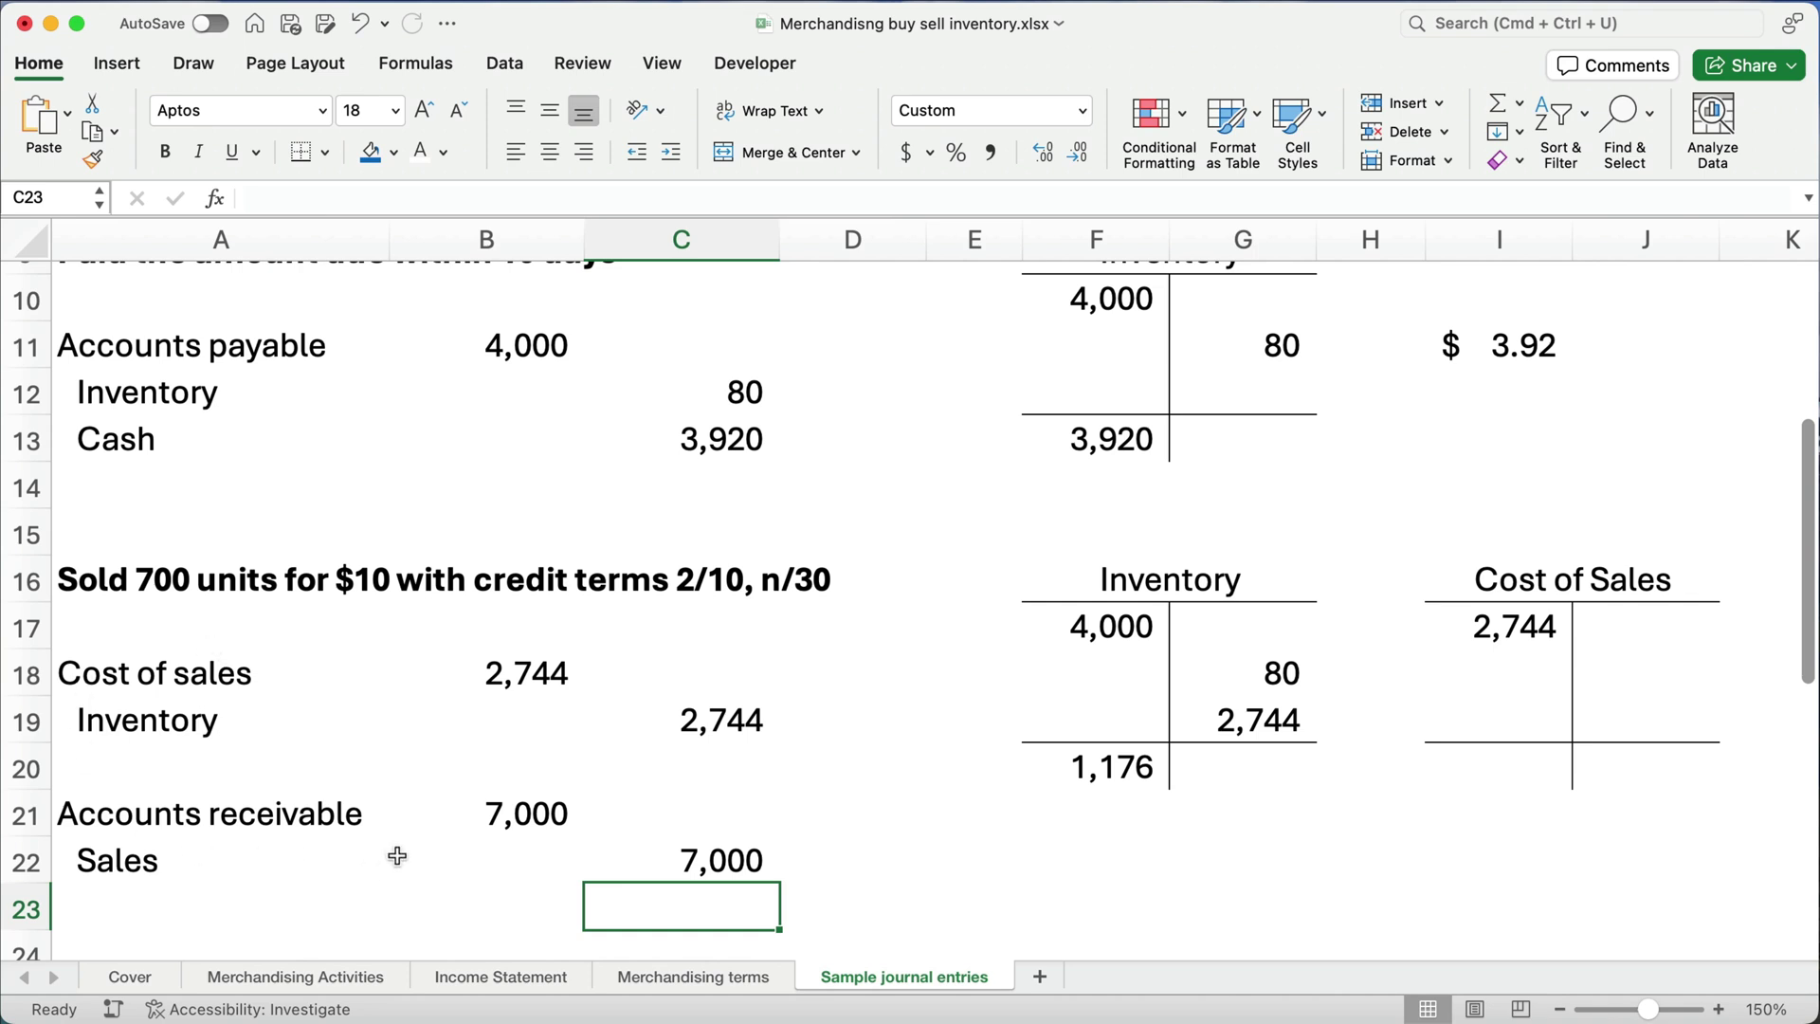
left_click(518, 813)
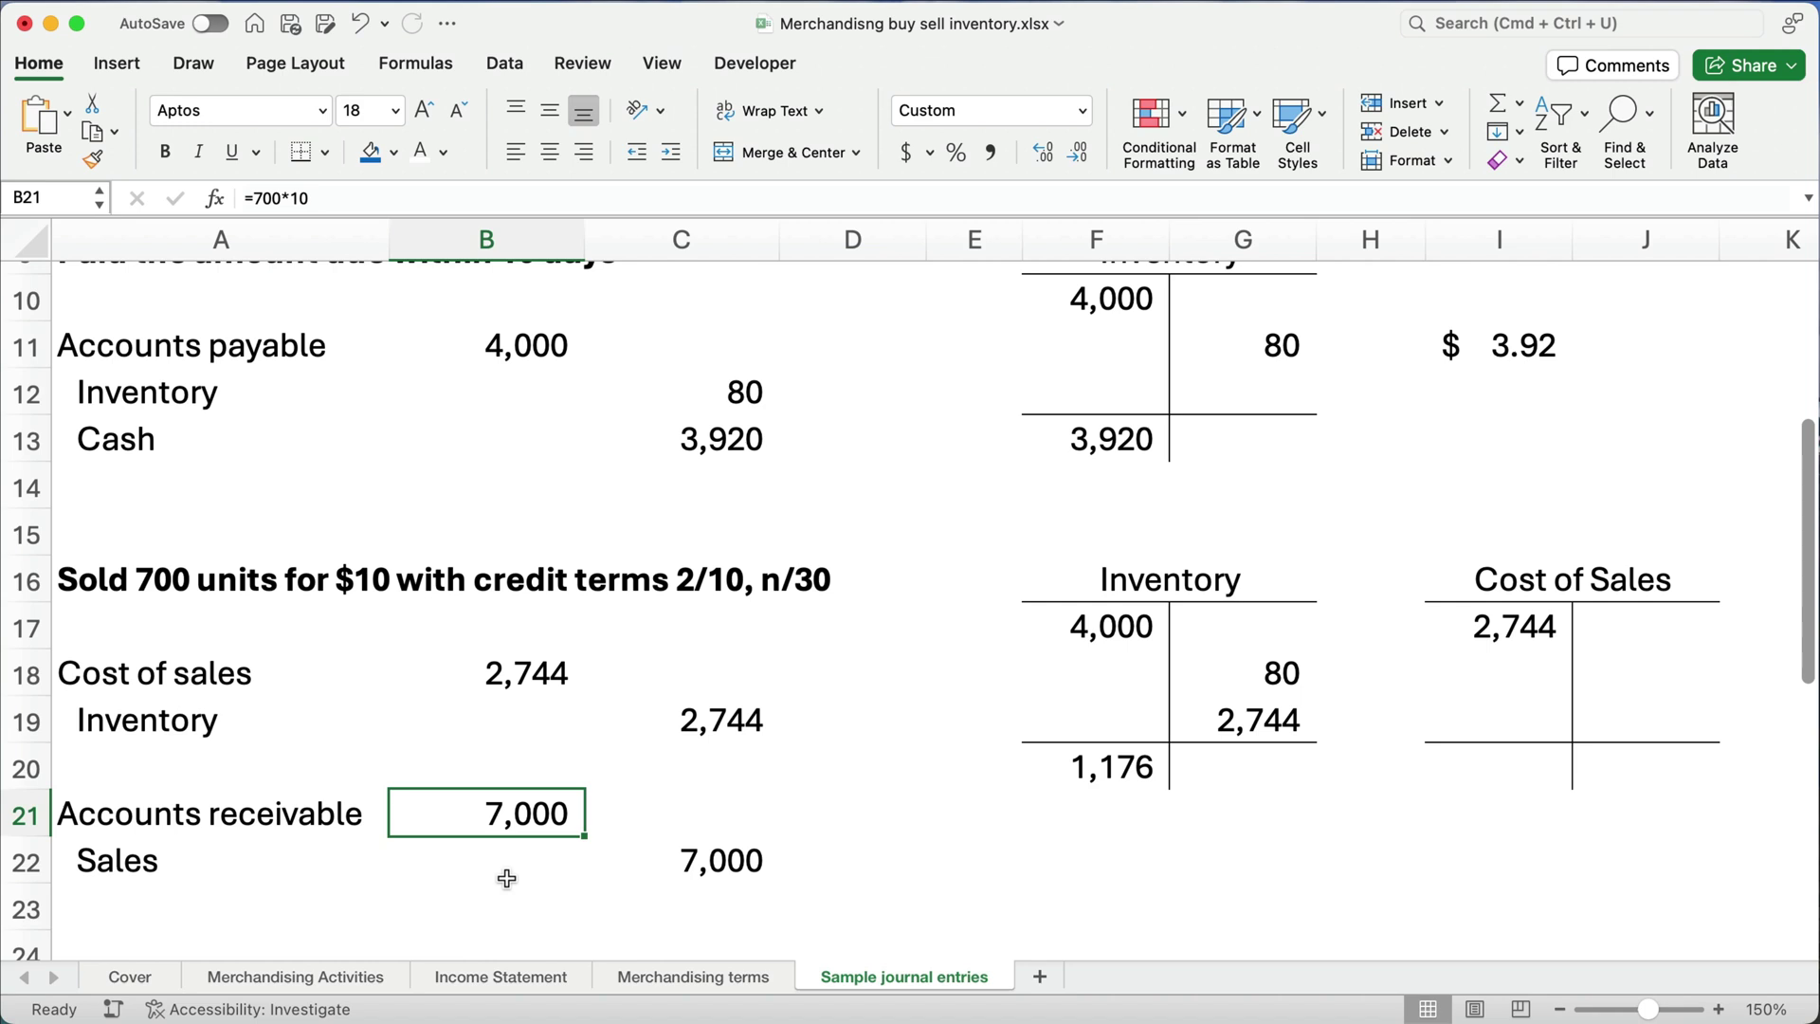
Step: Post 7,000 to the credit side of the Sales T-account
scroll(474, 843, "down", 5)
scroll(388, 786, "down", 2)
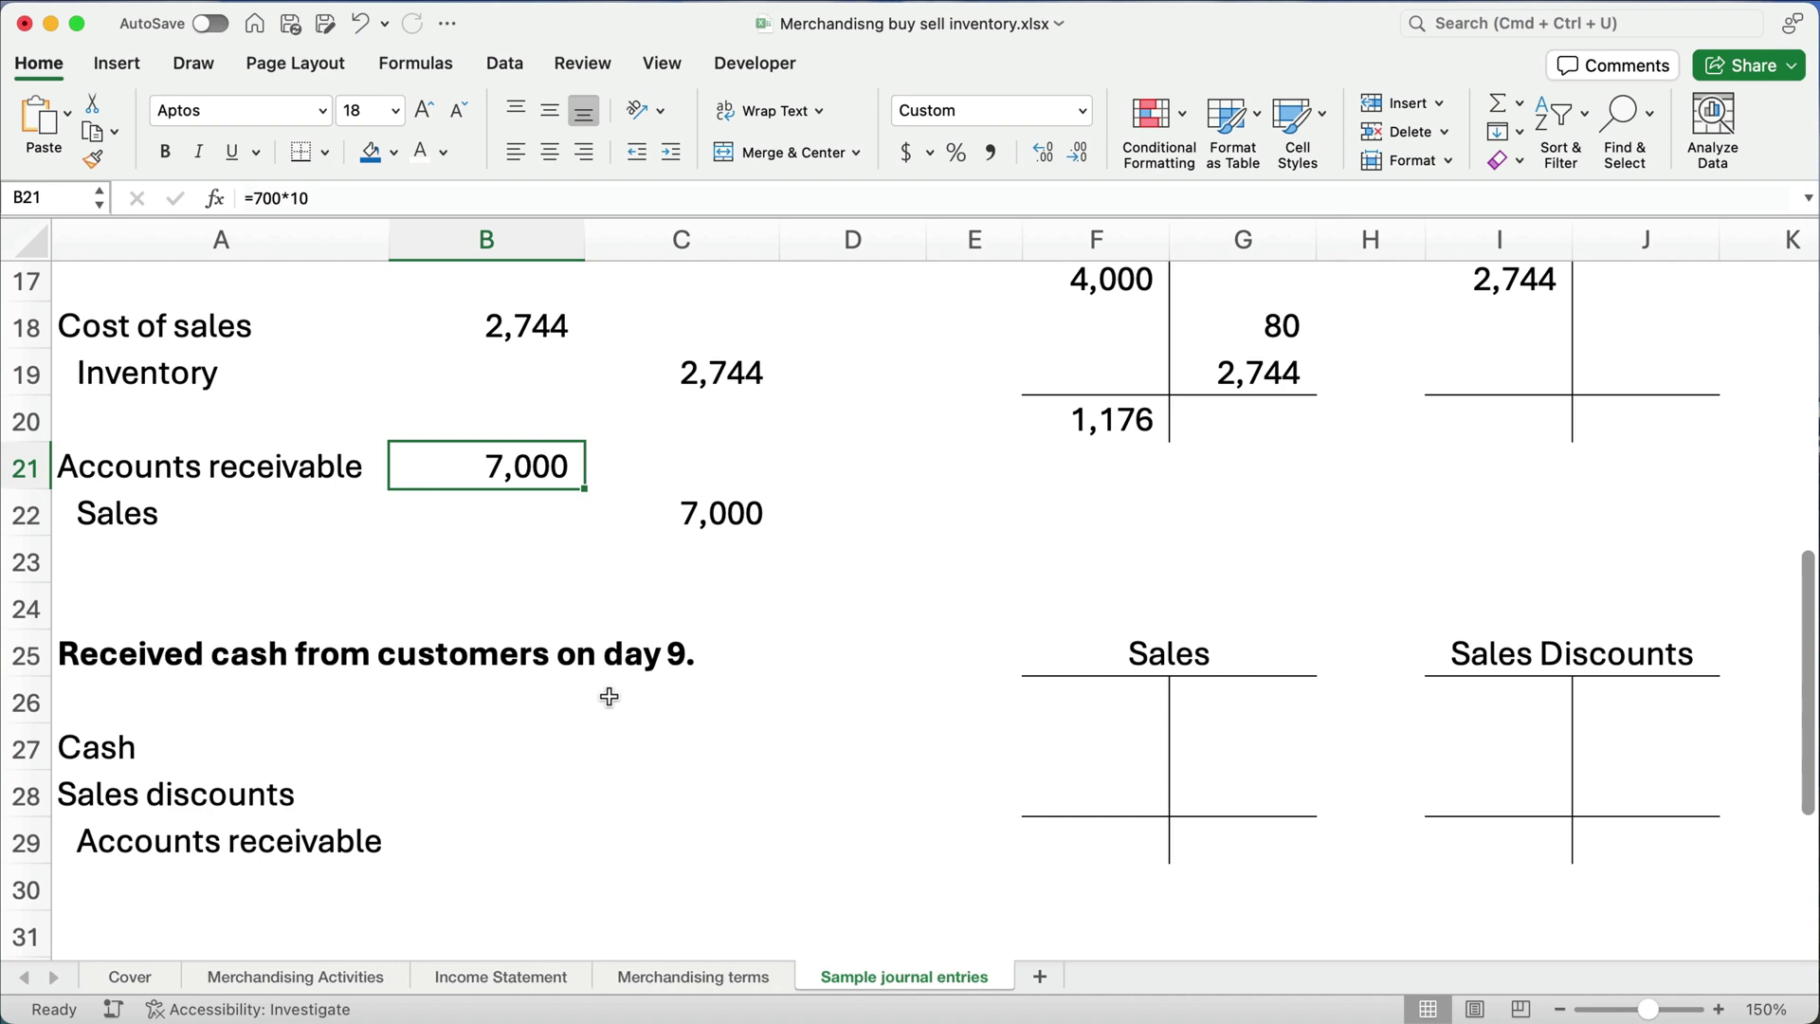
left_click(1183, 702)
type("7,0")
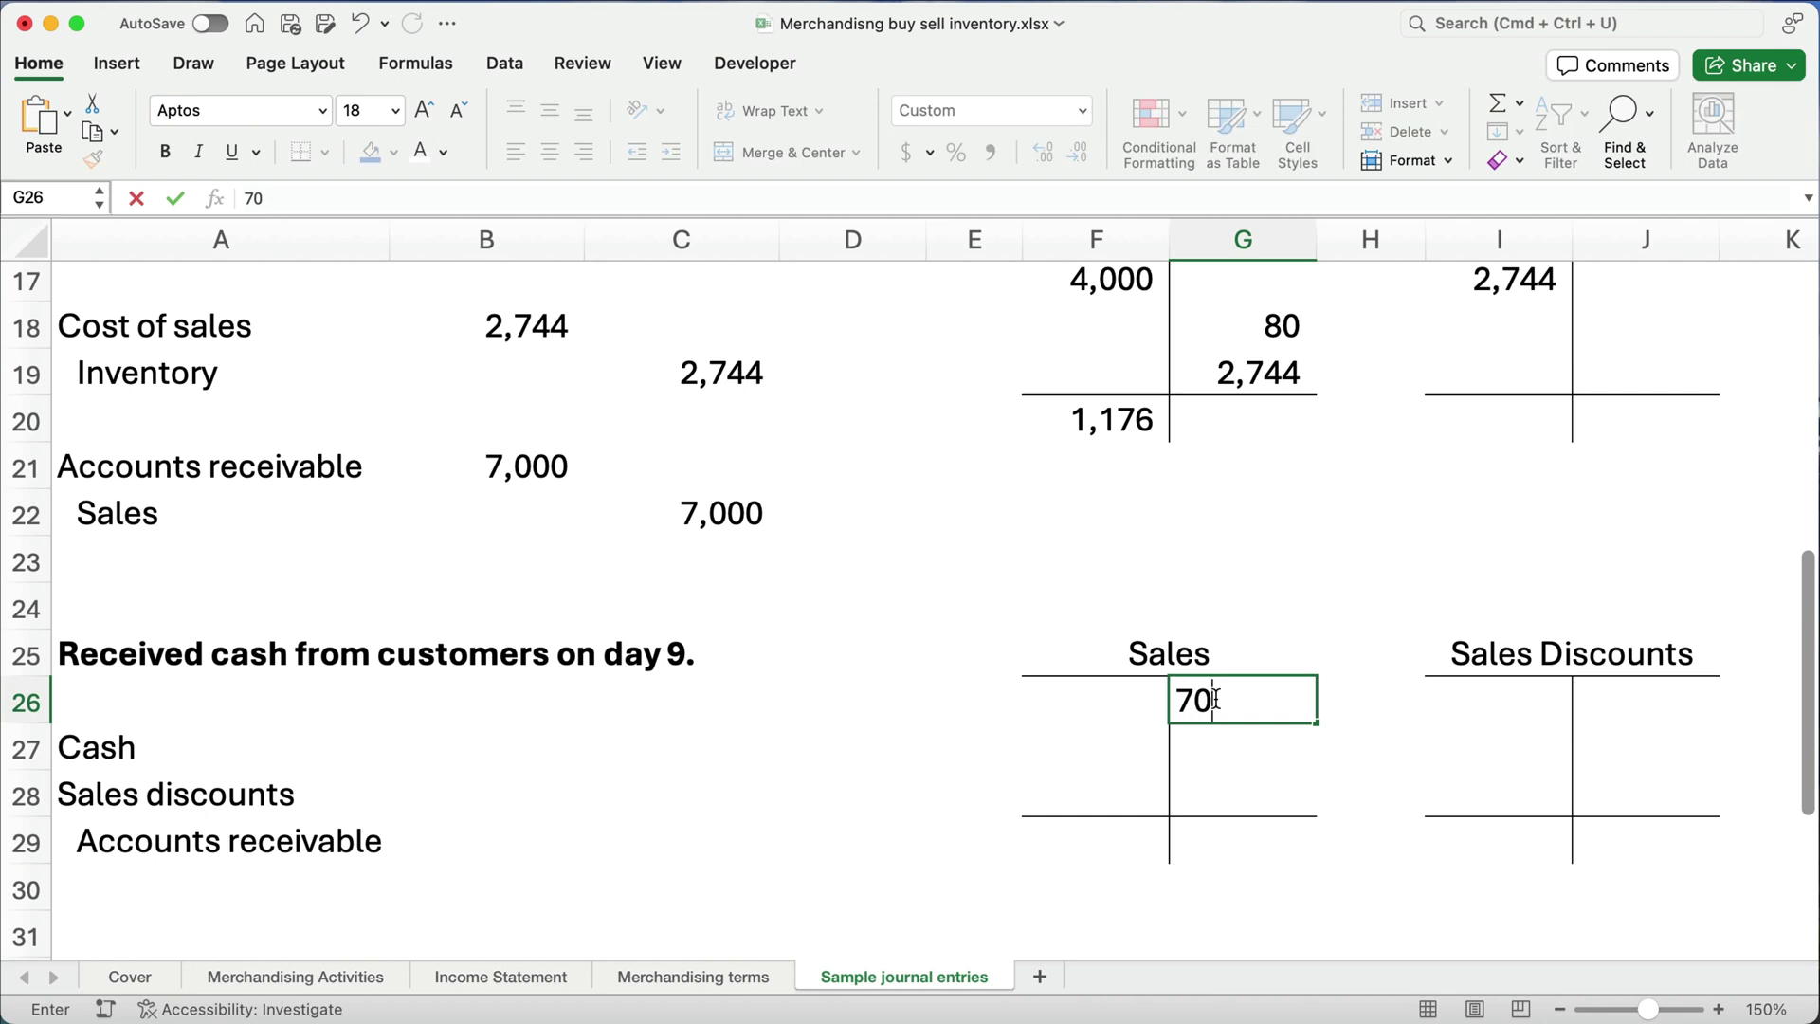
type("00")
key("Return")
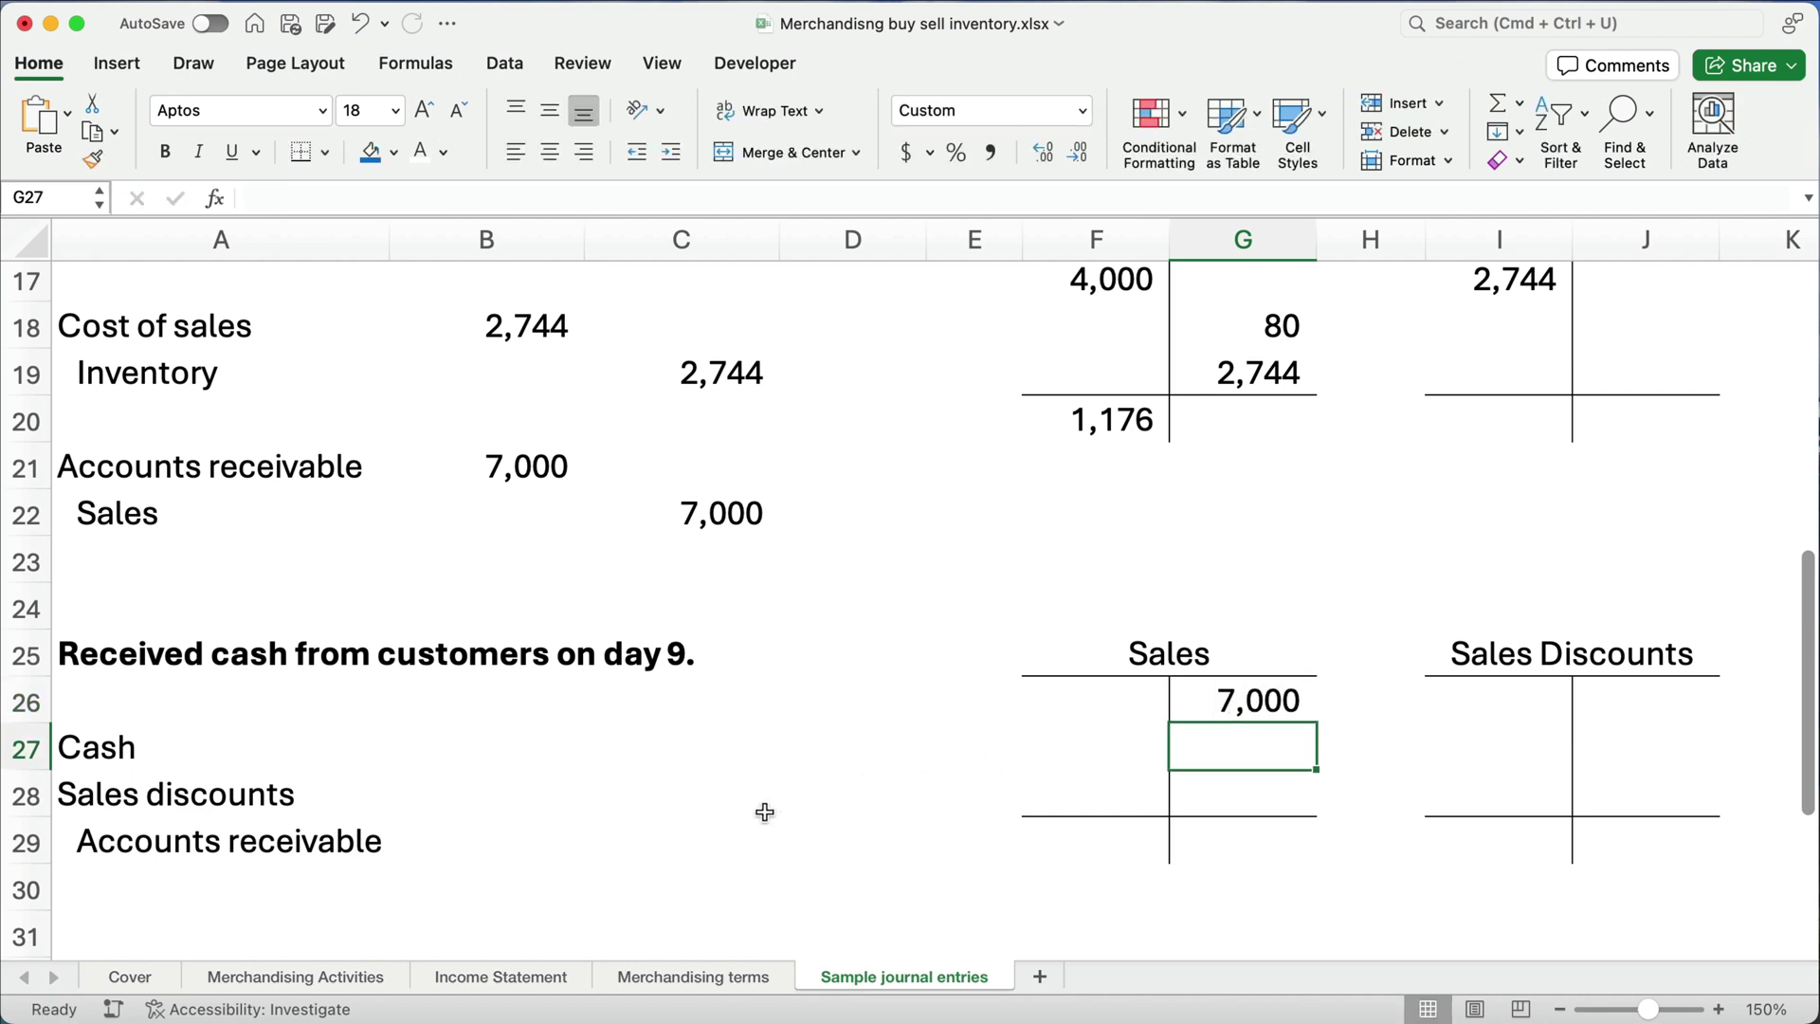
Step: Credit Accounts receivable 7,000 in the day-9 entry, undoing a trial 7,000 cash debit
left_click(717, 829)
type("7000")
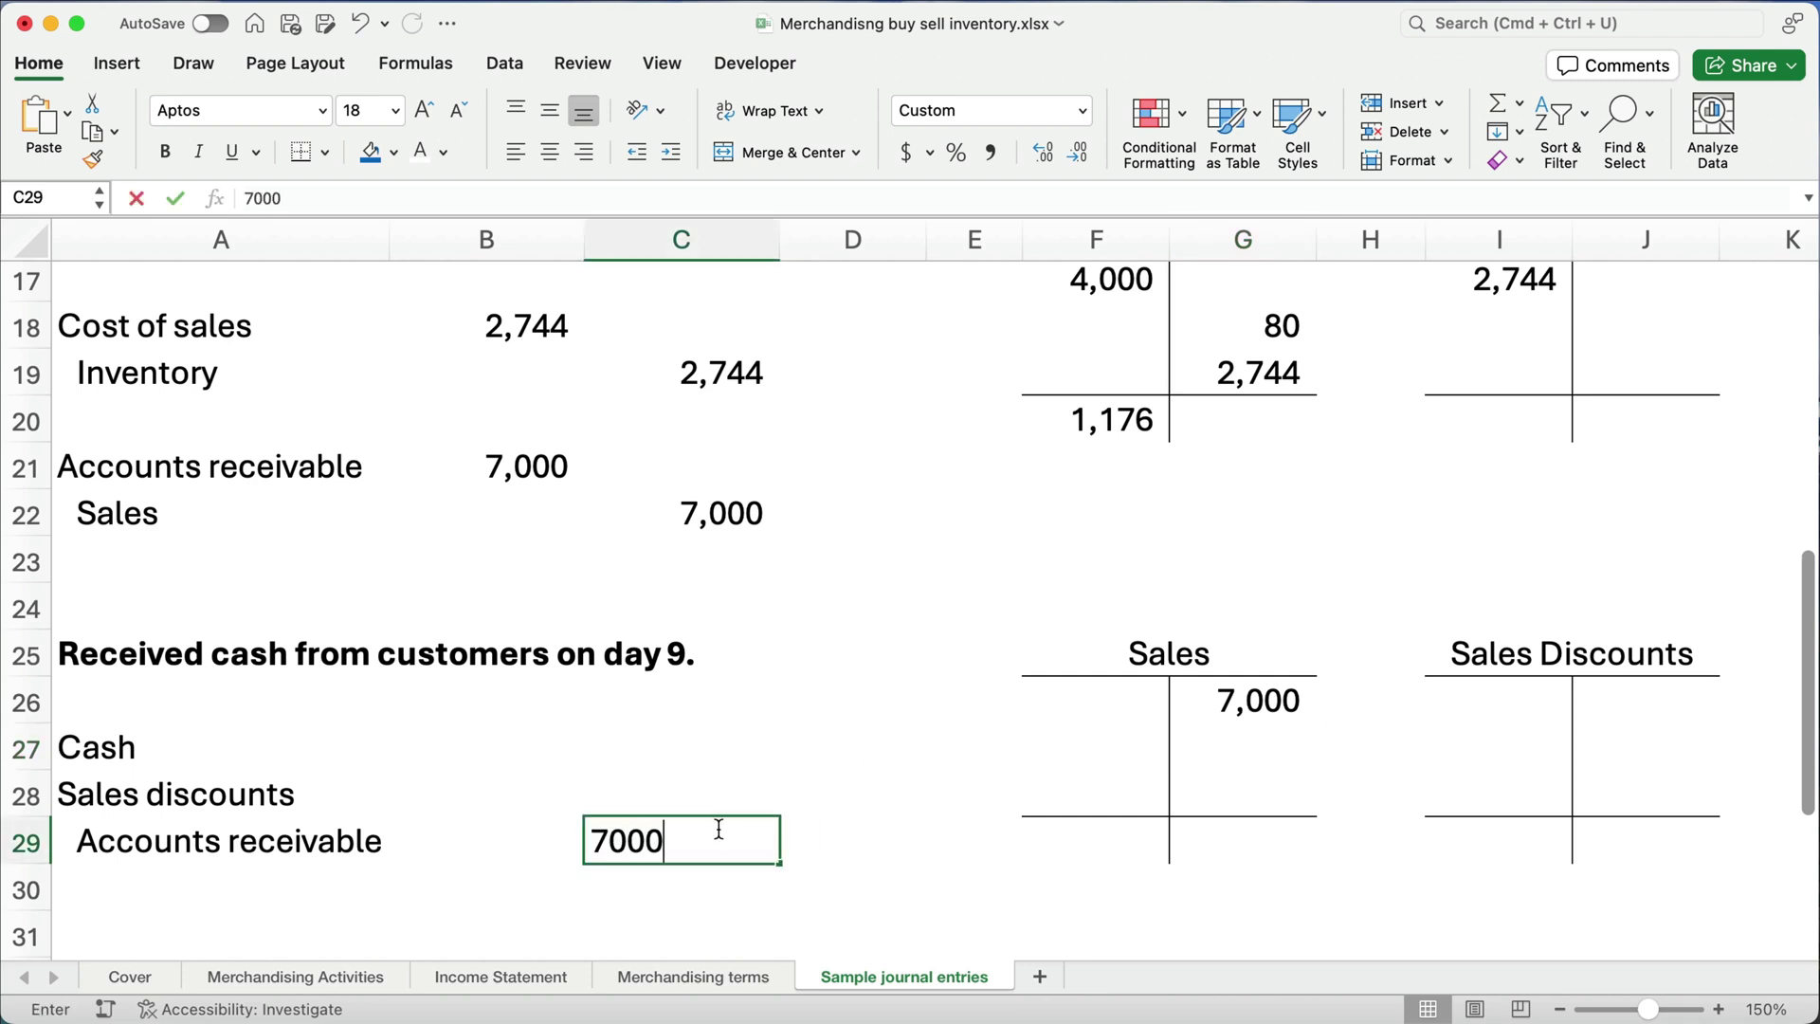
key("Return")
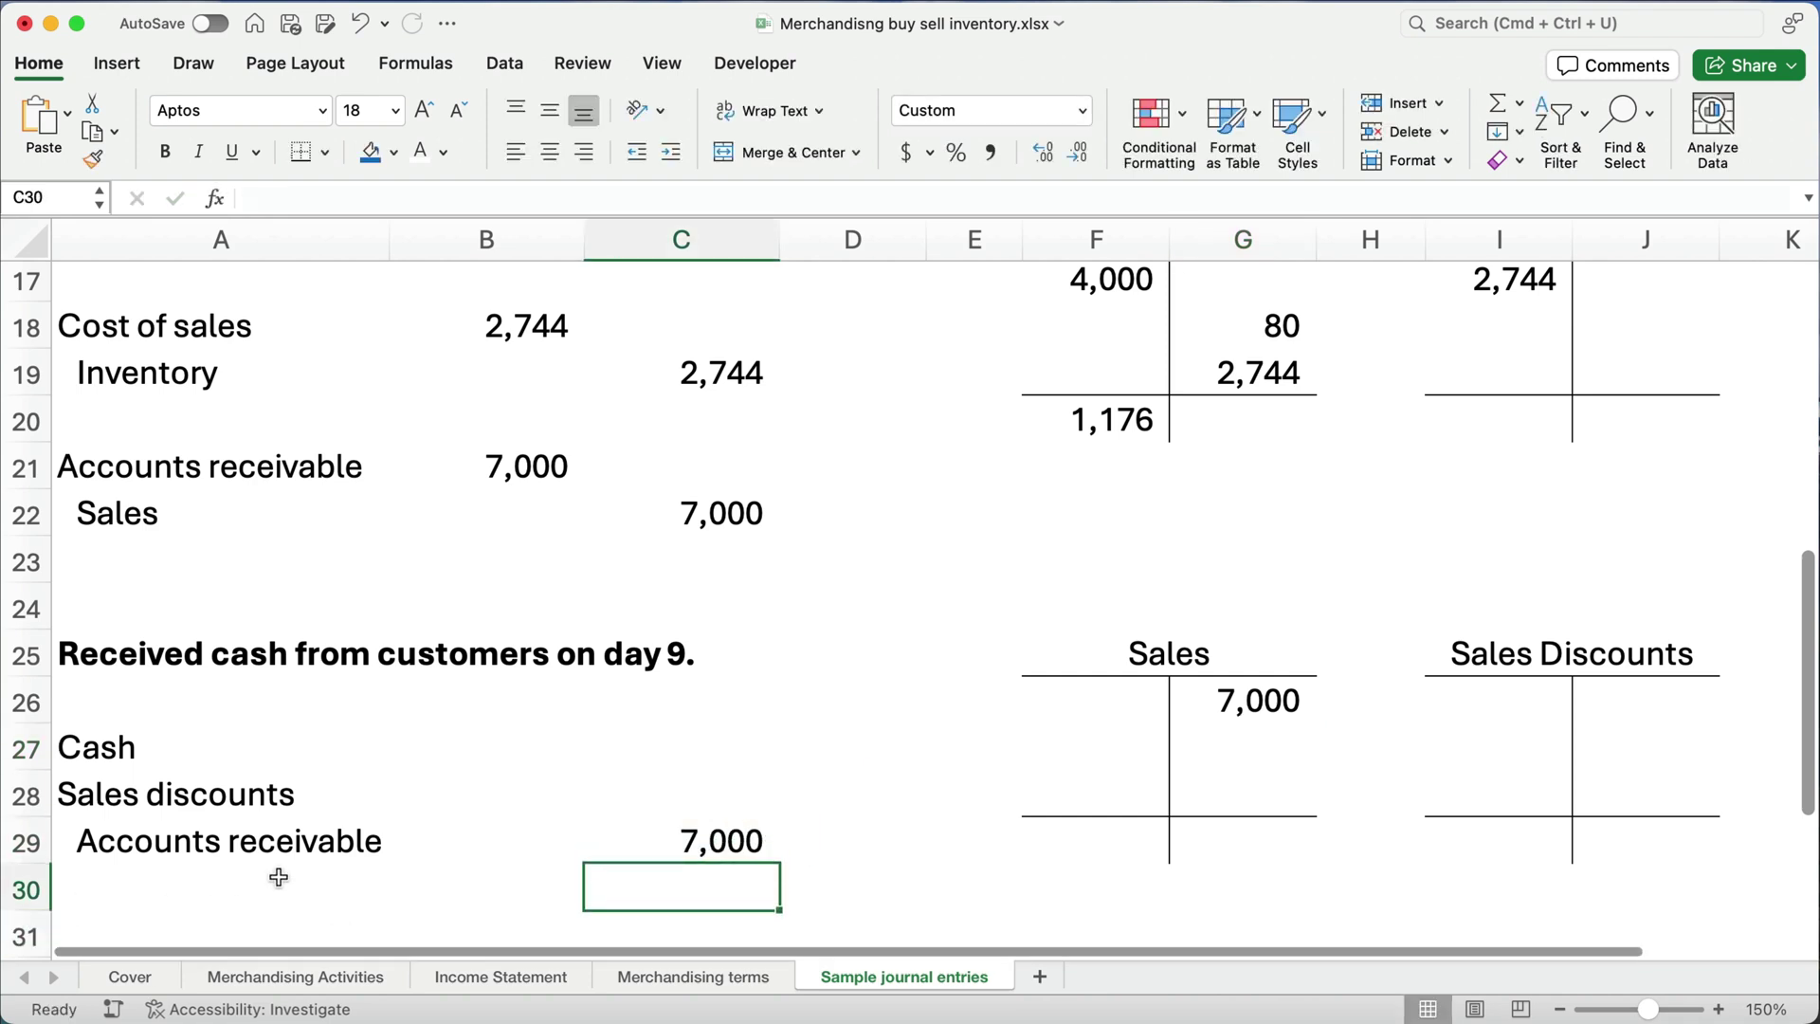
left_click(489, 744)
type("7000")
key("Return")
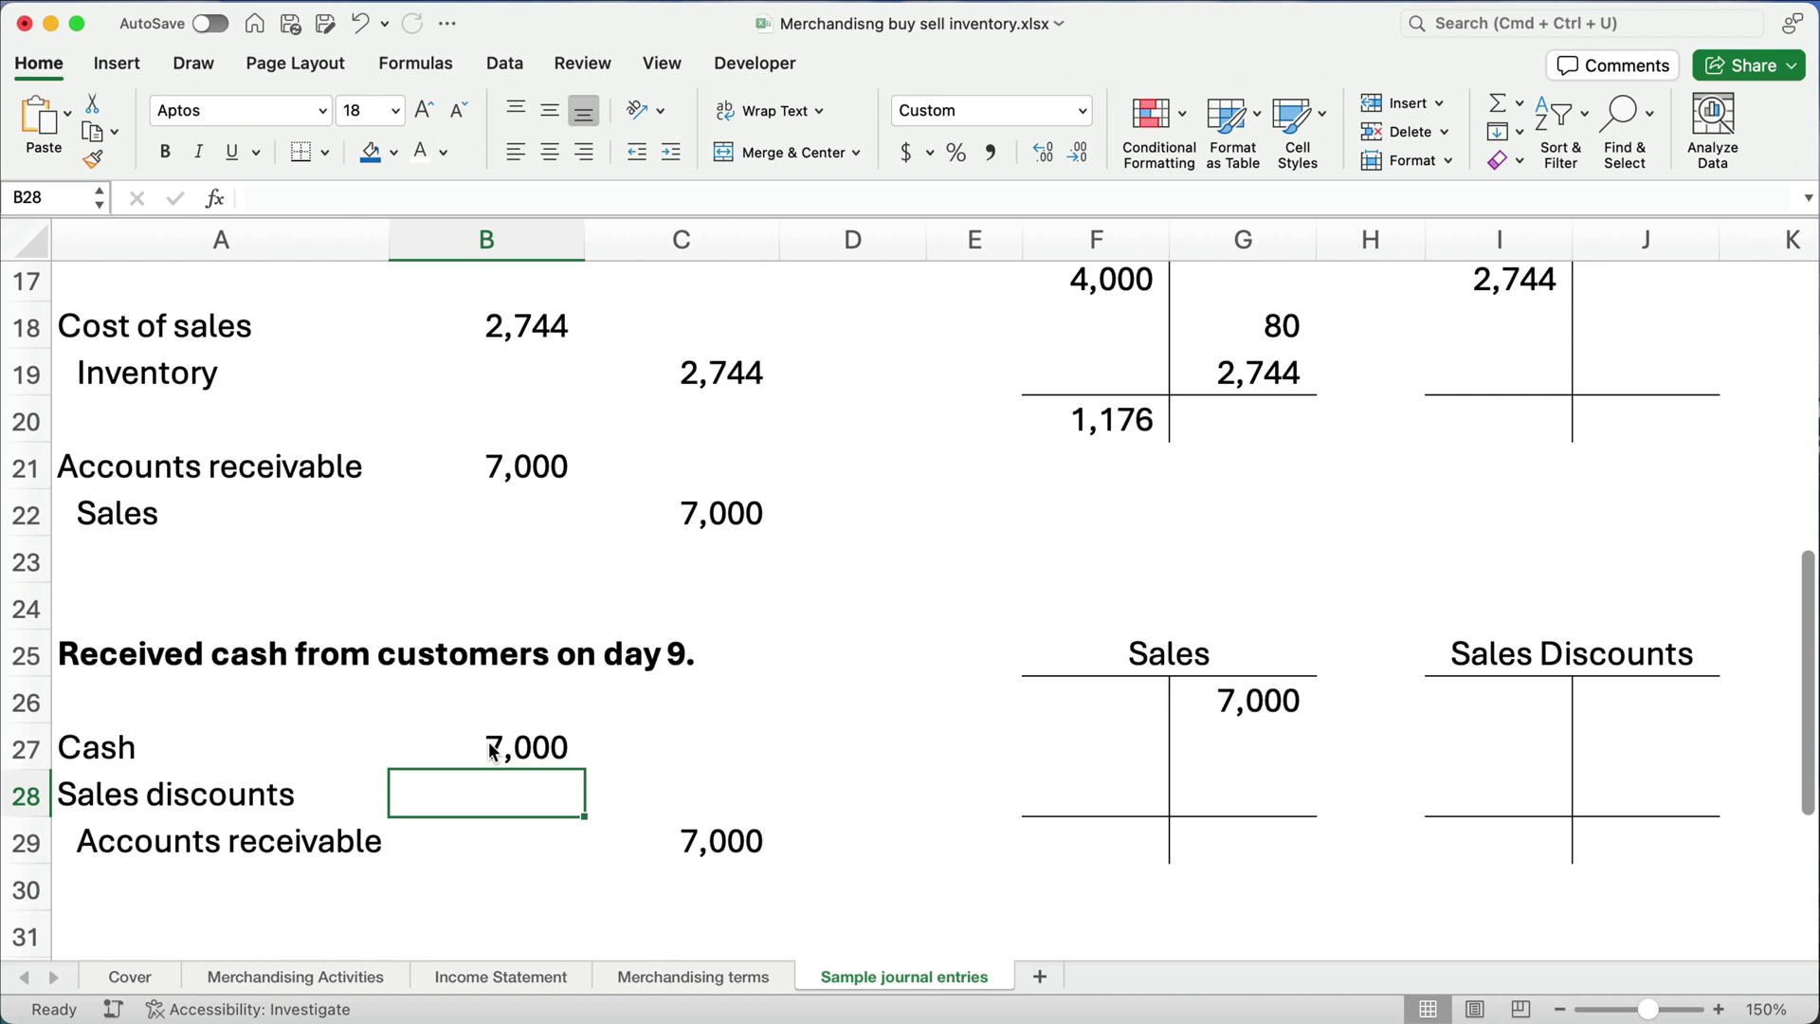
scroll(493, 751, "up", 2)
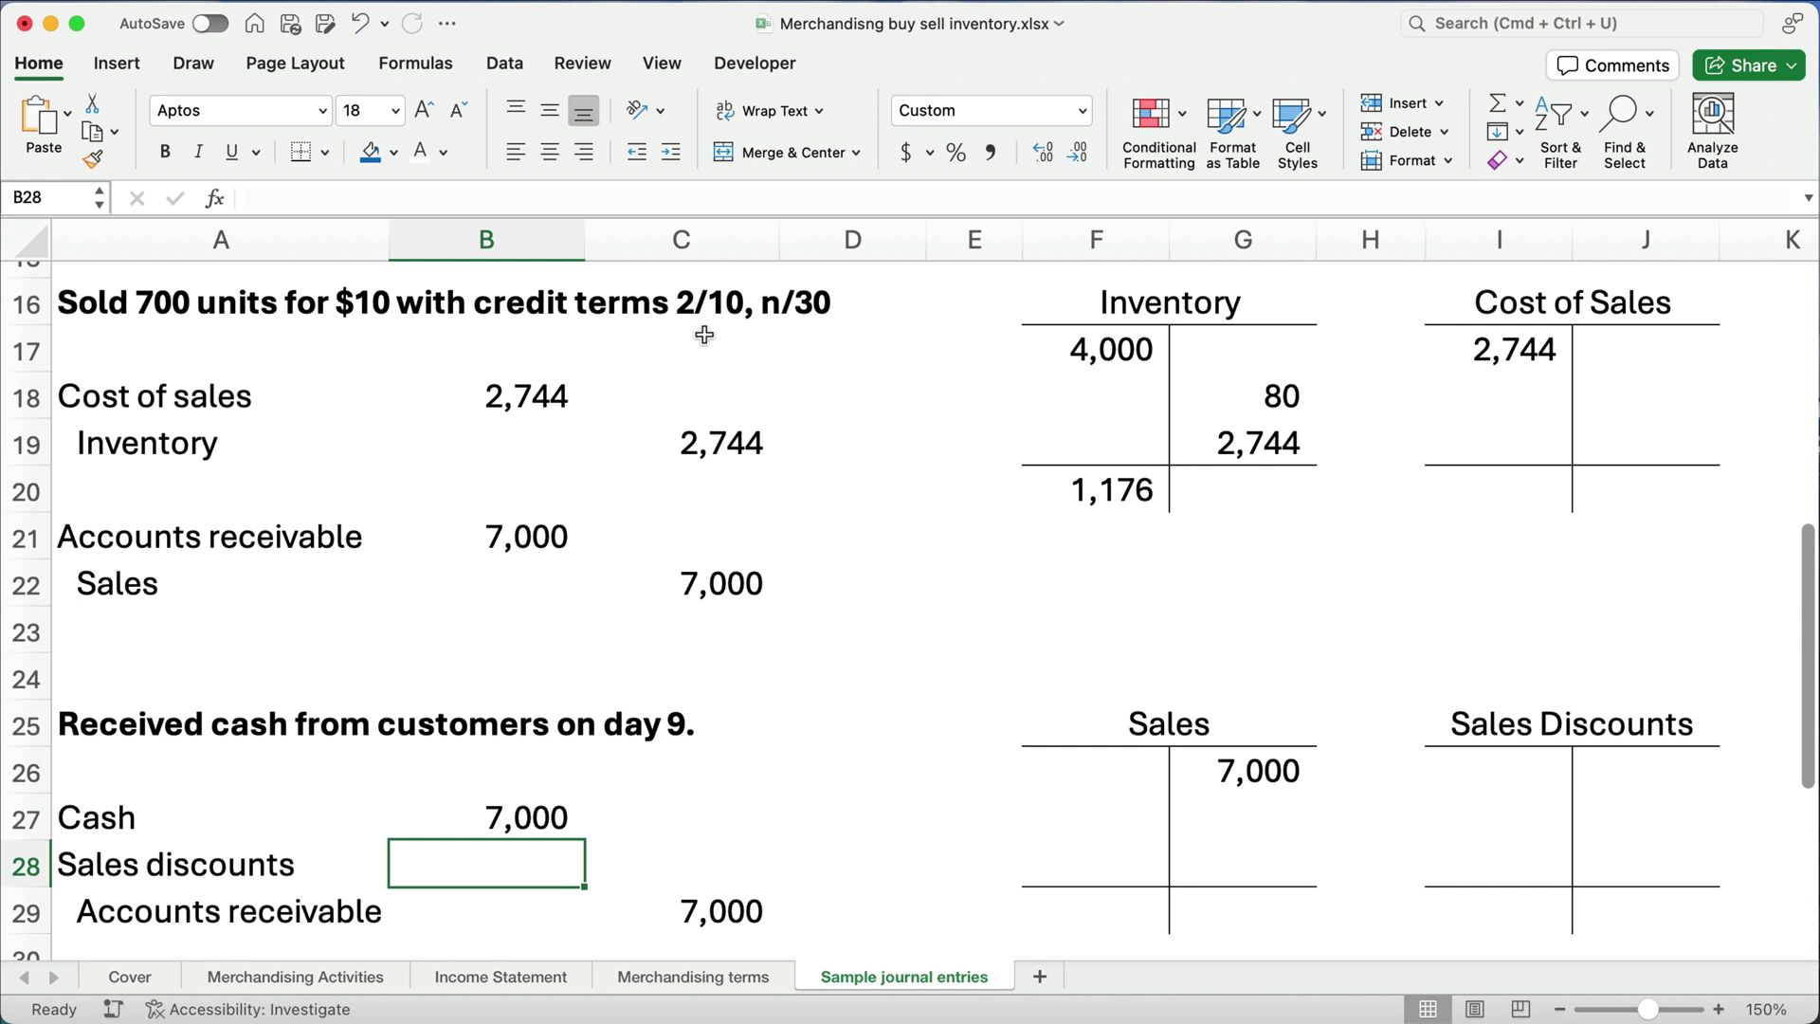
scroll(588, 738, "down", 2)
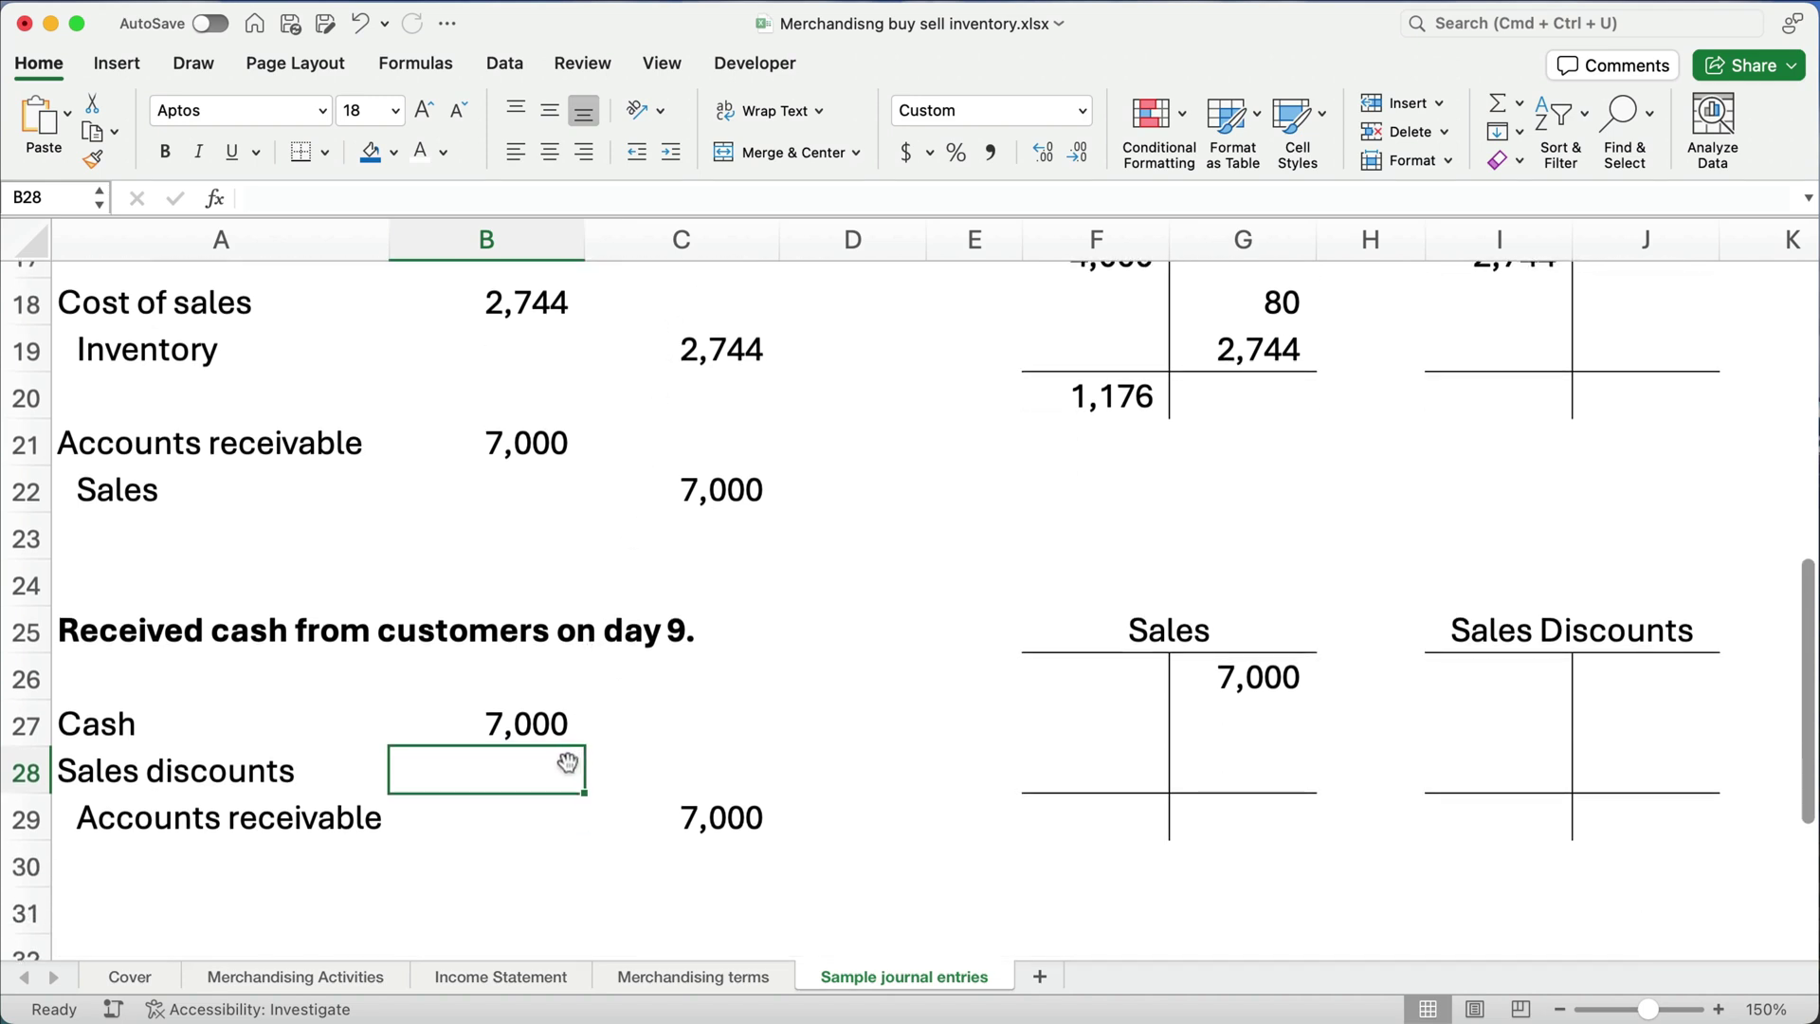
key("super+z")
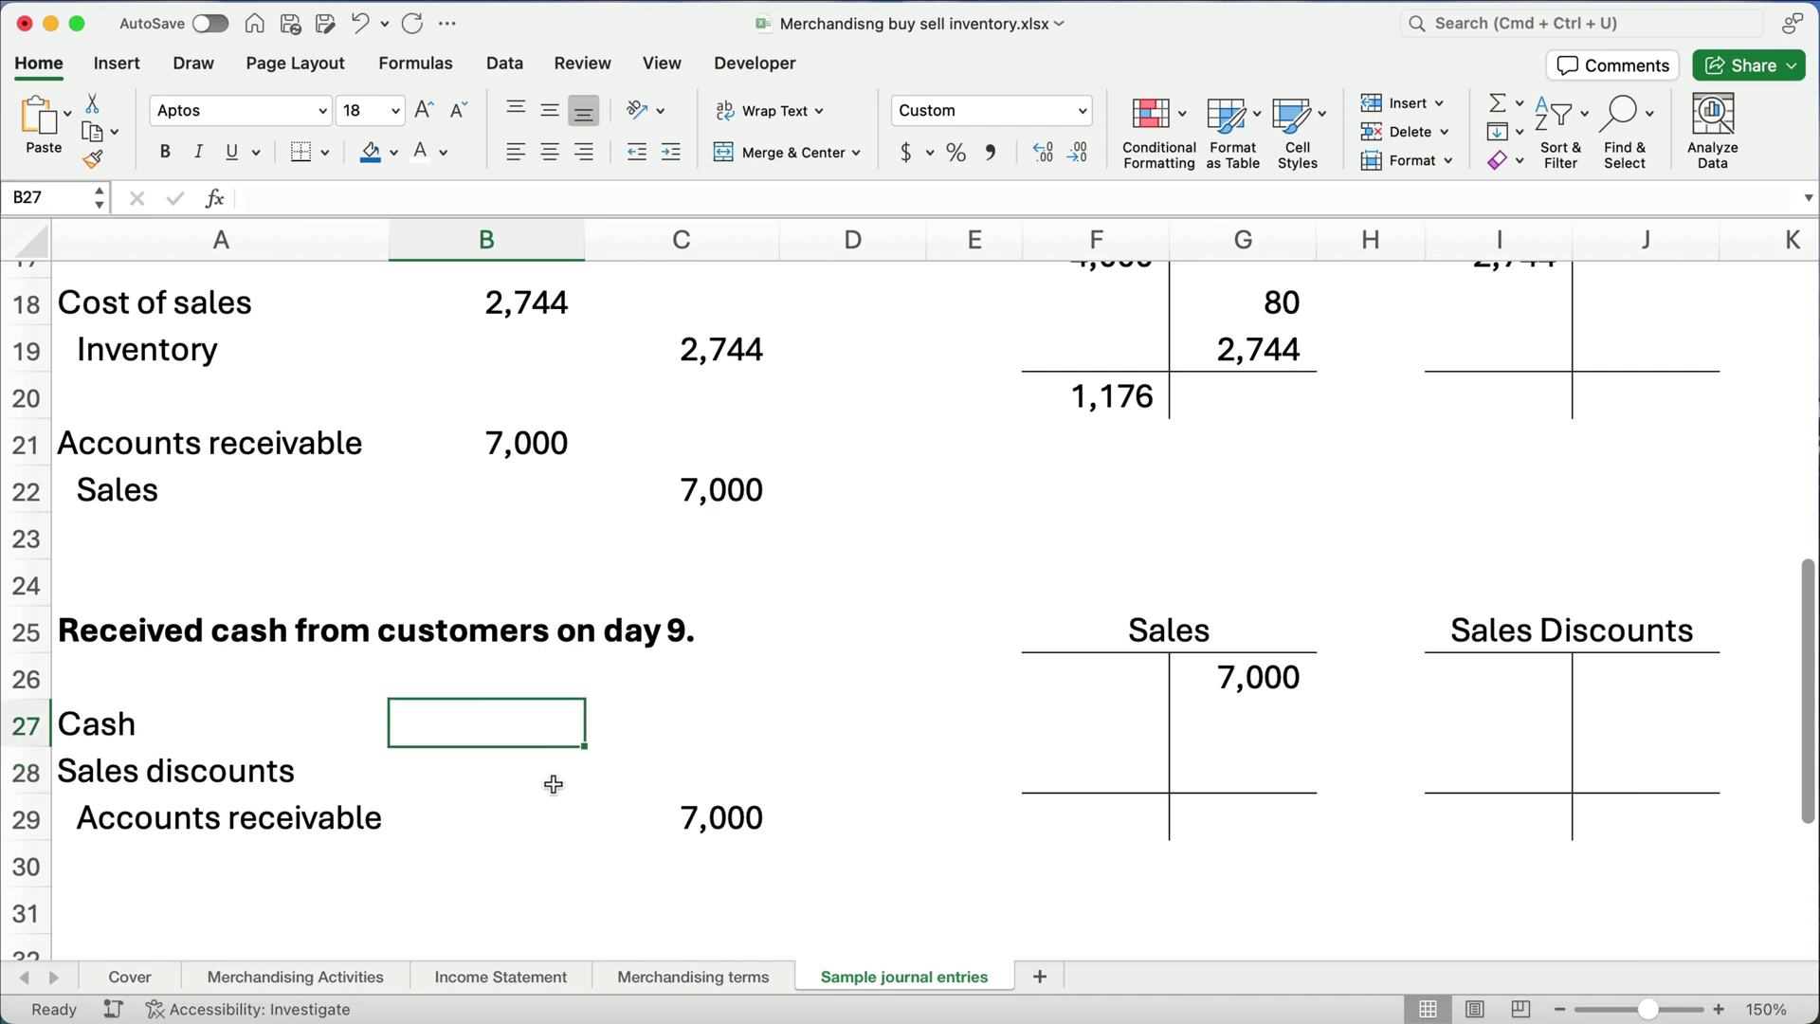
Step: Compute the 140 sales discount as 2% of the 7,000 receivable
left_click(551, 770)
type("=")
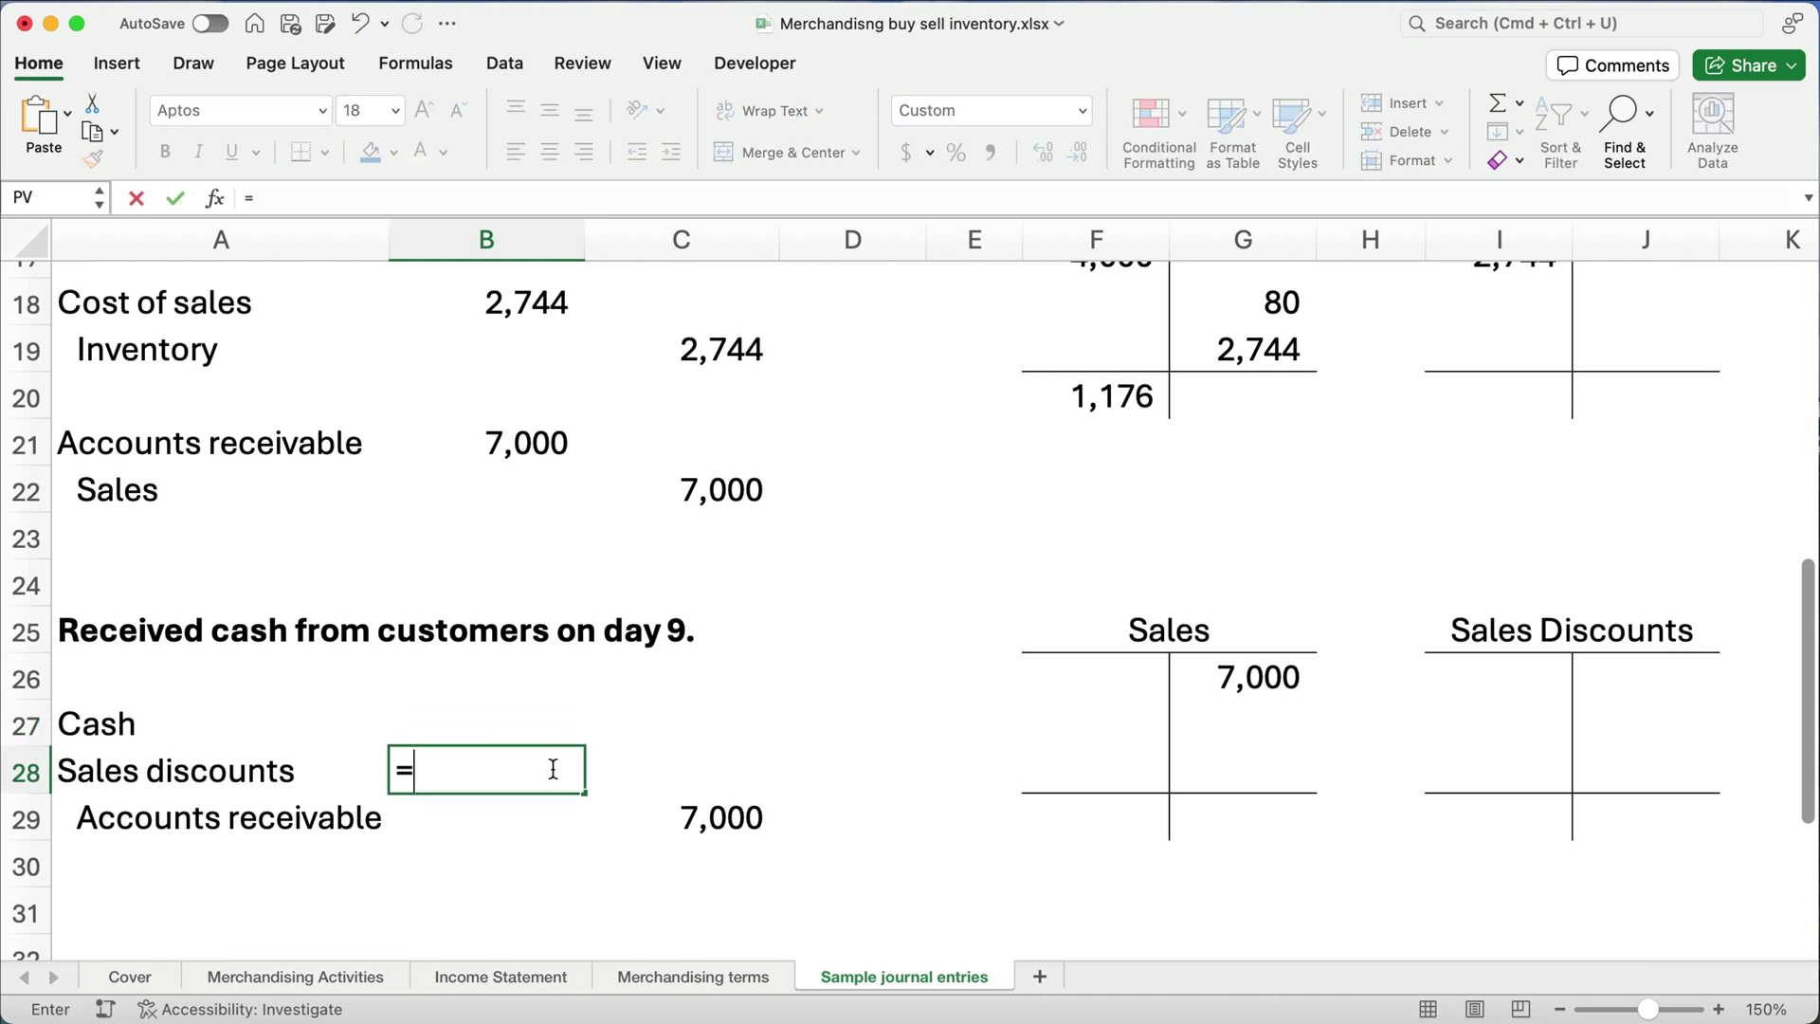
left_click(726, 822)
type("*.02")
key("Return")
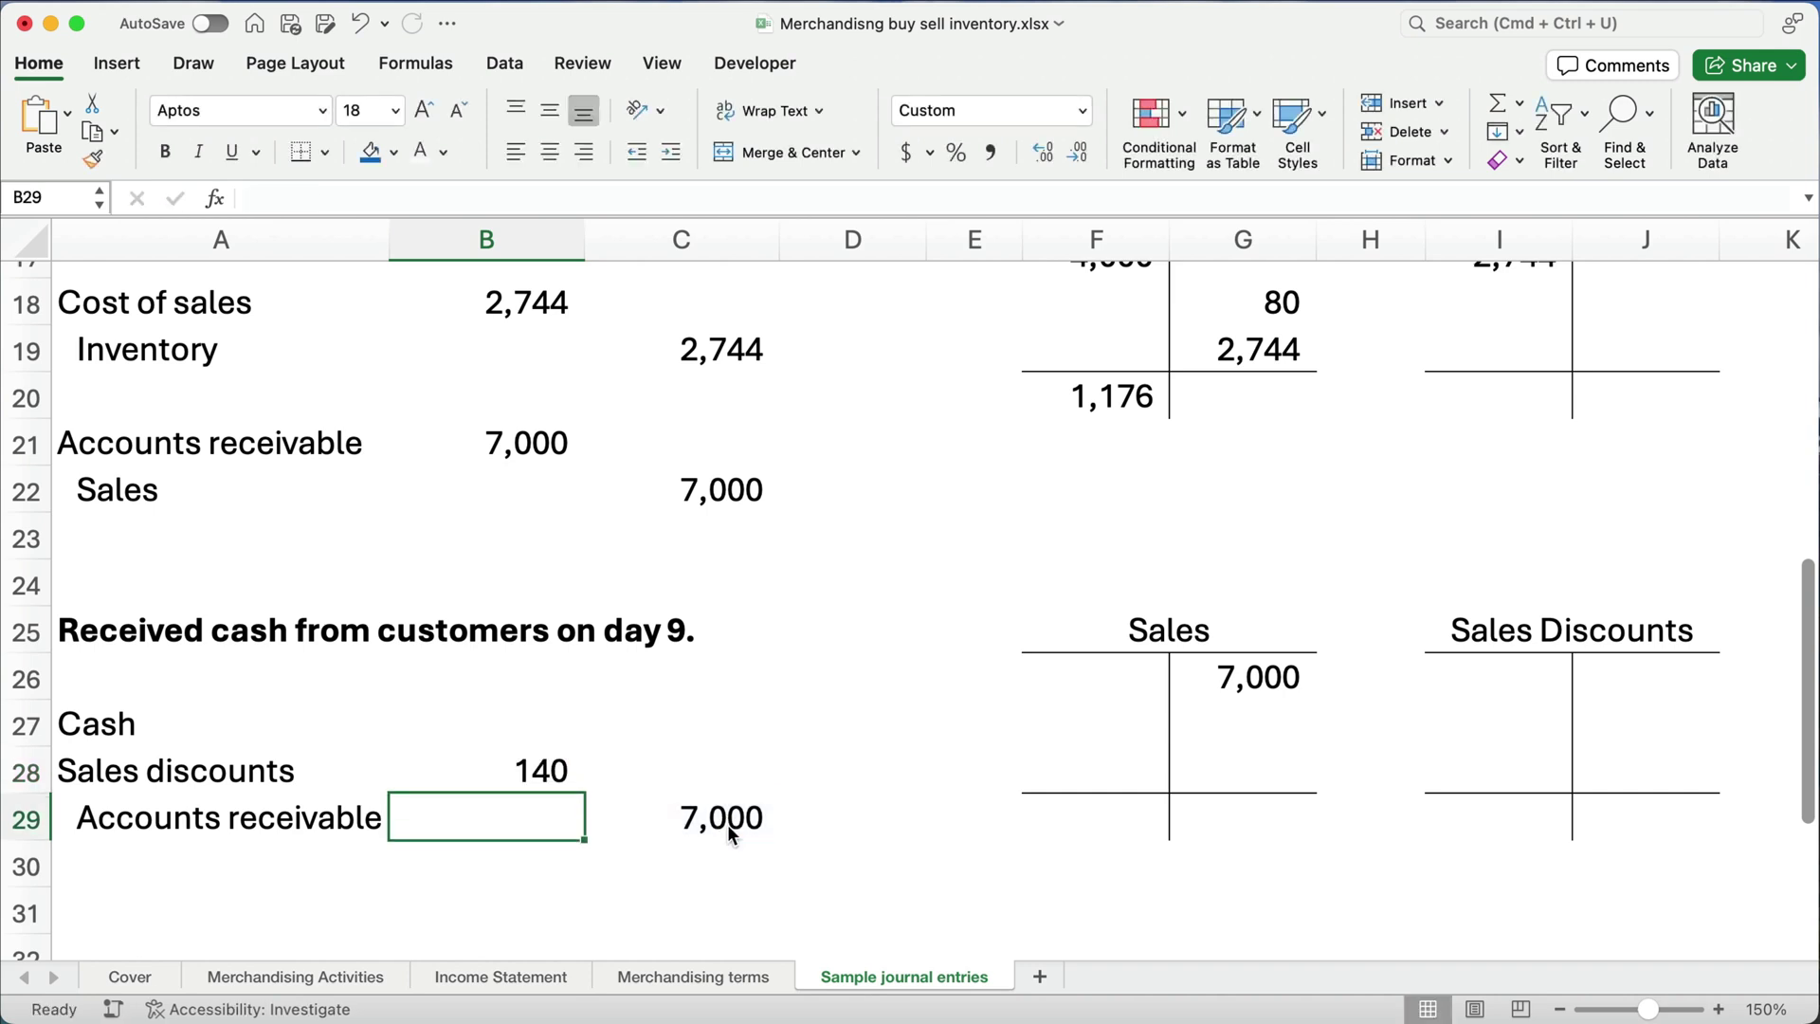
Step: Debit Cash 6,860 as the receivable minus the 140 discount
key("Up")
key("Up")
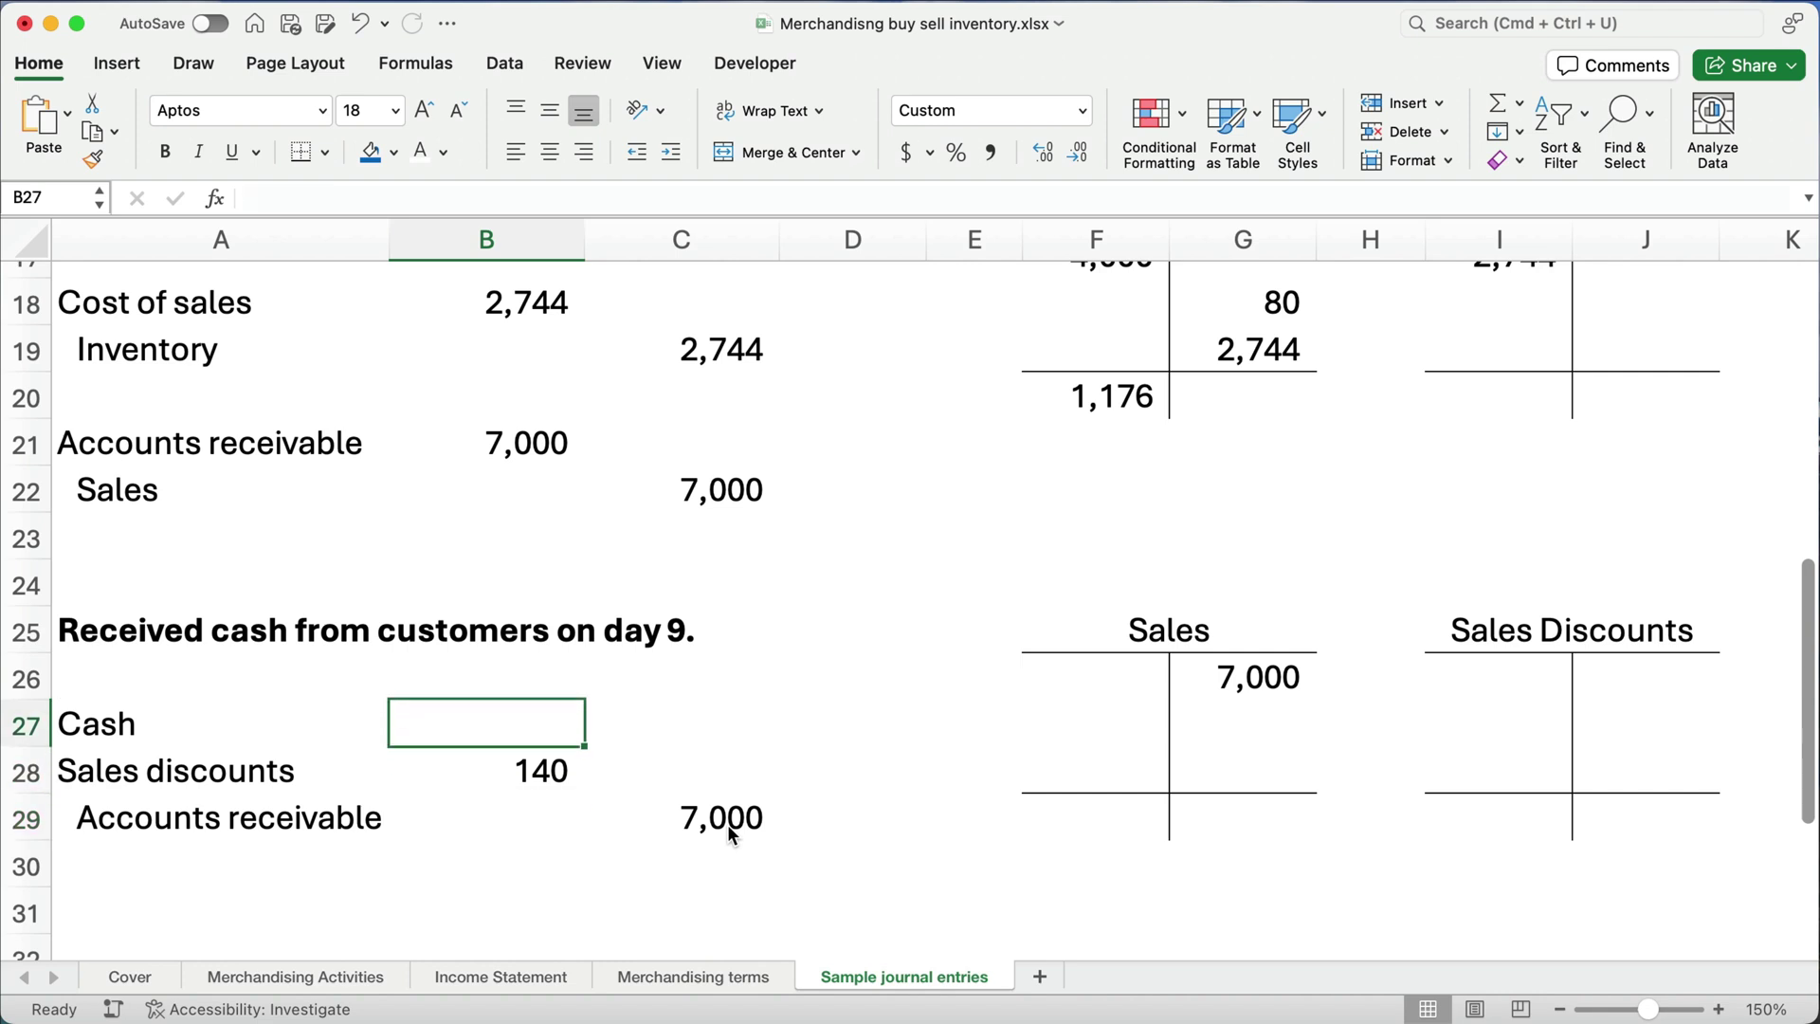
type("=")
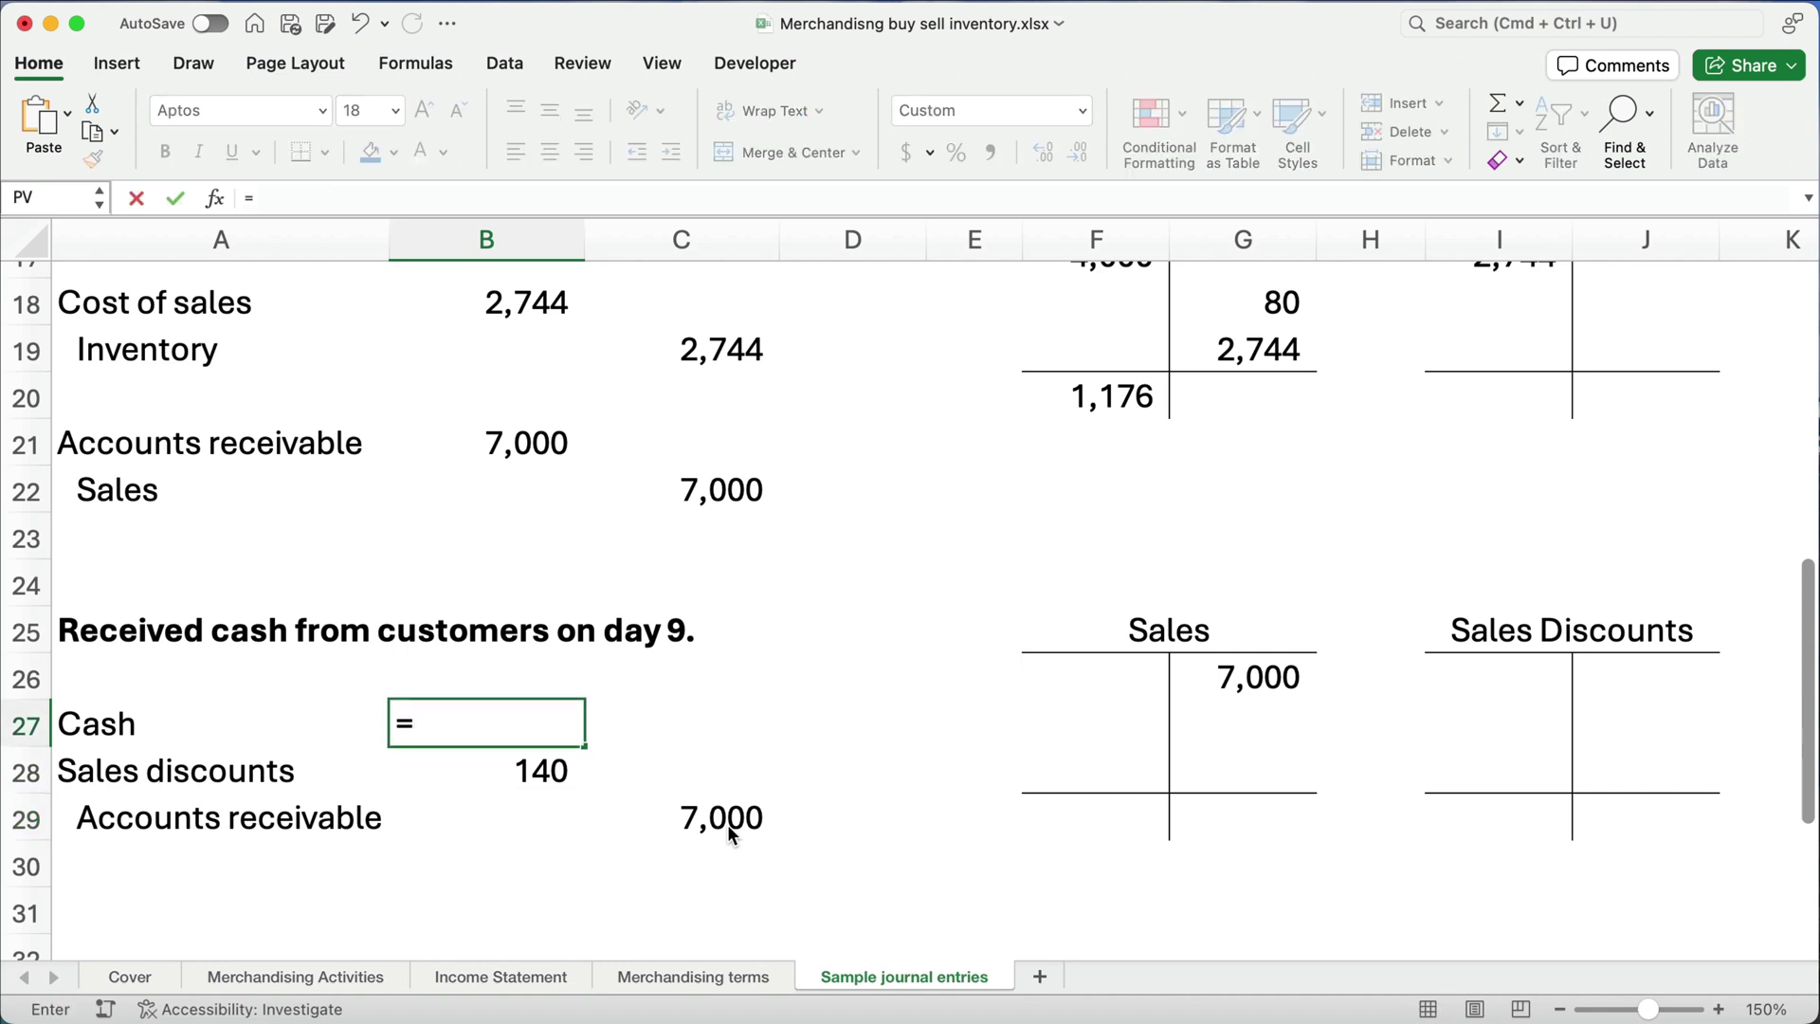
left_click(729, 820)
type("-")
left_click(531, 781)
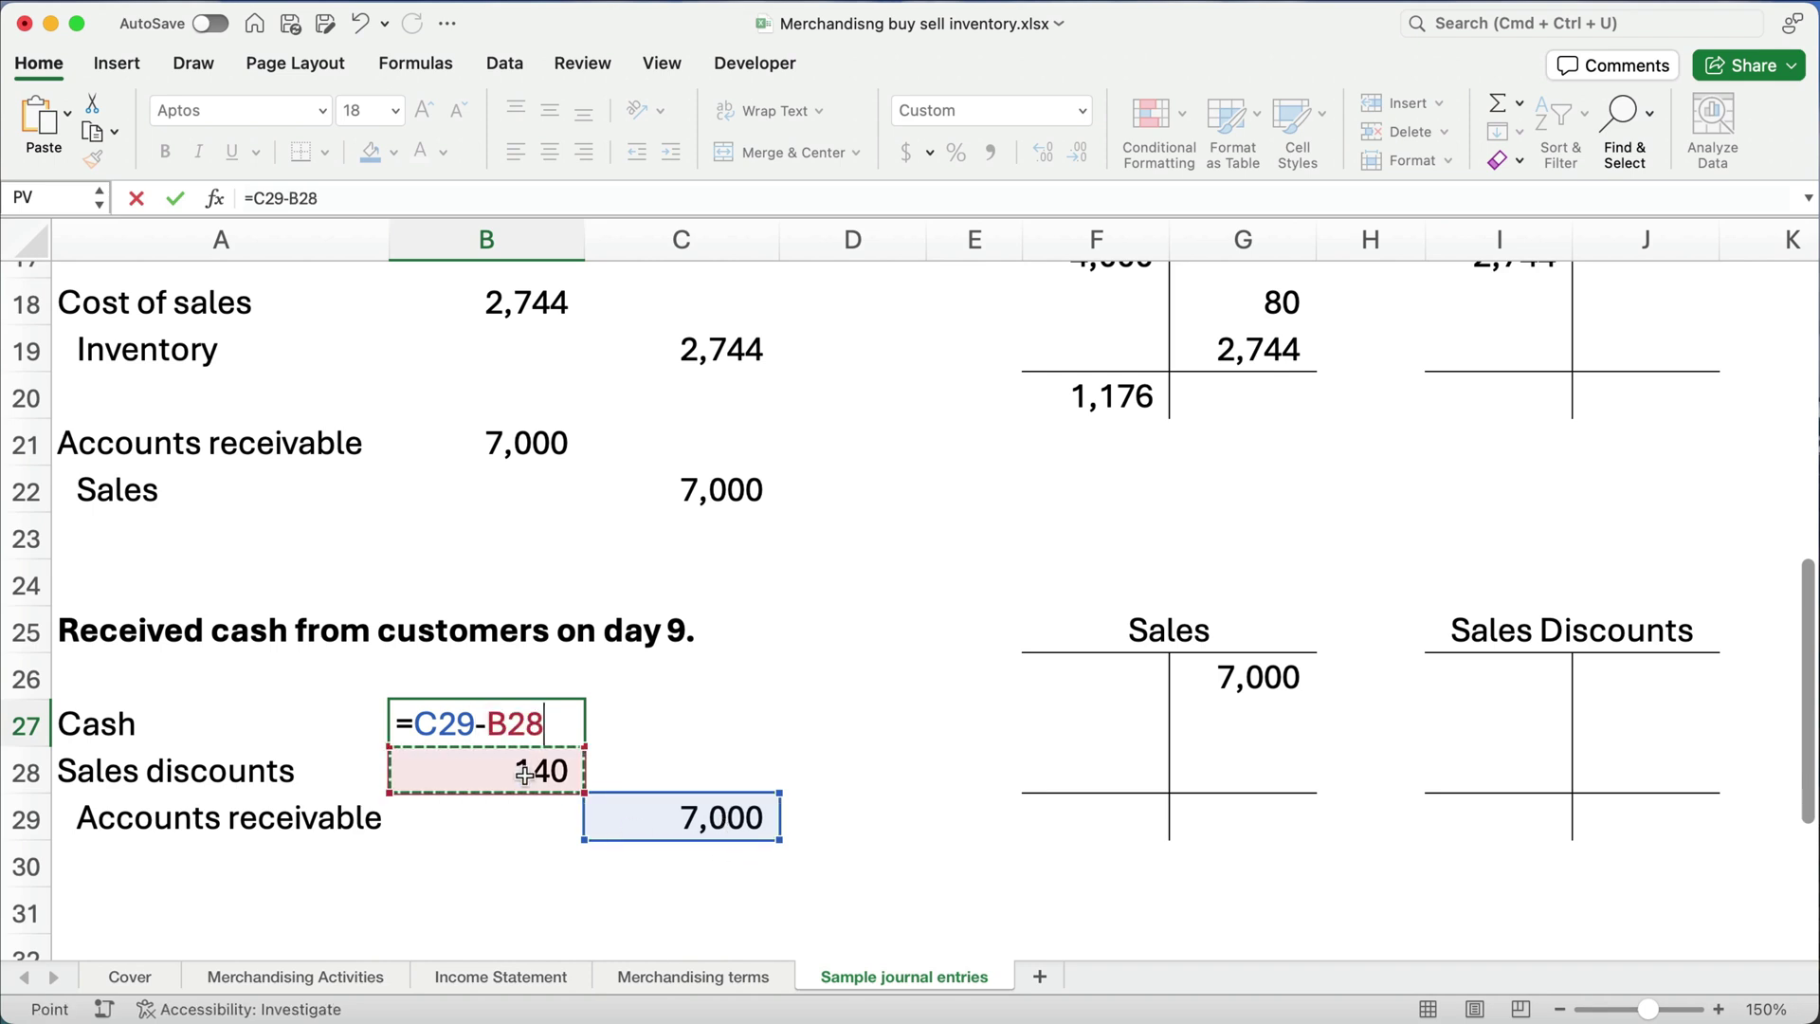
key("Return")
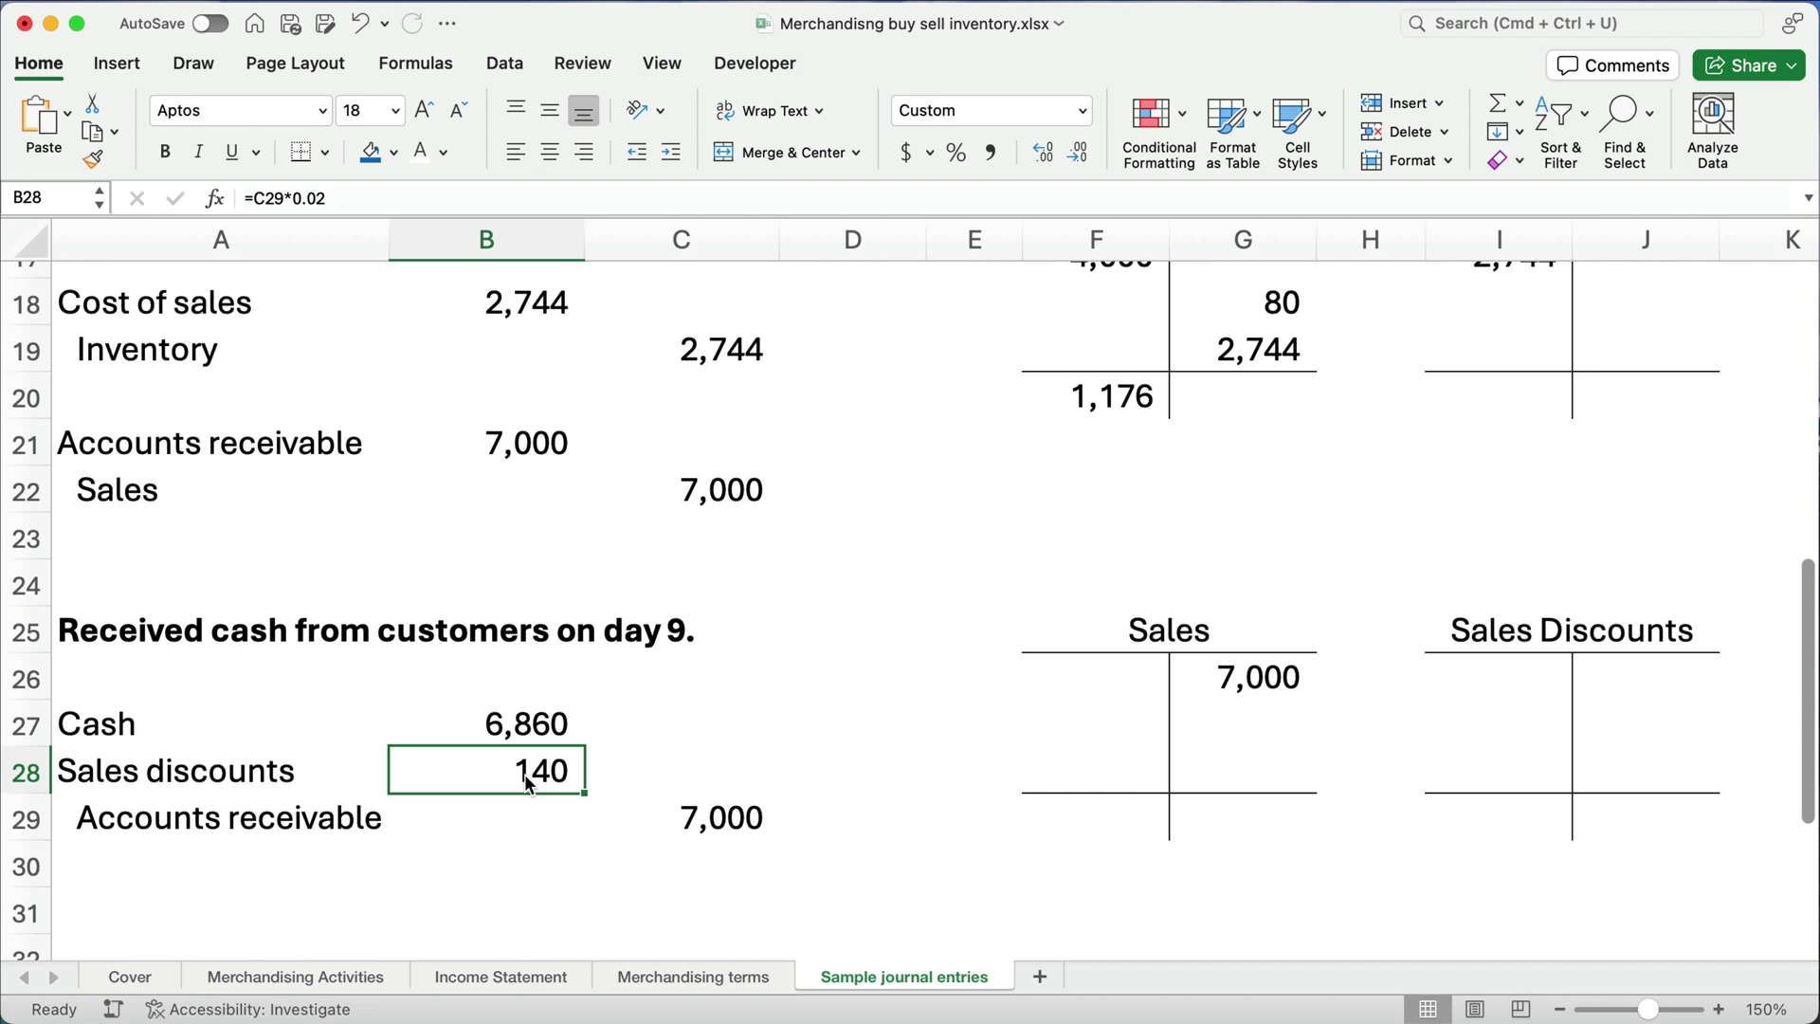
Step: Post the 140 Sales Discounts debit, then balances of 7,000 for Sales and 140 for Sales Discounts
left_click(1499, 677)
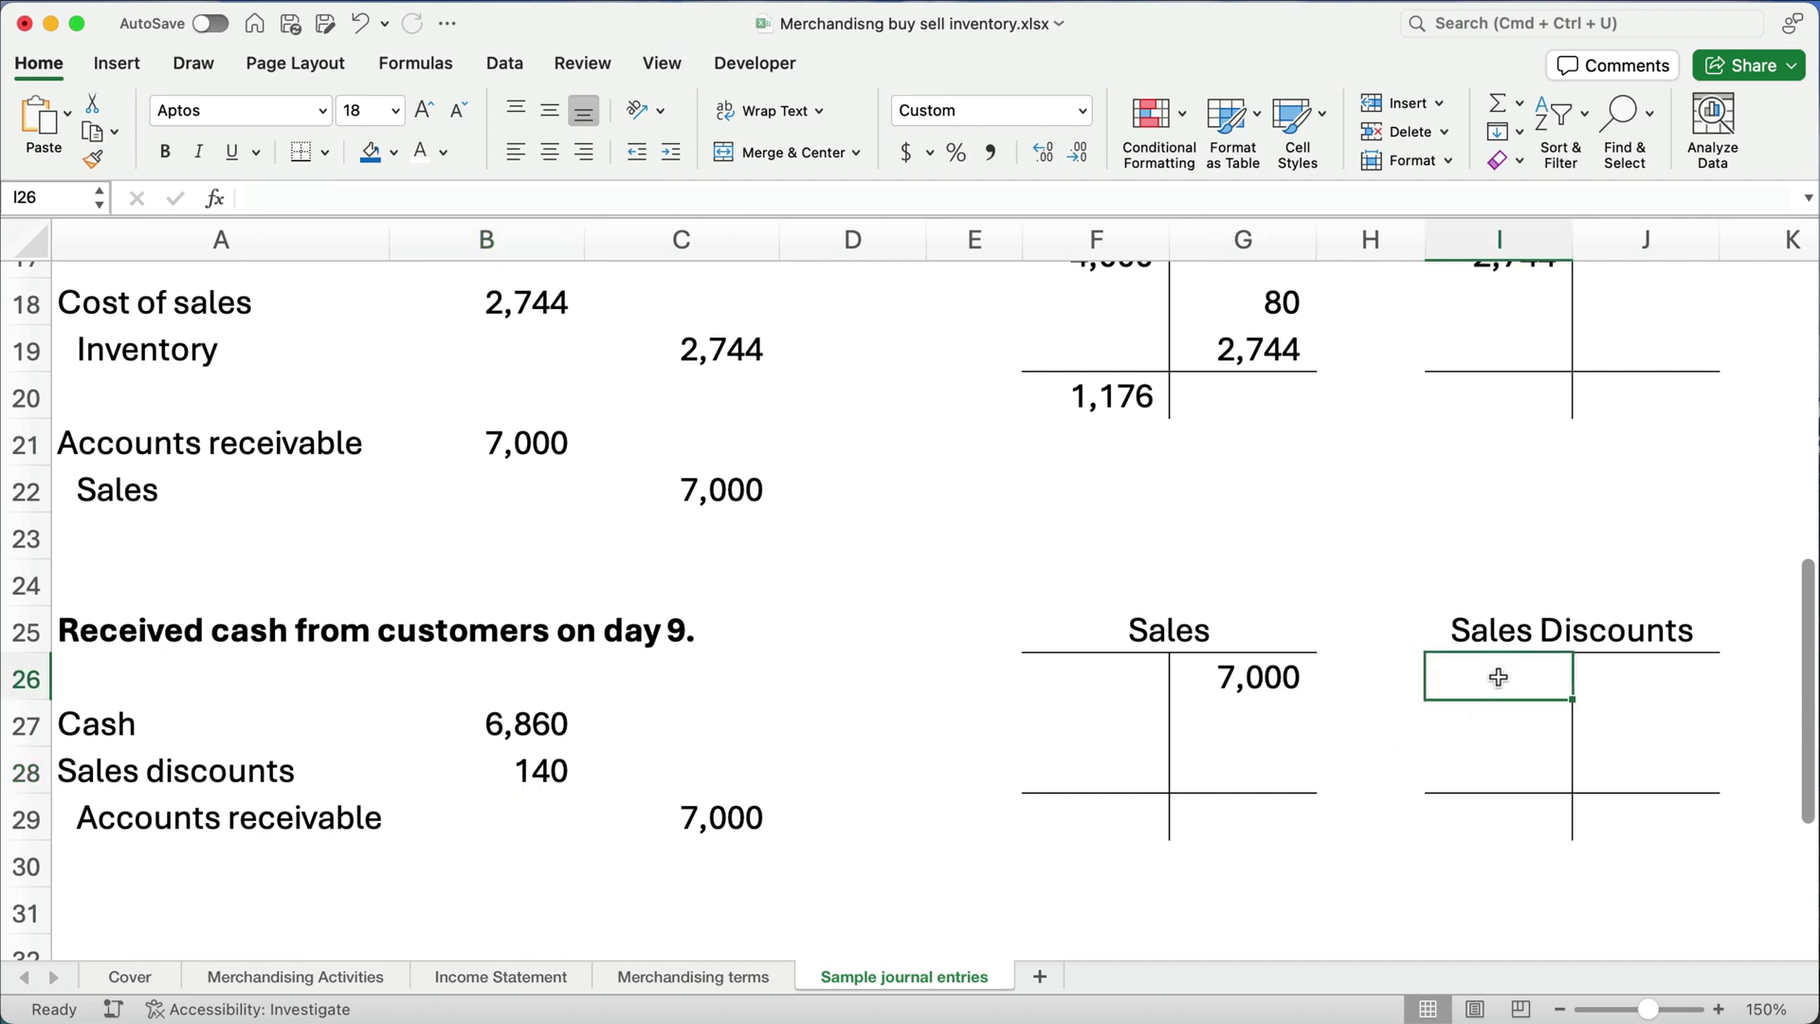
type("140")
key("Return")
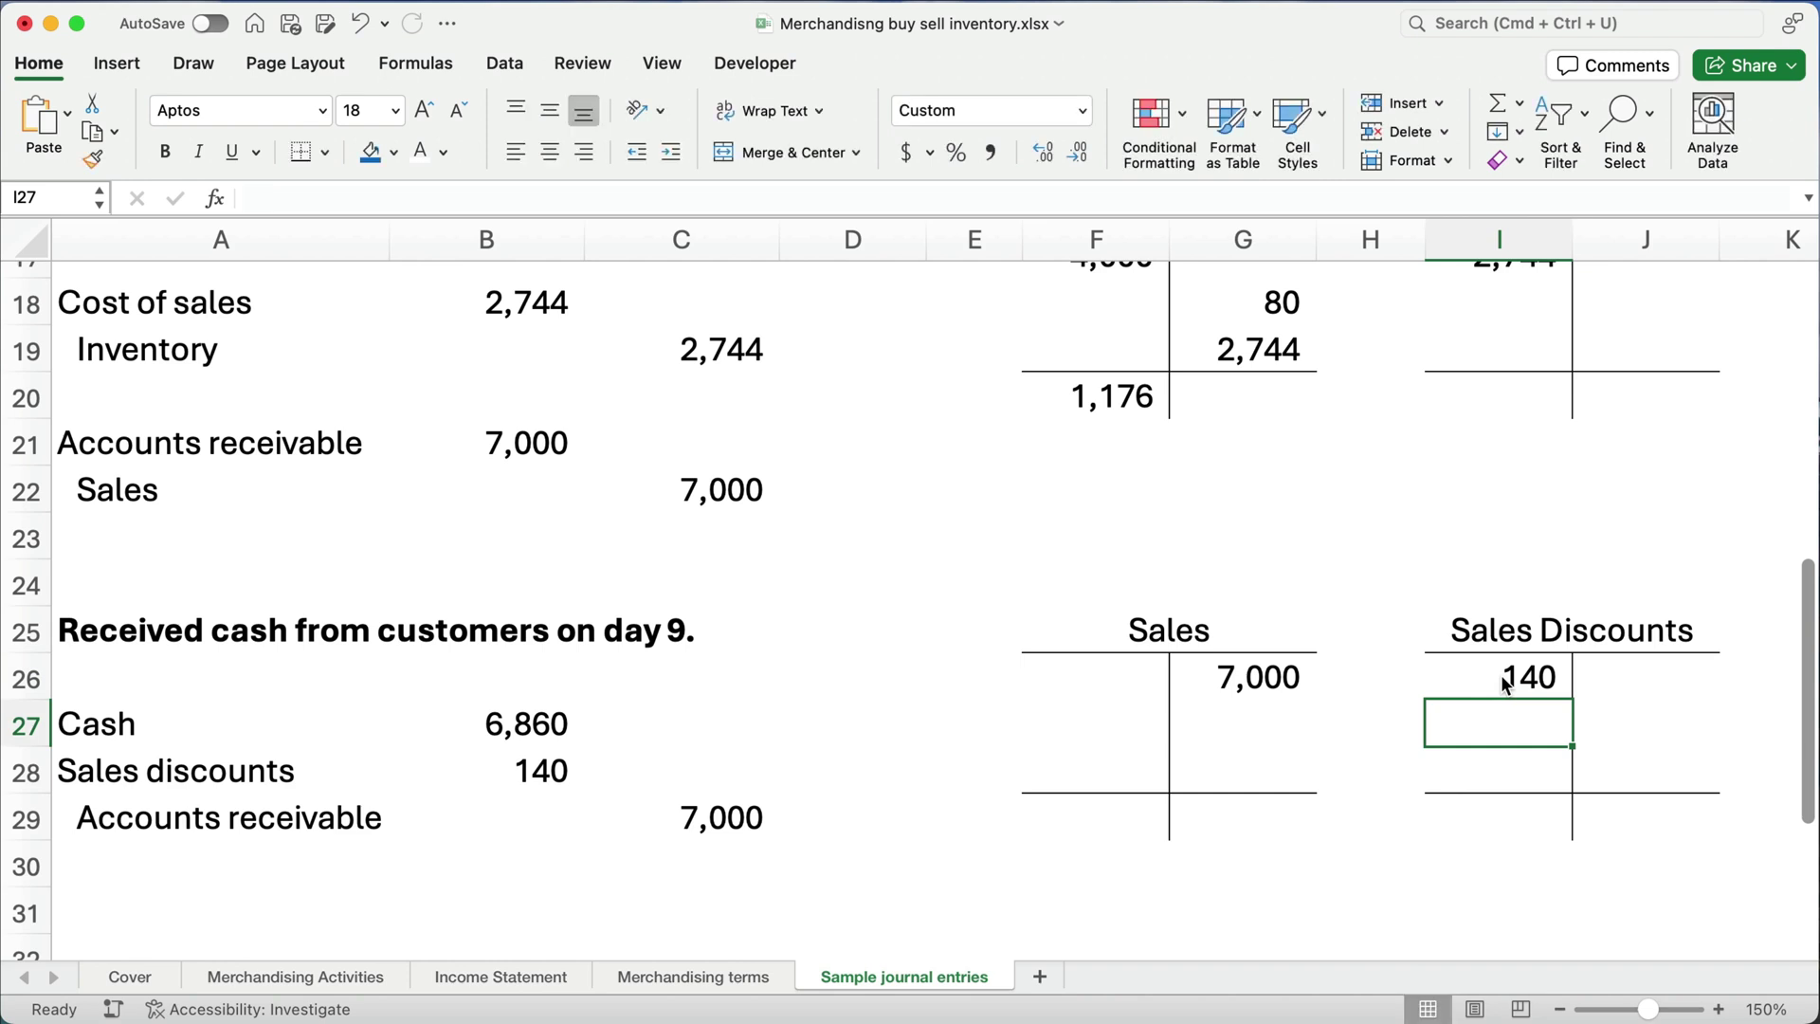
left_click(1283, 822)
type("7000")
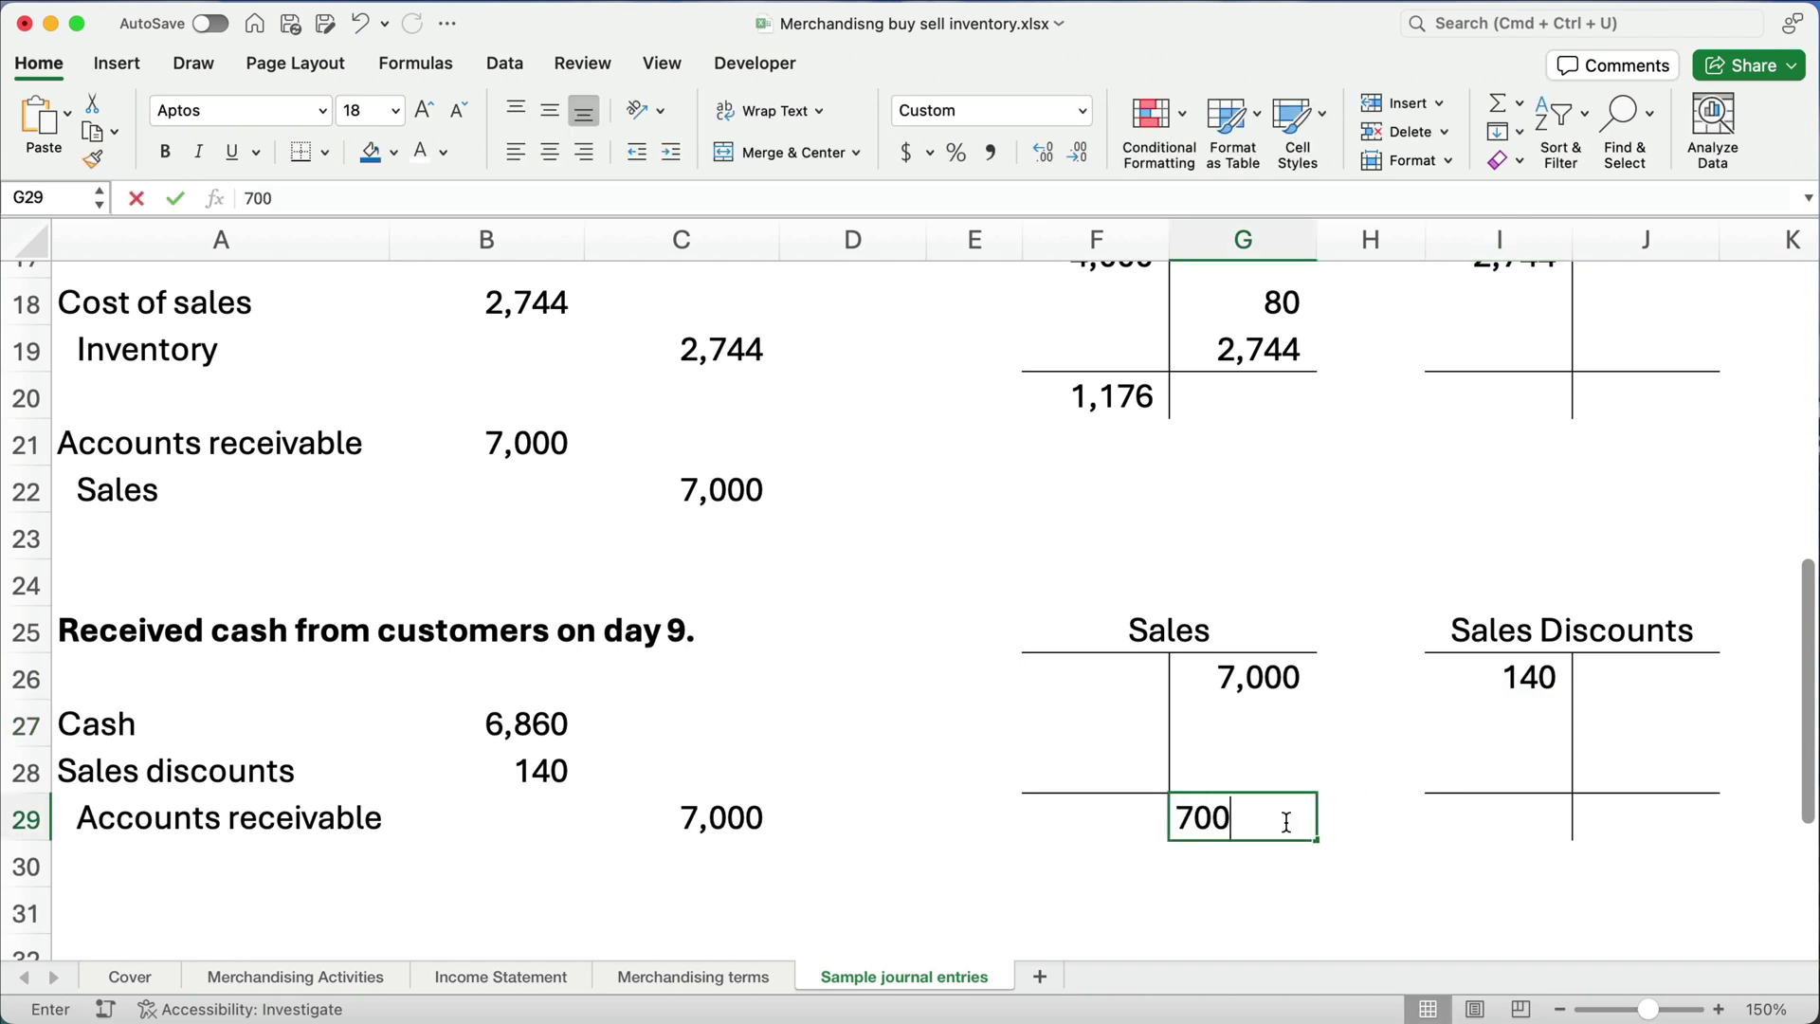
key("Tab")
key("Tab")
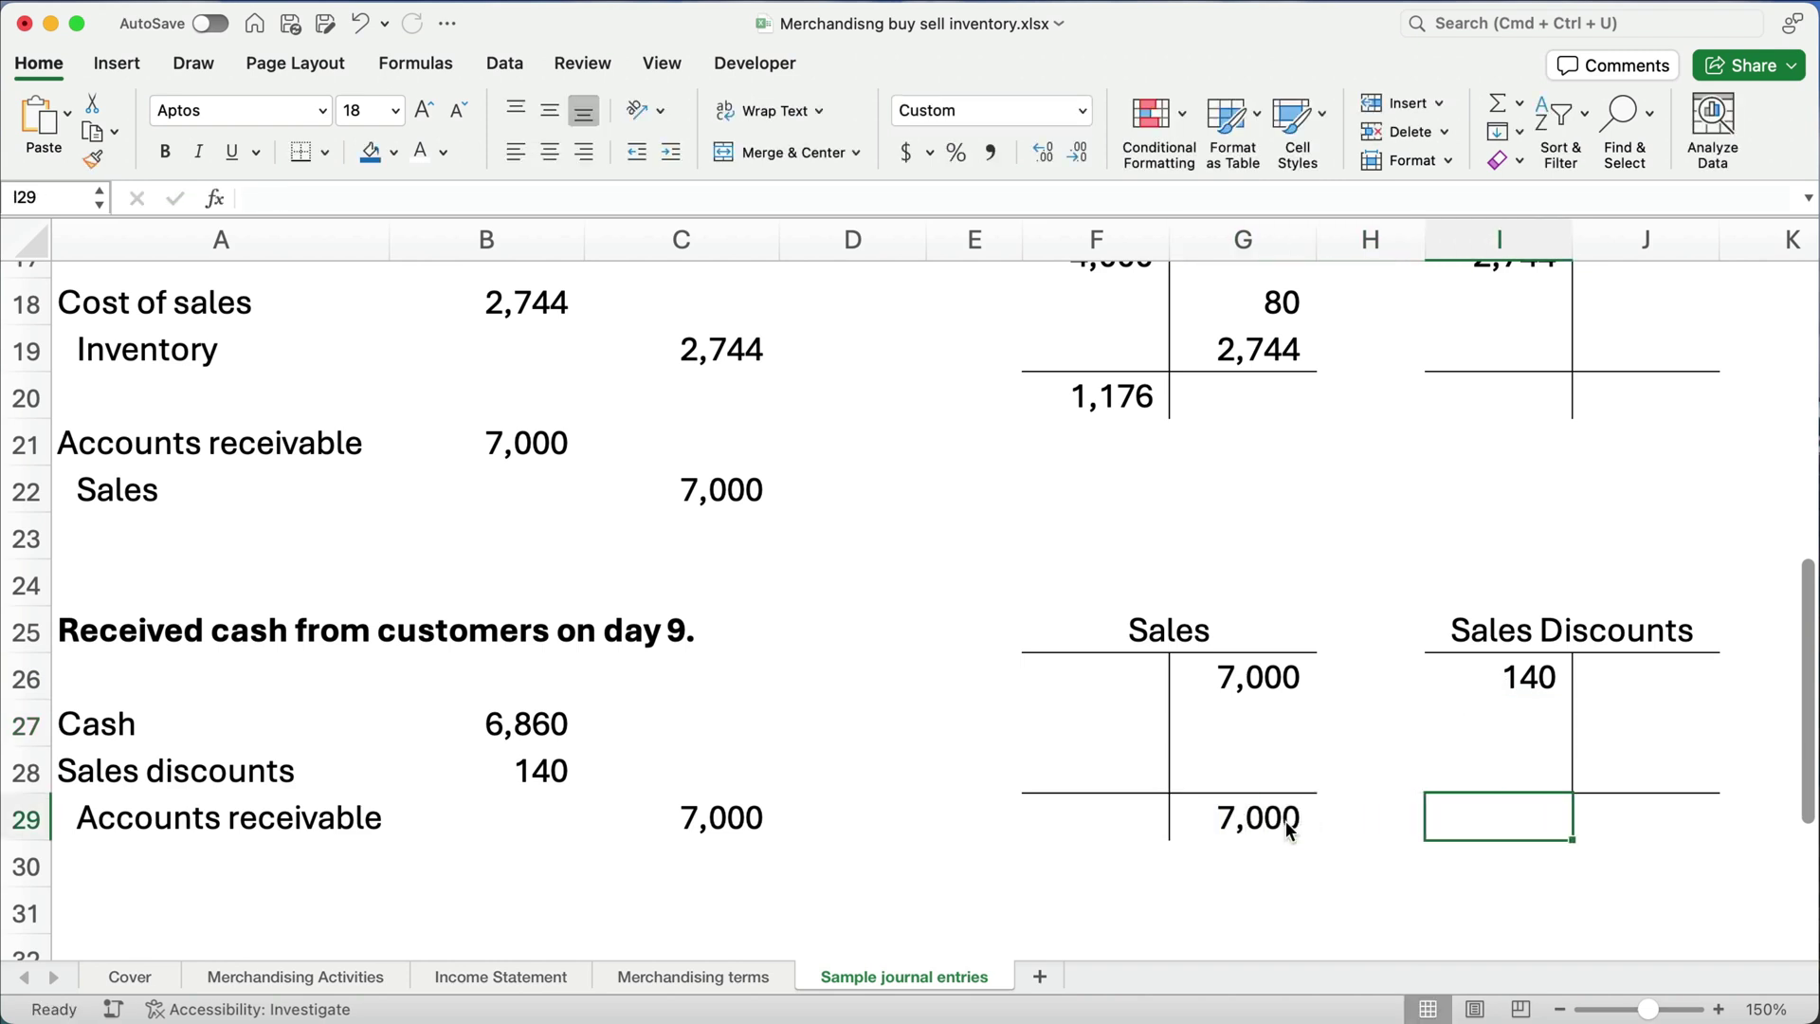
type("140")
key("Return")
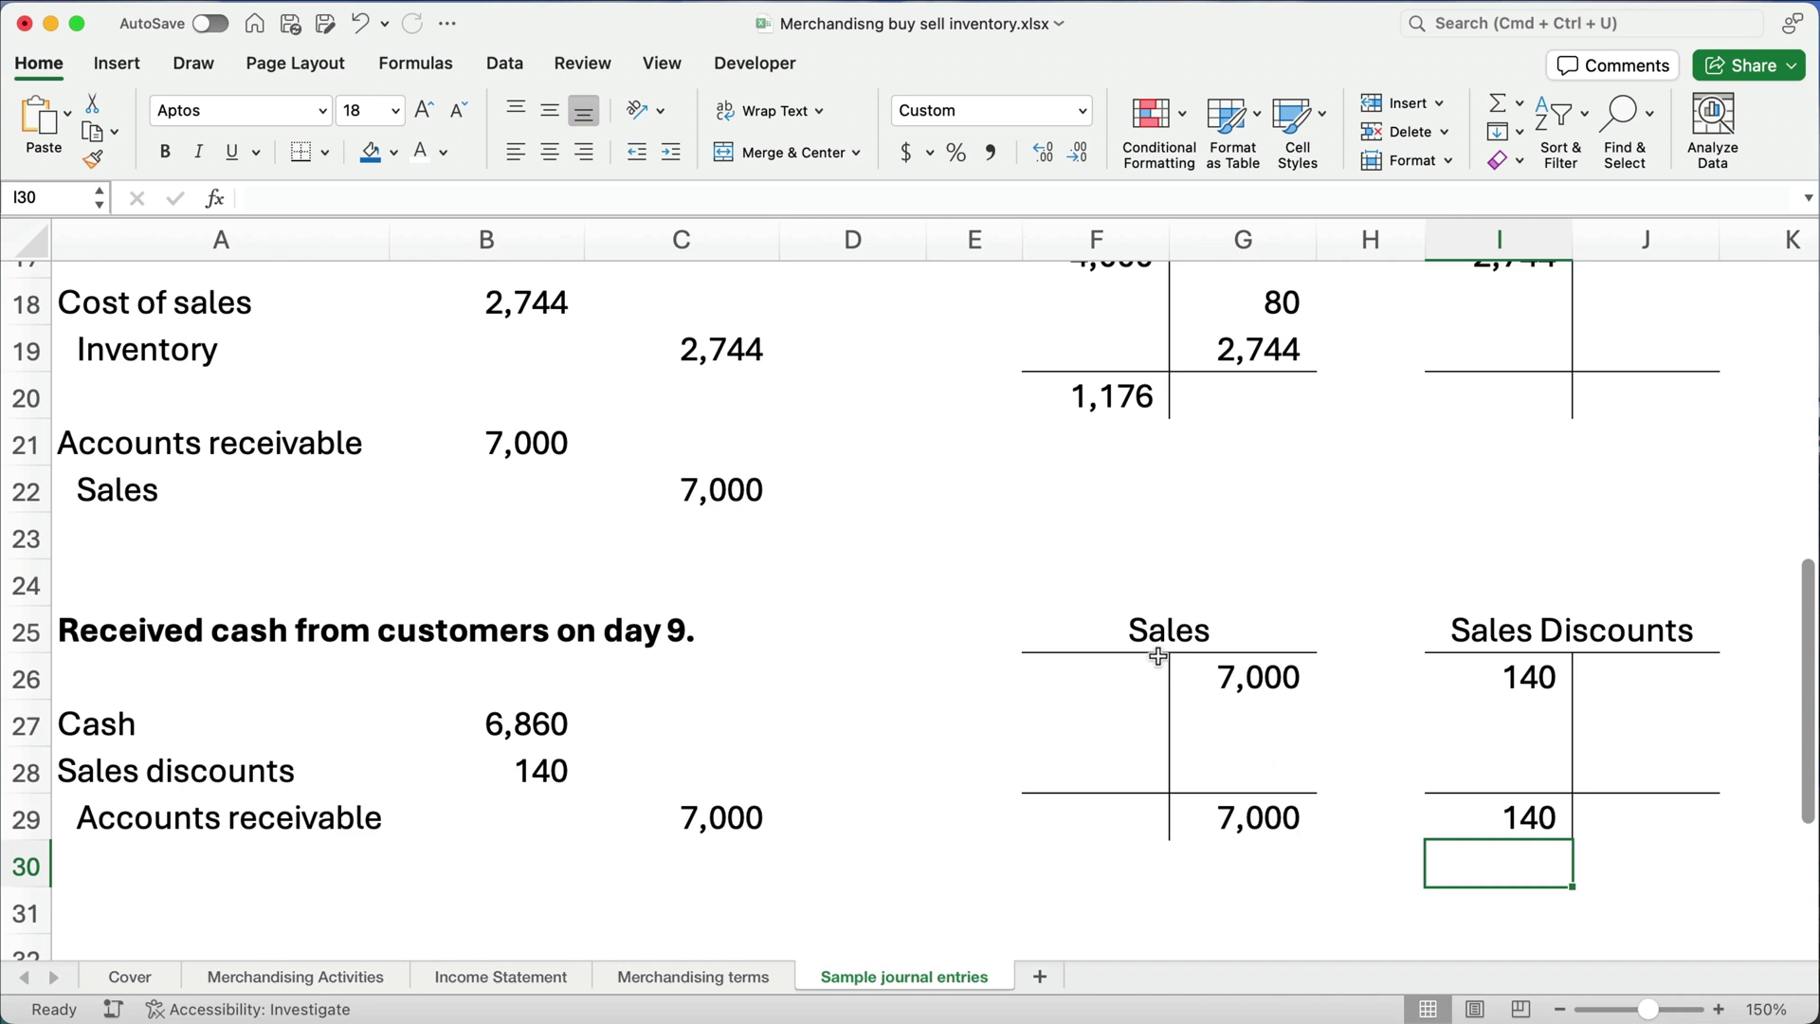
Step: Select the Sales and Sales Discounts T-accounts to verify their sums
left_click_drag(1103, 625, 1214, 851)
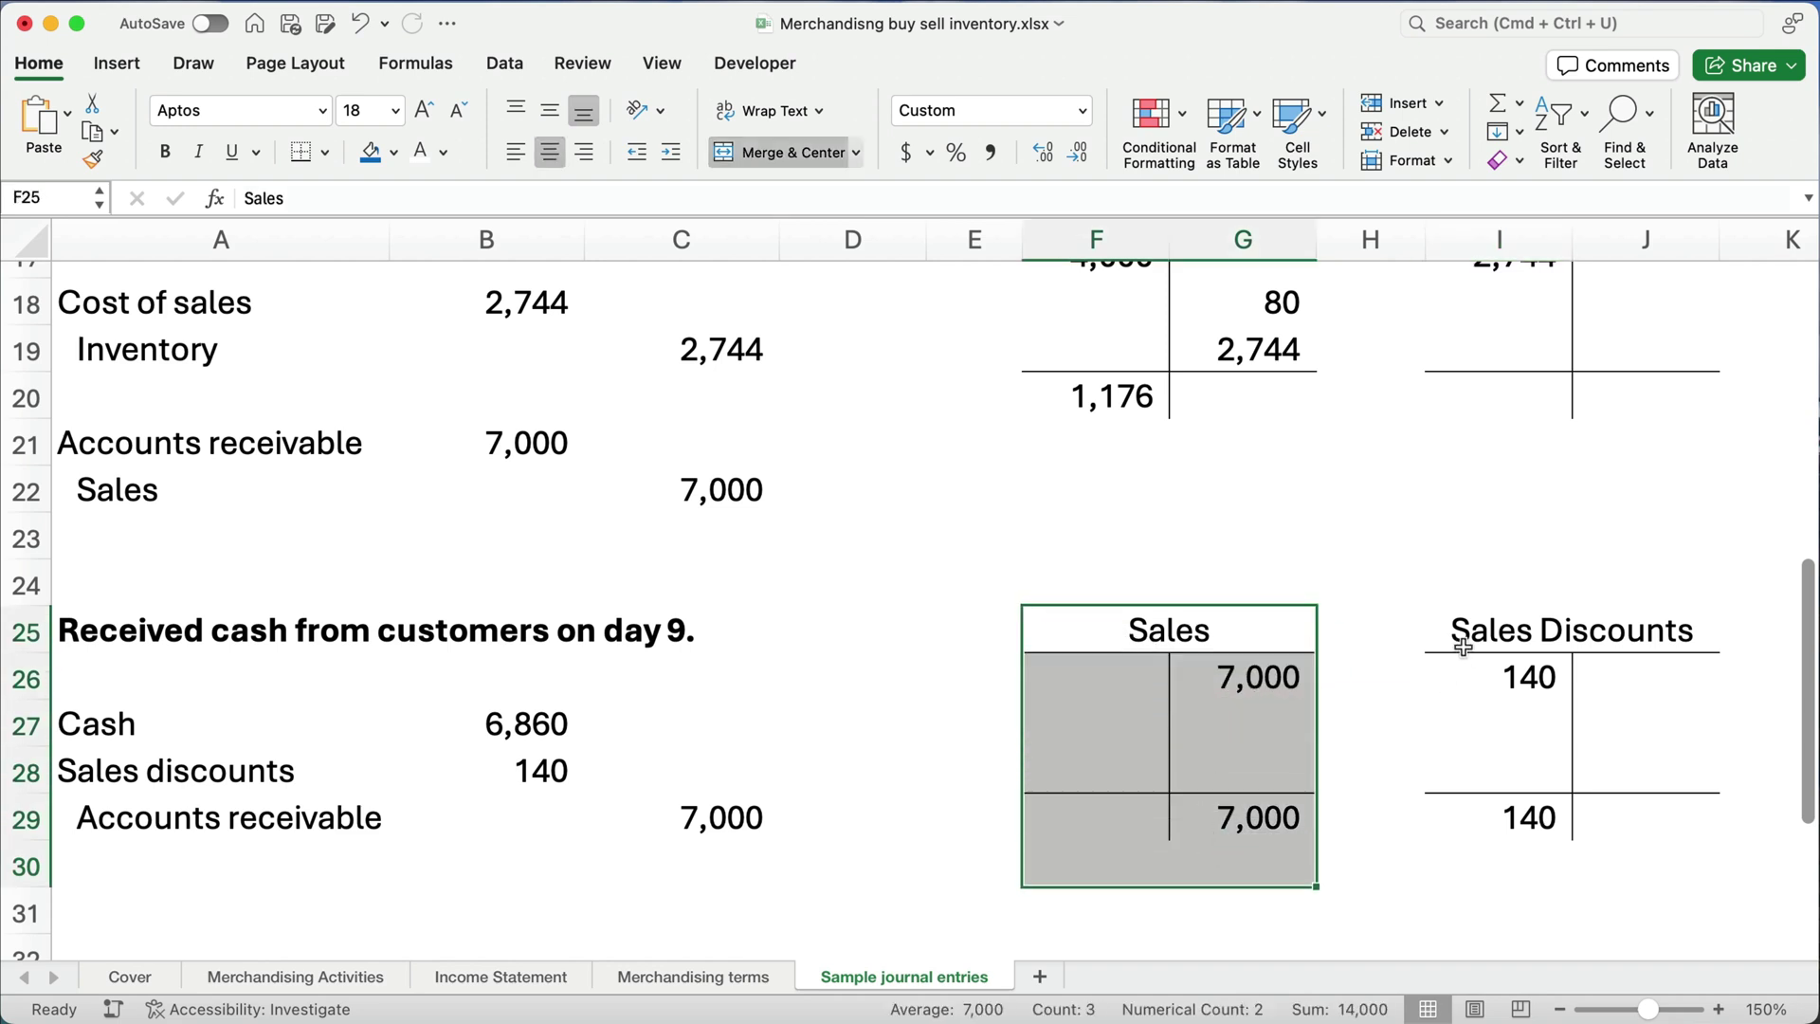
left_click_drag(1462, 629, 1450, 838)
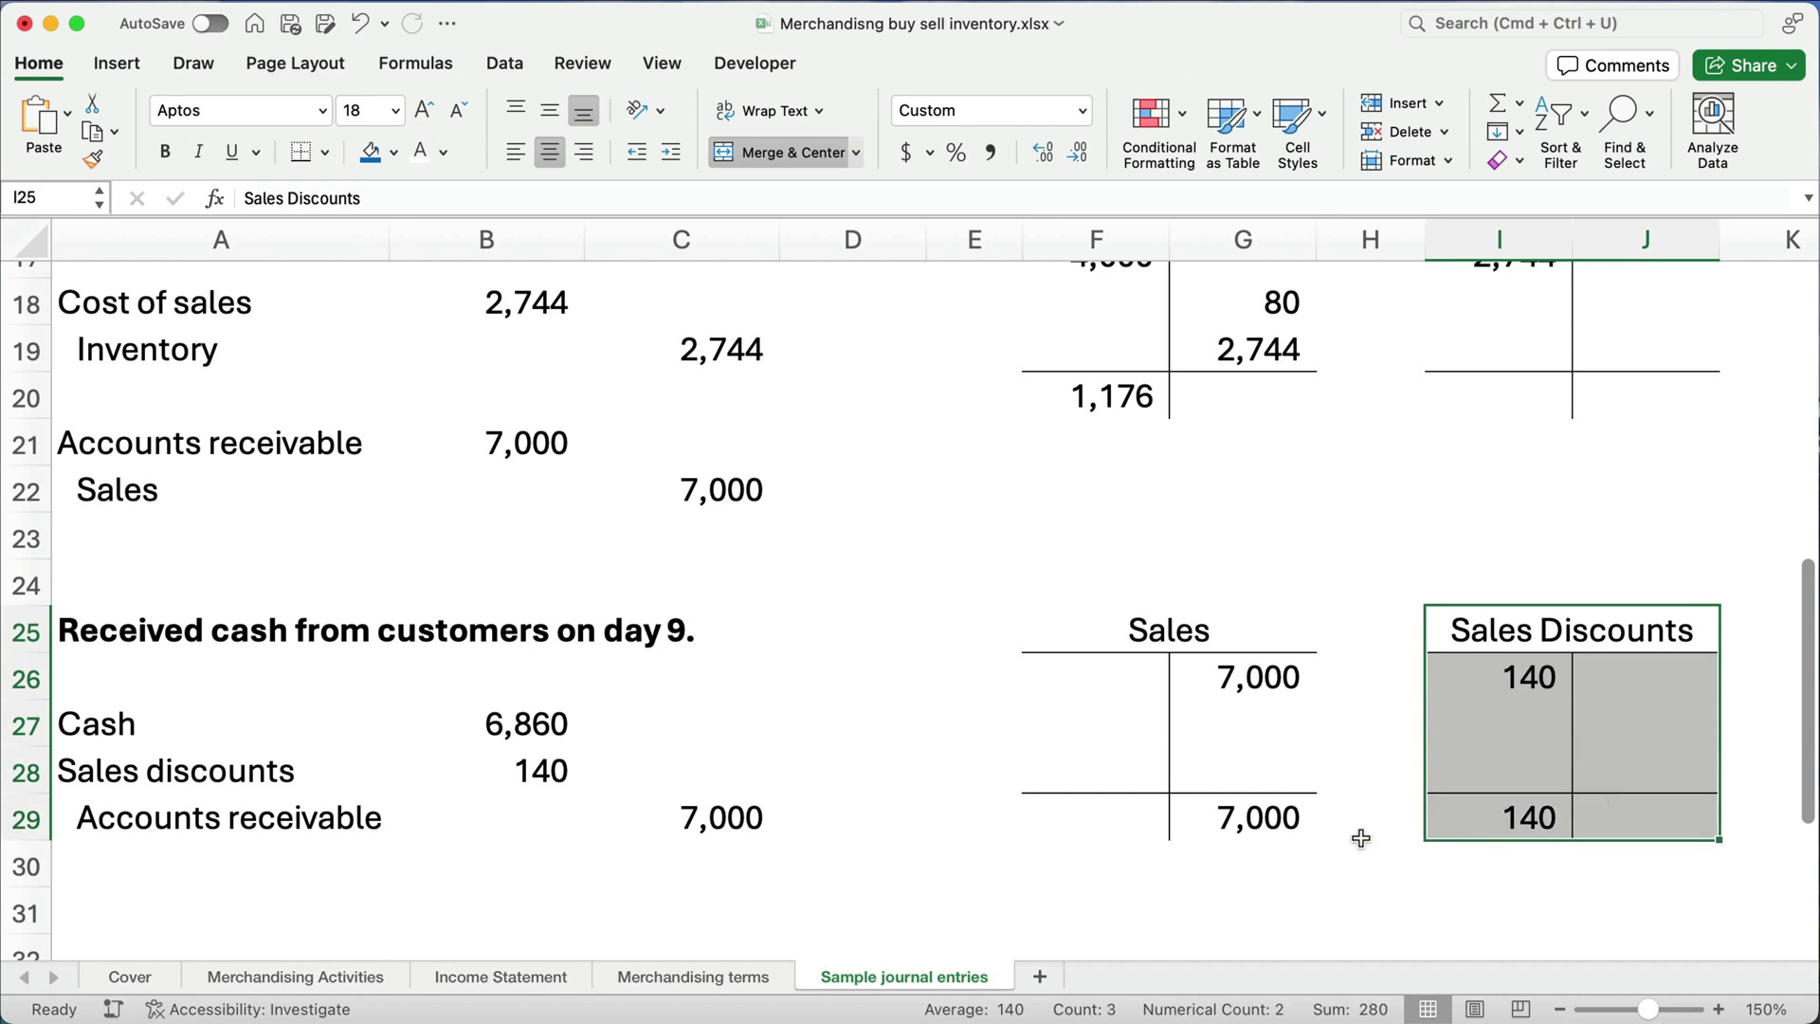
scroll(1304, 821, "down", 2)
scroll(1301, 823, "down", 1)
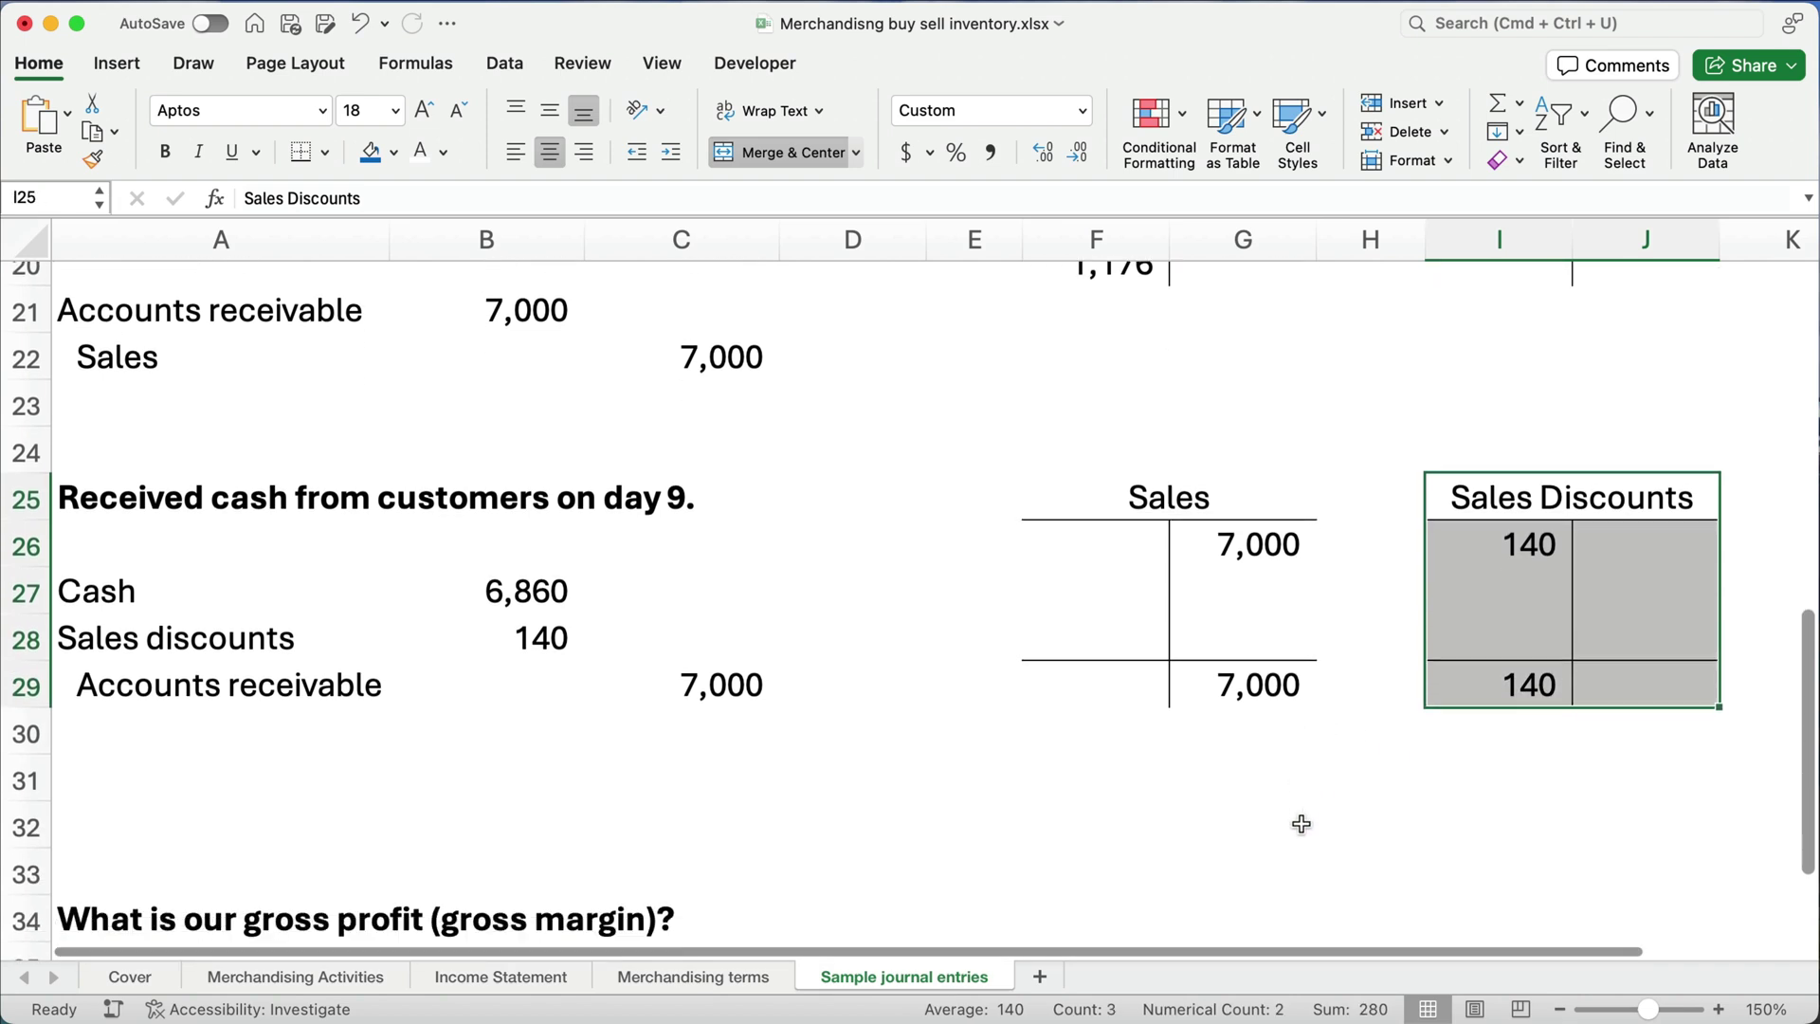
Step: Label F31 'Net sales?' and compute 6,860 in F32 with =G29-I29
left_click(1092, 796)
type("Net sales?")
key("Tab")
key("Tab")
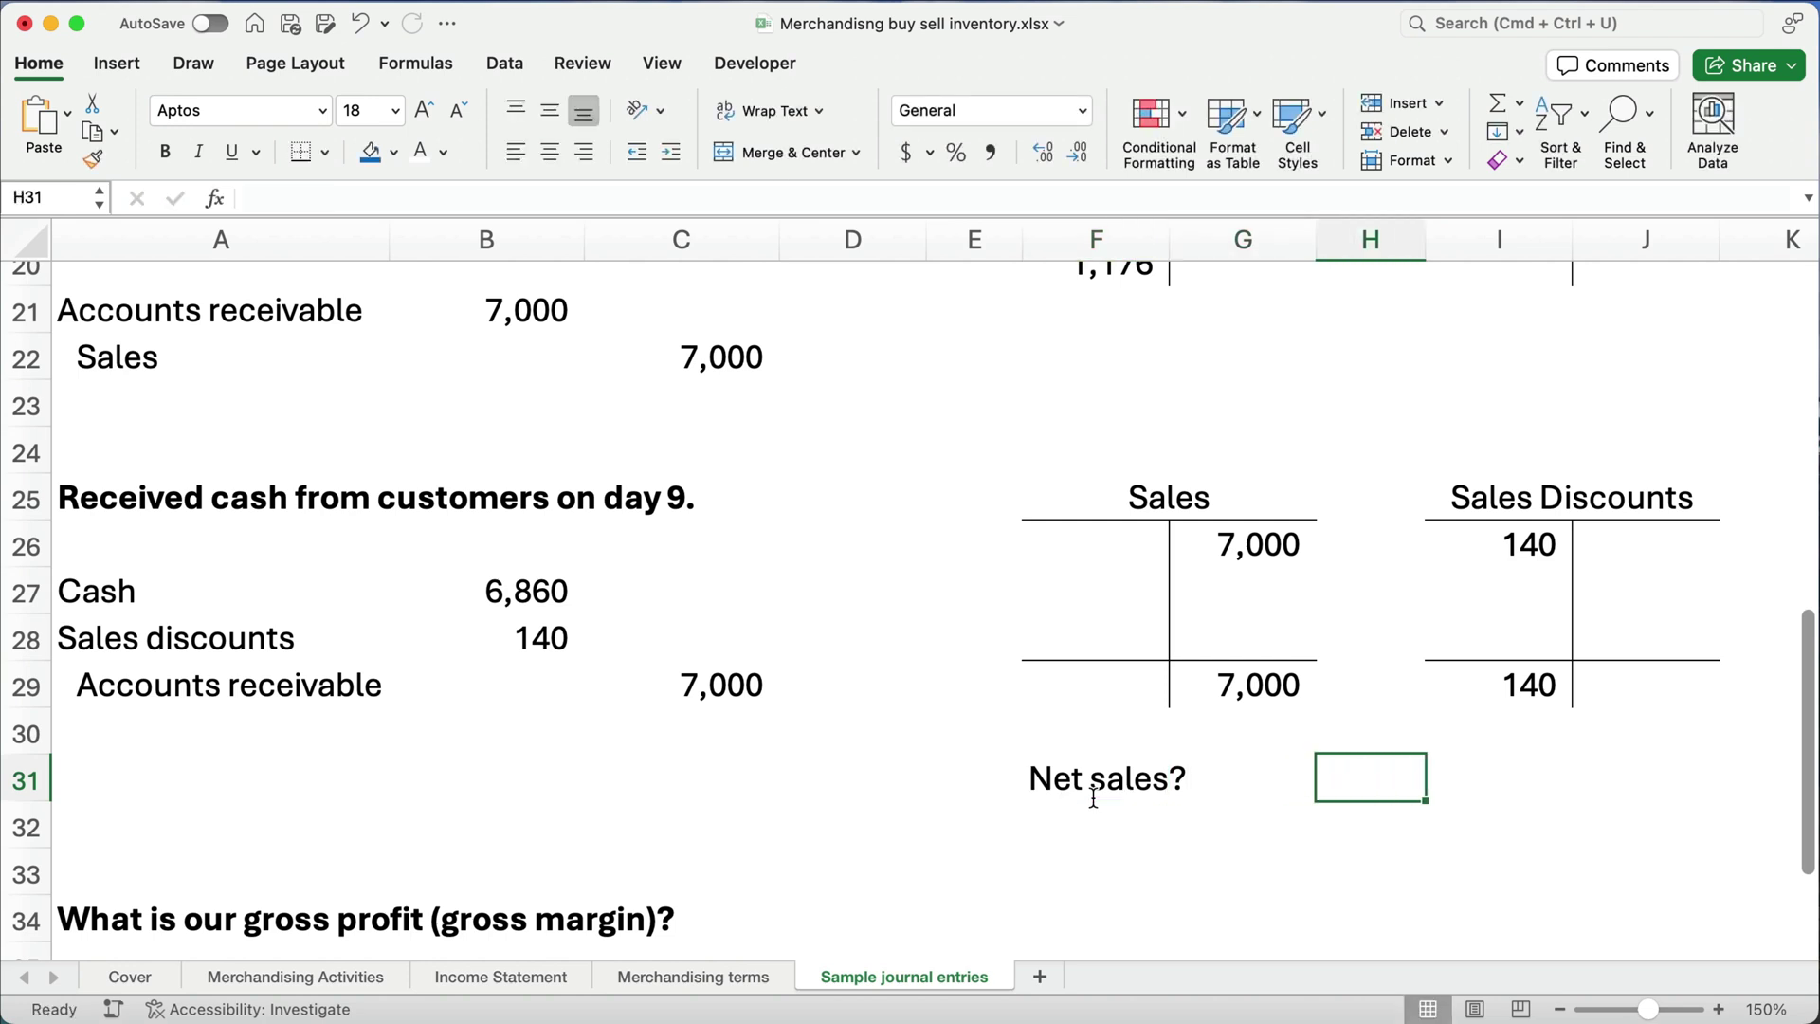
key("Down")
left_click(1093, 802)
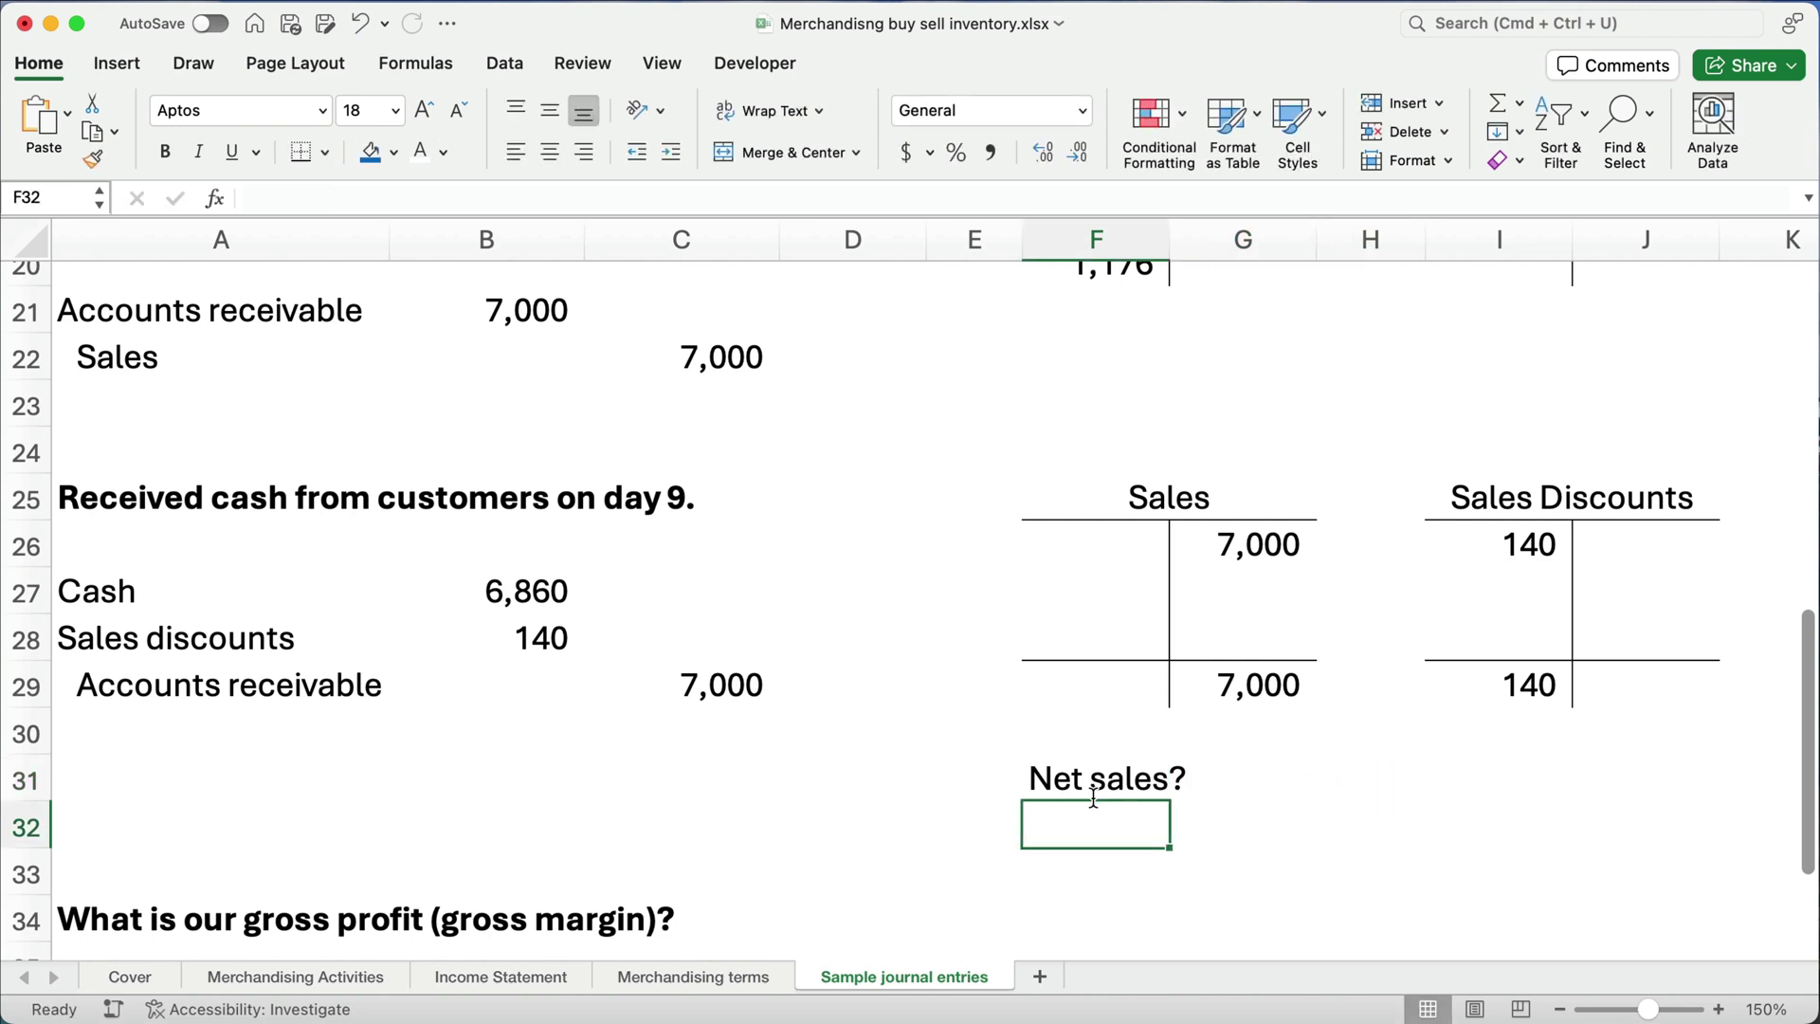
type("=")
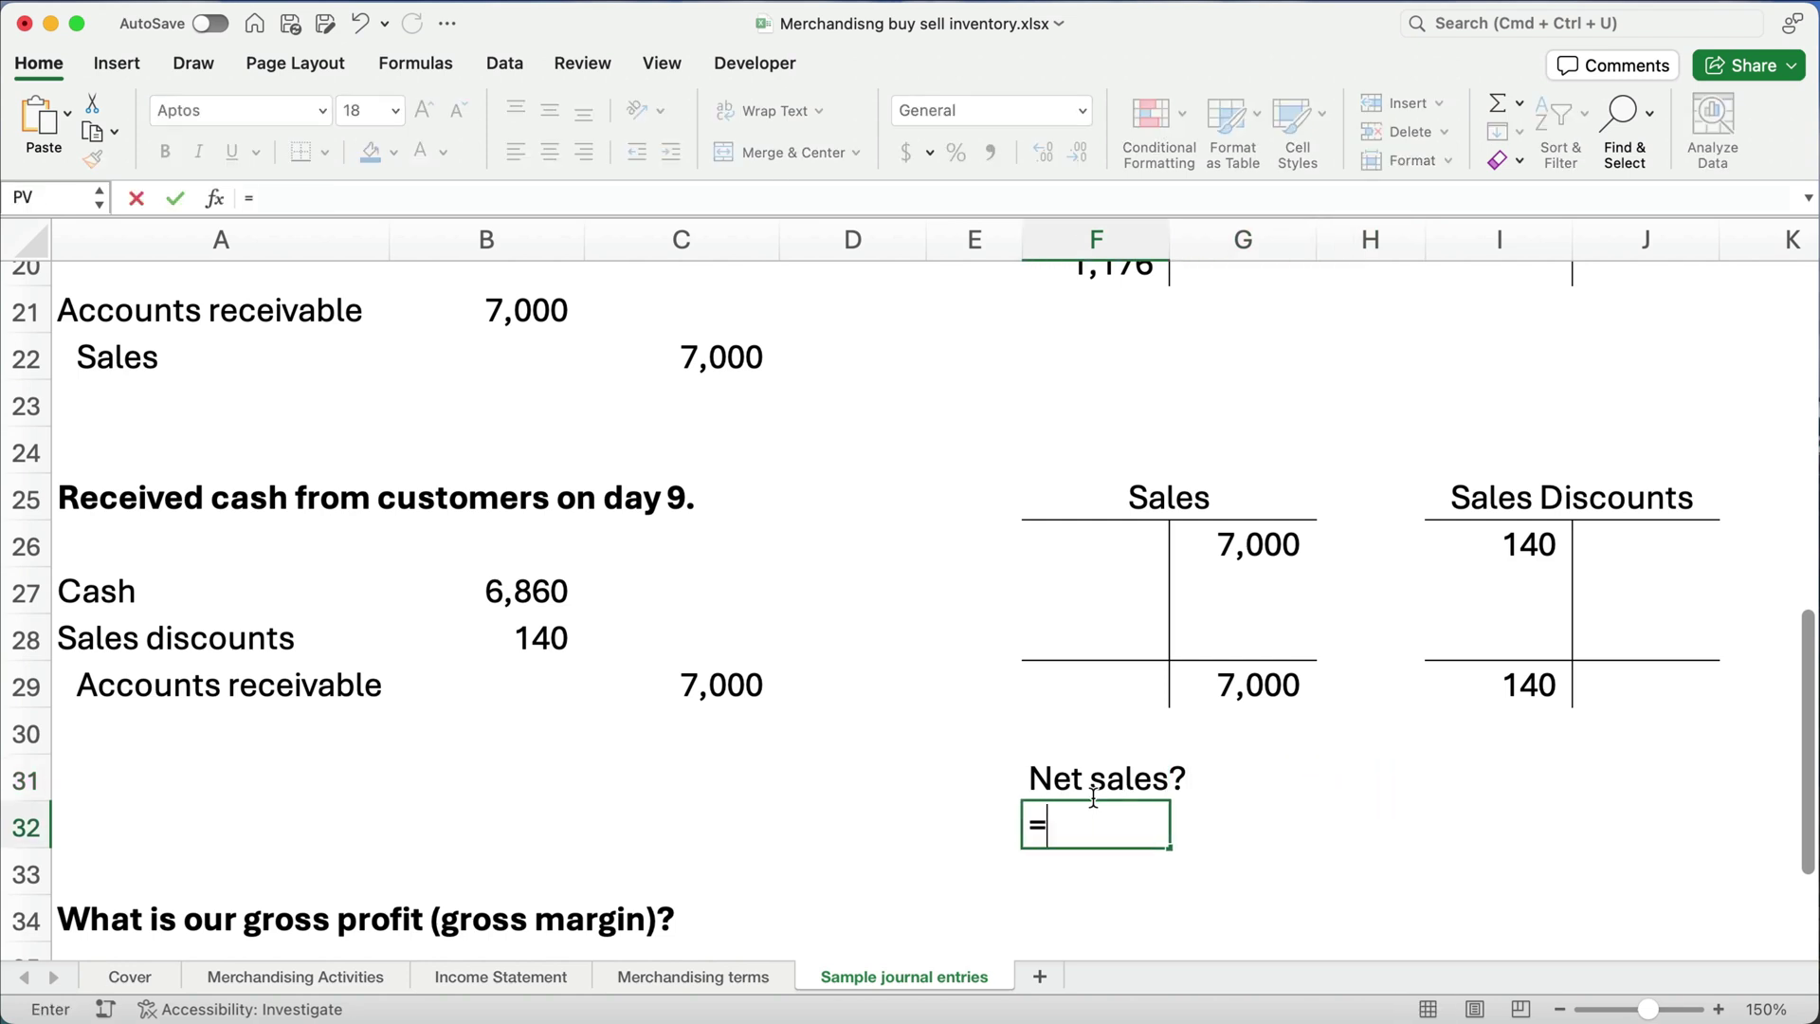
left_click(1231, 698)
type("-")
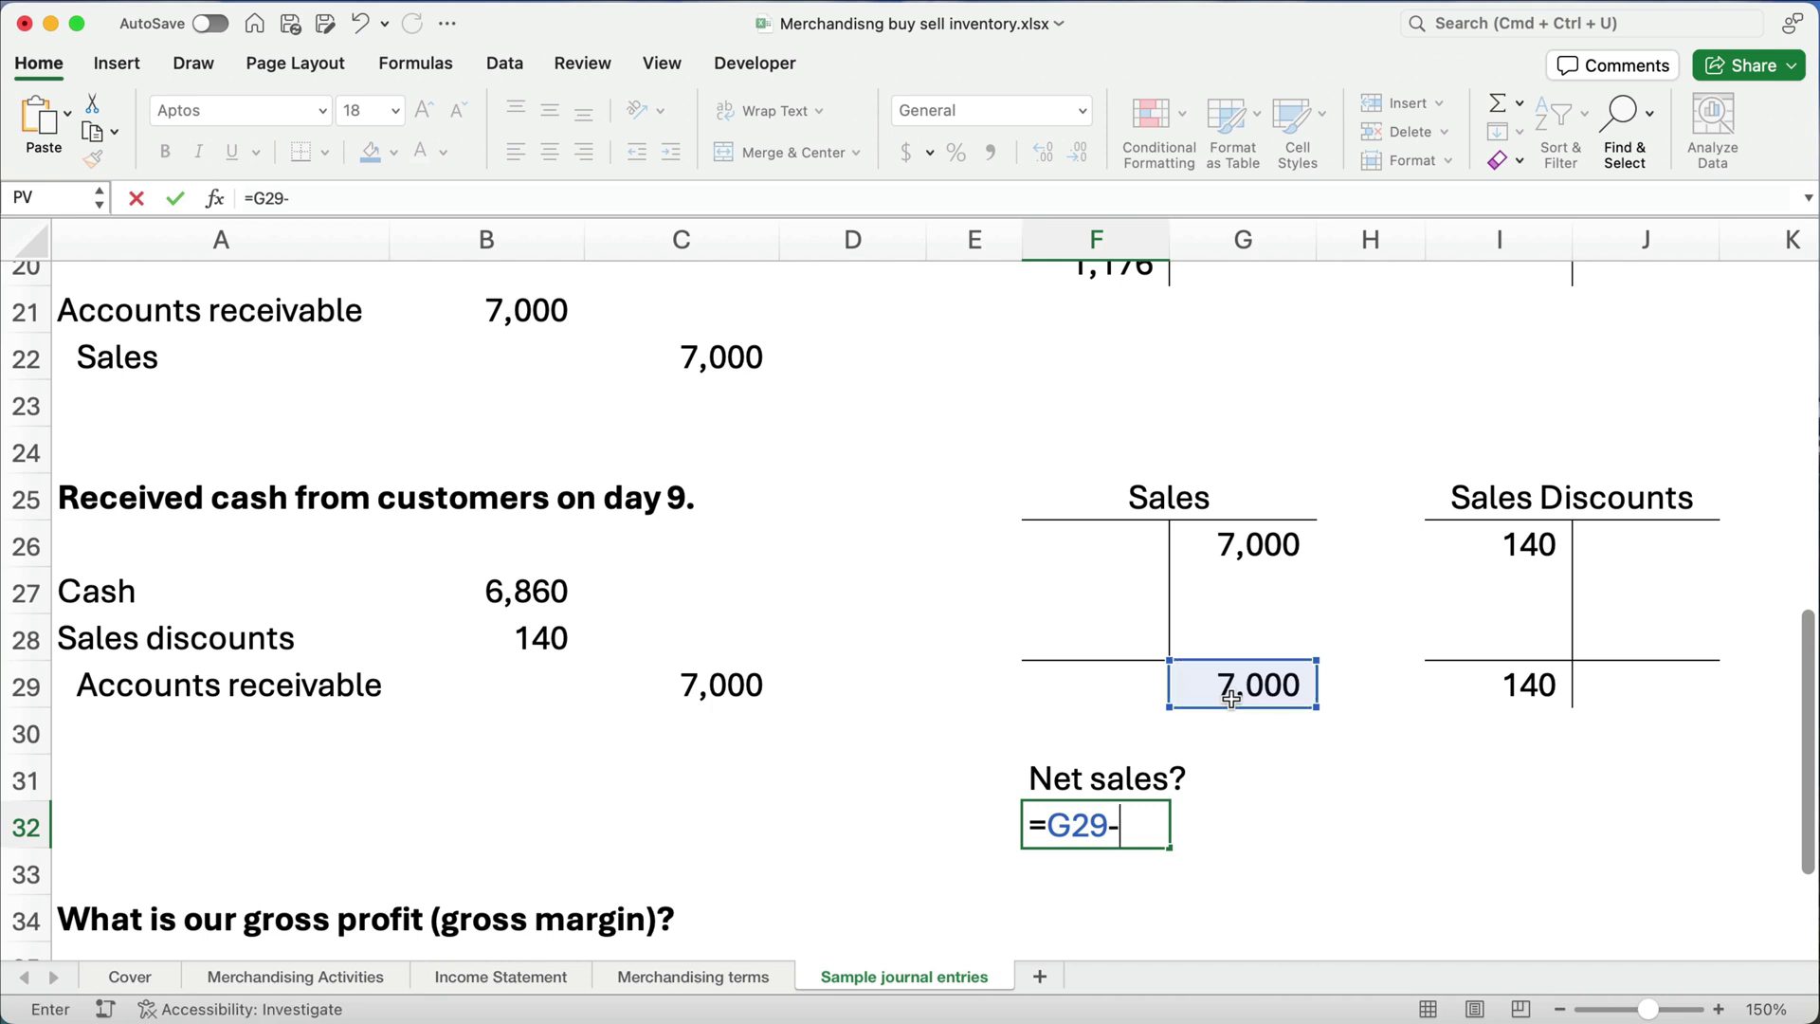
left_click(1464, 689)
key("Return")
key("Up")
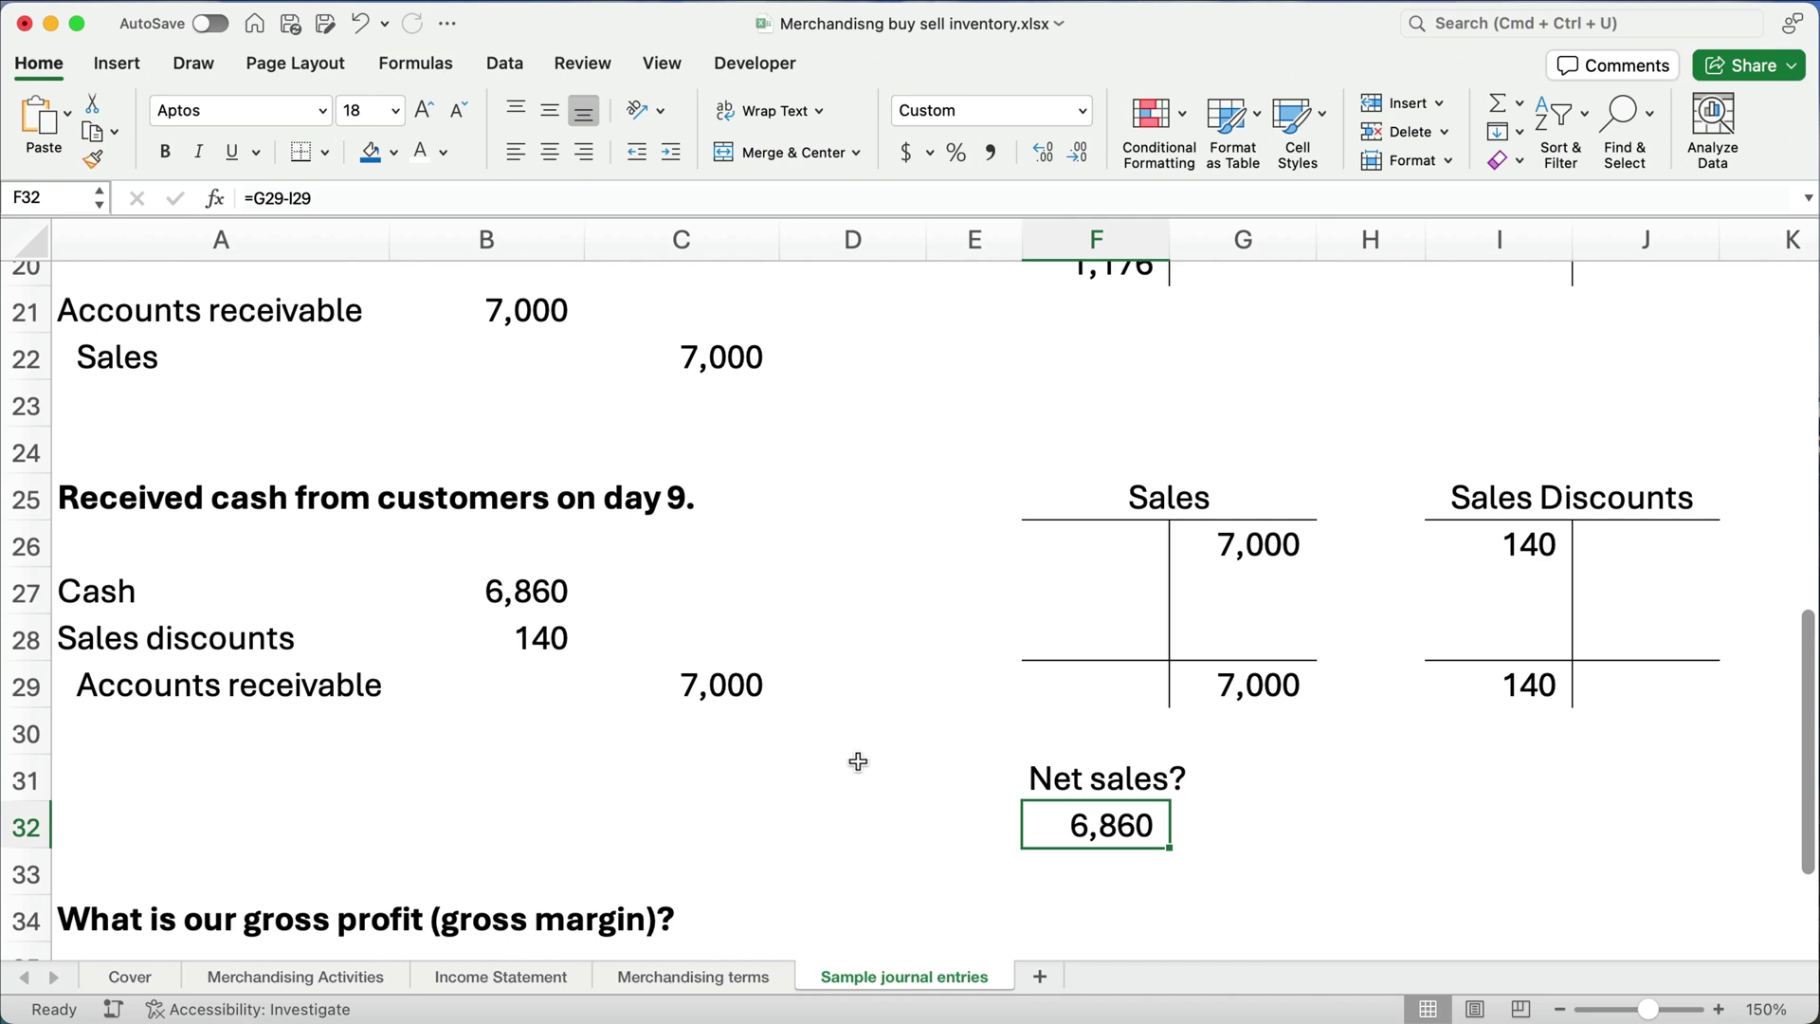
scroll(857, 761, "down", 6)
Step: Link Net Sales in C36 to the 6,860 in F32
scroll(858, 761, "down", 1)
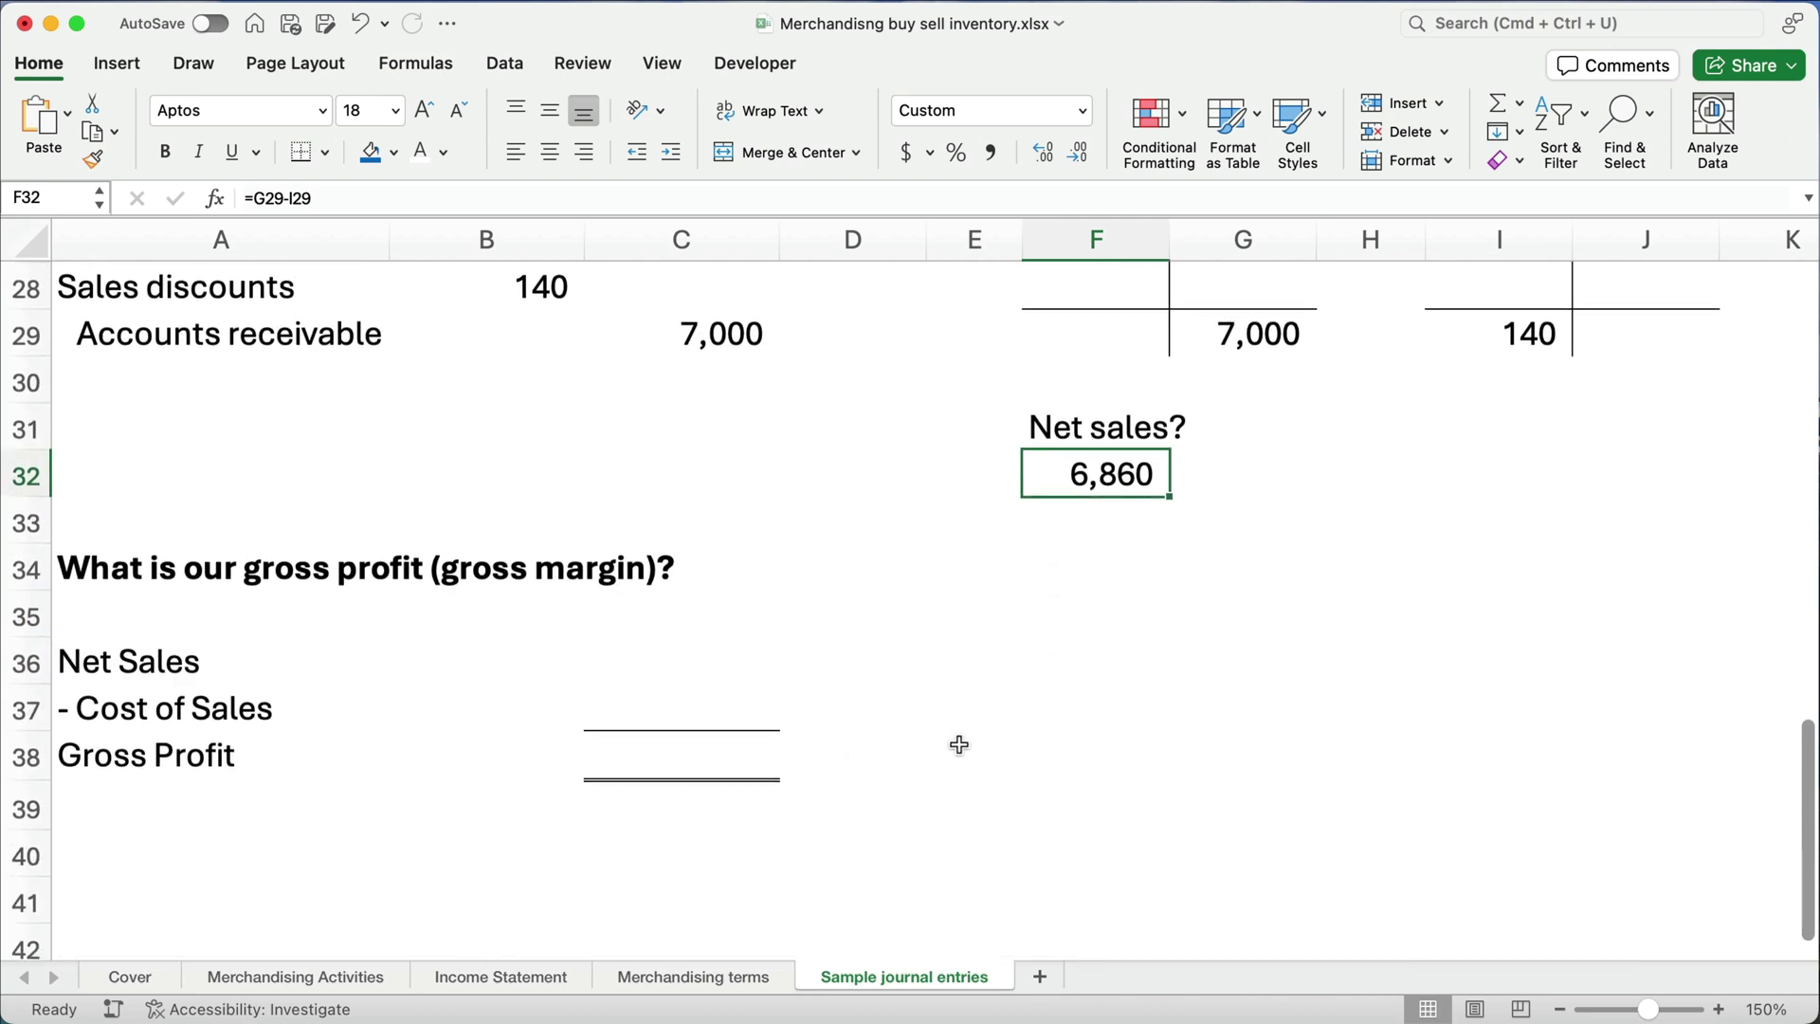
left_click(665, 677)
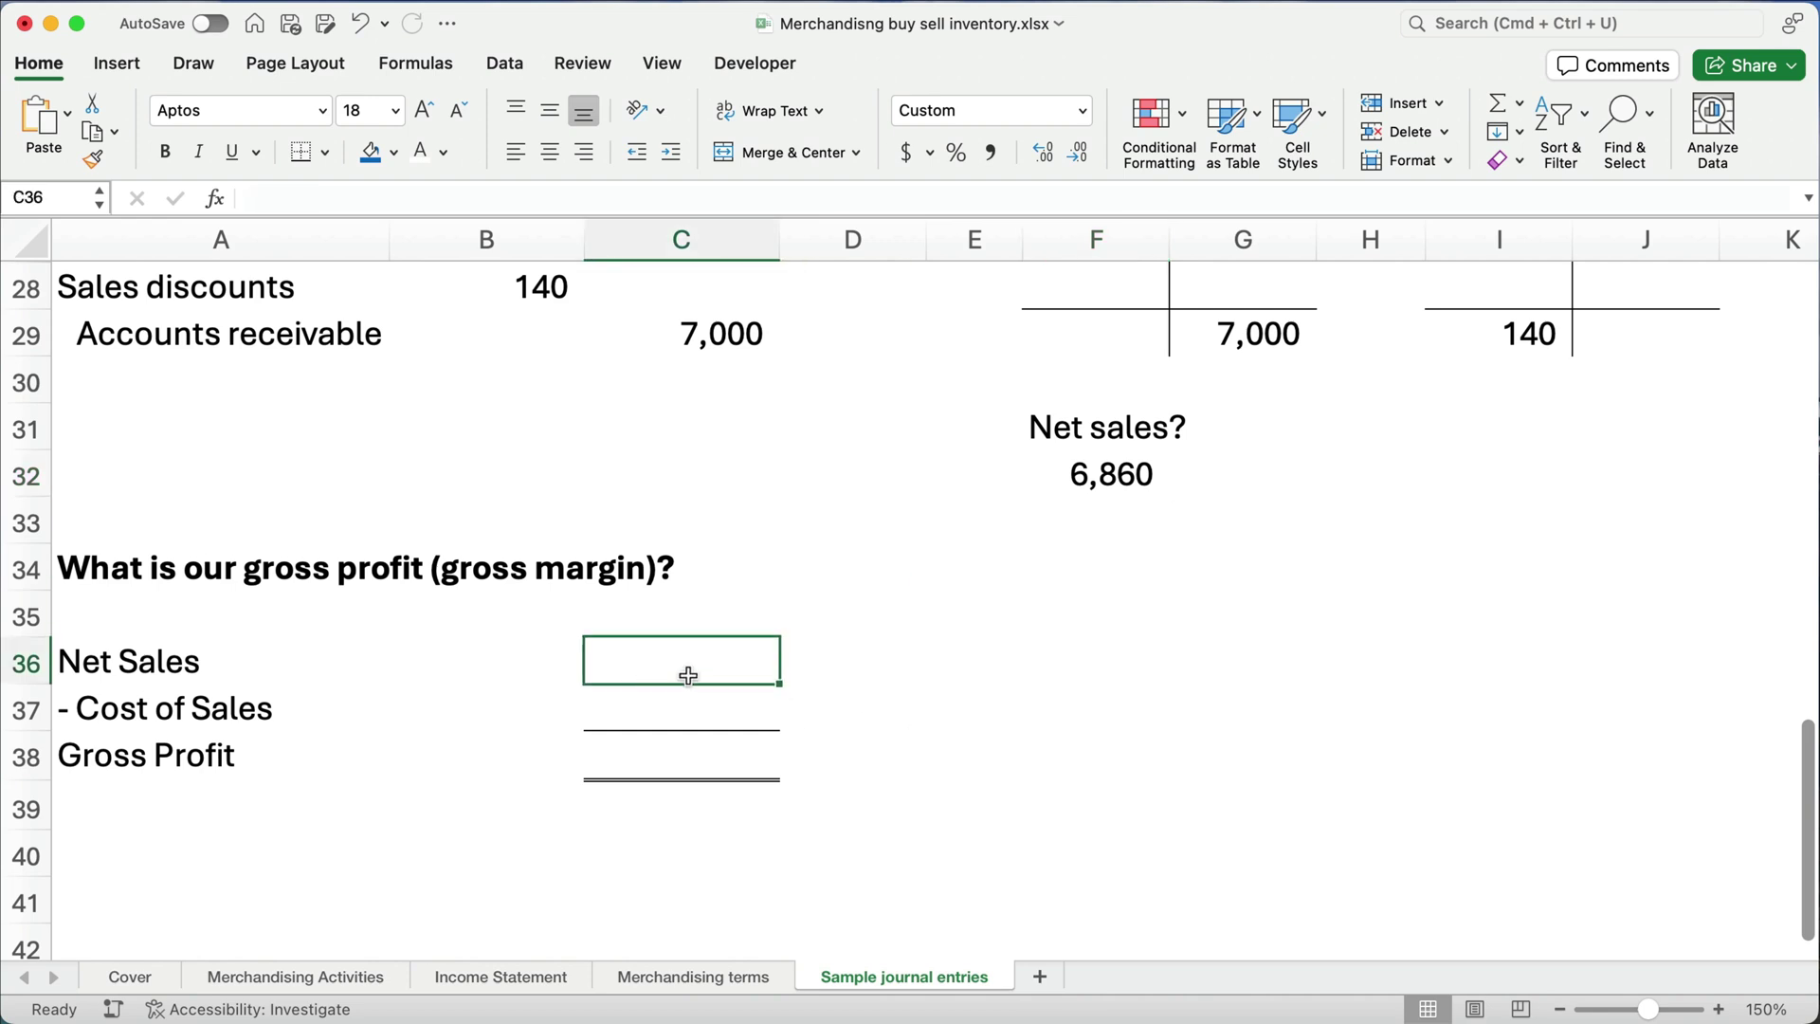
type("=")
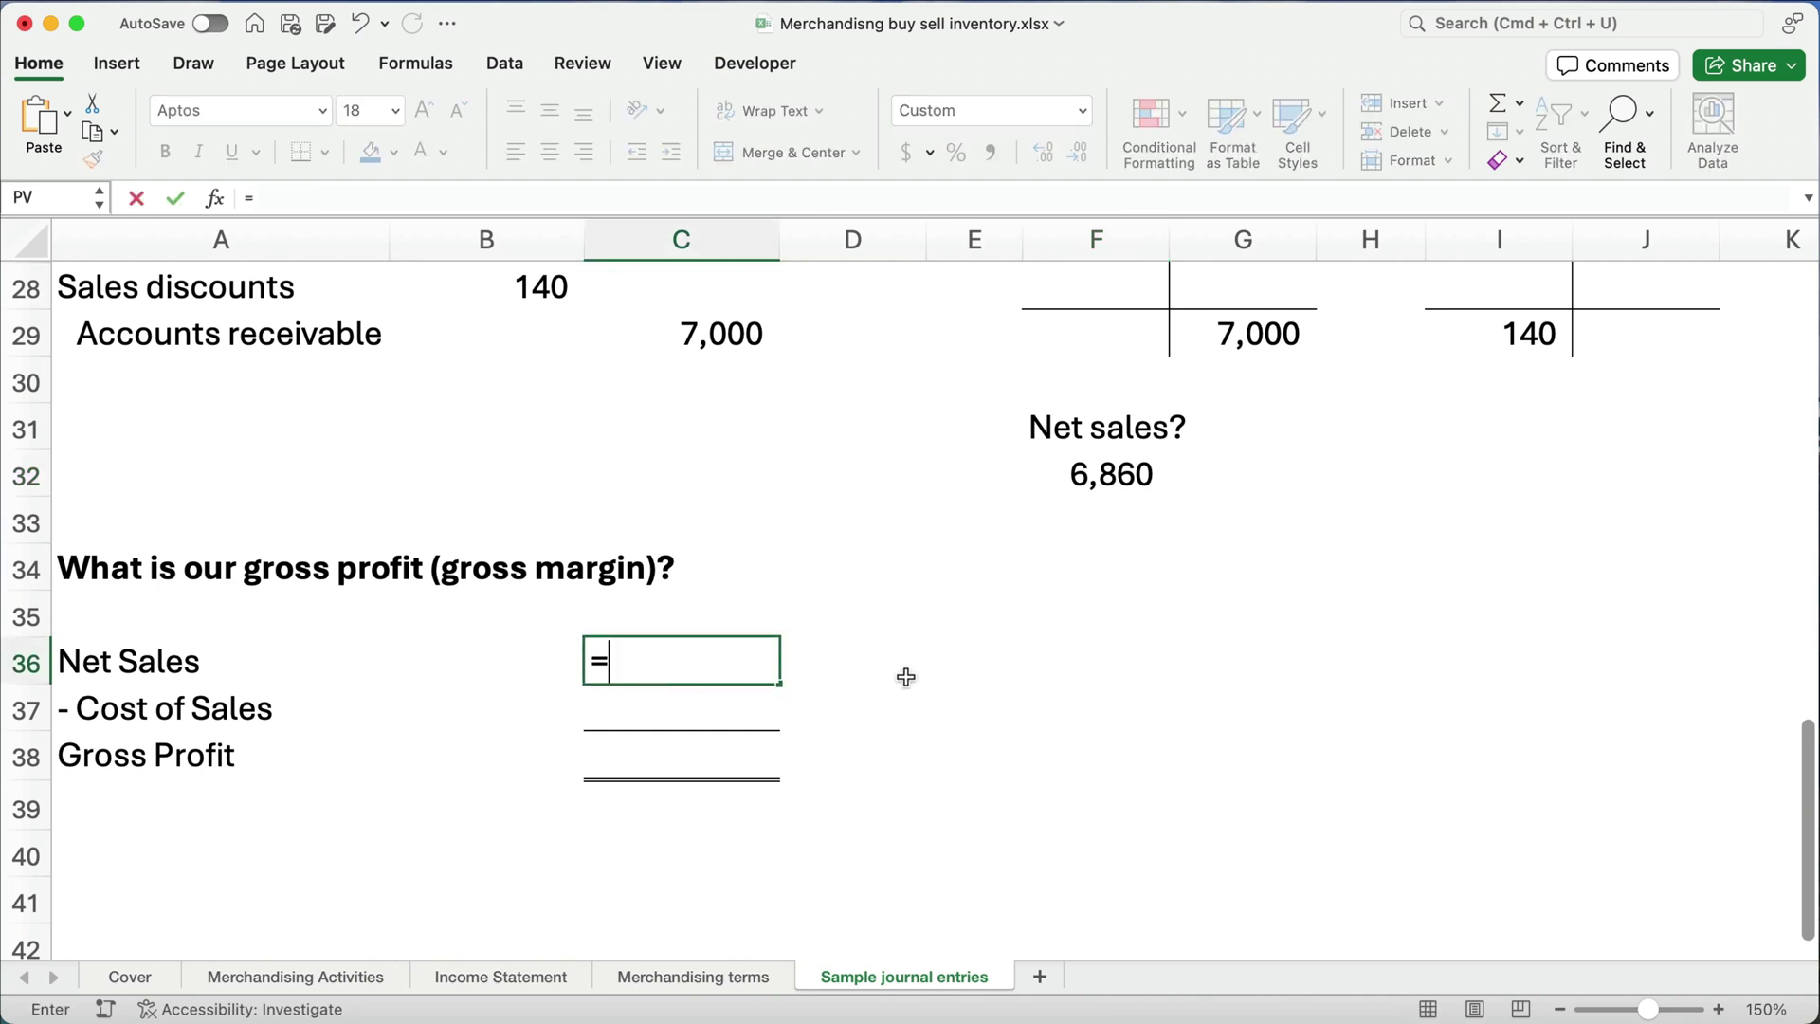
left_click(1089, 479)
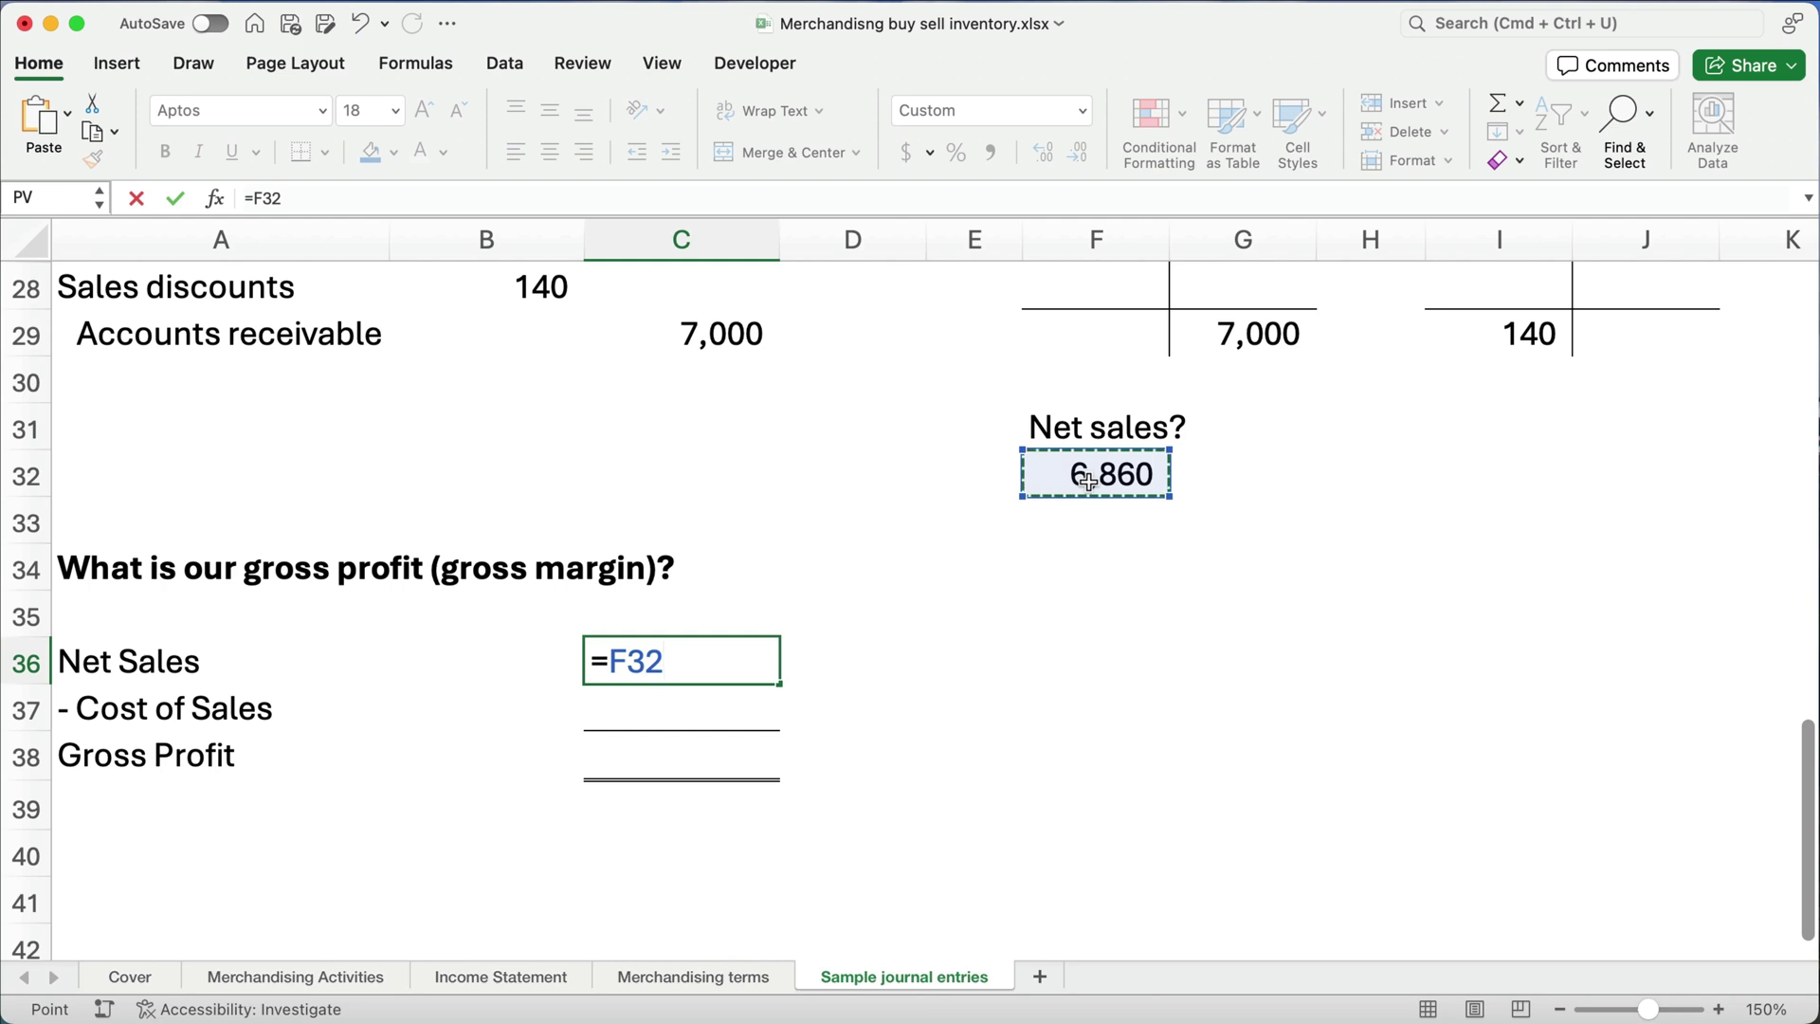
key("Return")
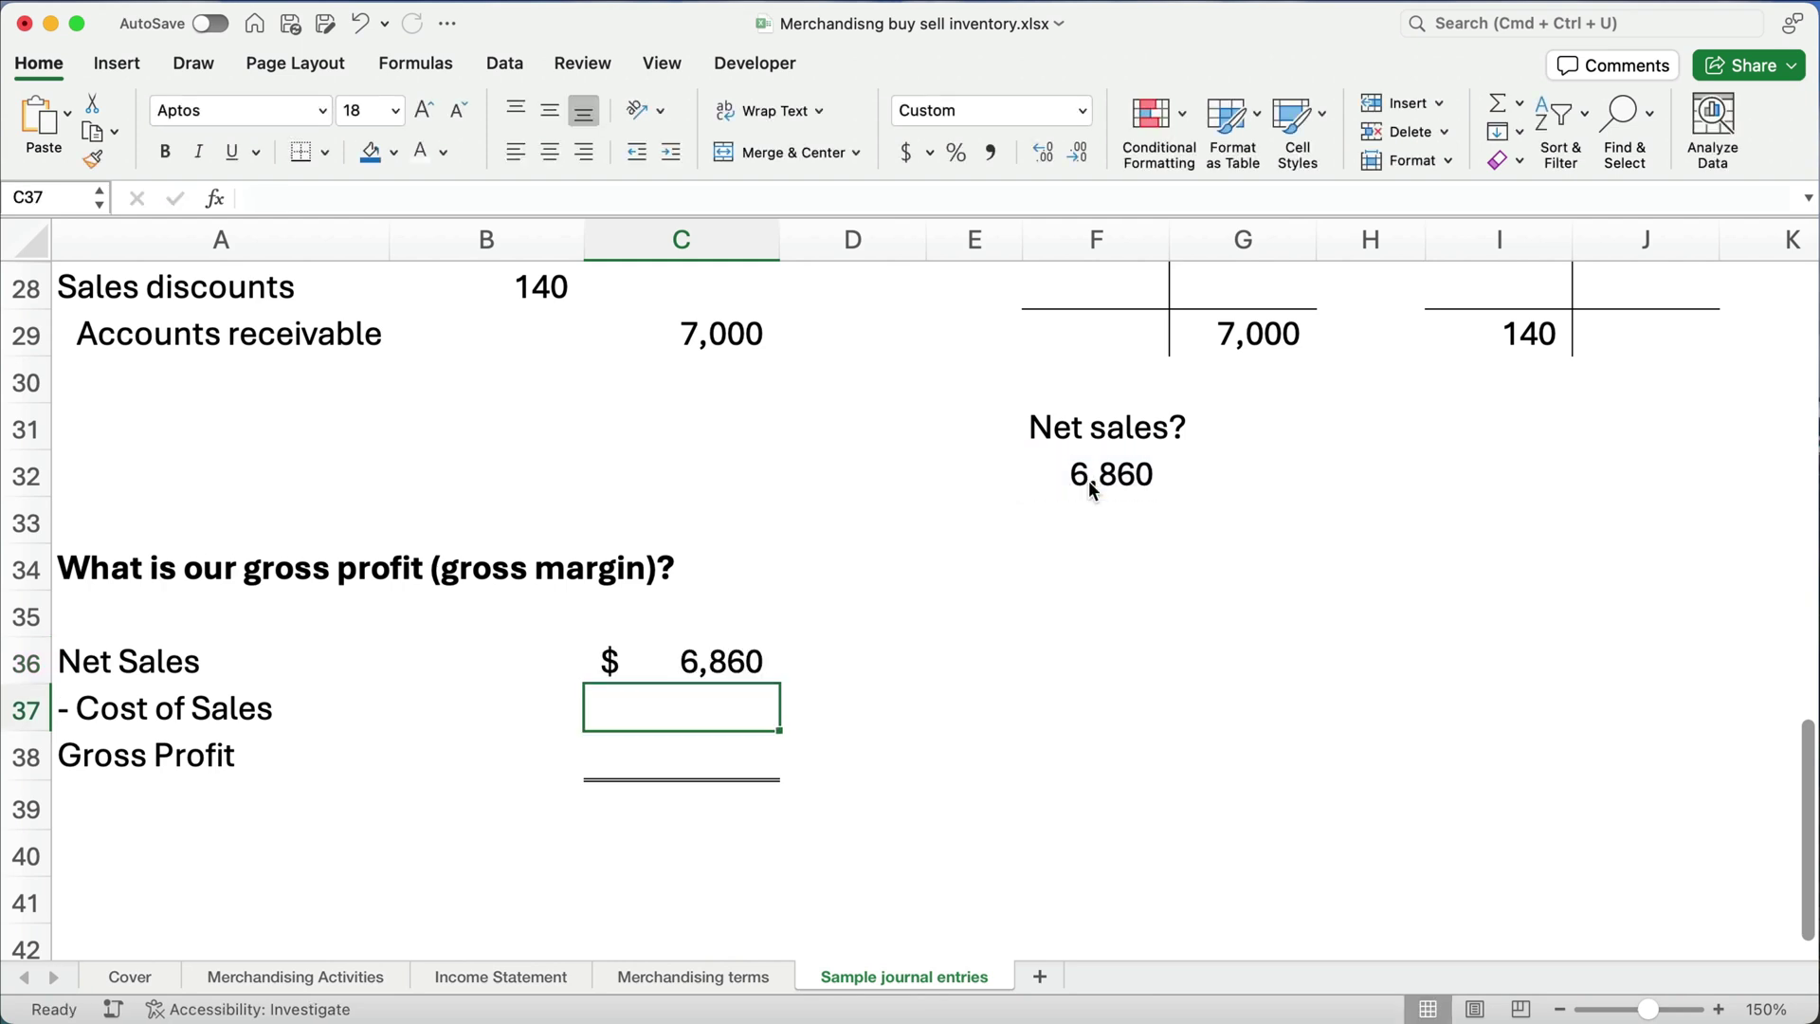
Step: Link Cost of Sales in C37 to I20 and enter the 2,744 balance there
type("=")
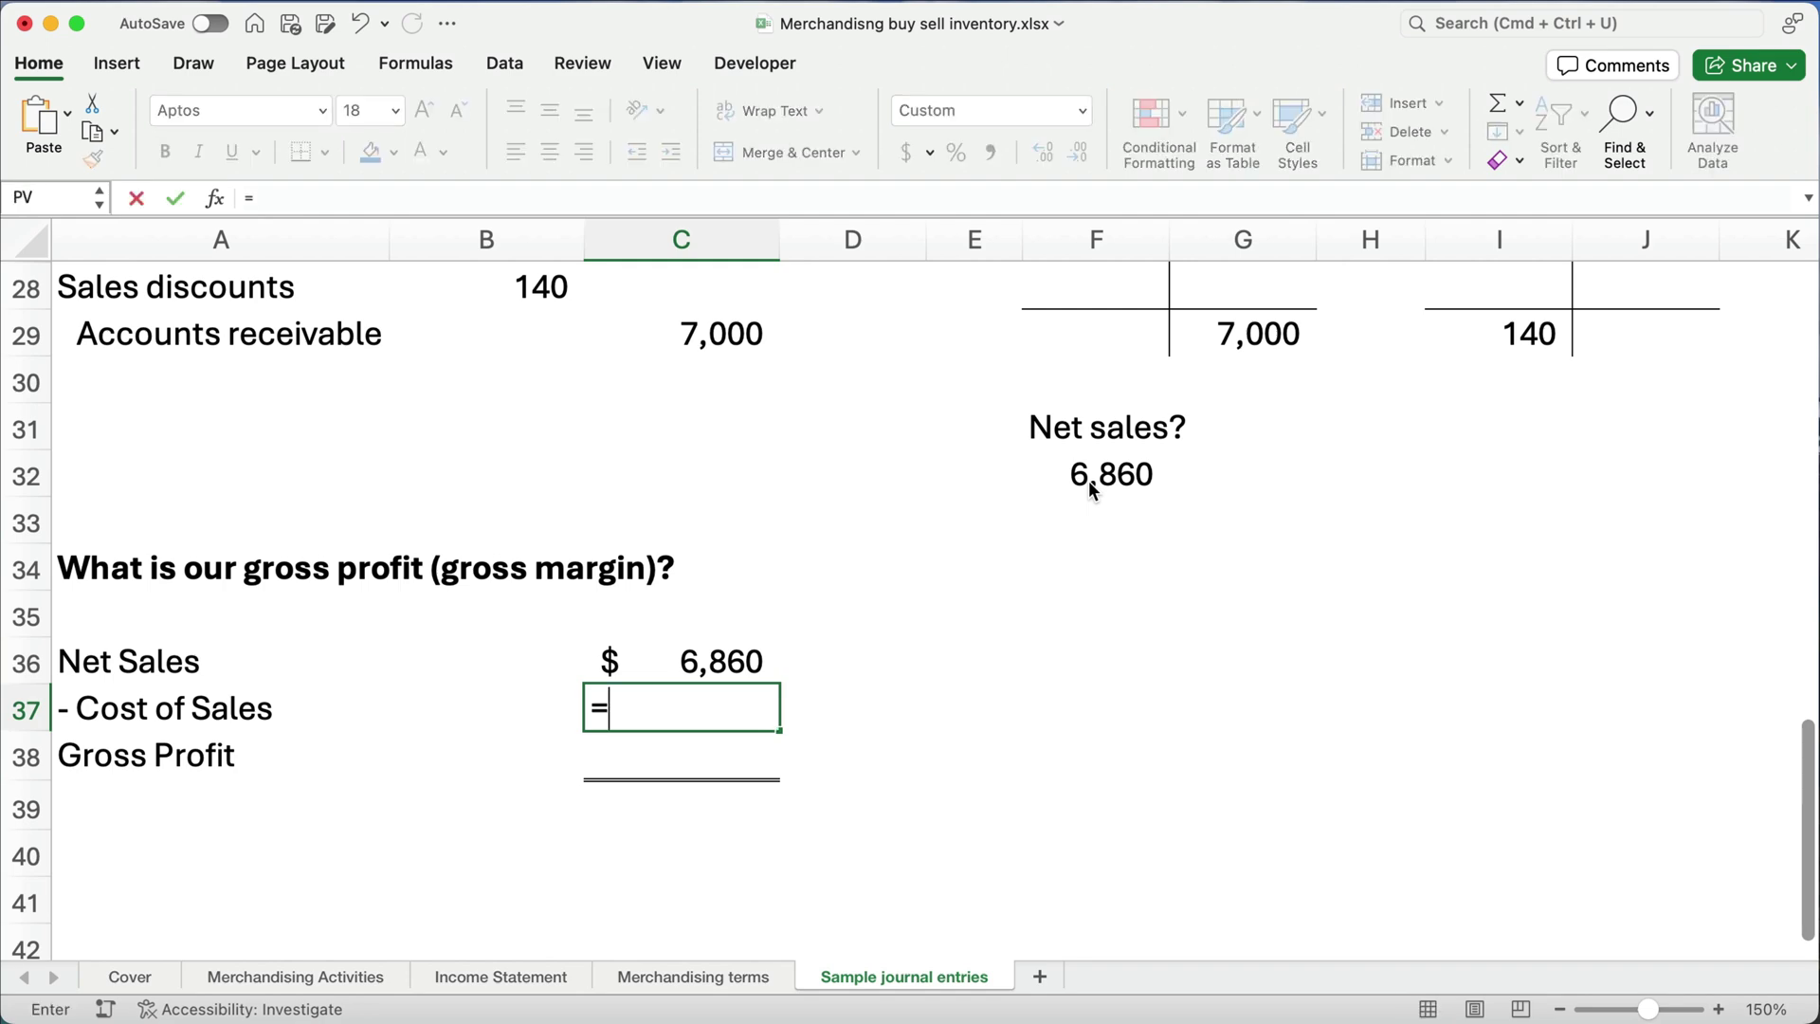
scroll(1327, 455, "up", 4)
scroll(1269, 625, "up", 10)
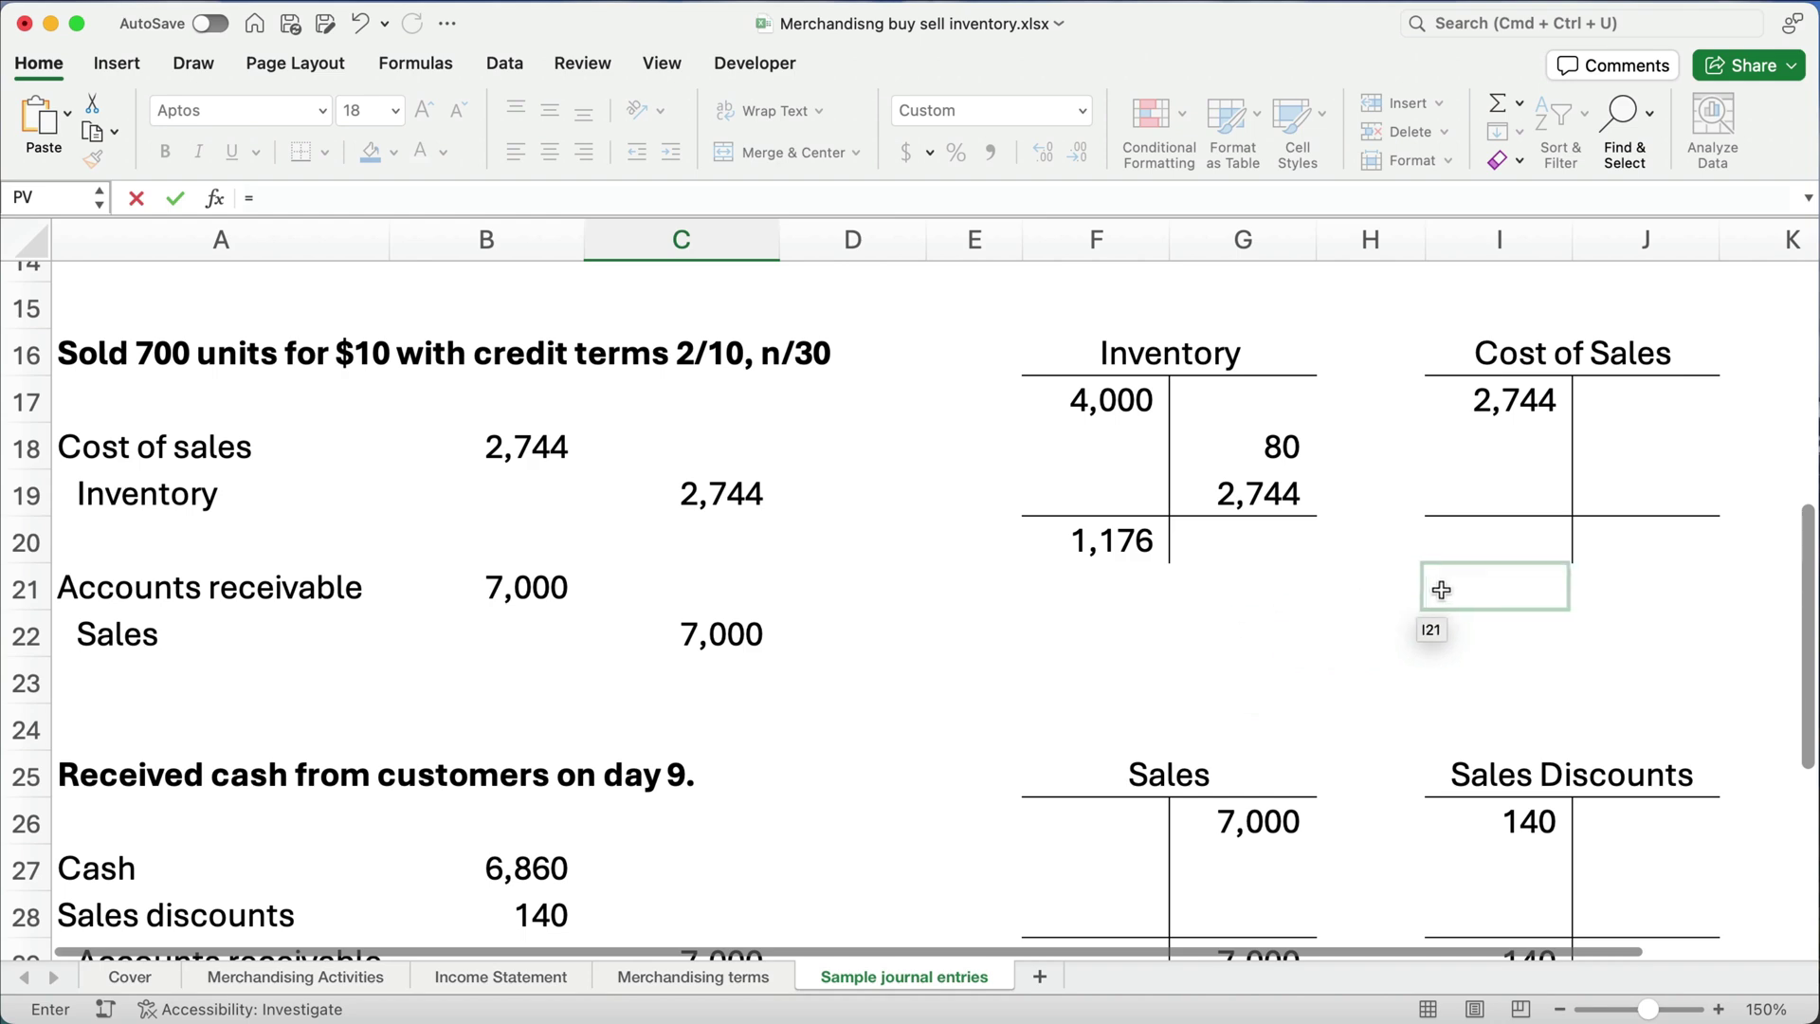
left_click(1462, 543)
key("Return")
scroll(1464, 568, "up", 5)
scroll(1456, 664, "up", 5)
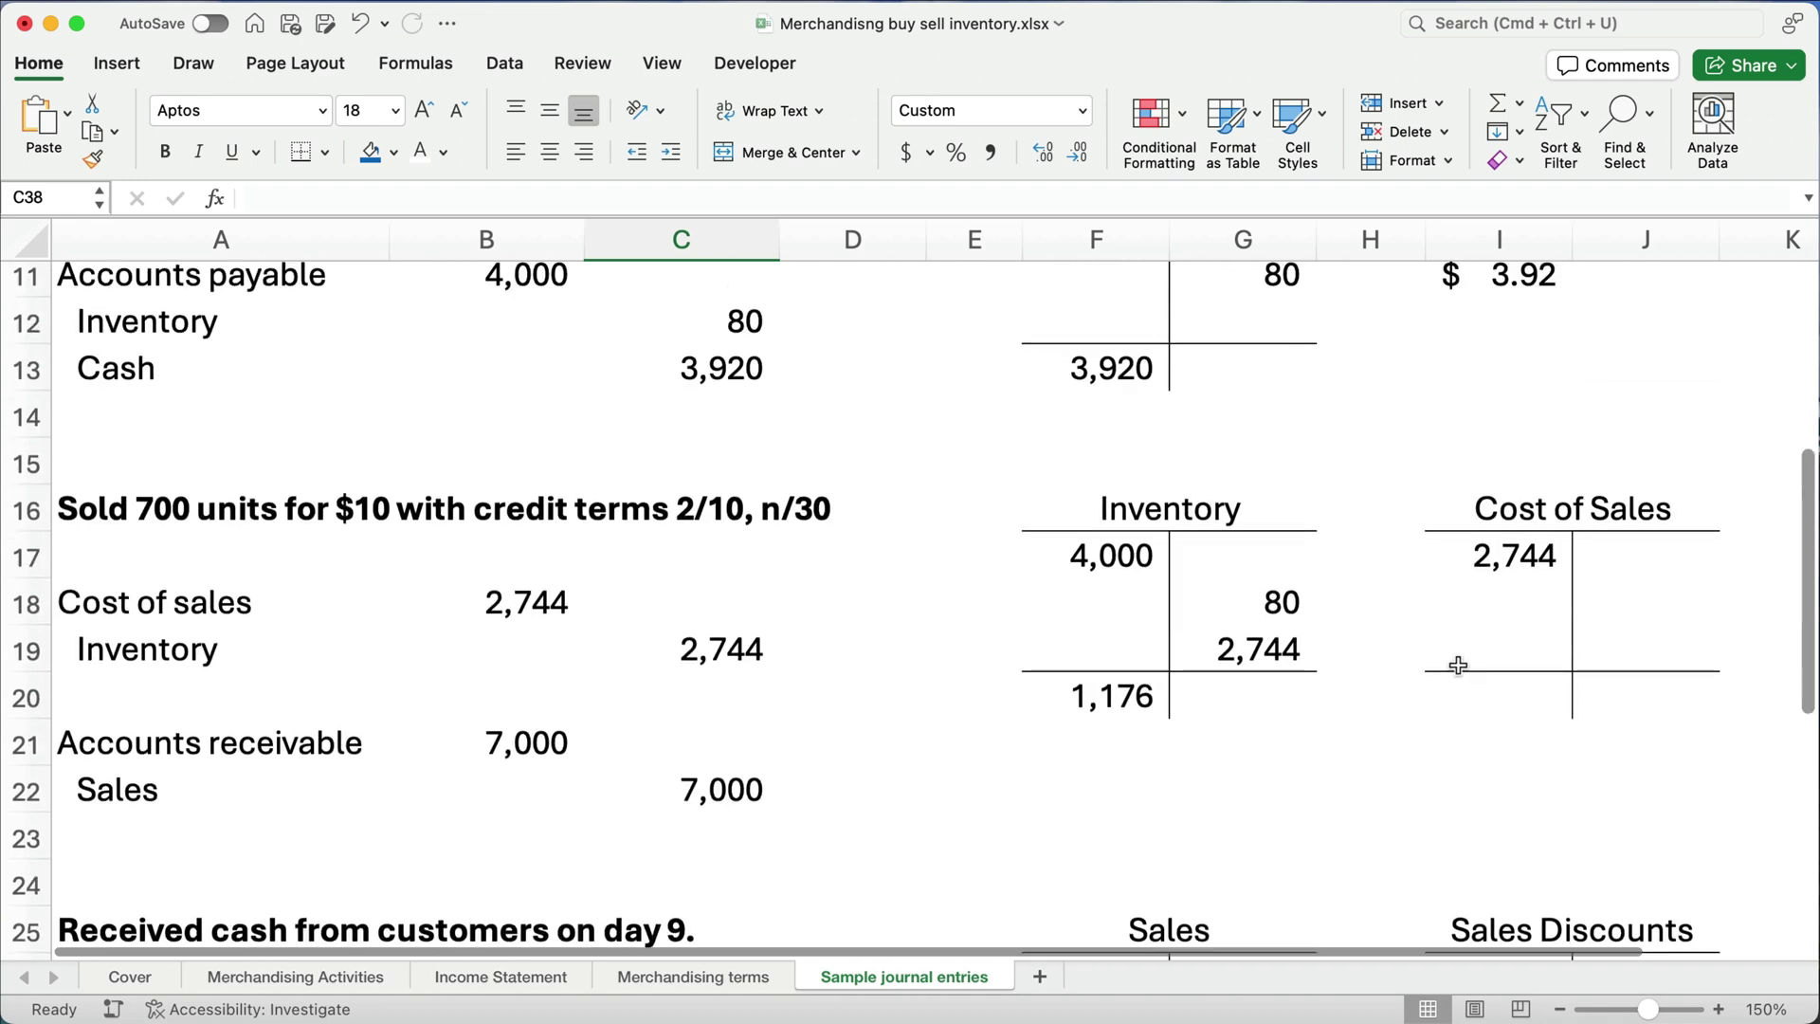
left_click(1493, 692)
type("2744")
key("Return")
Step: Compute Gross Profit $4,116 in C38 as =C36-C37
scroll(589, 706, "down", 19)
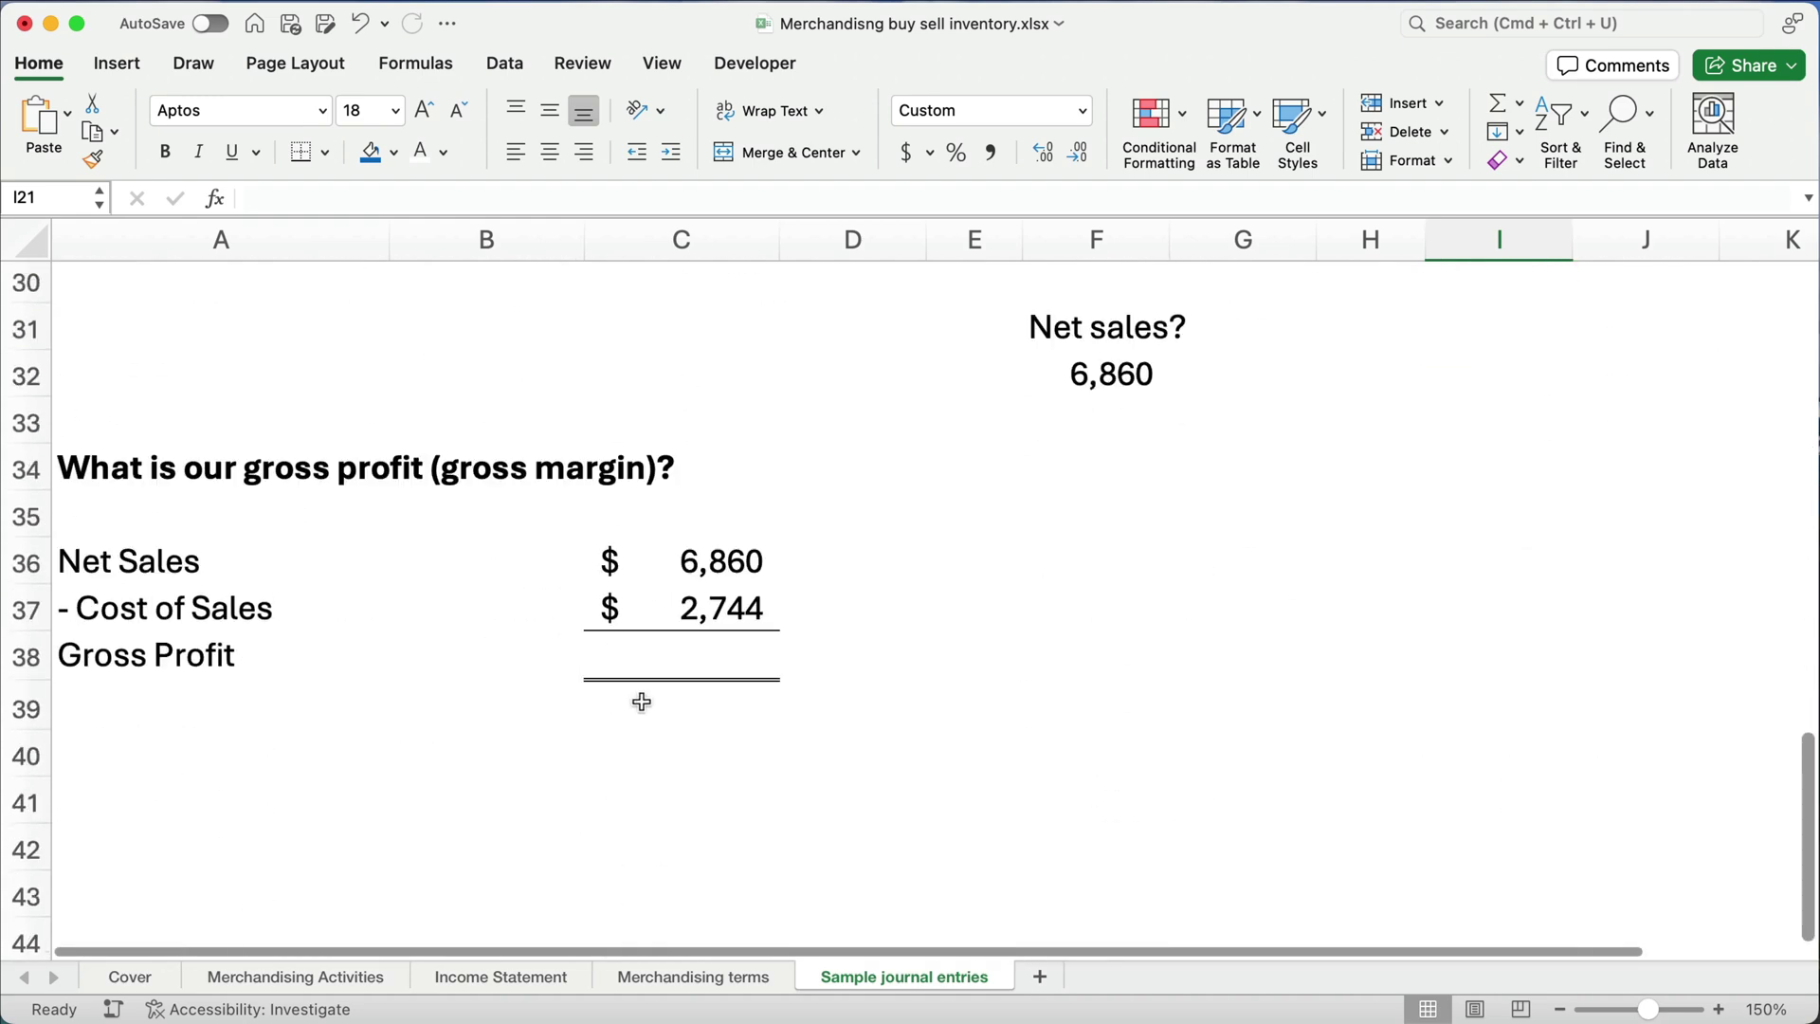
left_click(657, 654)
type("=")
key("Up")
key("Up")
type("-")
key("Up")
key("Return")
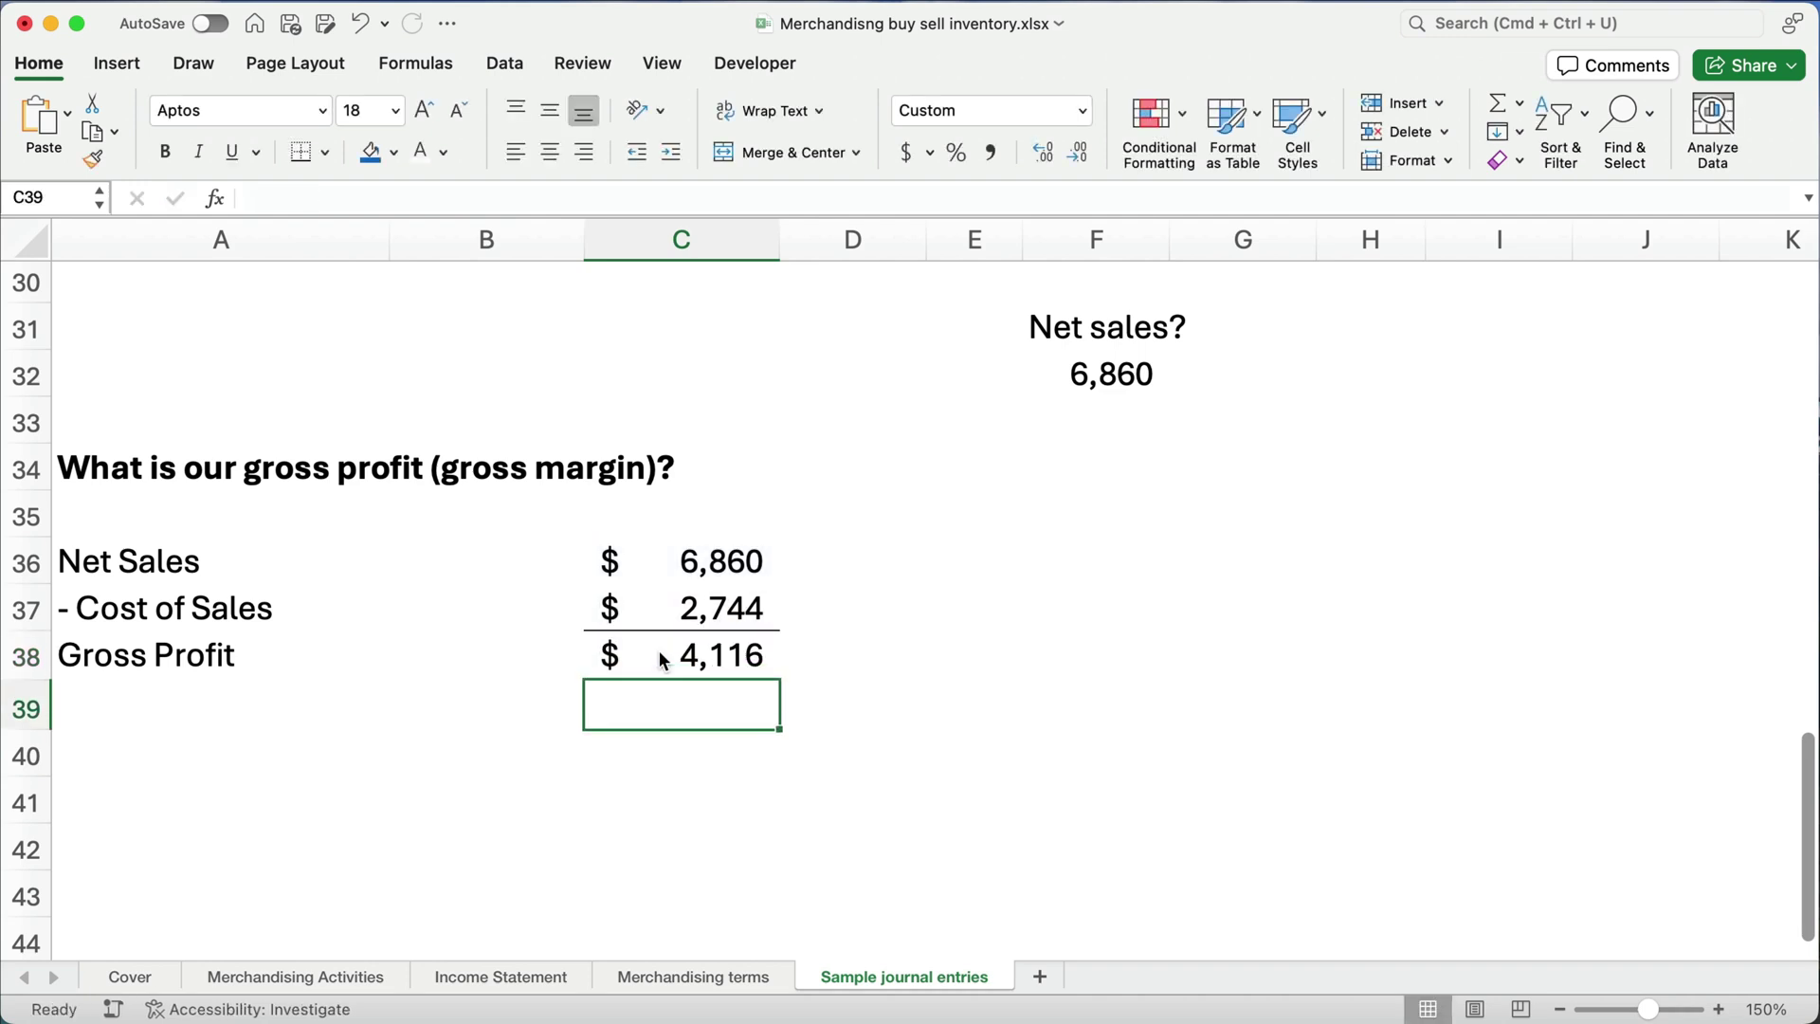